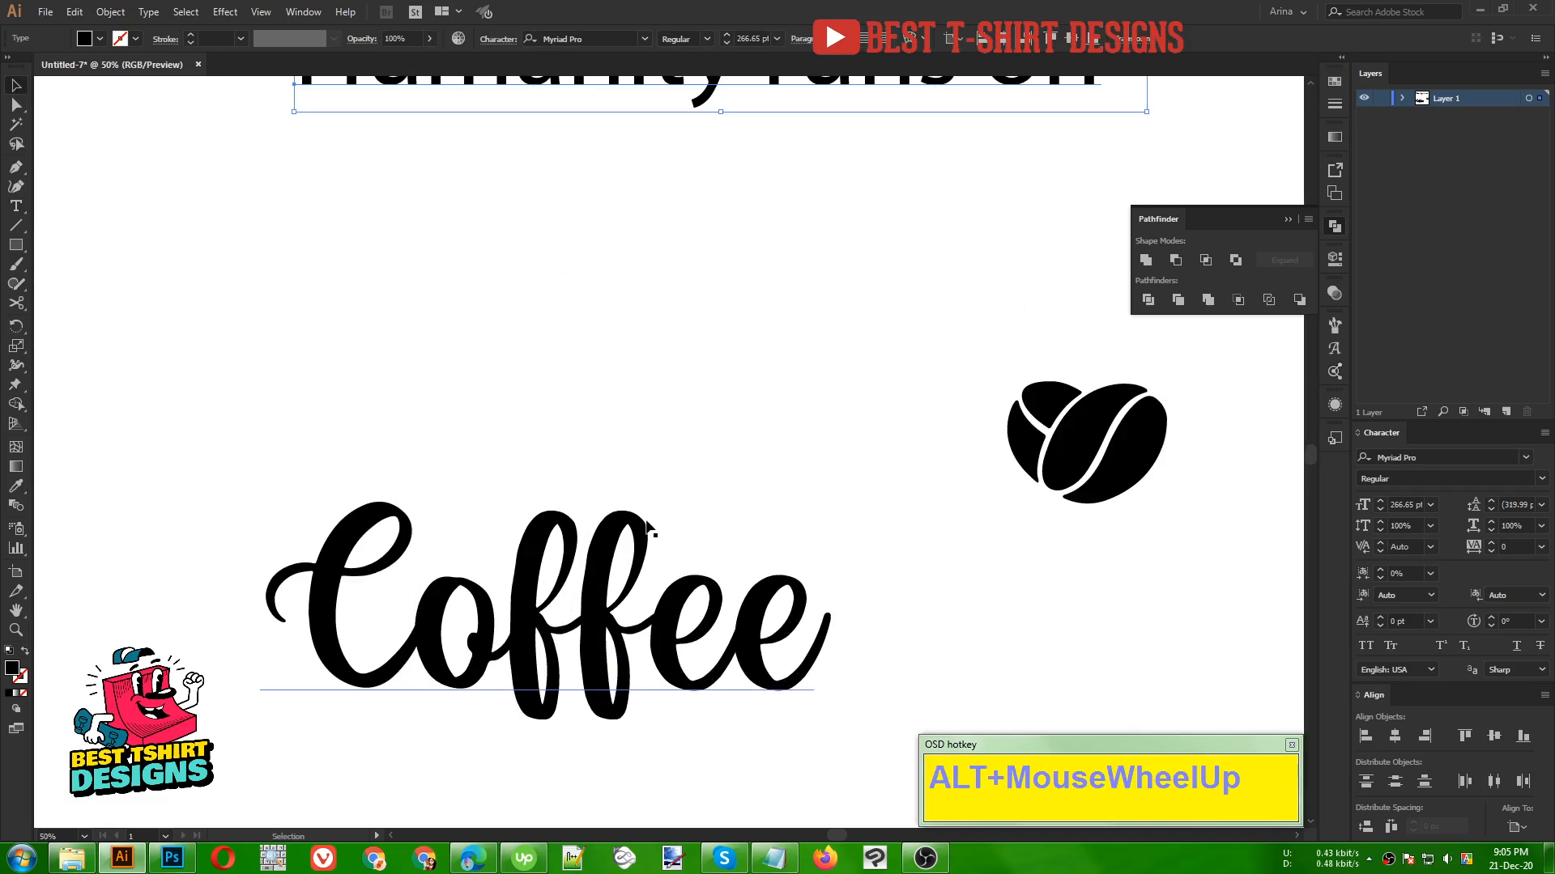
# Step: Reposition the coffee bean graphic and the "Humanity runs on" text around the "Coffee" lettering
pyautogui.keyDown('alt'); pyautogui.scroll(-1, 681, 518); pyautogui.keyUp('alt')
pyautogui.moveTo(939, 469); pyautogui.dragTo(1011, 551)
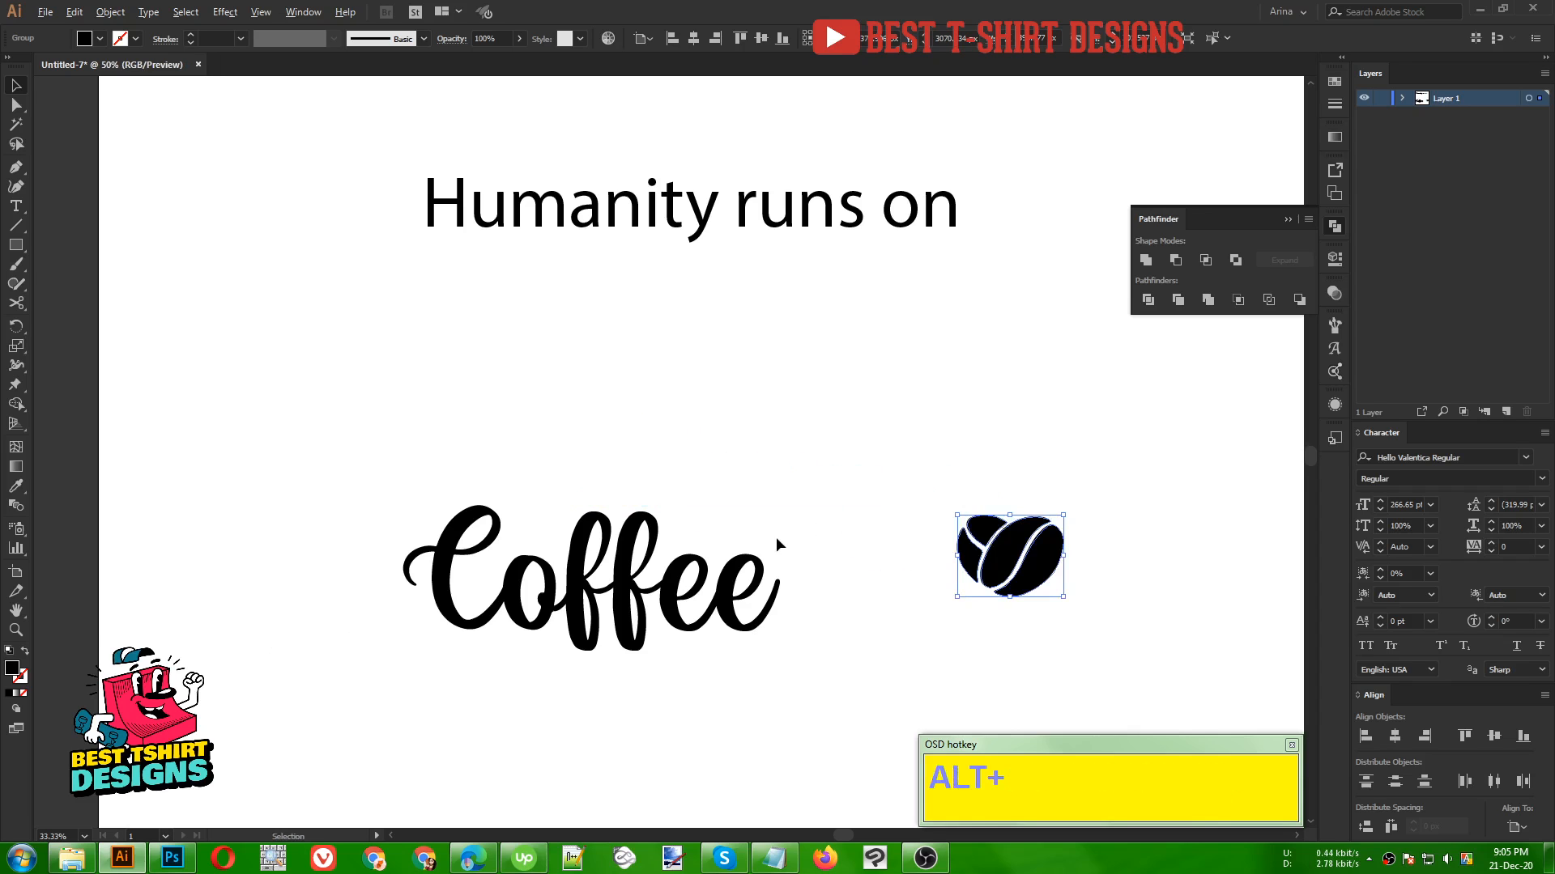
pyautogui.keyDown('alt'); pyautogui.scroll(1, 775, 537); pyautogui.keyUp('alt')
pyautogui.keyDown('alt'); pyautogui.scroll(-1, 715, 540); pyautogui.keyUp('alt')
pyautogui.moveTo(653, 220); pyautogui.dragTo(592, 253)
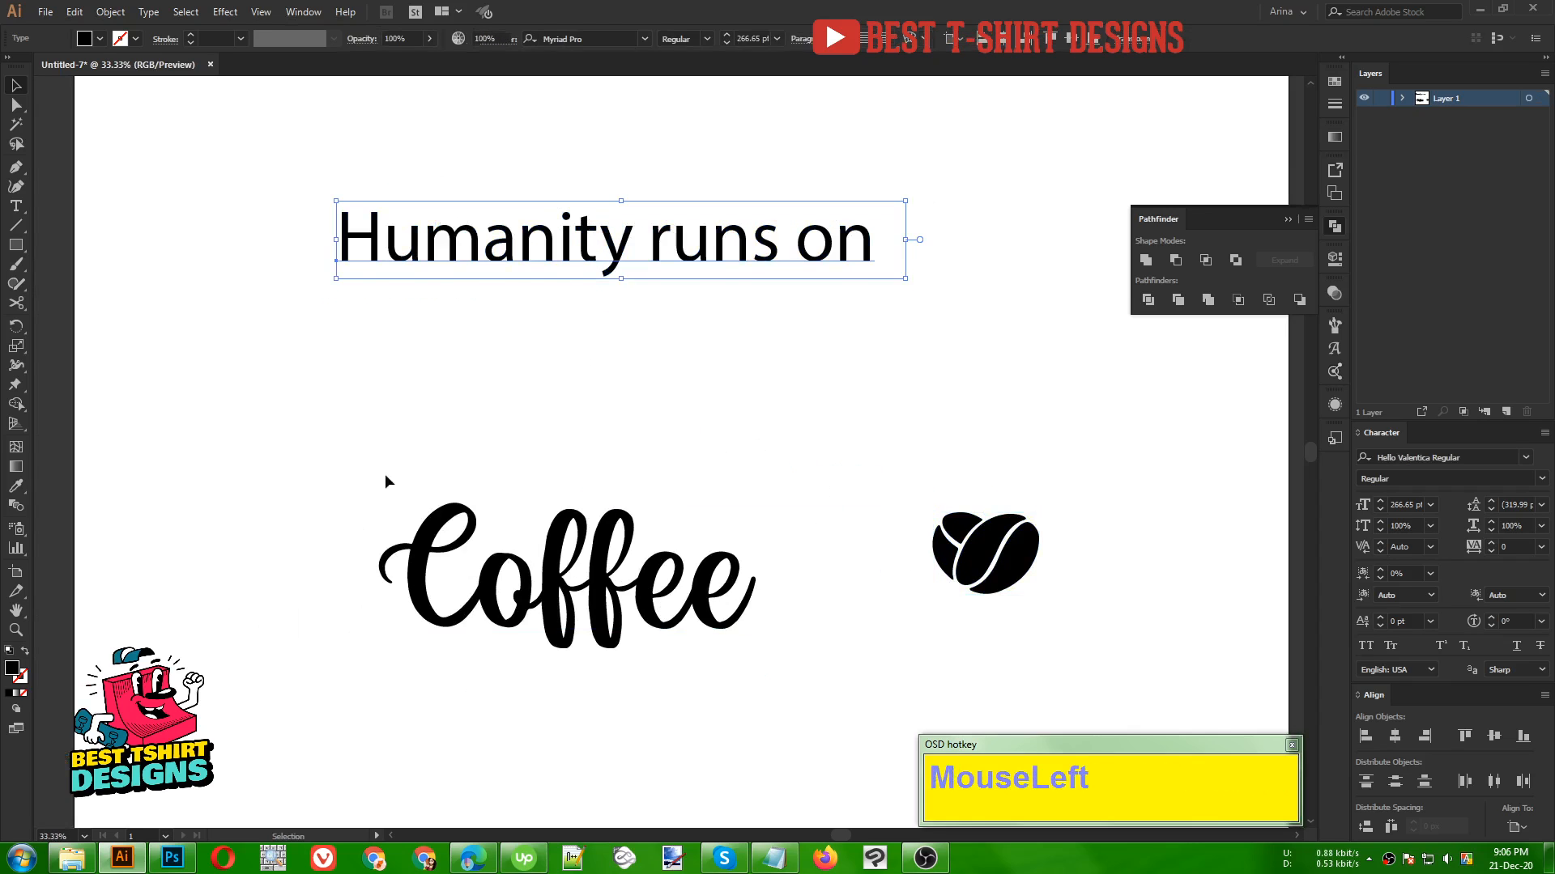
pyautogui.moveTo(285, 448); pyautogui.dragTo(770, 712)
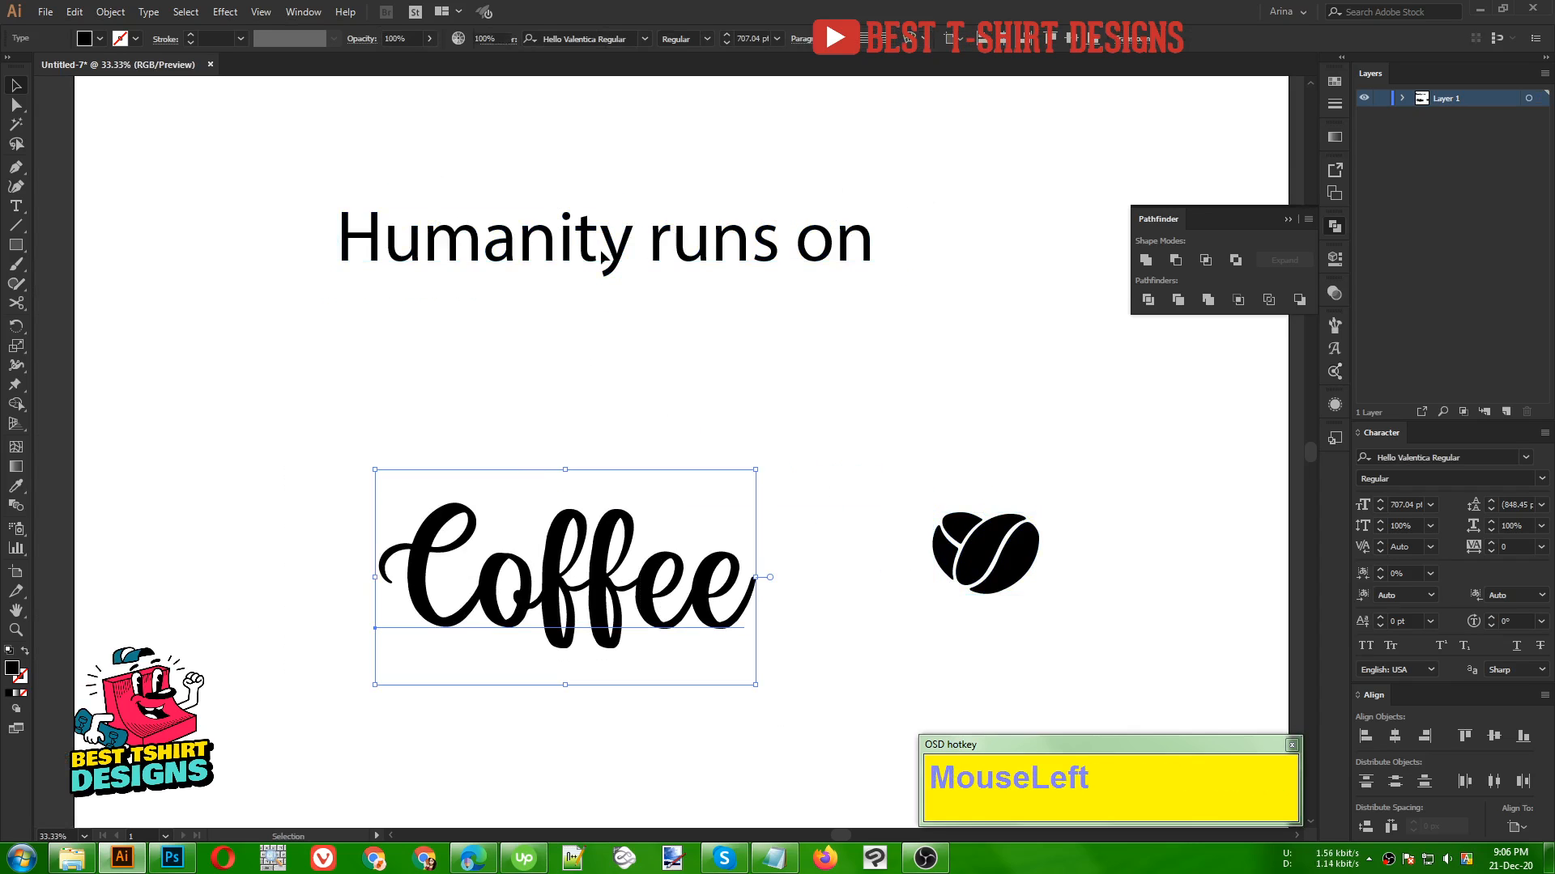
pyautogui.click(591, 285)
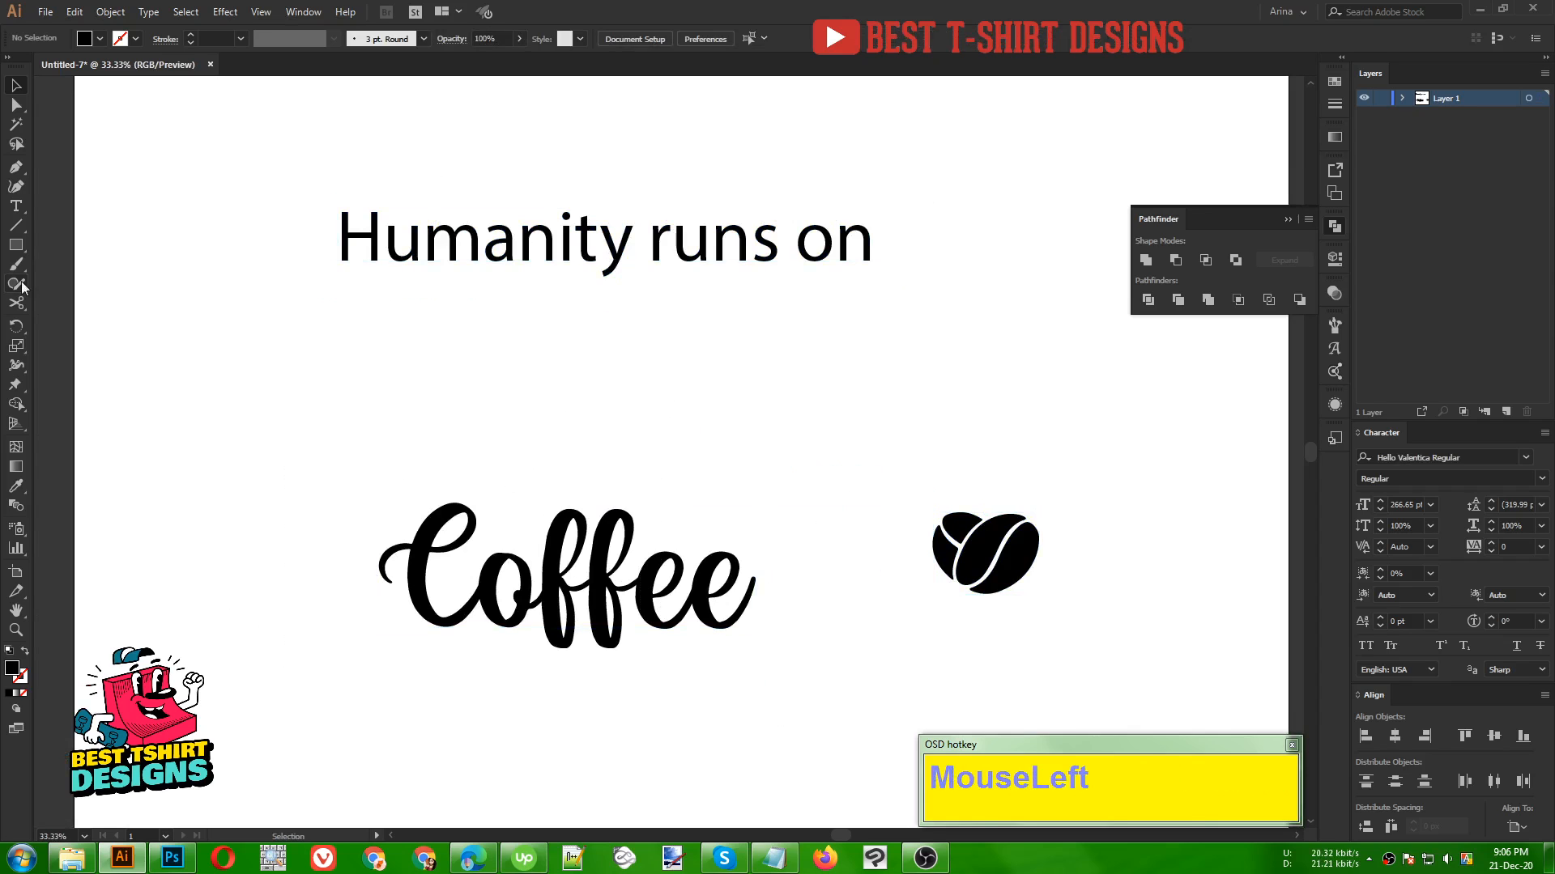
# Step: Draw a circle about 1104 px wide centred on "Coffee", with no fill and a 10 pt black stroke
pyautogui.moveTo(16, 245); pyautogui.dragTo(77, 284)
pyautogui.moveTo(584, 586); pyautogui.dragTo(732, 707)
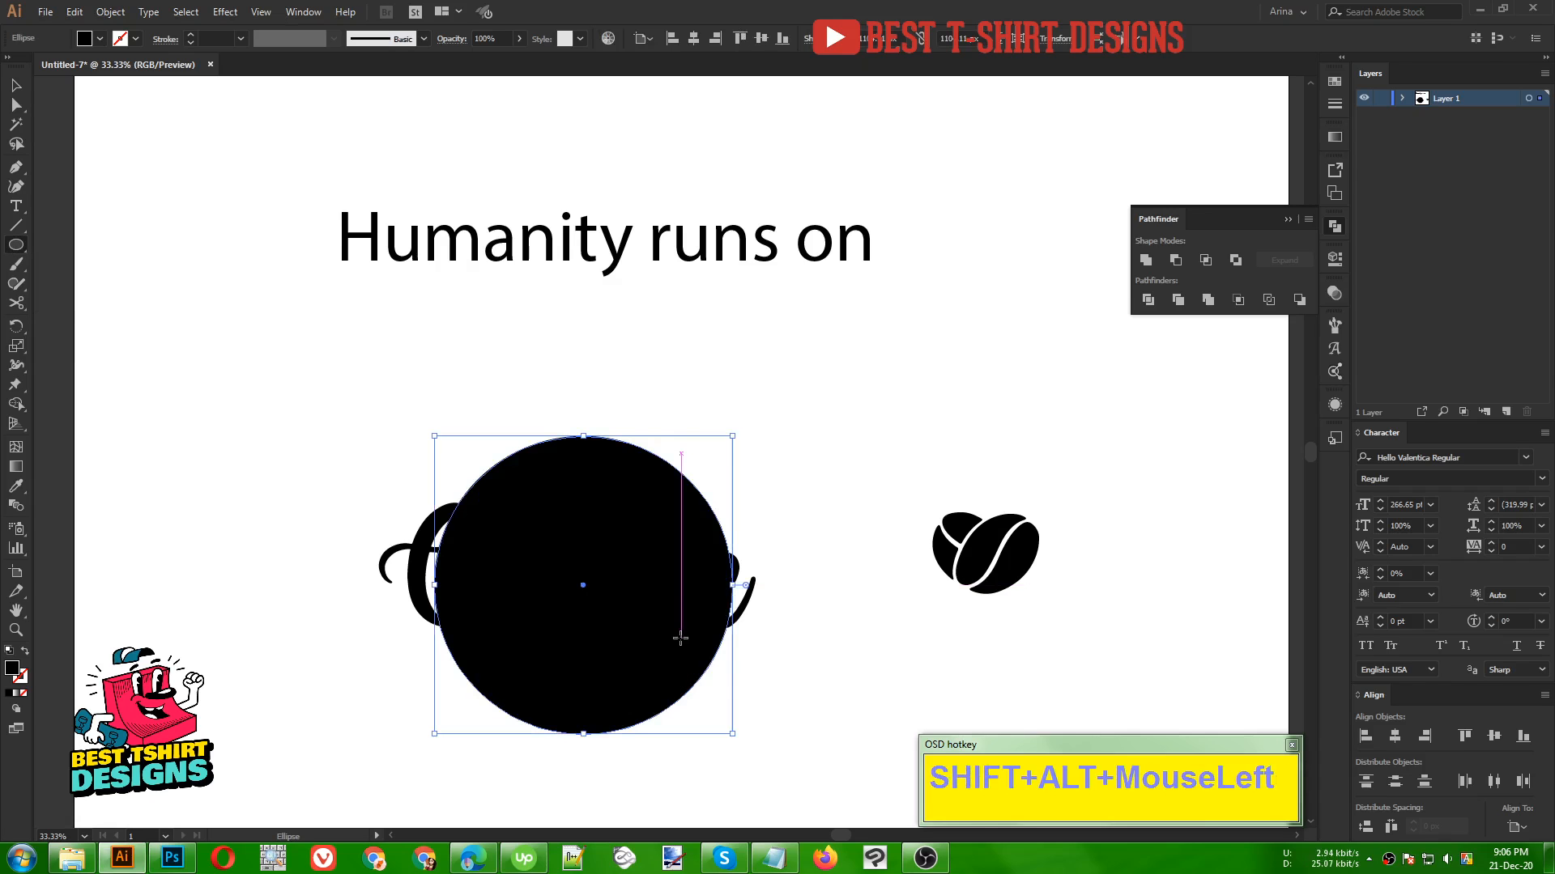
pyautogui.hotkey('shift', 'x')
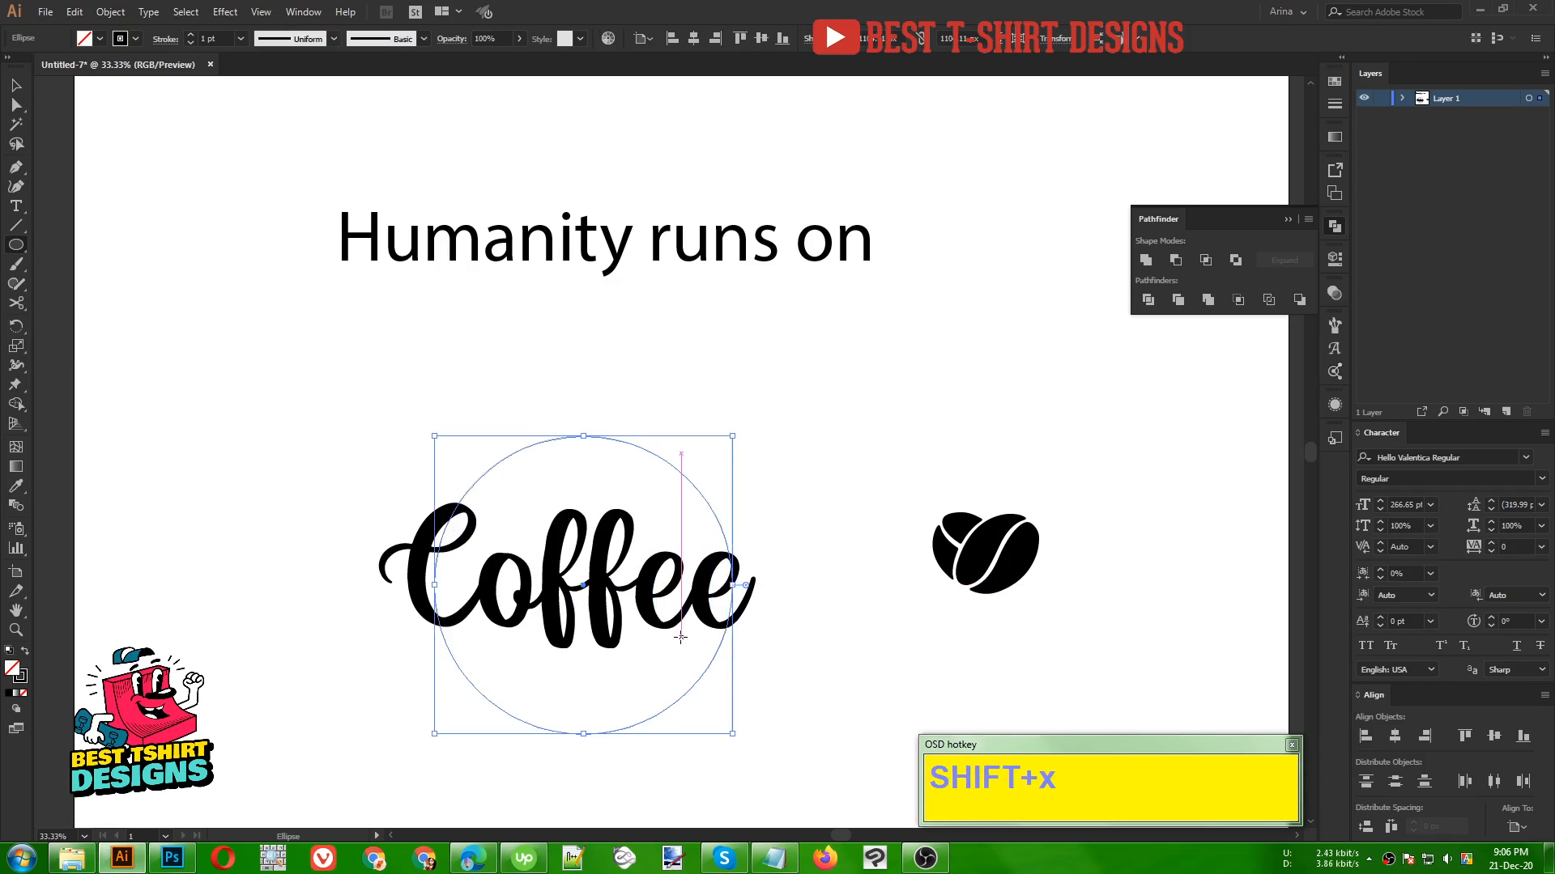
pyautogui.press('v')
pyautogui.keyDown('shift'); pyautogui.scroll(1, 222, 39); pyautogui.keyUp('shift')
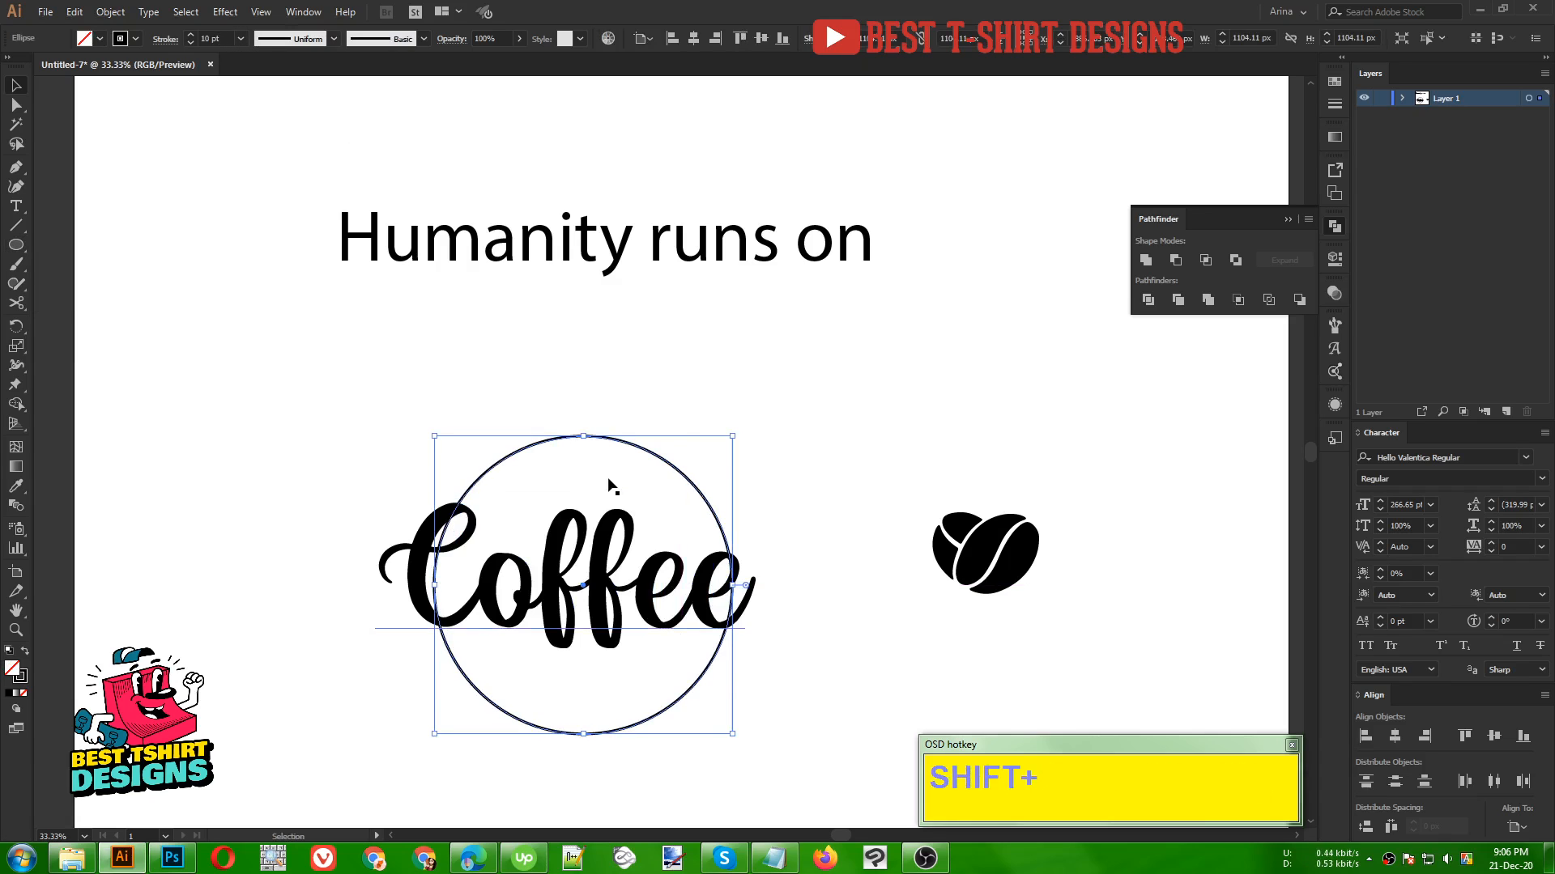
# Step: Duplicate the circle in place and scale the copy from its centre to about 1163 px wide
pyautogui.press('ctrl')
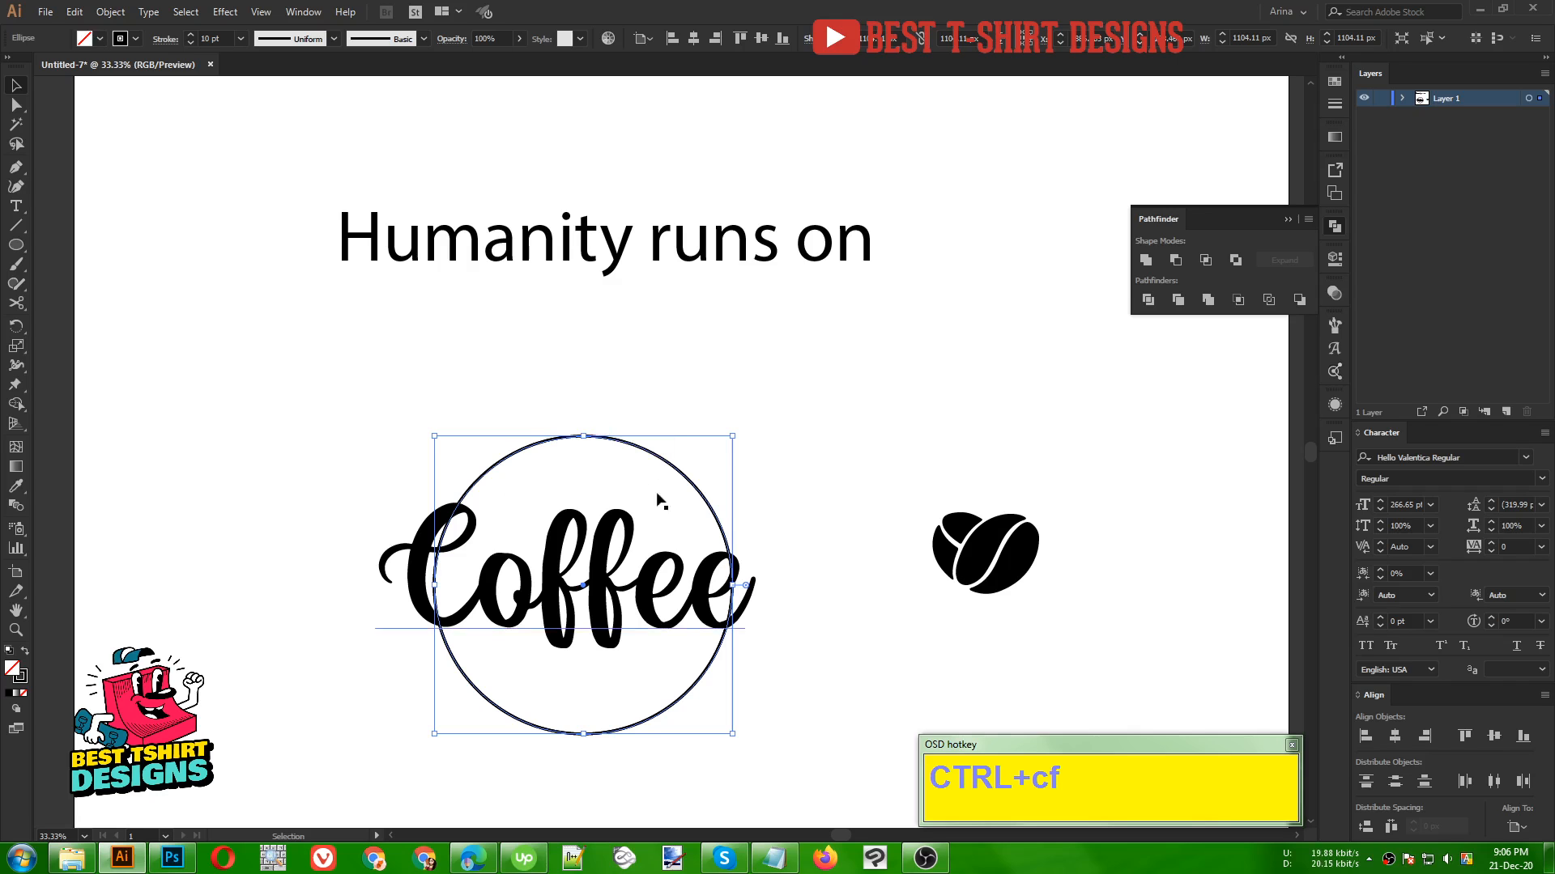
pyautogui.scroll(1, 590, 476)
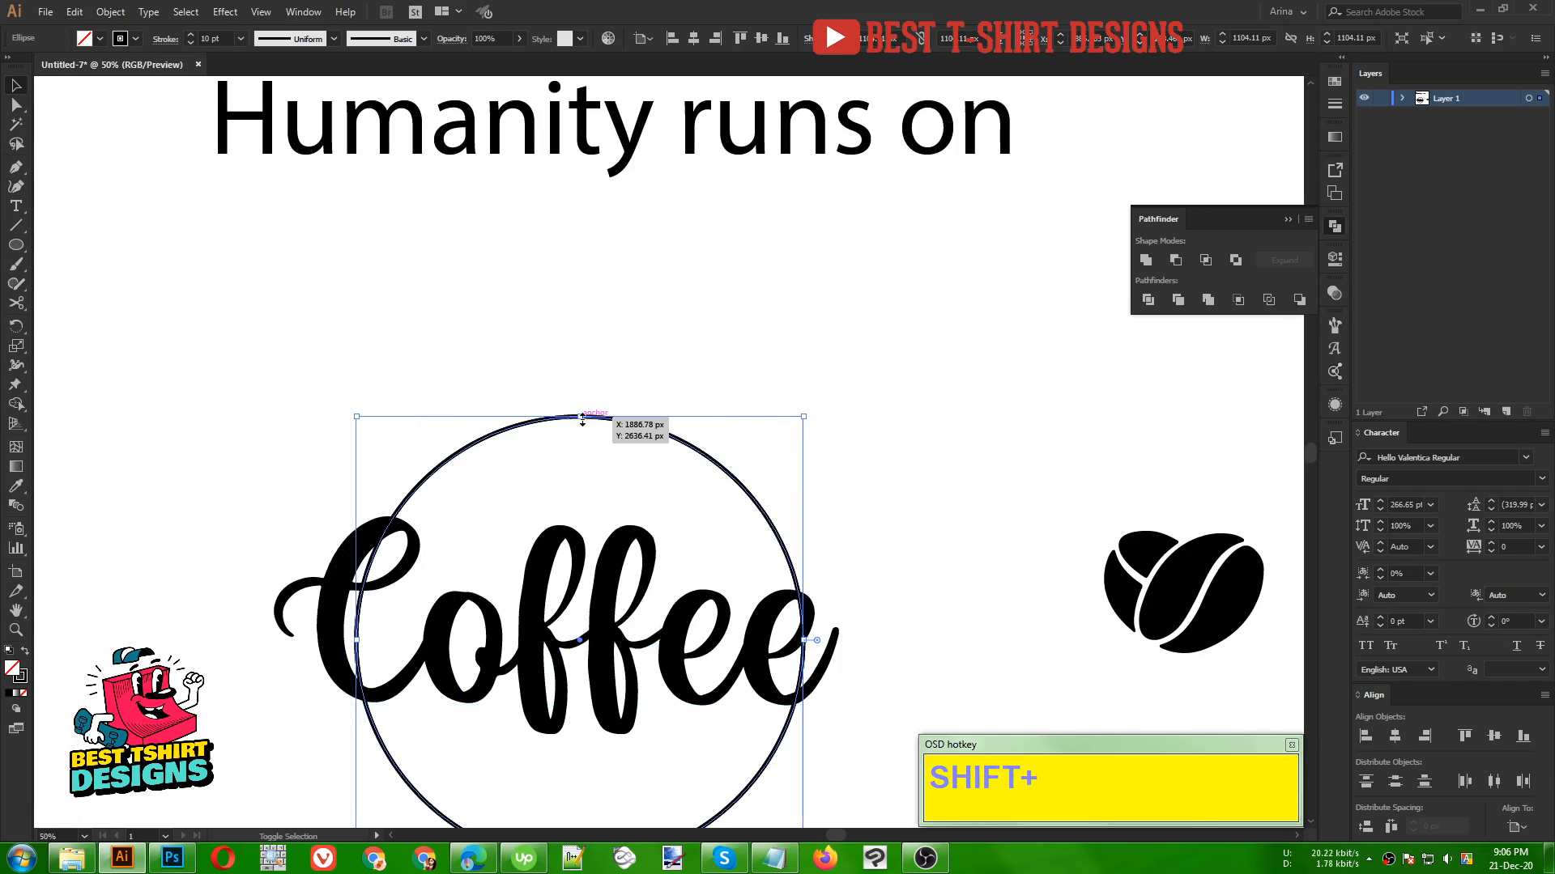
pyautogui.press('alt')
pyautogui.moveTo(582, 418); pyautogui.dragTo(581, 406)
pyautogui.scroll(-1, 581, 406)
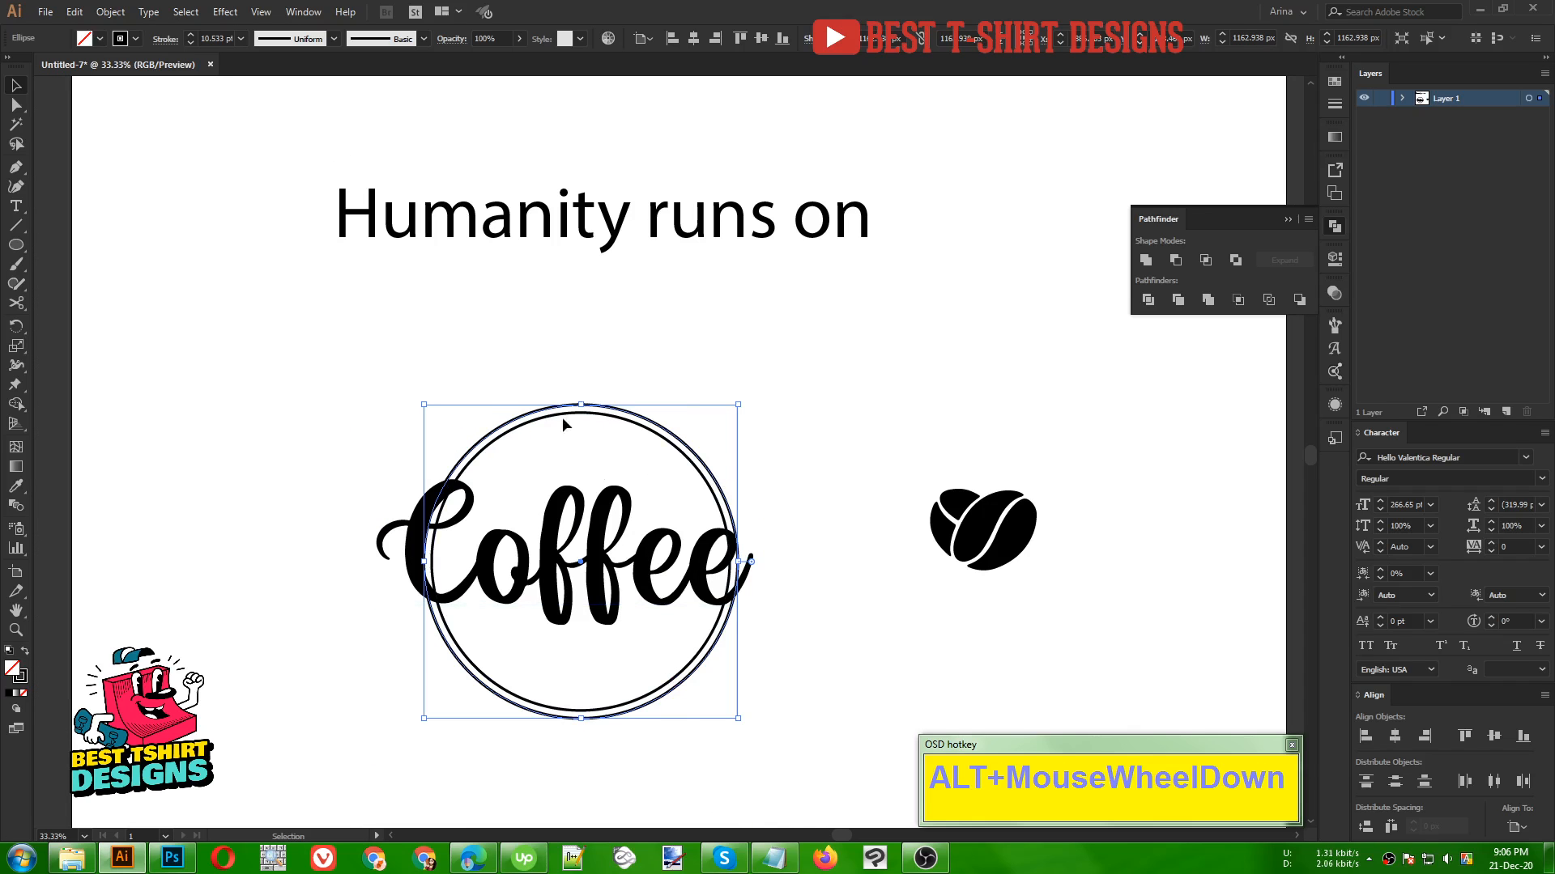
pyautogui.scroll(1, 594, 464)
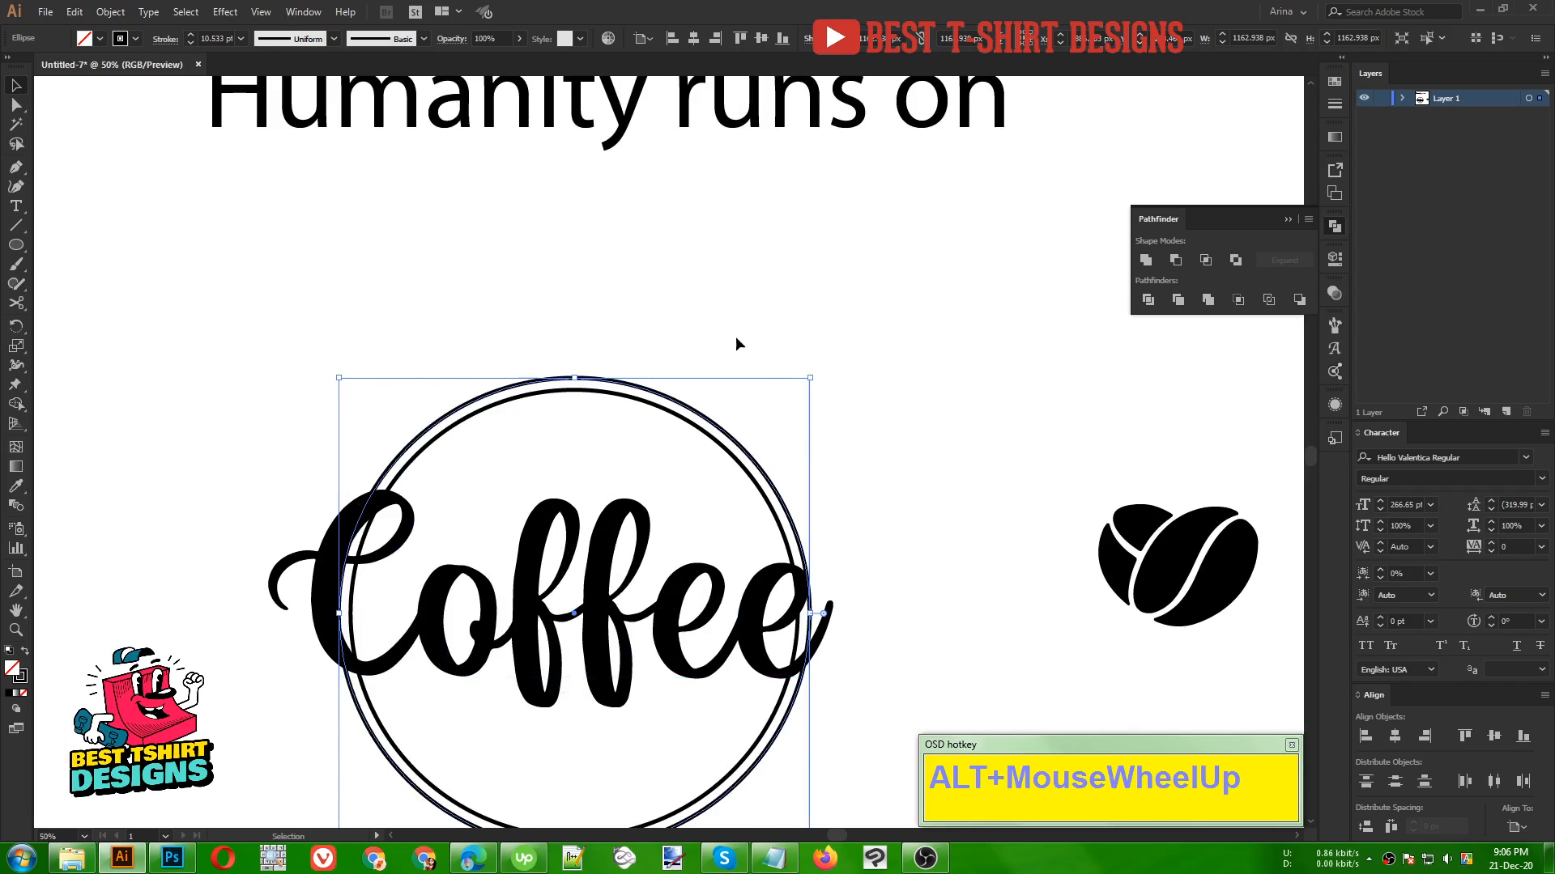
# Step: Change the "Humanity runs on" text's font to Explorer and move the text slightly down
pyautogui.scroll(1, 582, 342)
pyautogui.click(599, 229)
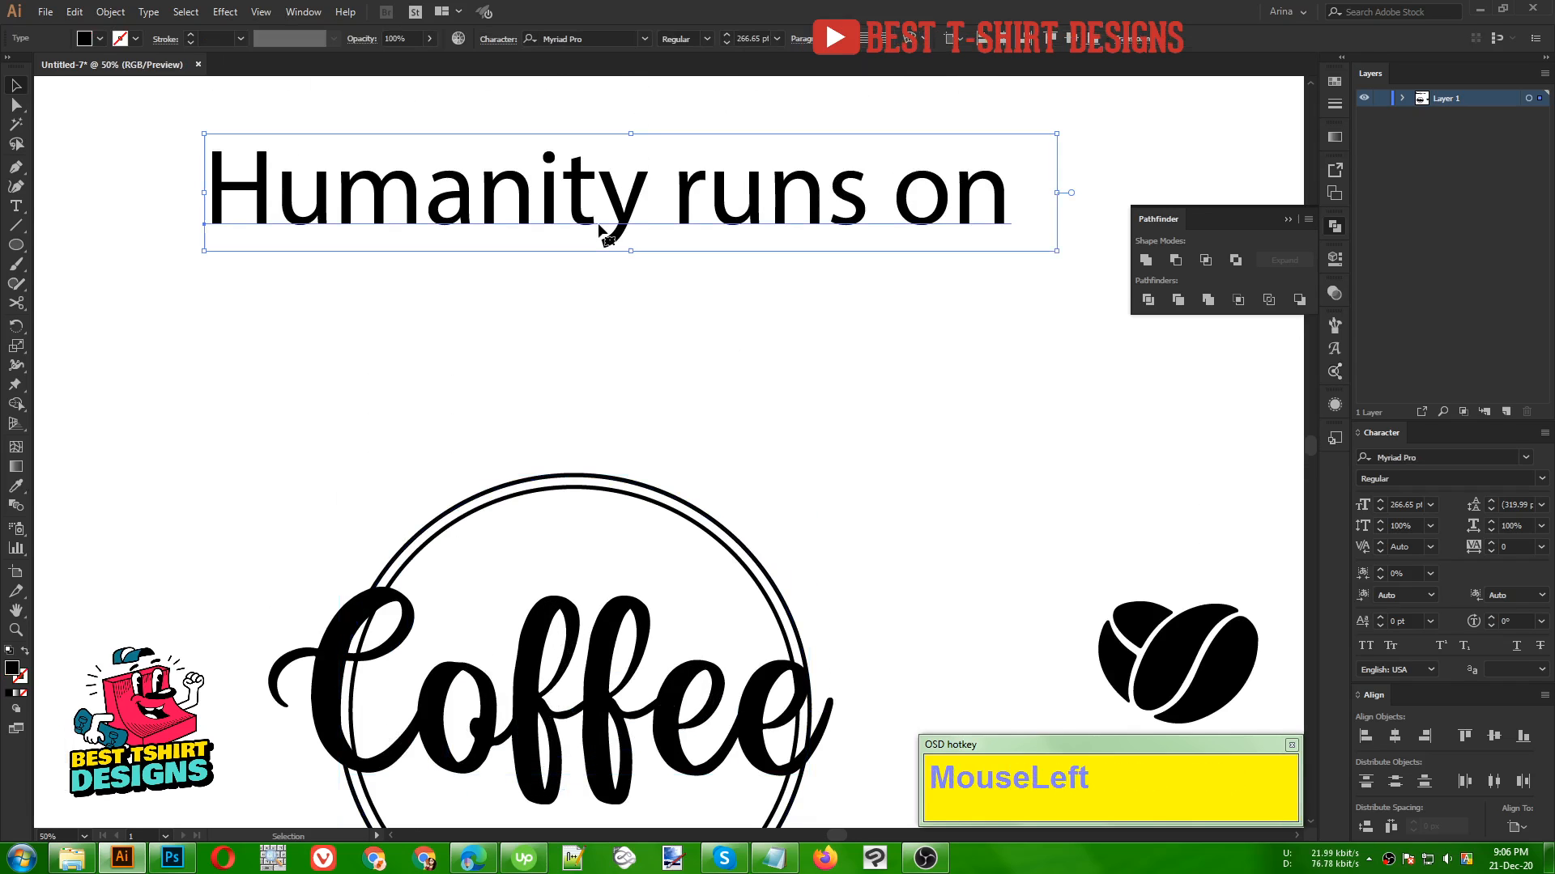
pyautogui.rightClick(600, 230)
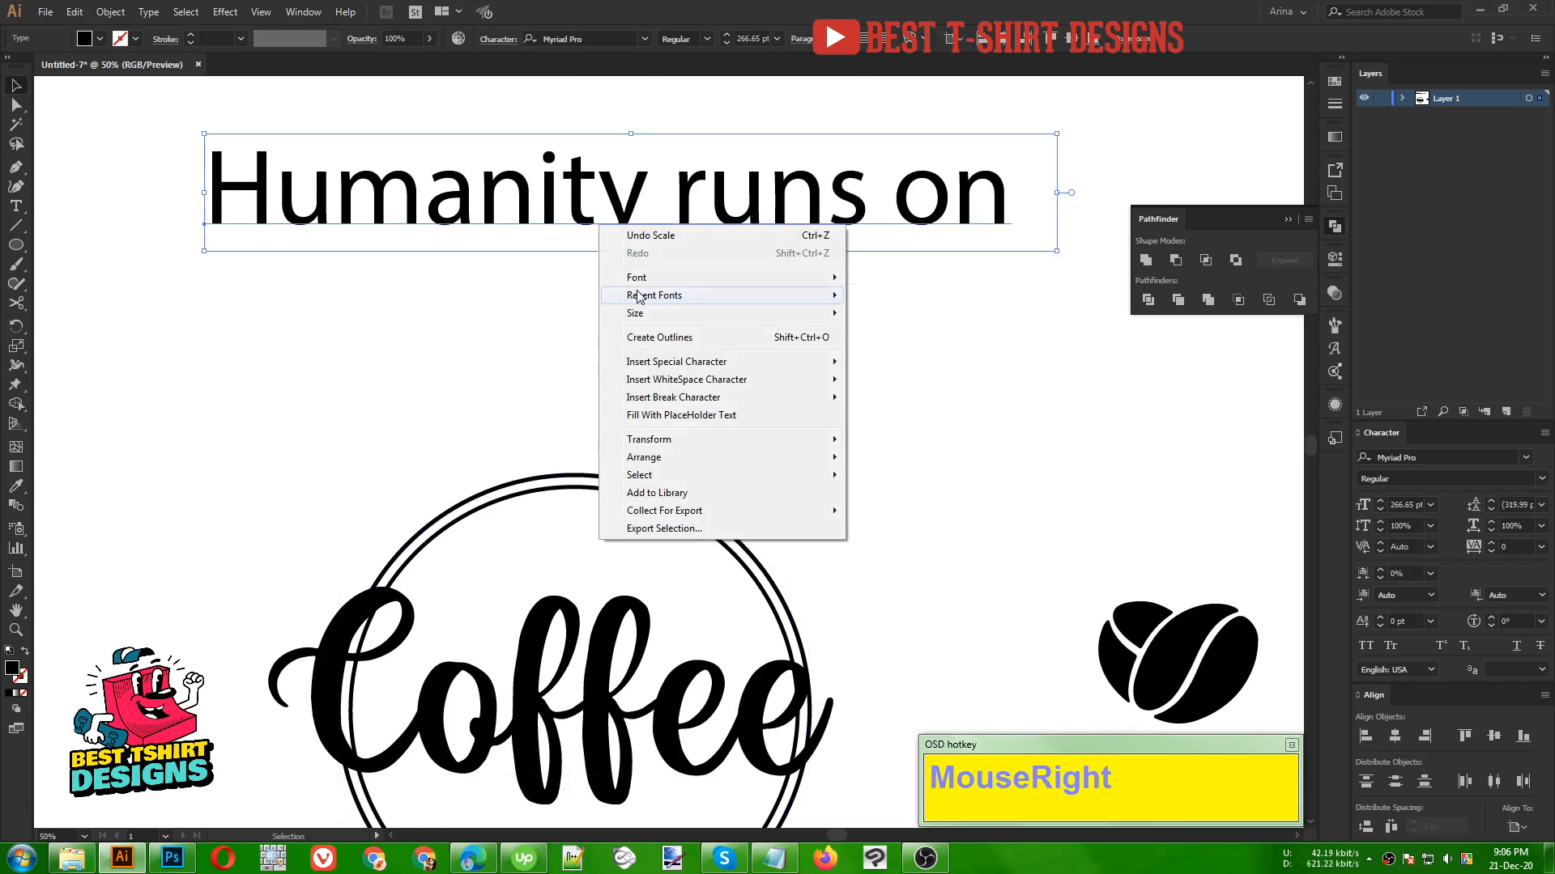
pyautogui.moveTo(642, 296)
pyautogui.click(944, 332)
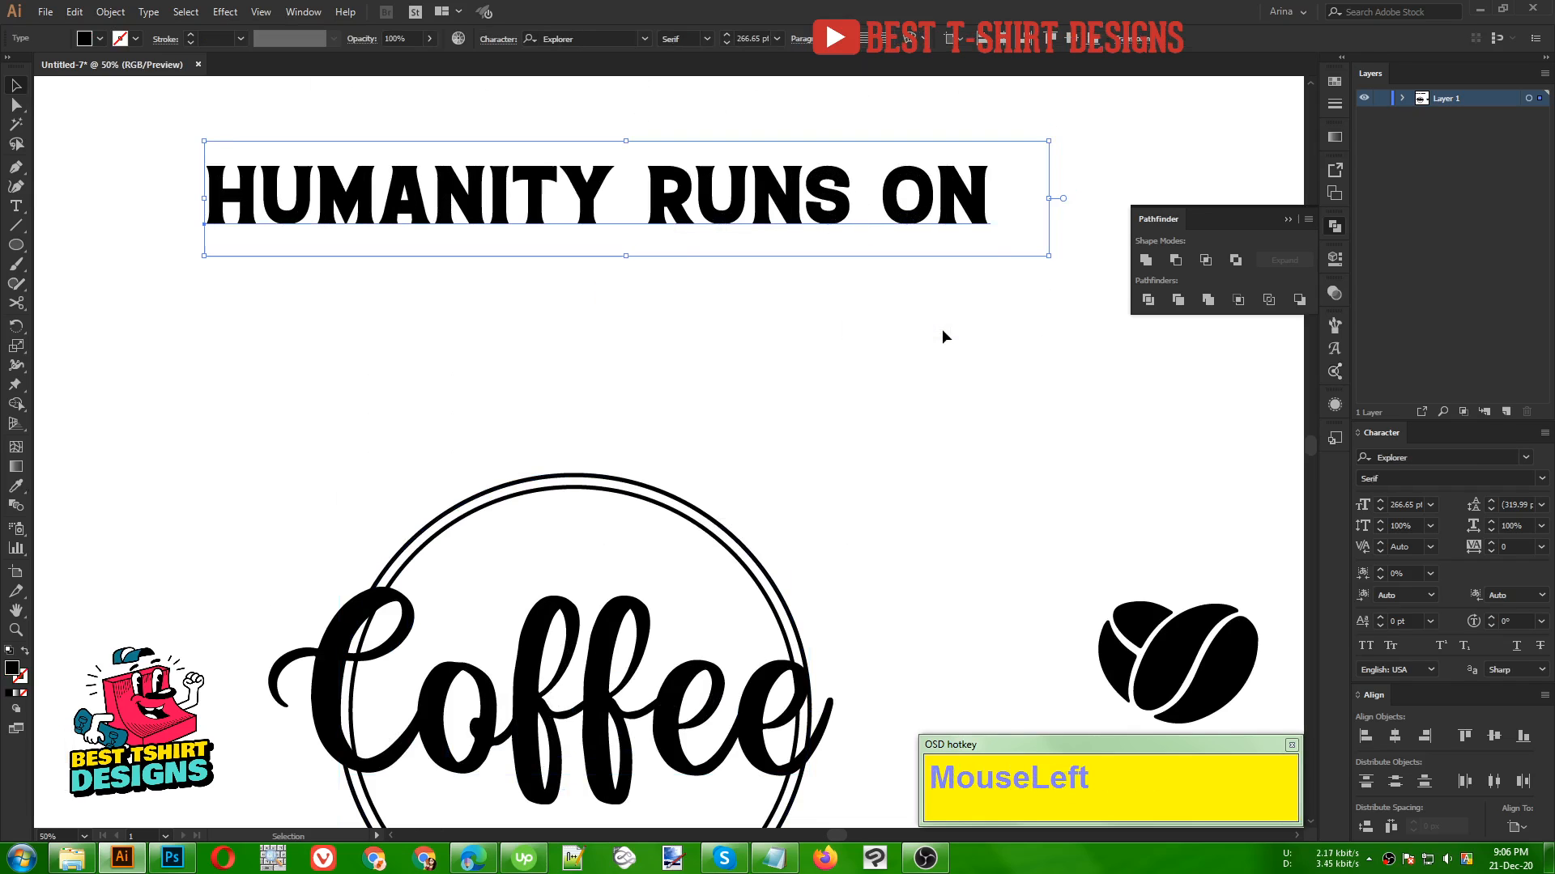
pyautogui.moveTo(687, 214)
pyautogui.mouseDown()
pyautogui.moveTo(694, 311)
pyautogui.moveTo(693, 234)
pyautogui.mouseUp()
# Step: Cut the "HUMANITY RUNS ON" text and paste it as type on a path along the outer circle, starting at its leftmost point
pyautogui.hotkey('ctrl', 'x')
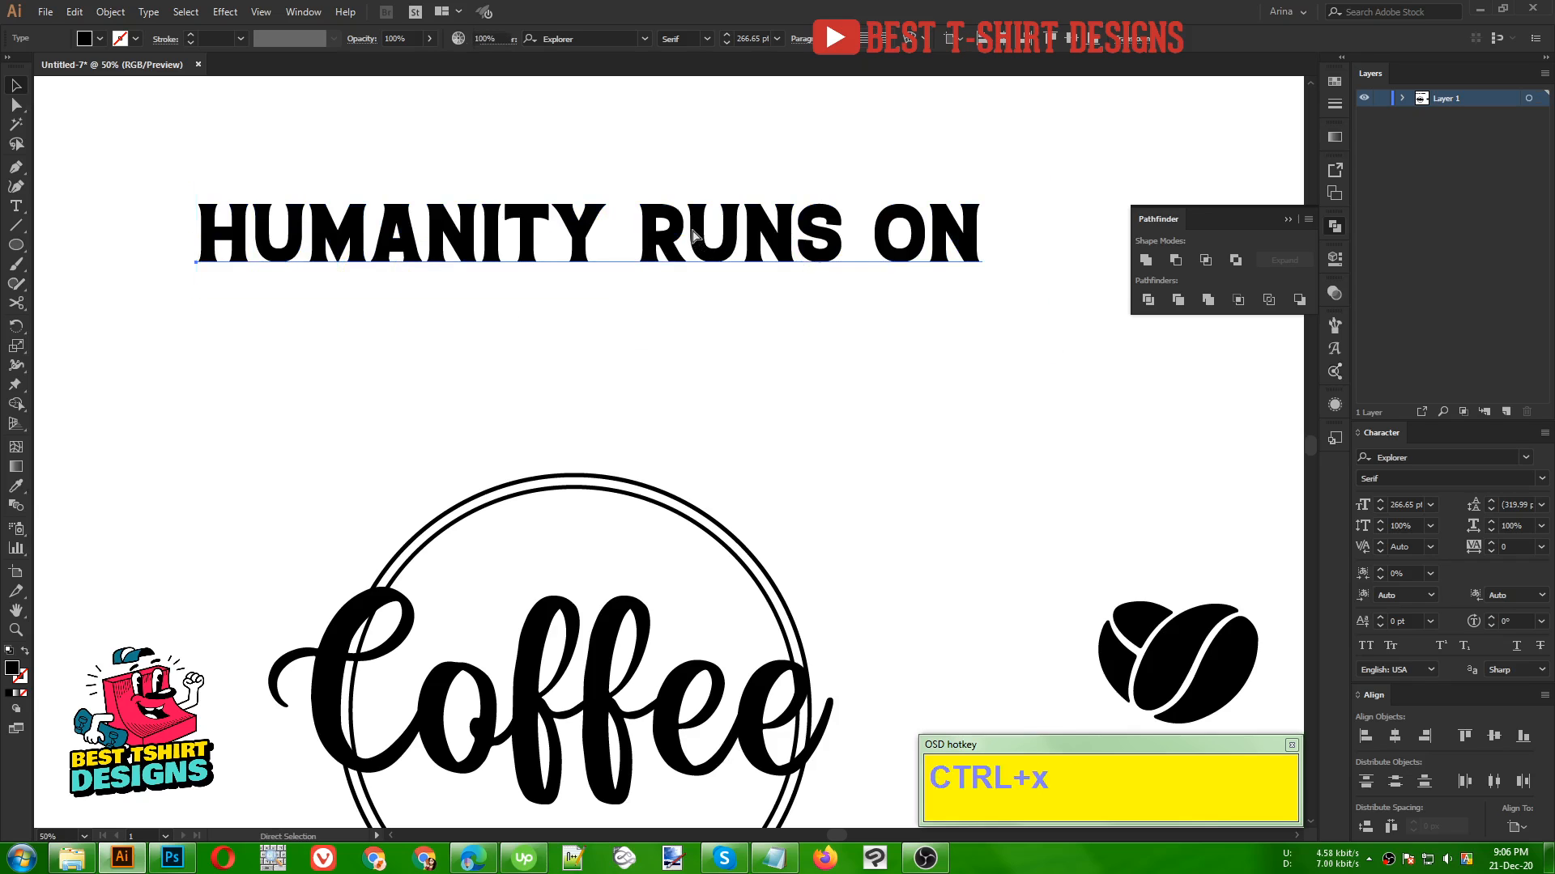
pyautogui.click(577, 475)
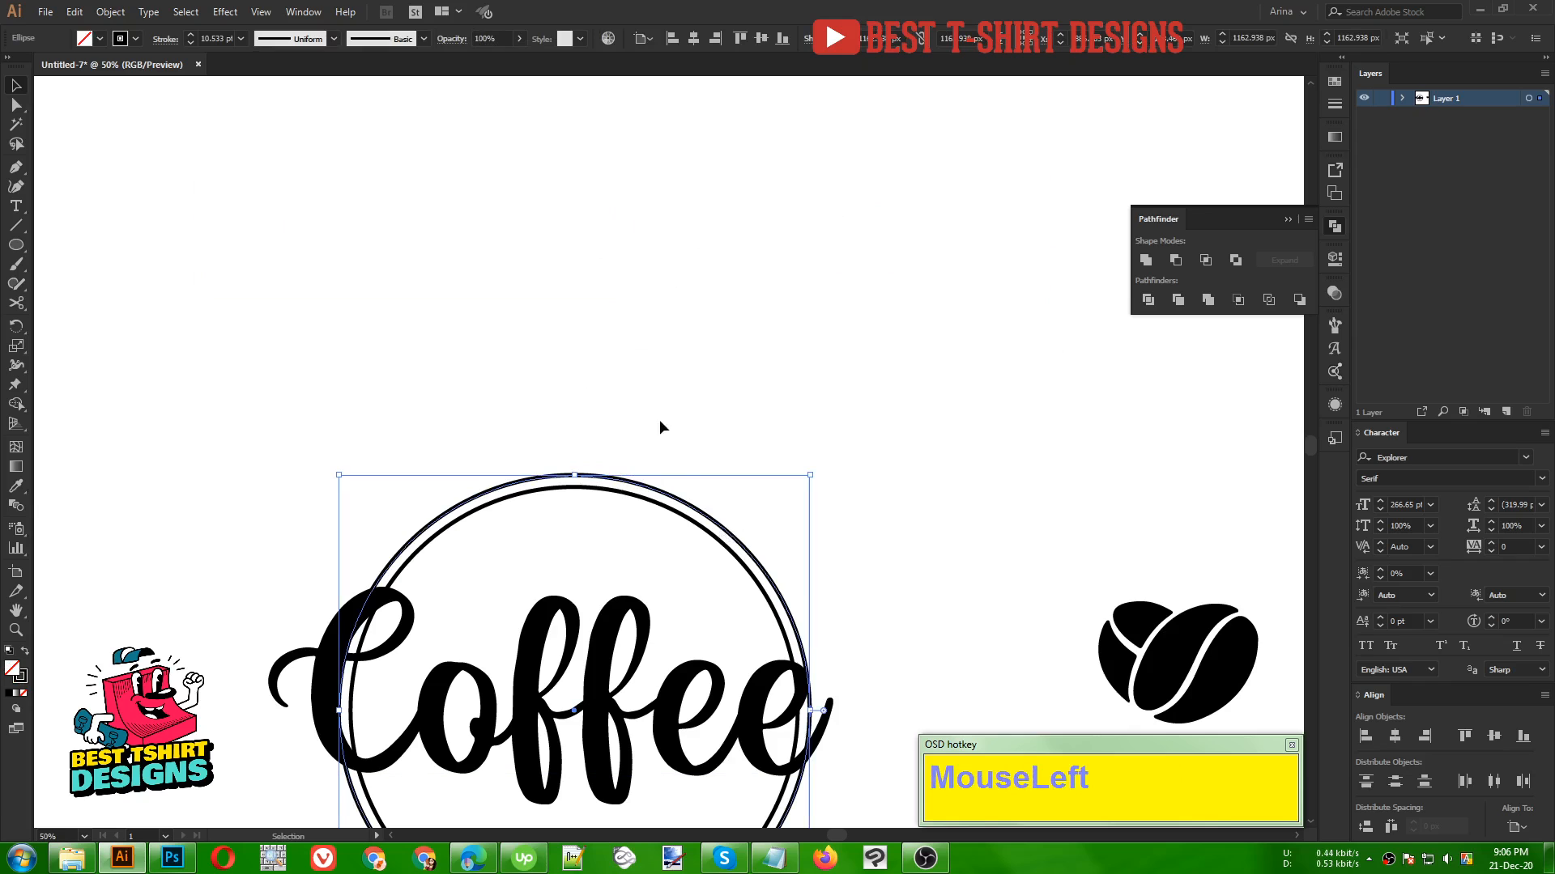
pyautogui.moveTo(16, 210); pyautogui.dragTo(94, 244)
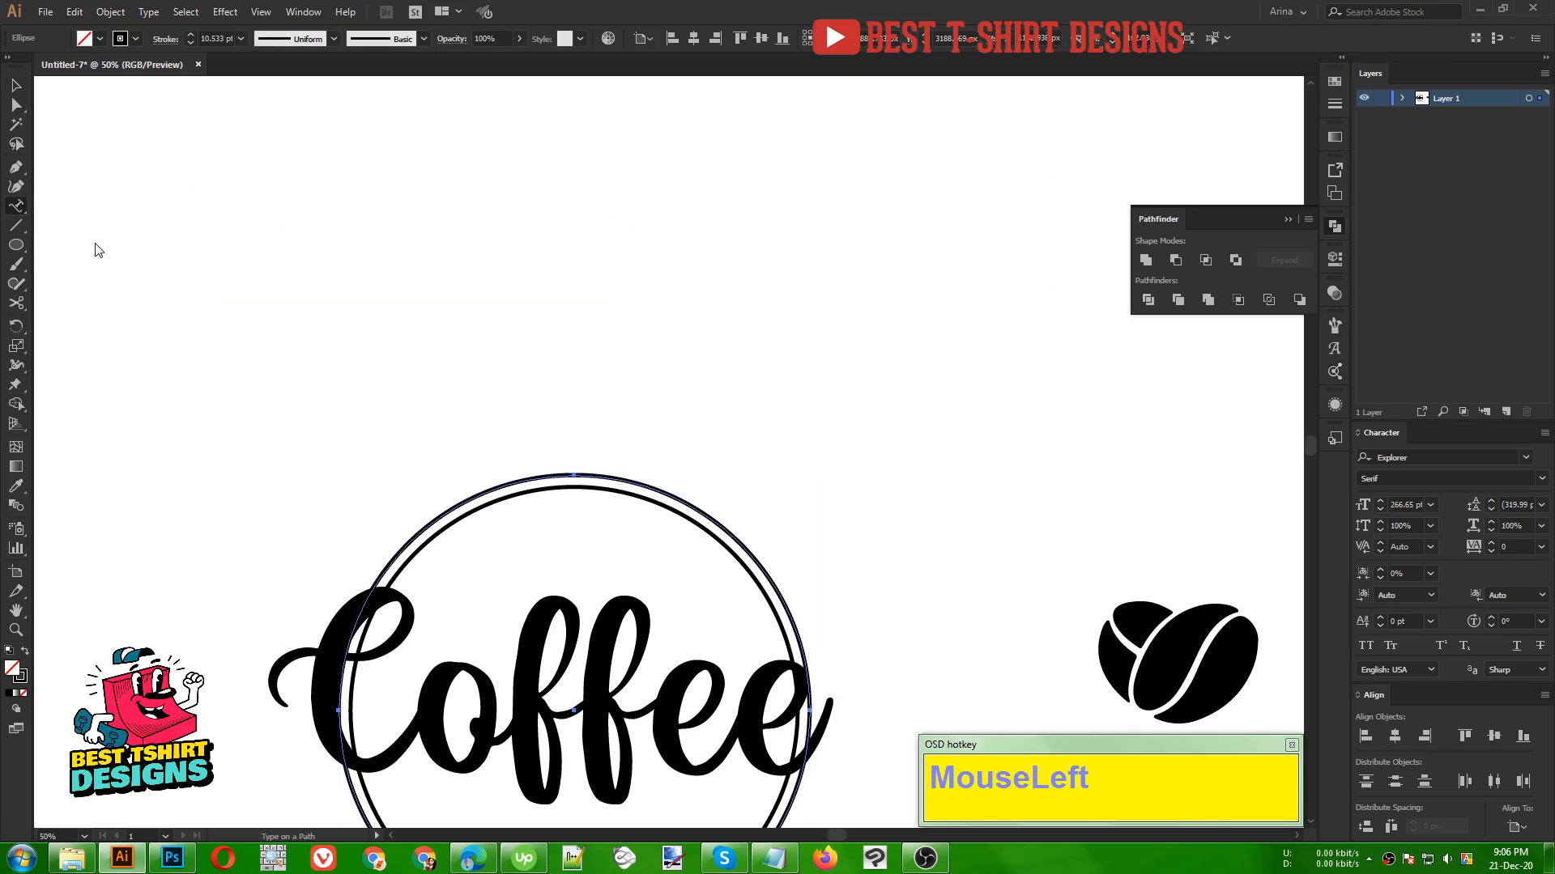
pyautogui.click(337, 709)
pyautogui.scroll(-2, 577, 279)
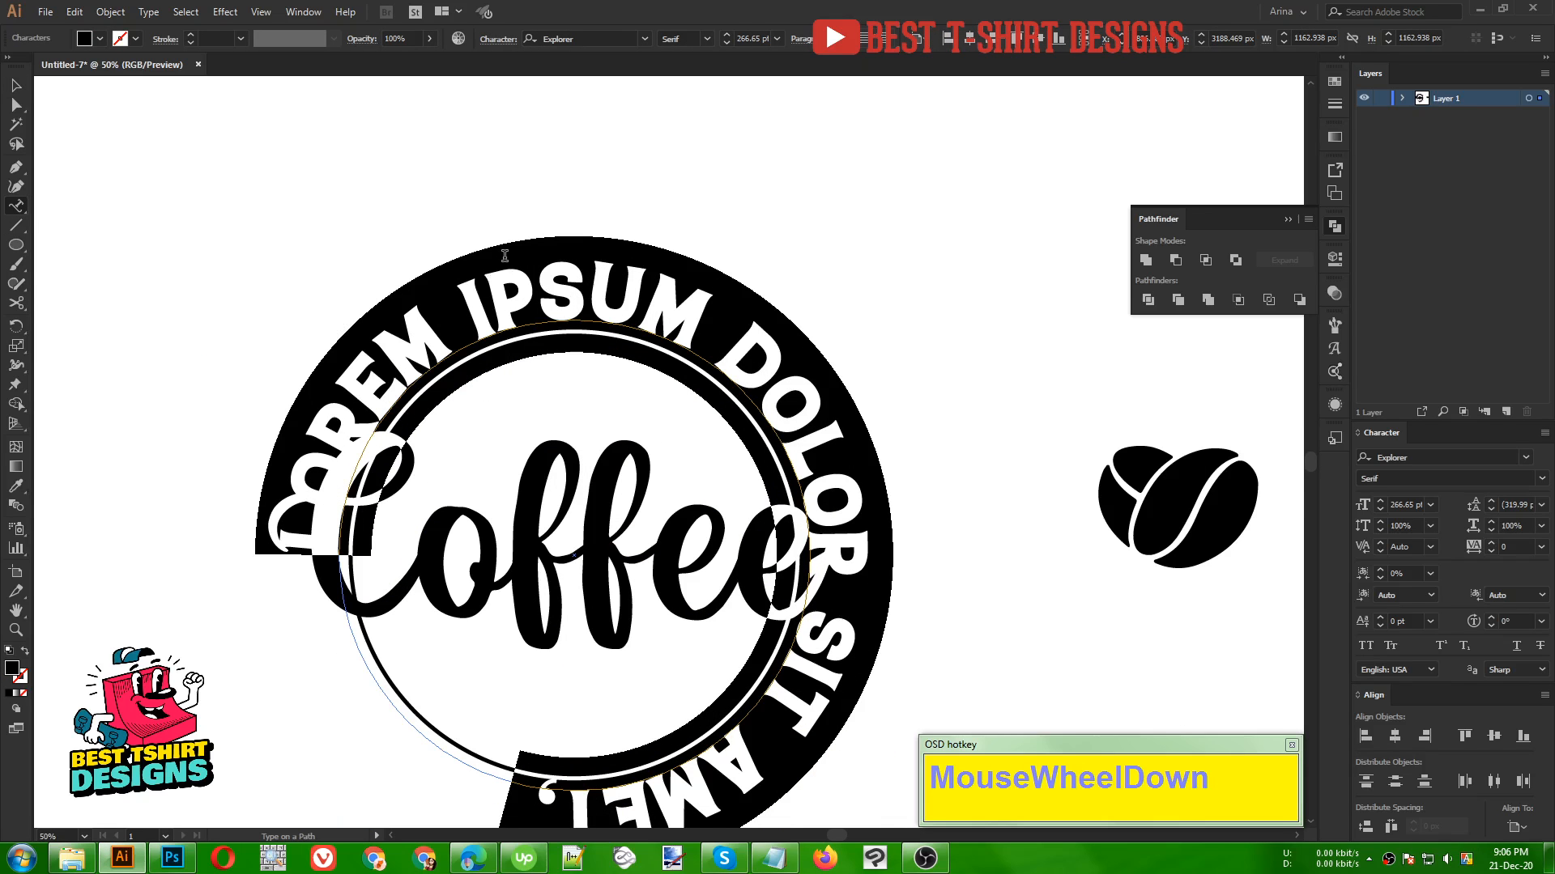
pyautogui.press('ctrl')
pyautogui.hotkey('ctrl', 'v')
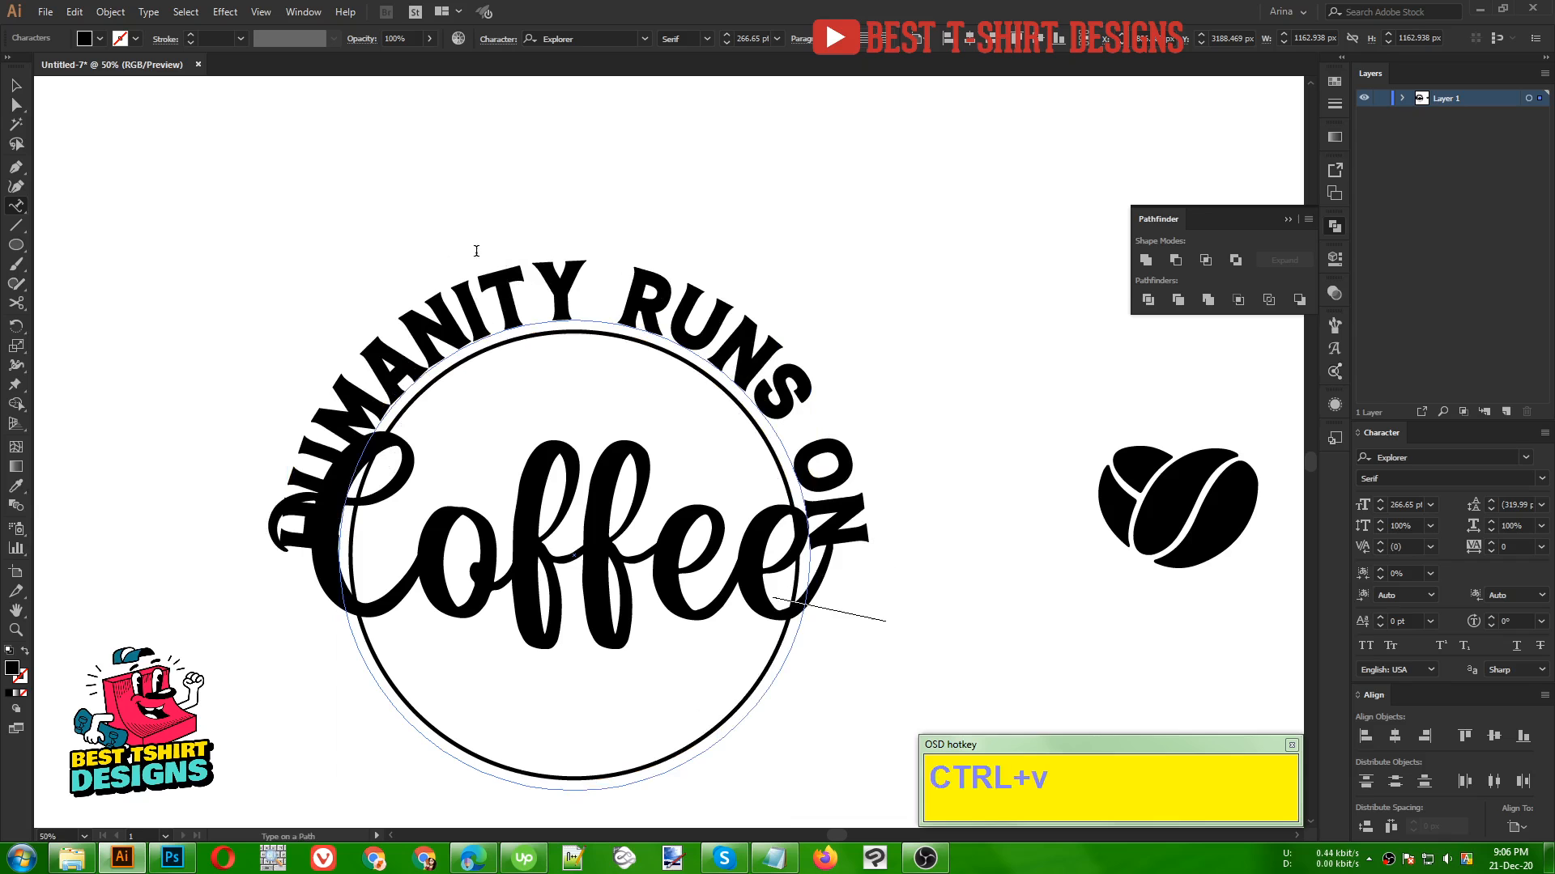
pyautogui.click(13, 89)
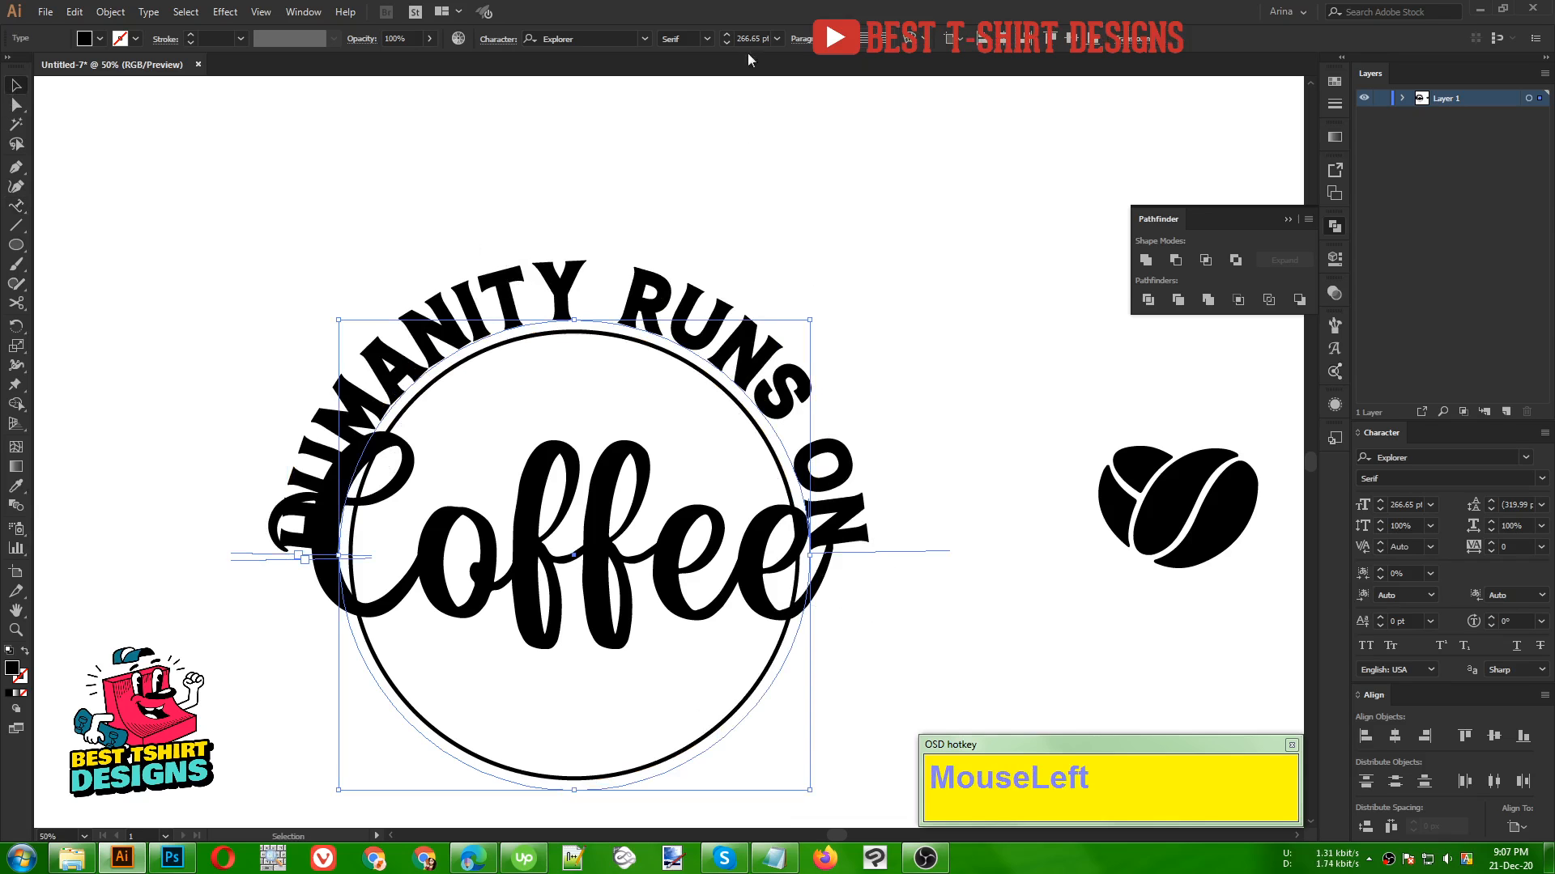
# Step: Centre the curved text over the circle's upper arc and set its font size to 160 pt
pyautogui.keyDown('shift'); pyautogui.scroll(-6, 751, 37); pyautogui.keyUp('shift')
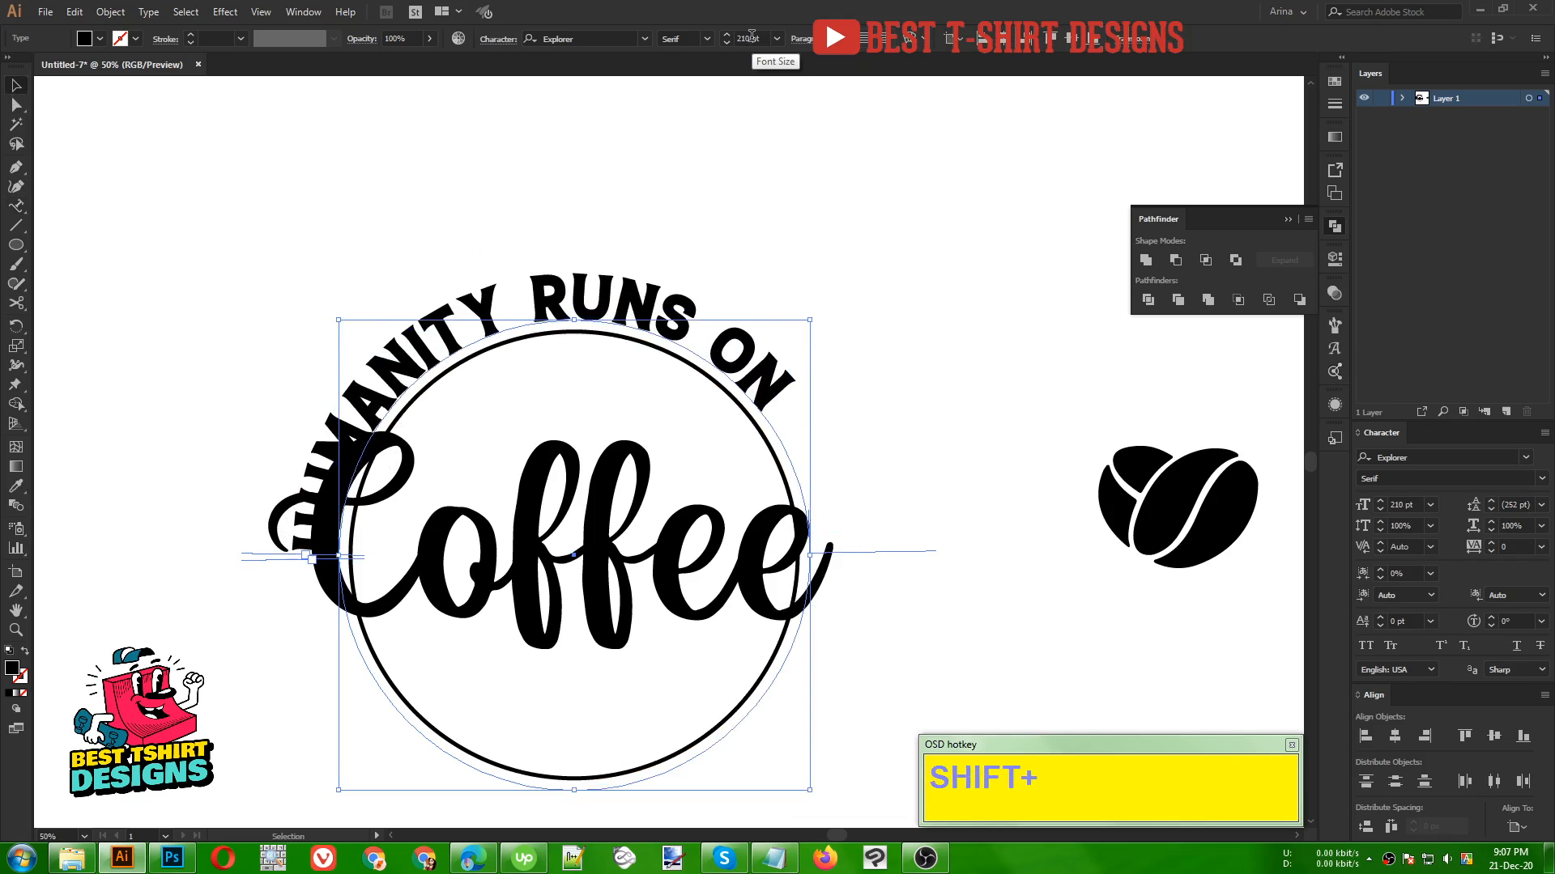
pyautogui.keyDown('shift'); pyautogui.scroll(-1, 752, 38); pyautogui.keyUp('shift')
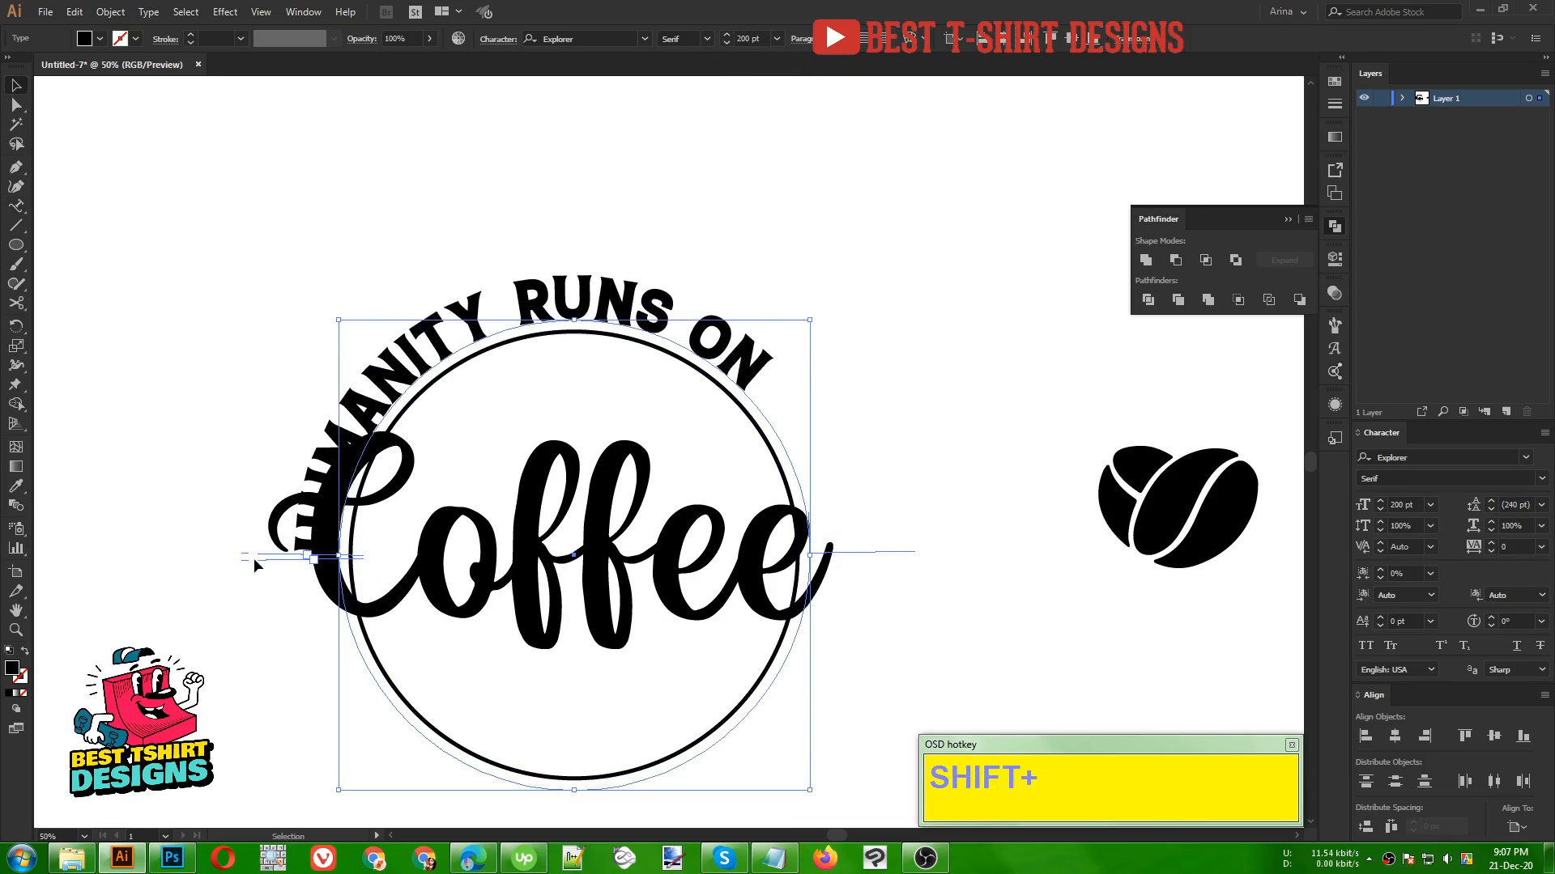
pyautogui.moveTo(273, 561); pyautogui.dragTo(884, 551)
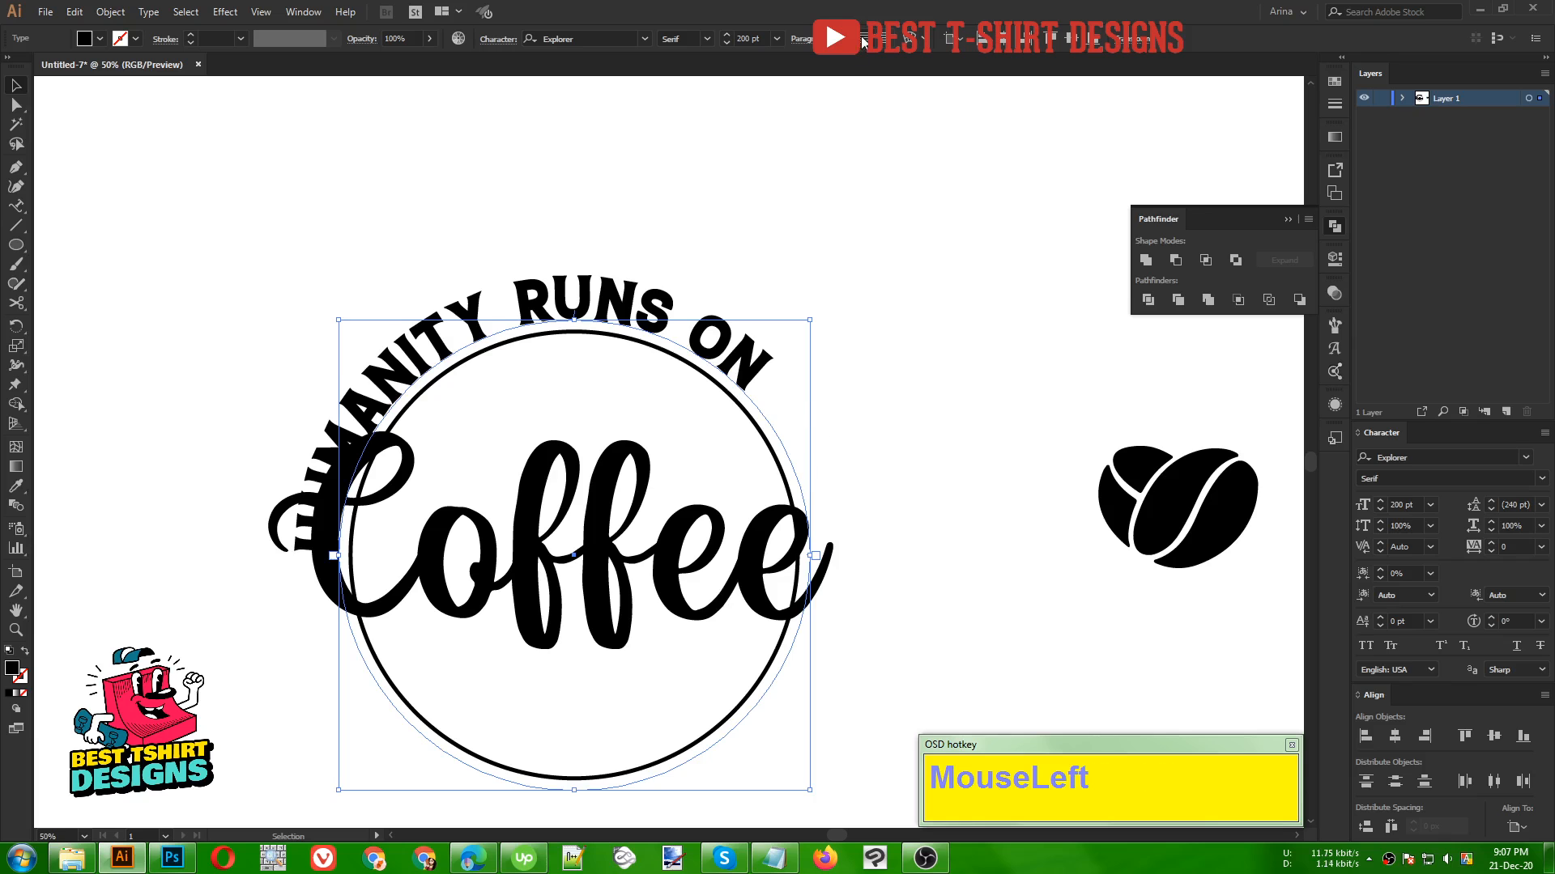
pyautogui.keyDown('shift'); pyautogui.scroll(-1, 747, 38); pyautogui.keyUp('shift')
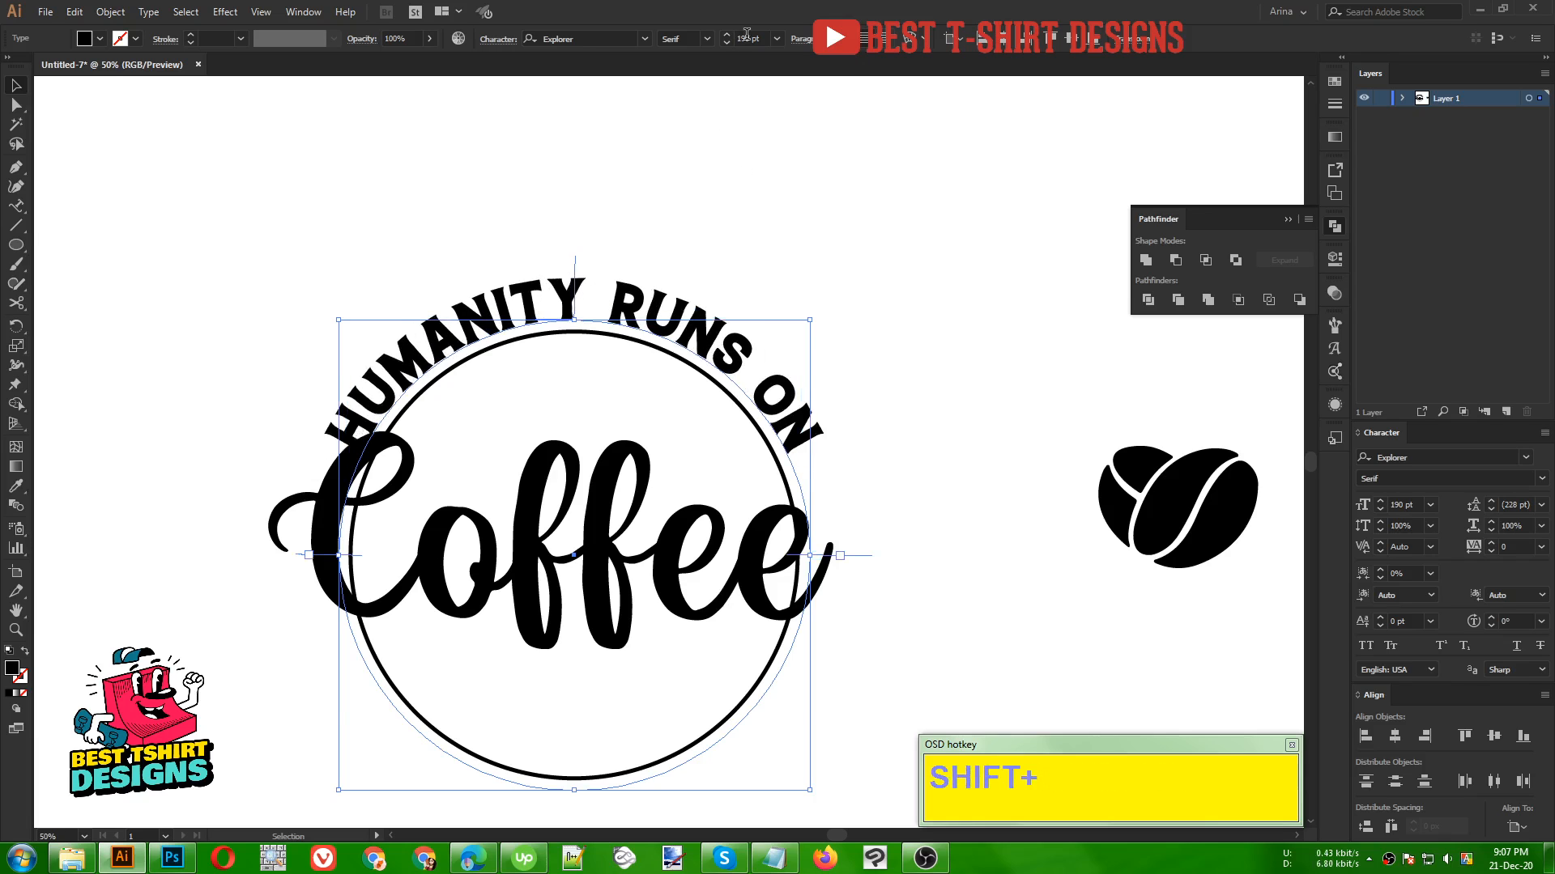
pyautogui.keyDown('shift'); pyautogui.scroll(-3, 747, 38); pyautogui.keyUp('shift')
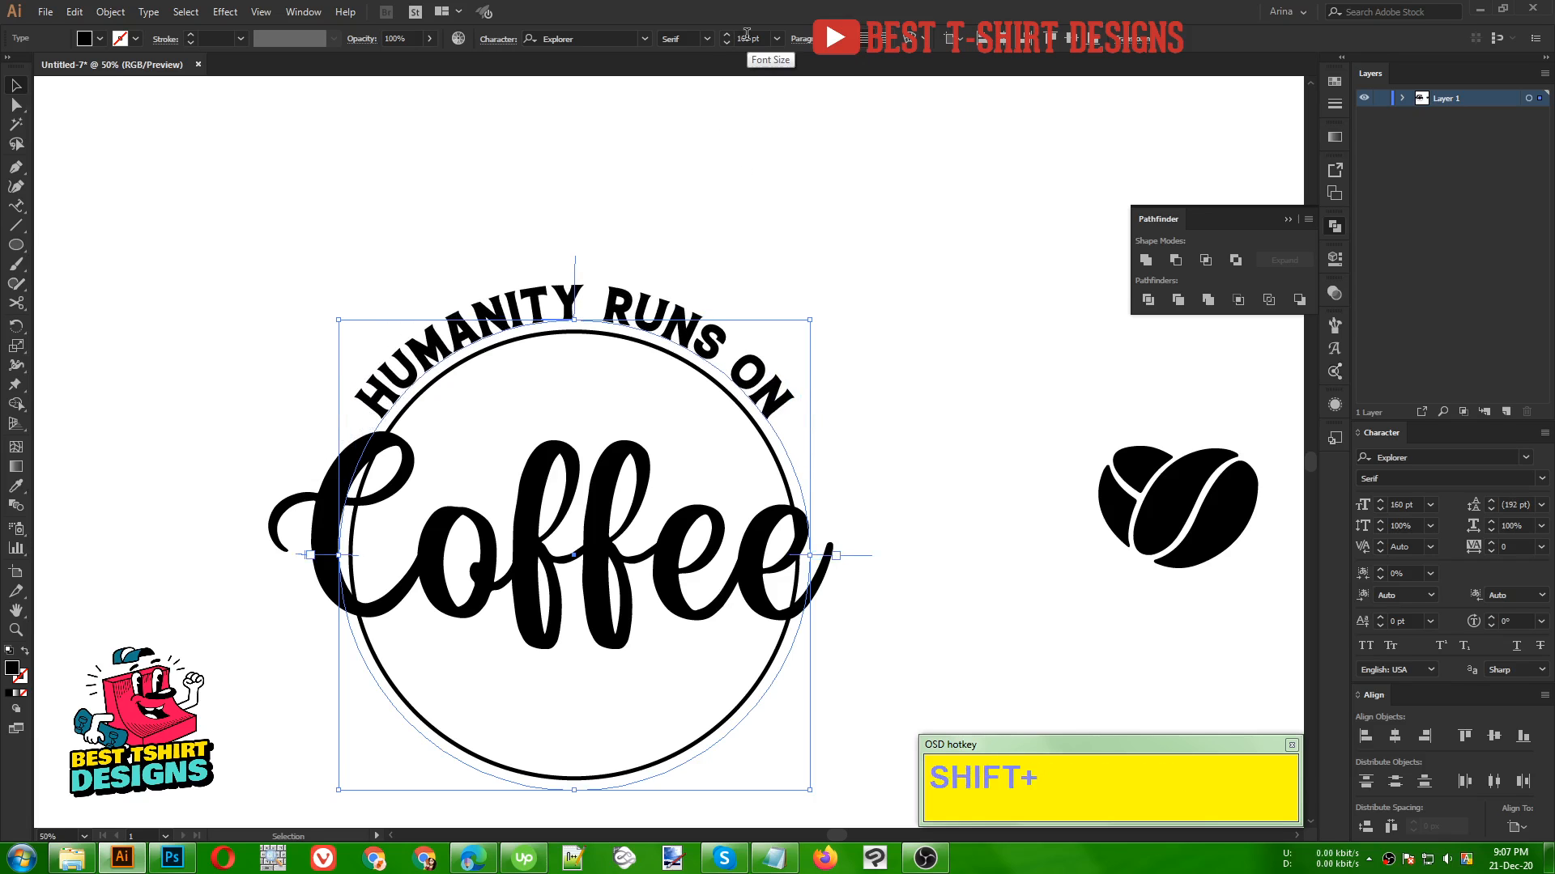
pyautogui.click(675, 188)
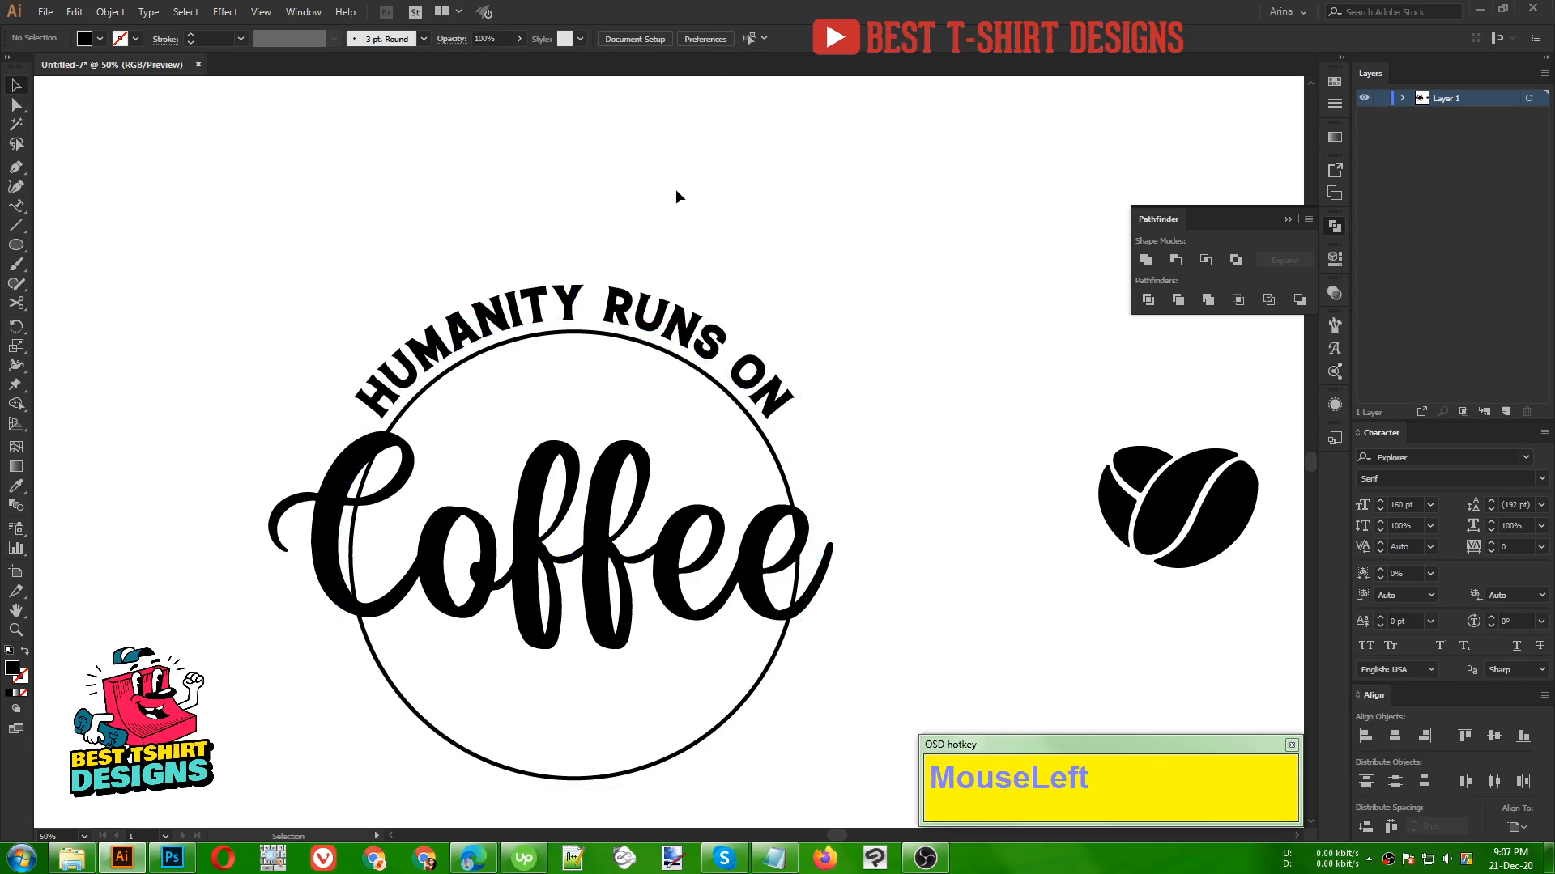
# Step: Duplicate the inner circle in place and enlarge the copy from its centre to about 1415 px, enclosing the curved text
pyautogui.click(756, 688)
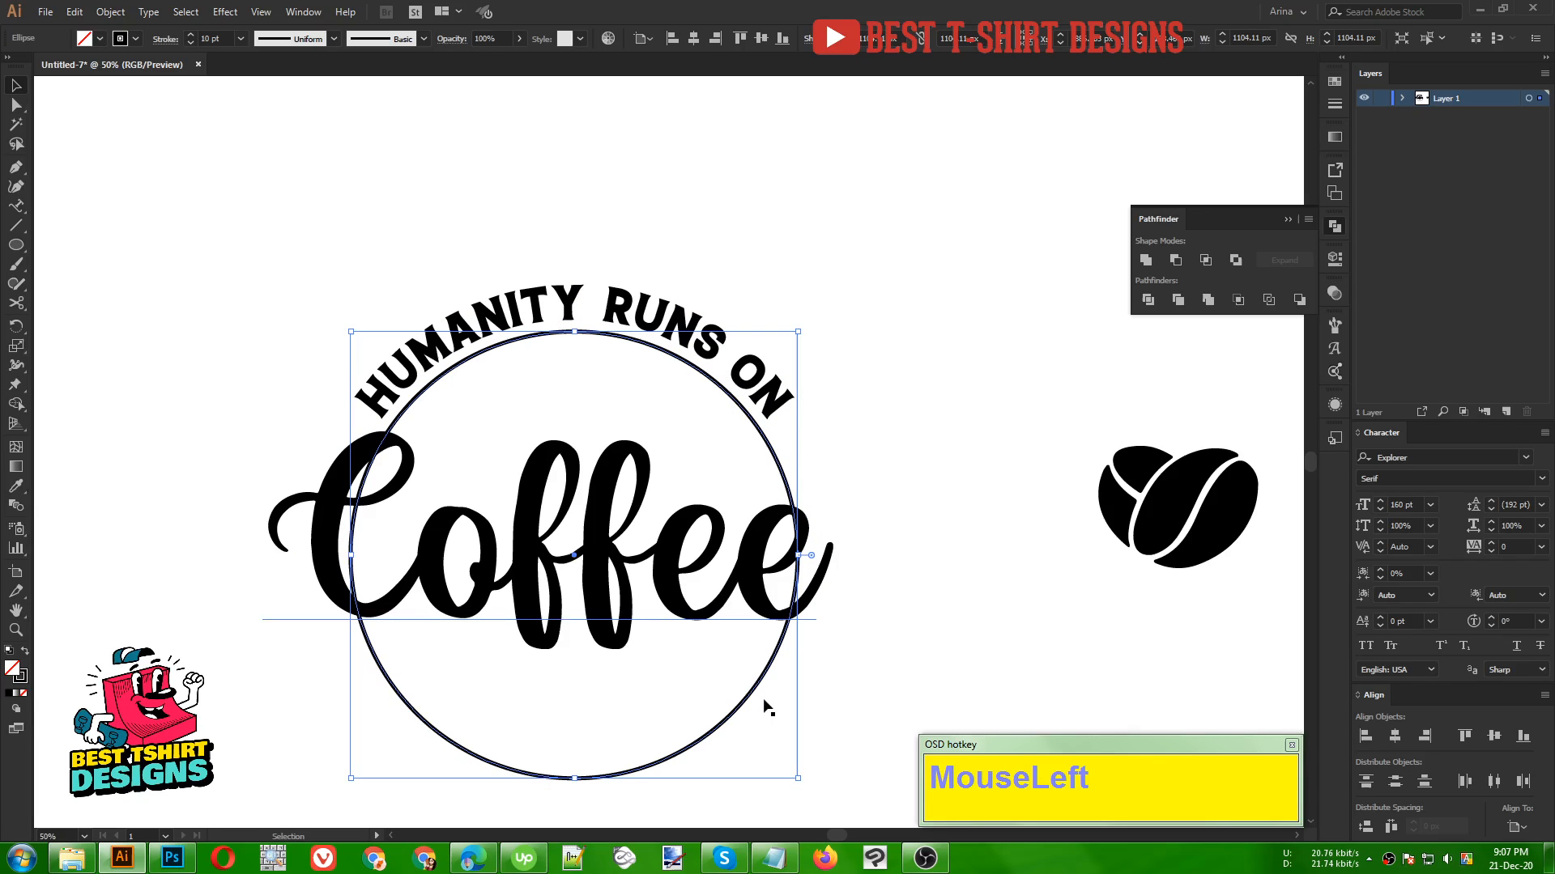
pyautogui.press('ctrl')
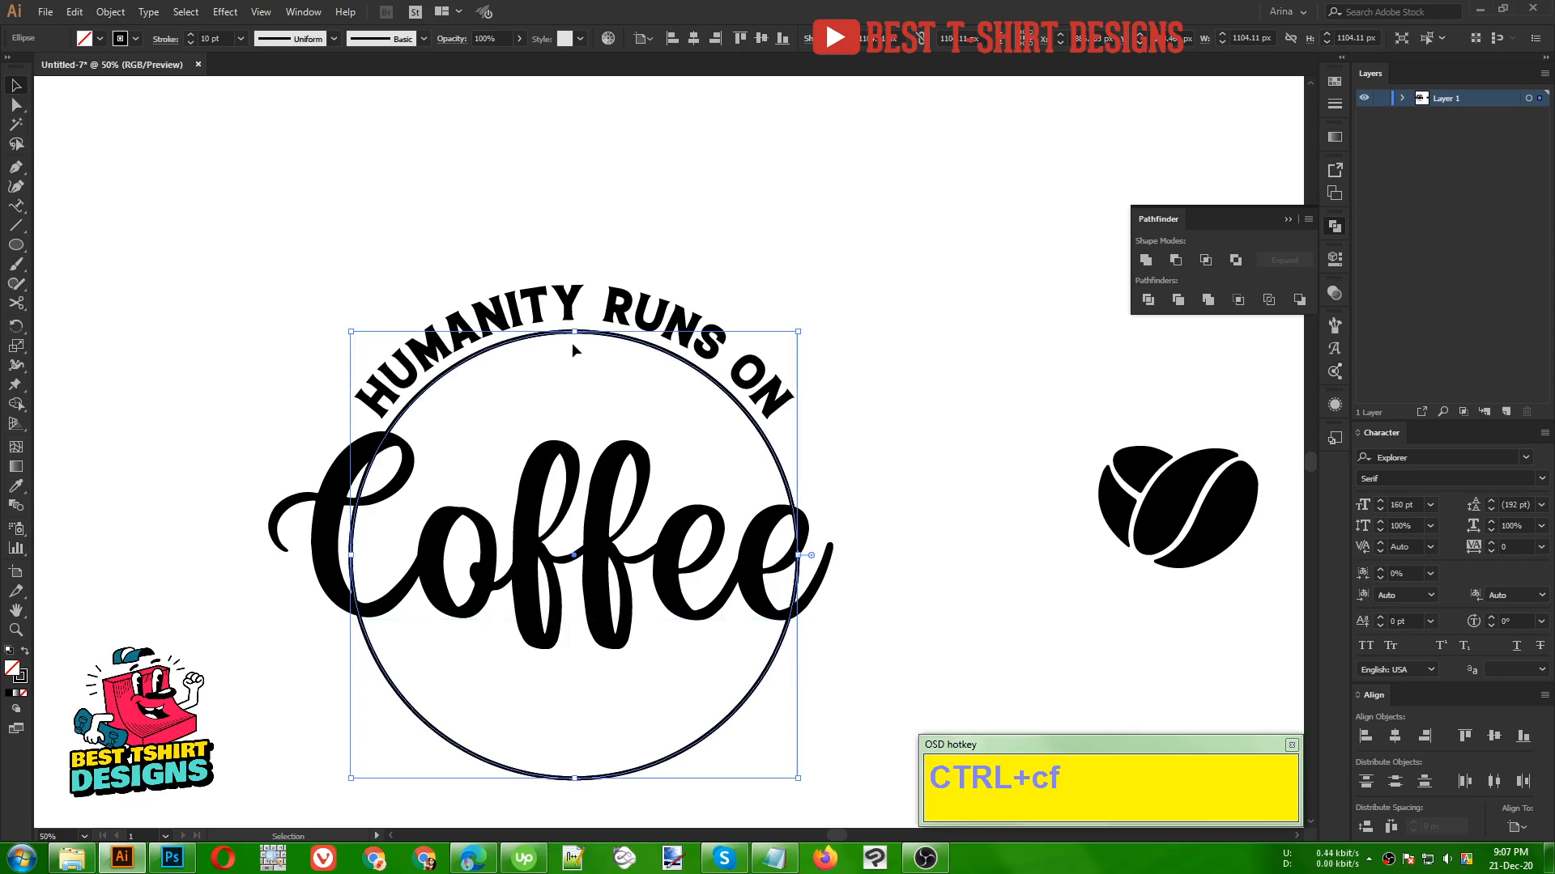
pyautogui.moveTo(576, 332); pyautogui.dragTo(576, 270)
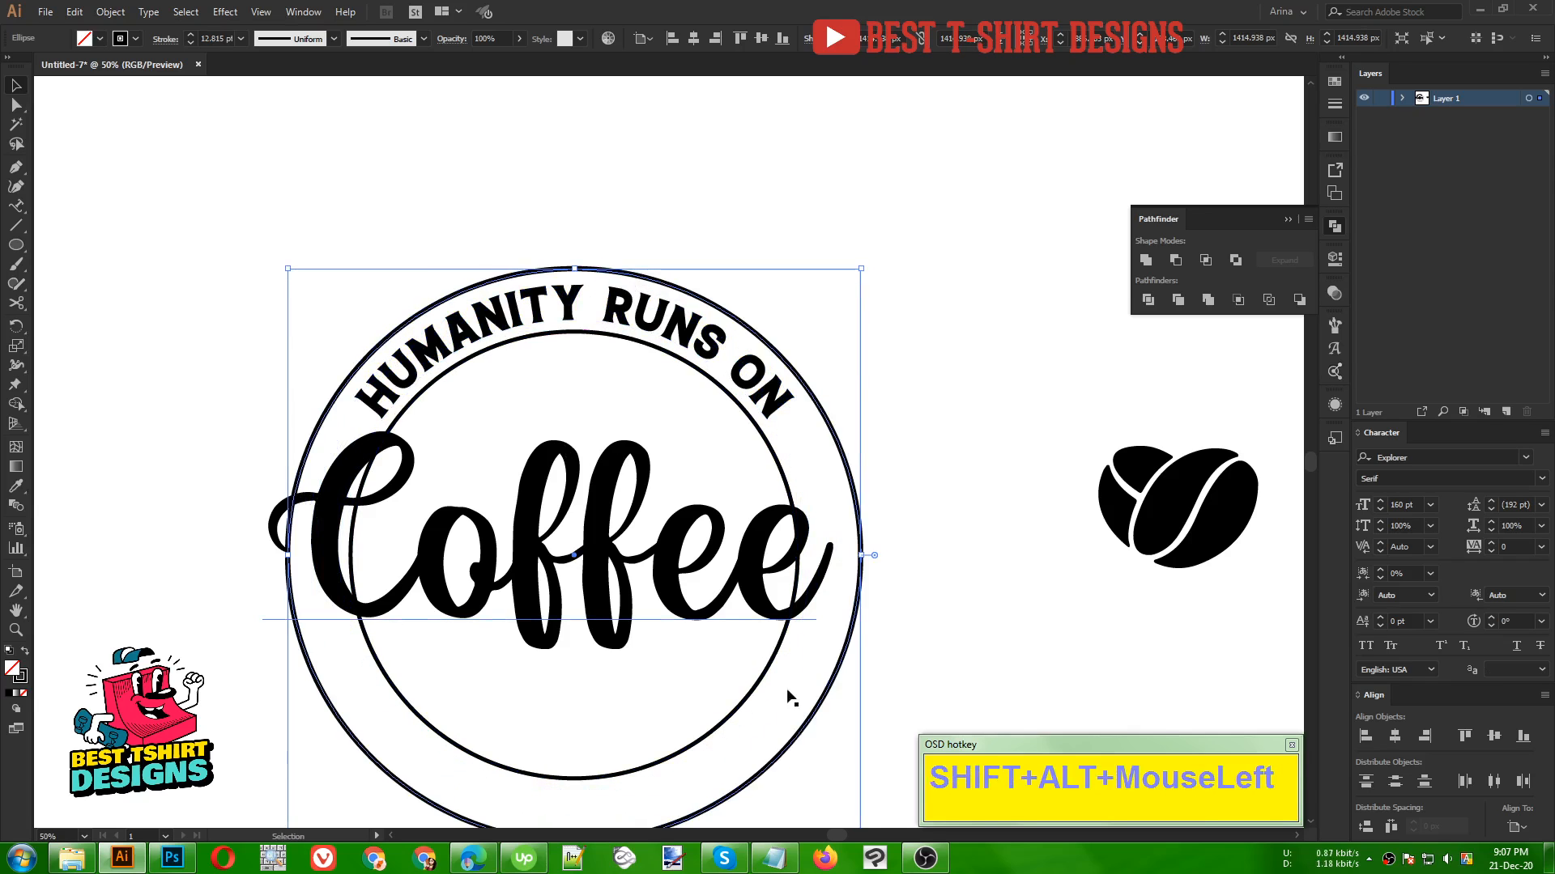
# Step: Set the stroke weight of both the inner and outer circles to 20 pt
pyautogui.keyDown('shift'); pyautogui.click(743, 703); pyautogui.keyUp('shift')
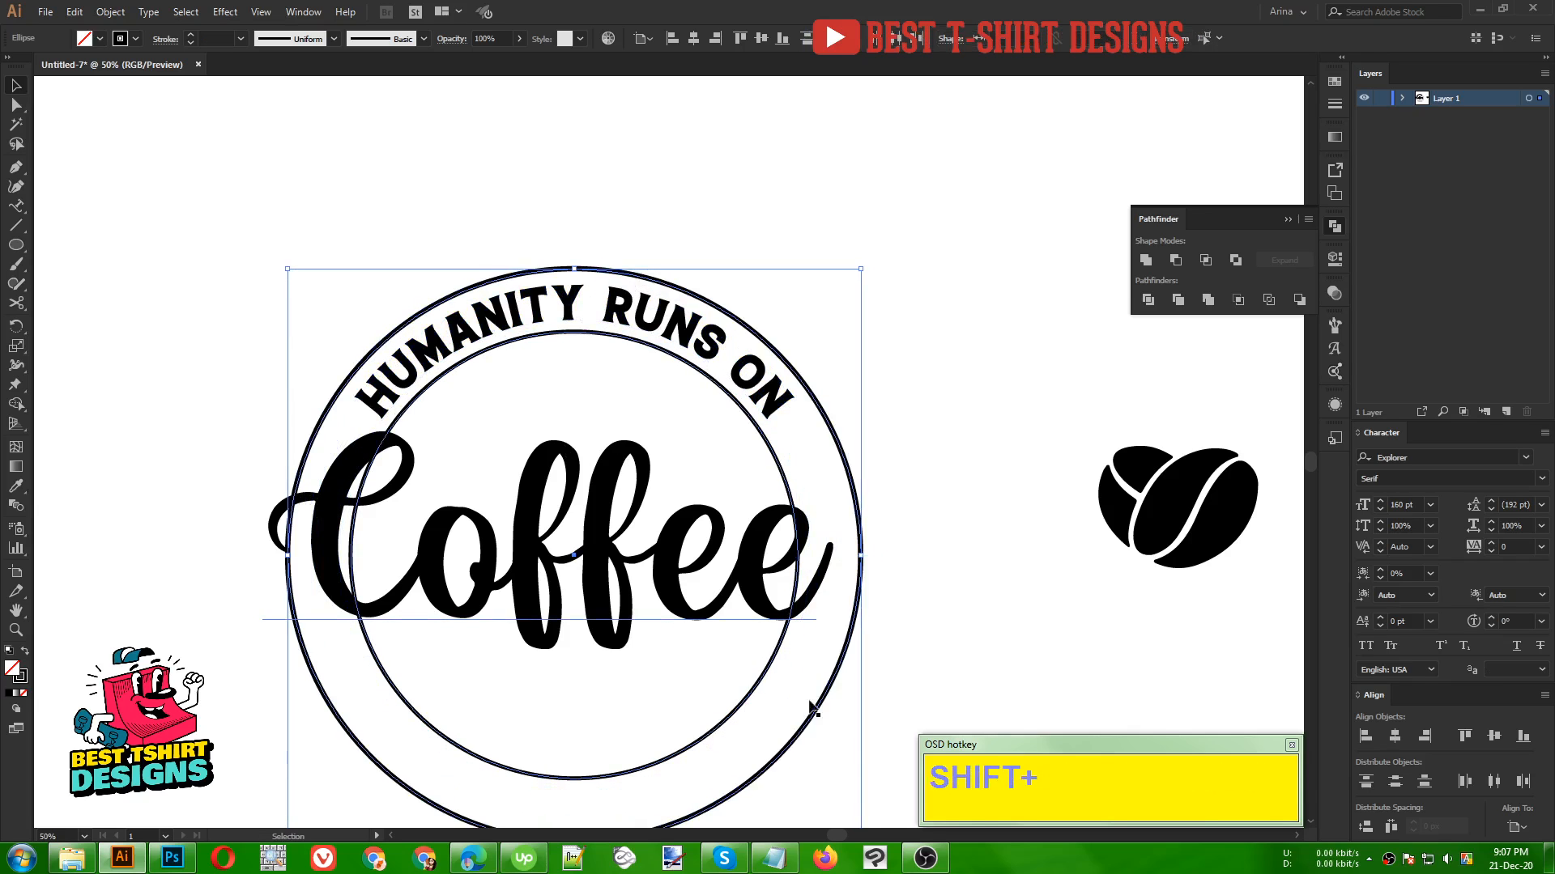
pyautogui.scroll(2, 219, 39)
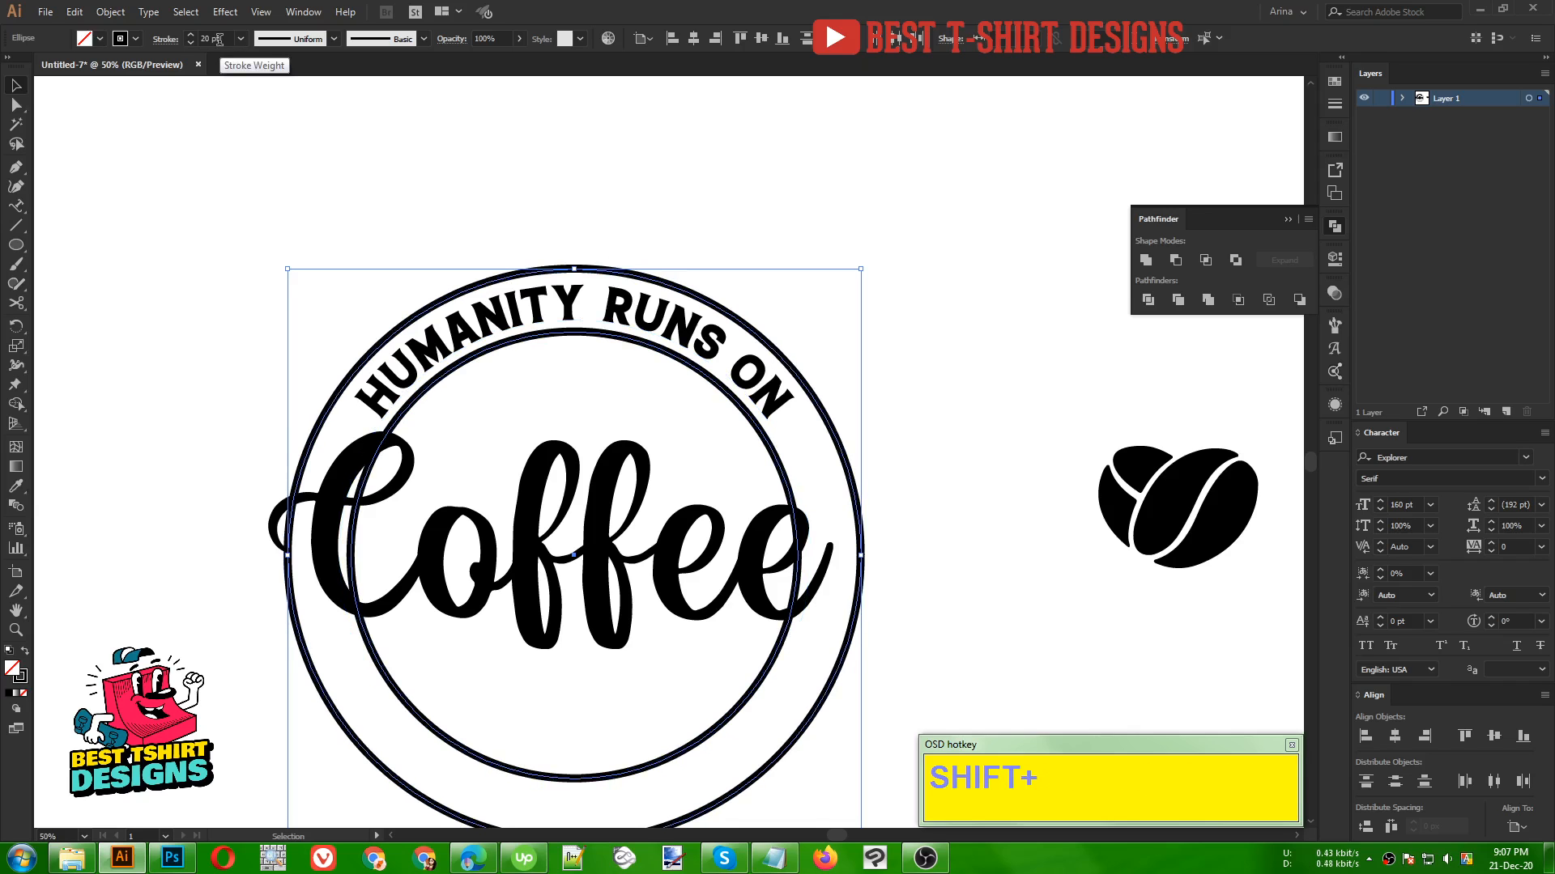
pyautogui.scroll(1, 579, 307)
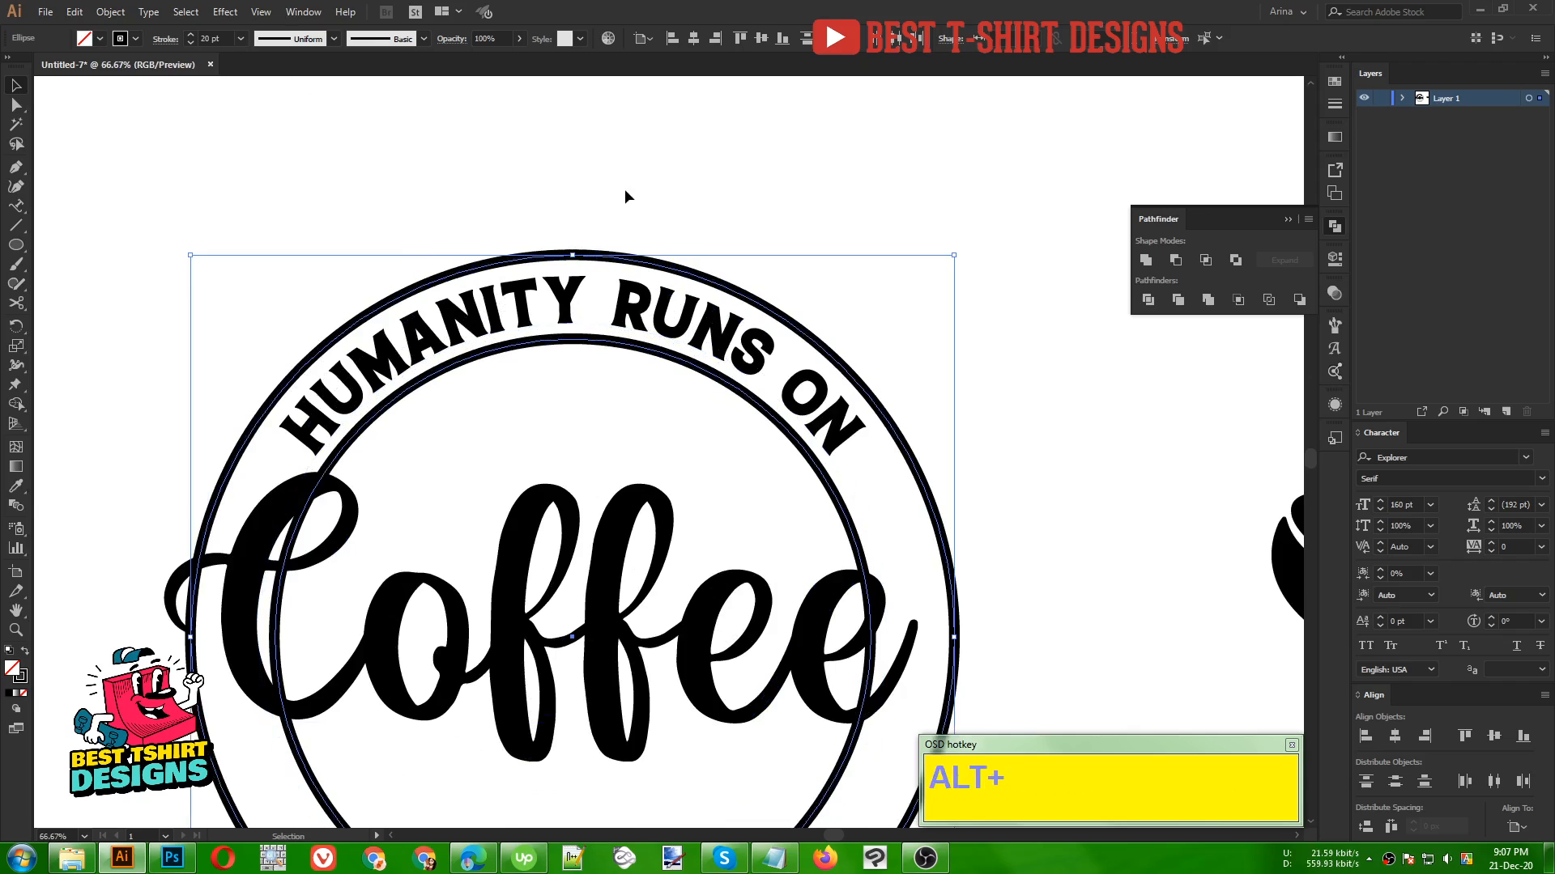
pyautogui.click(625, 197)
# Step: Shrink the outer circle from its centre to about 1401 px wide, bringing it closer to the curved text
pyautogui.click(592, 305)
pyautogui.scroll(1, 589, 306)
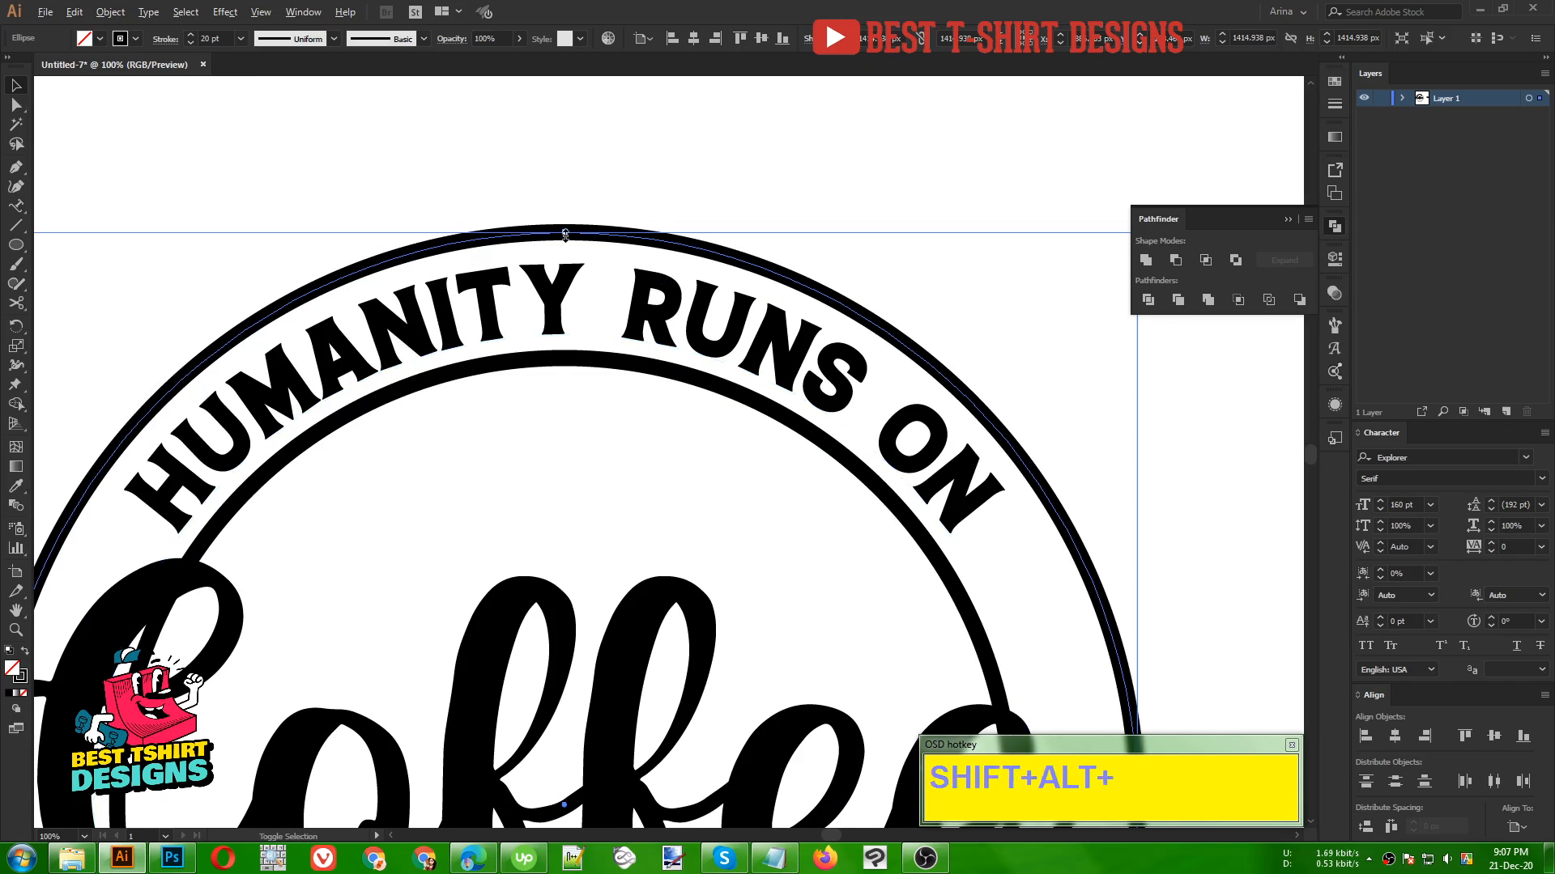
pyautogui.moveTo(564, 233); pyautogui.dragTo(565, 241)
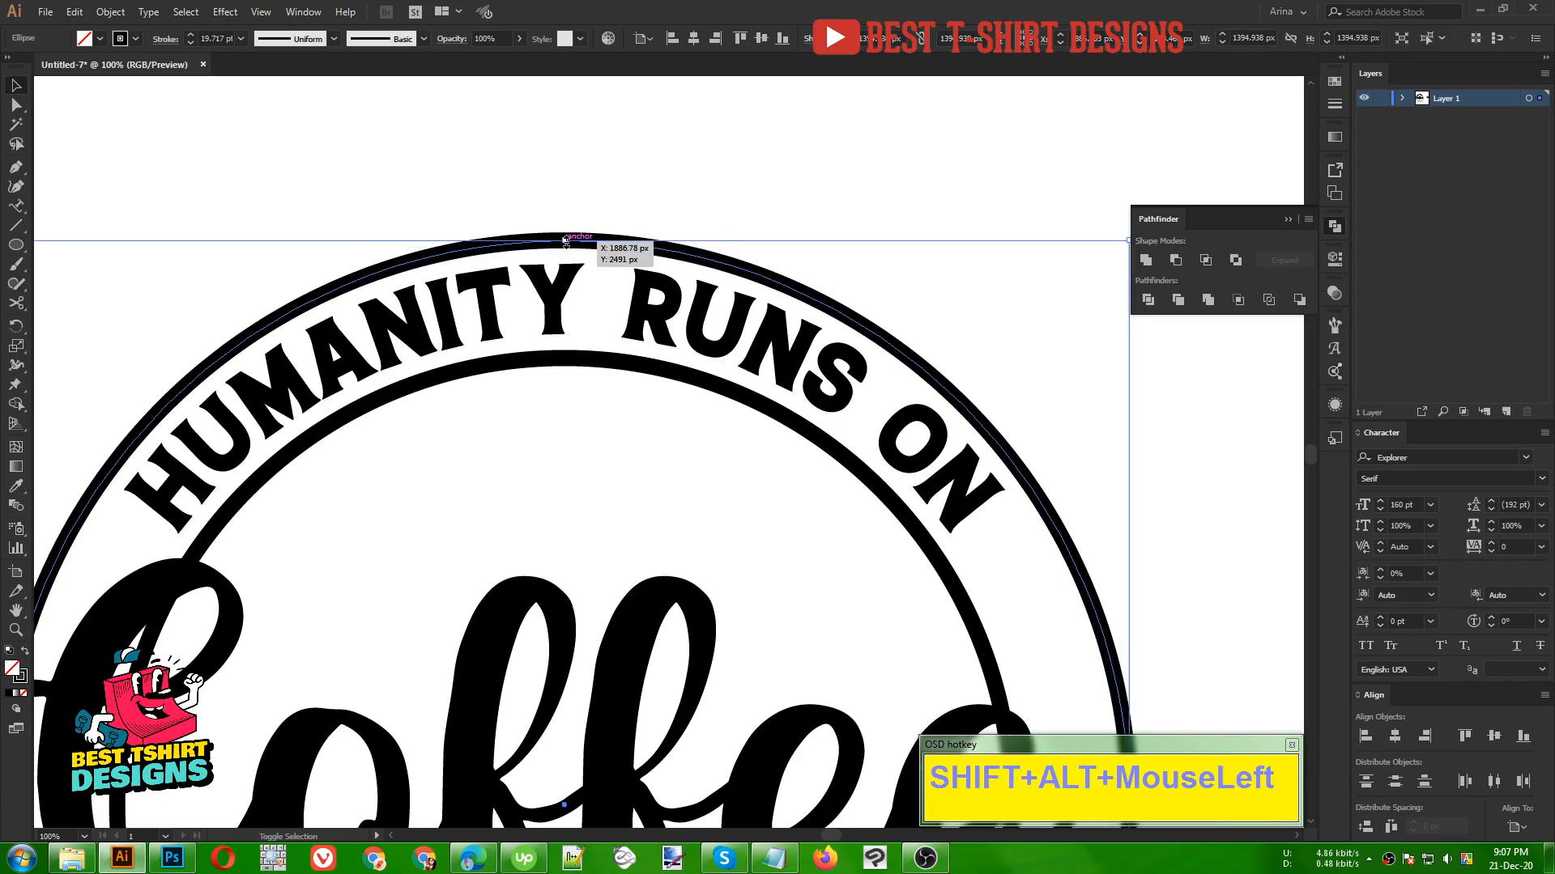
pyautogui.moveTo(564, 241); pyautogui.dragTo(560, 263)
pyautogui.scroll(3, 566, 241)
pyautogui.keyDown('alt'); pyautogui.scroll(-3, 616, 320); pyautogui.keyUp('alt')
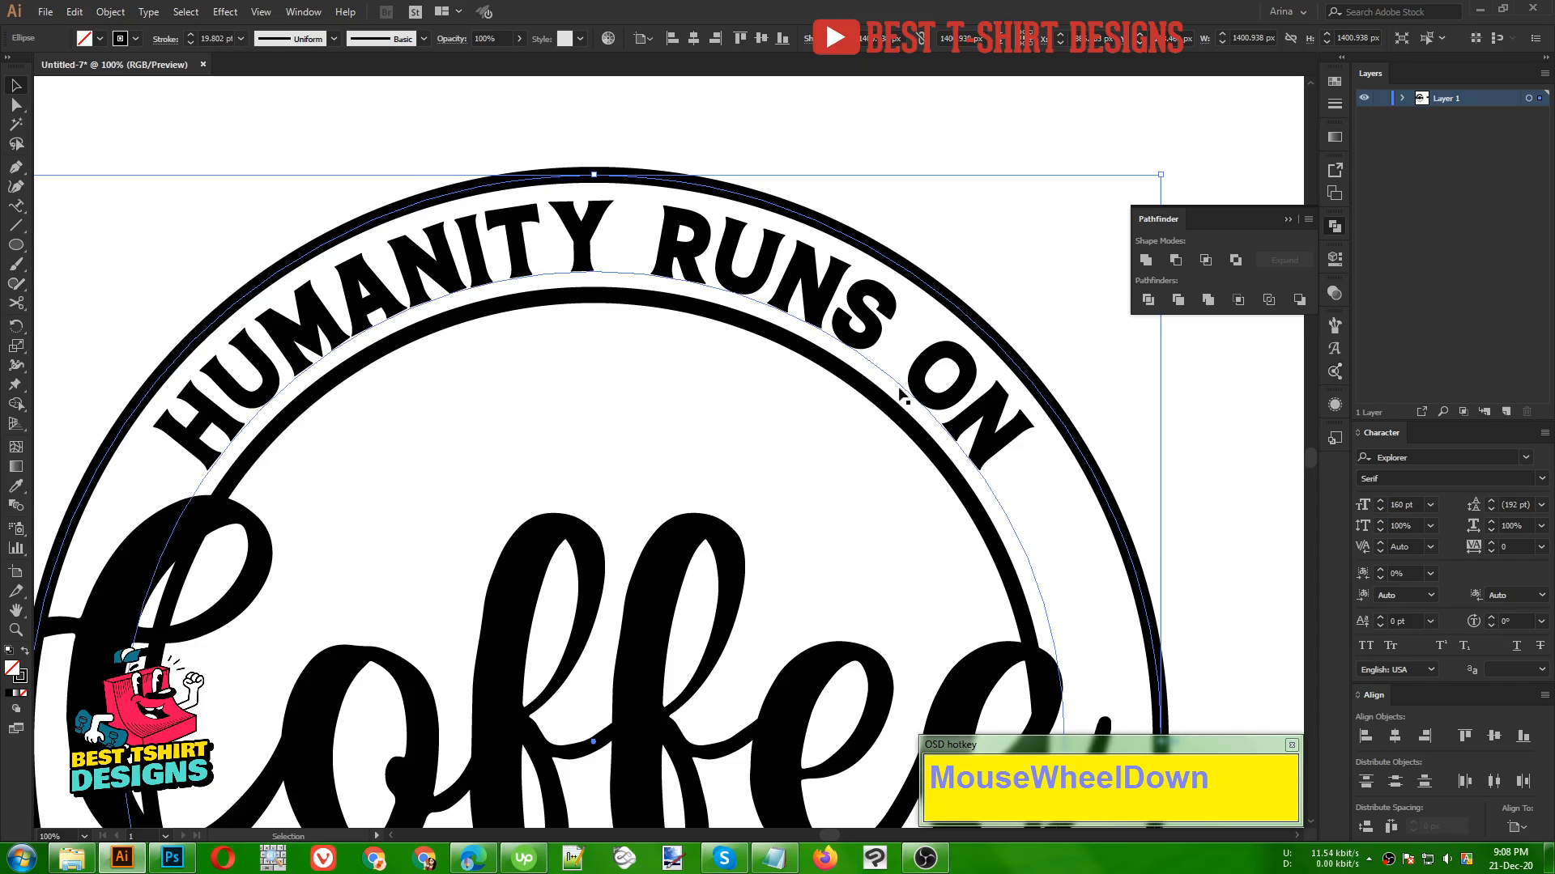
# Step: Match the outer circle's stroke to the inner circle's 20 pt stroke by sampling it with the Eyedropper
pyautogui.scroll(-3, 929, 430)
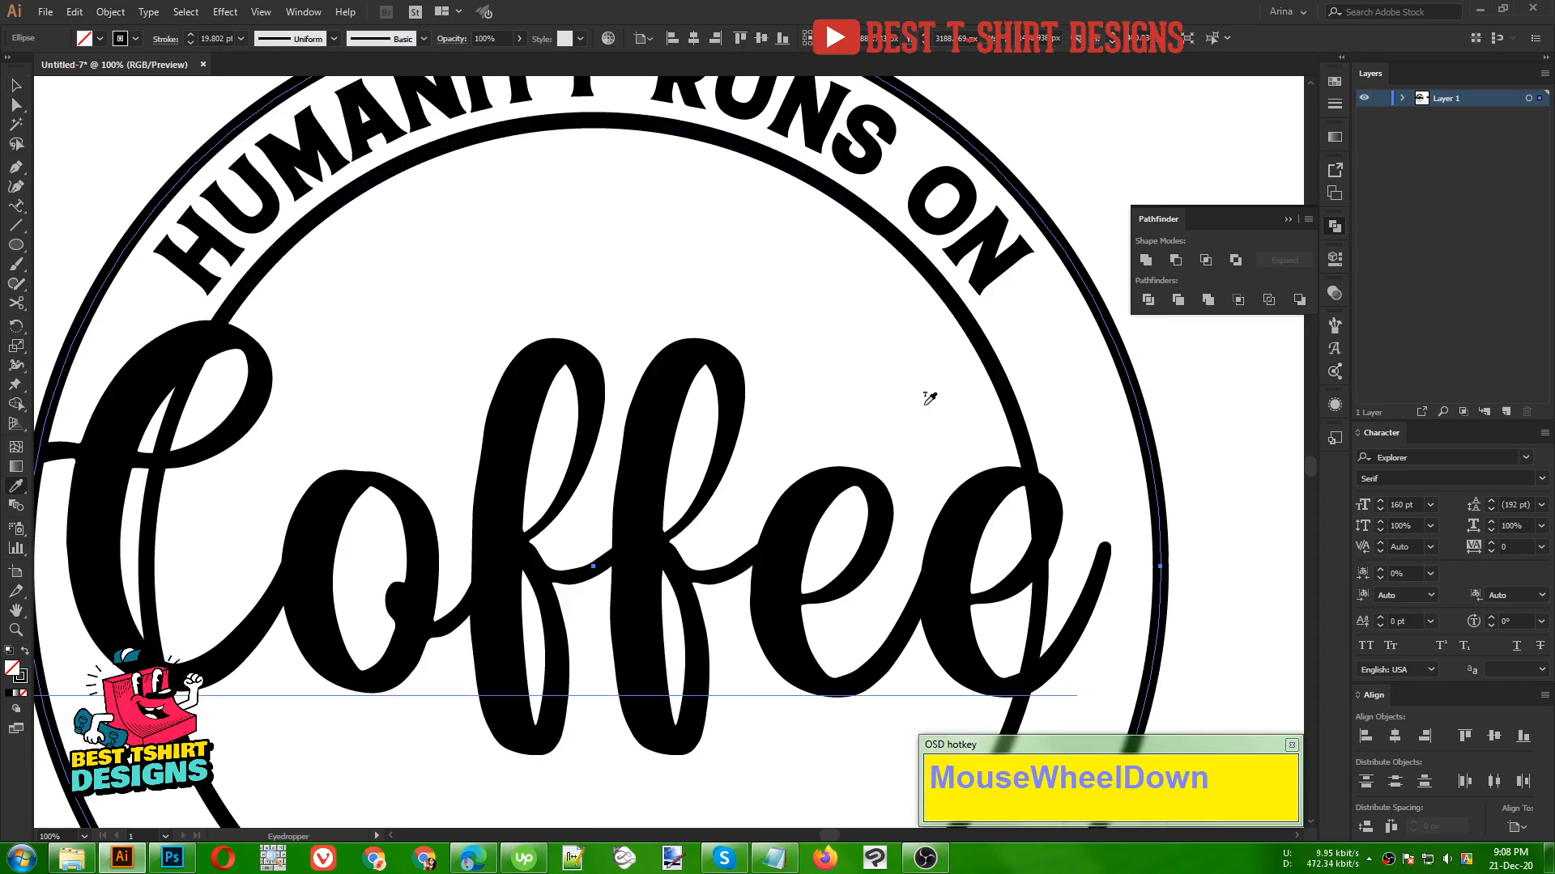
pyautogui.press('i')
pyautogui.click(1040, 627)
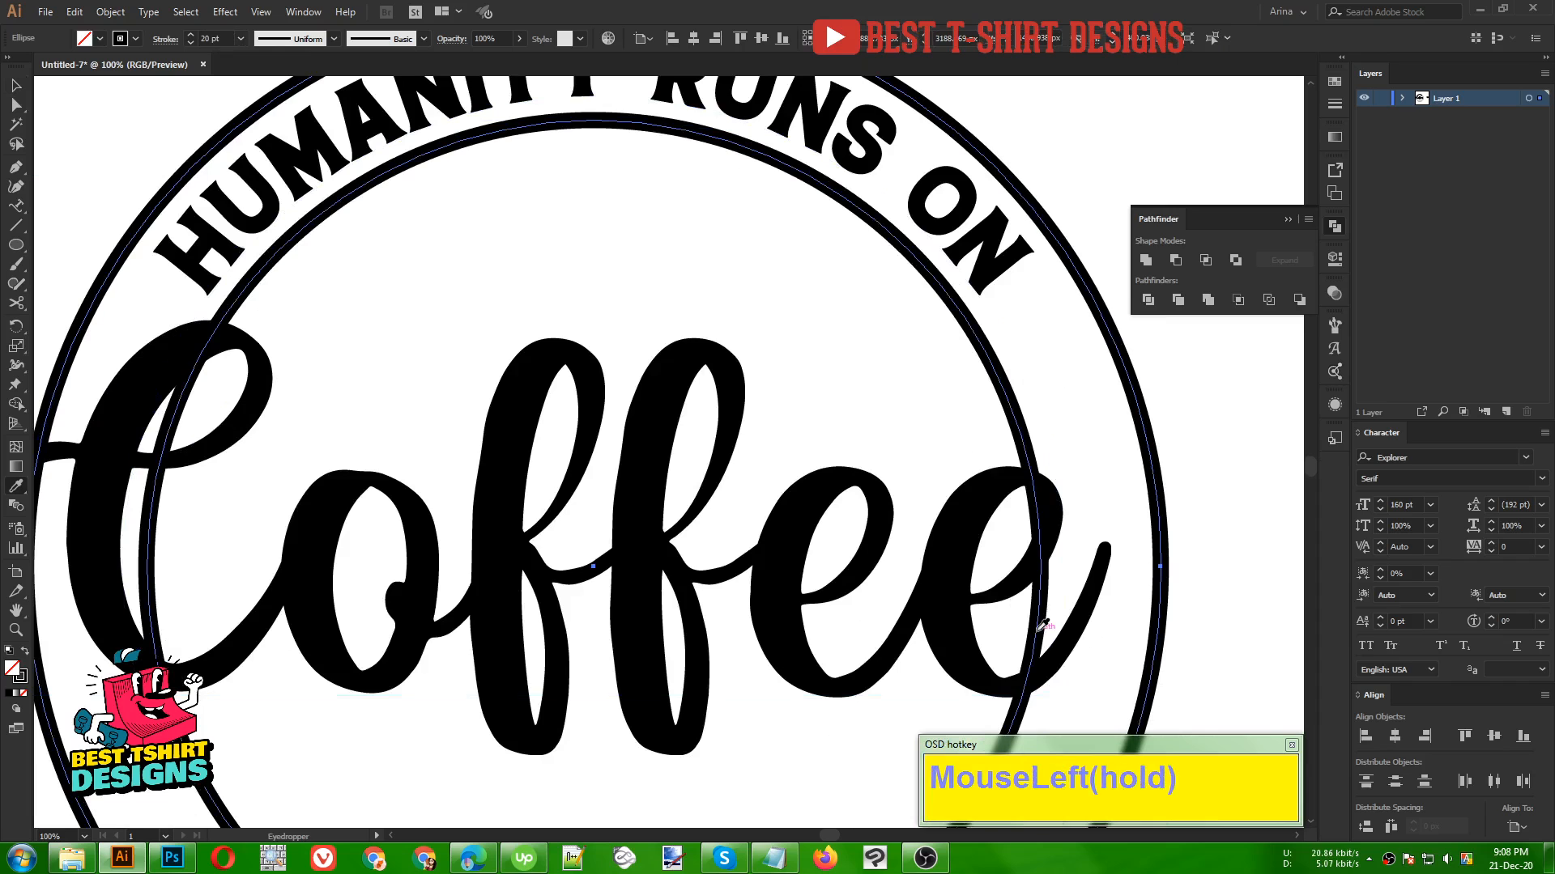
pyautogui.scroll(-1, 617, 294)
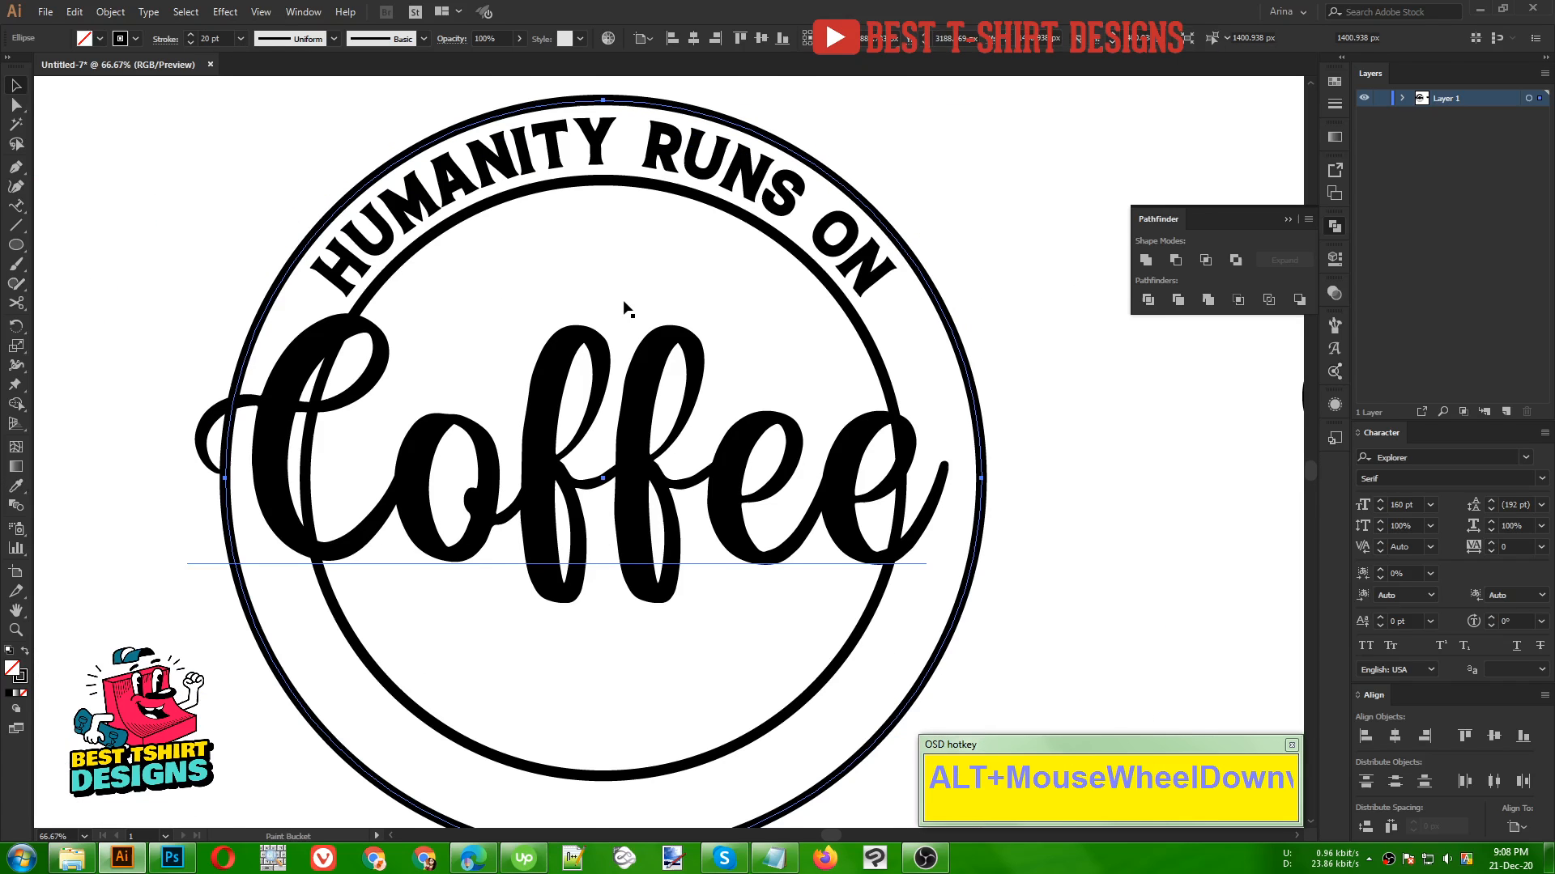
pyautogui.press('v')
pyautogui.click(1028, 294)
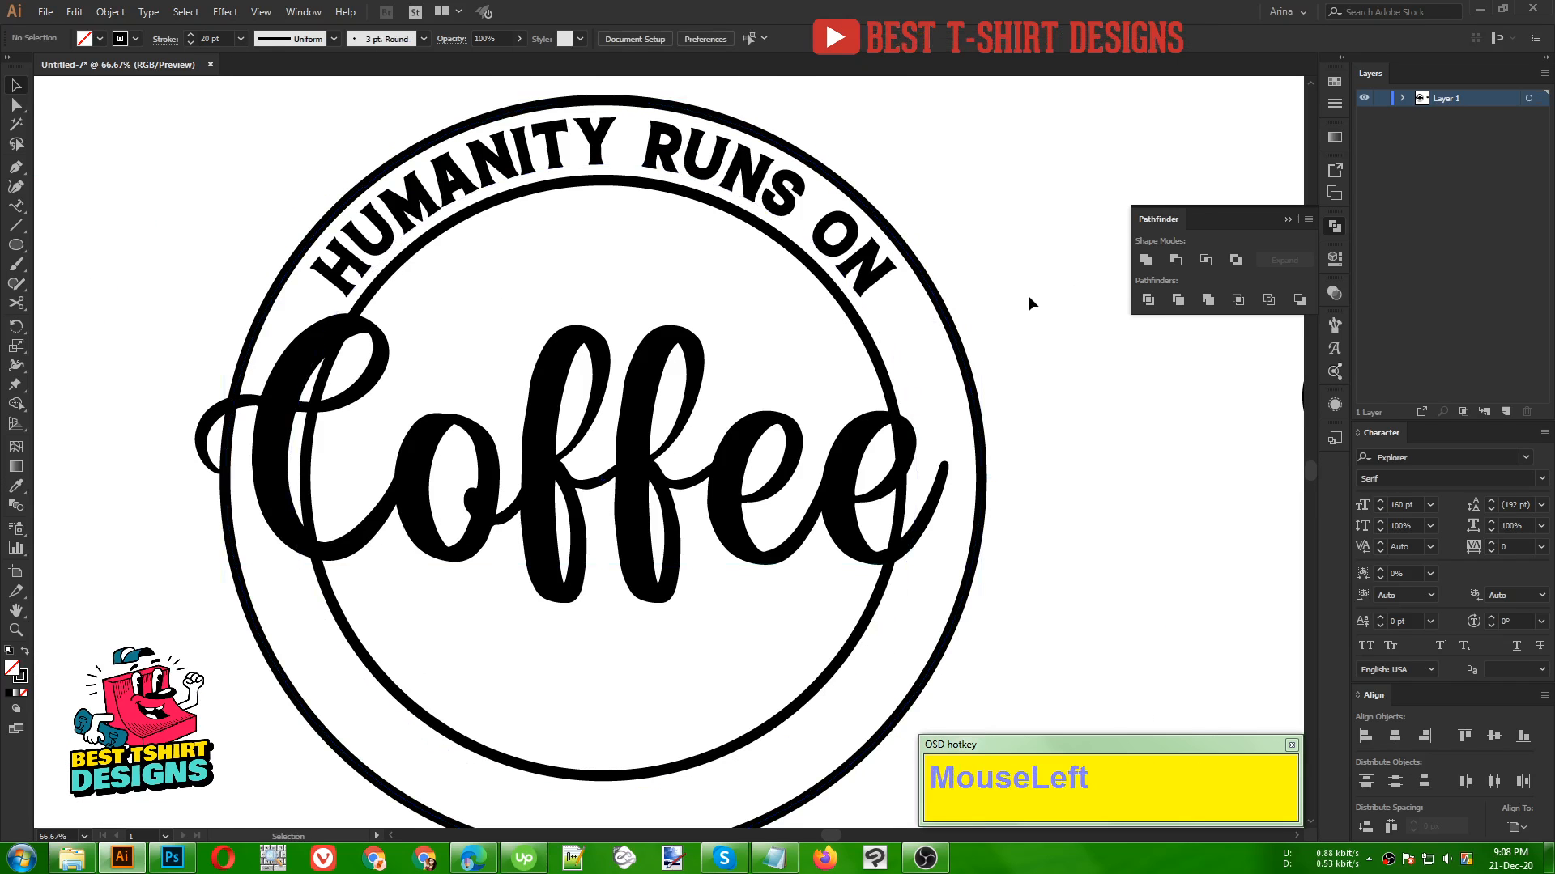
# Step: Set the curved "HUMANITY RUNS ON" text to 170 pt and shift it along the arc to centre it
pyautogui.click(660, 132)
pyautogui.scroll(2, 628, 162)
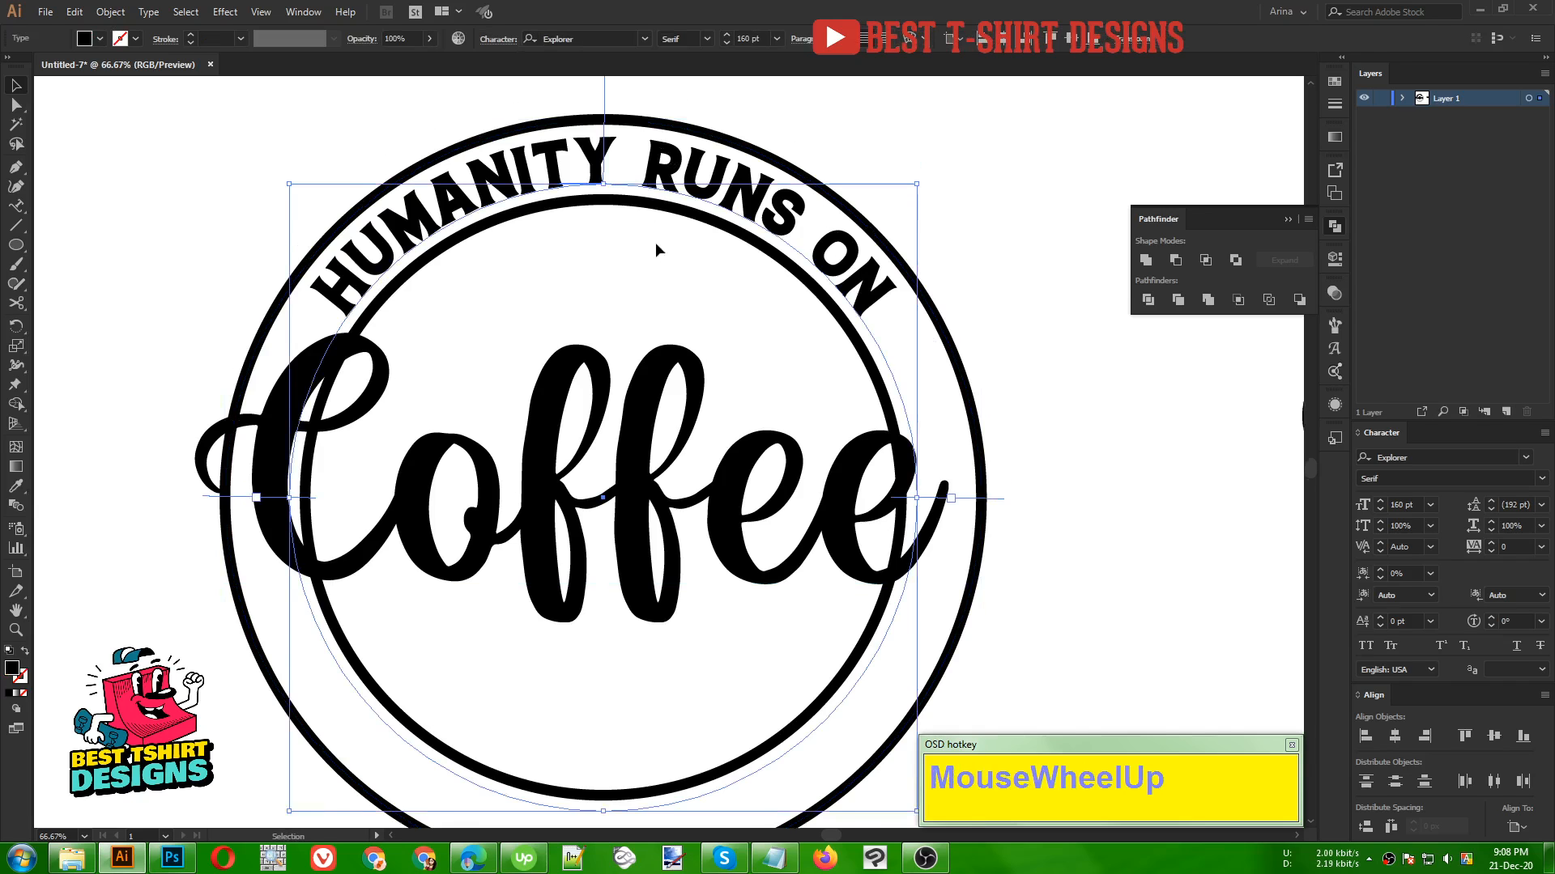
pyautogui.moveTo(605, 158); pyautogui.dragTo(625, 160)
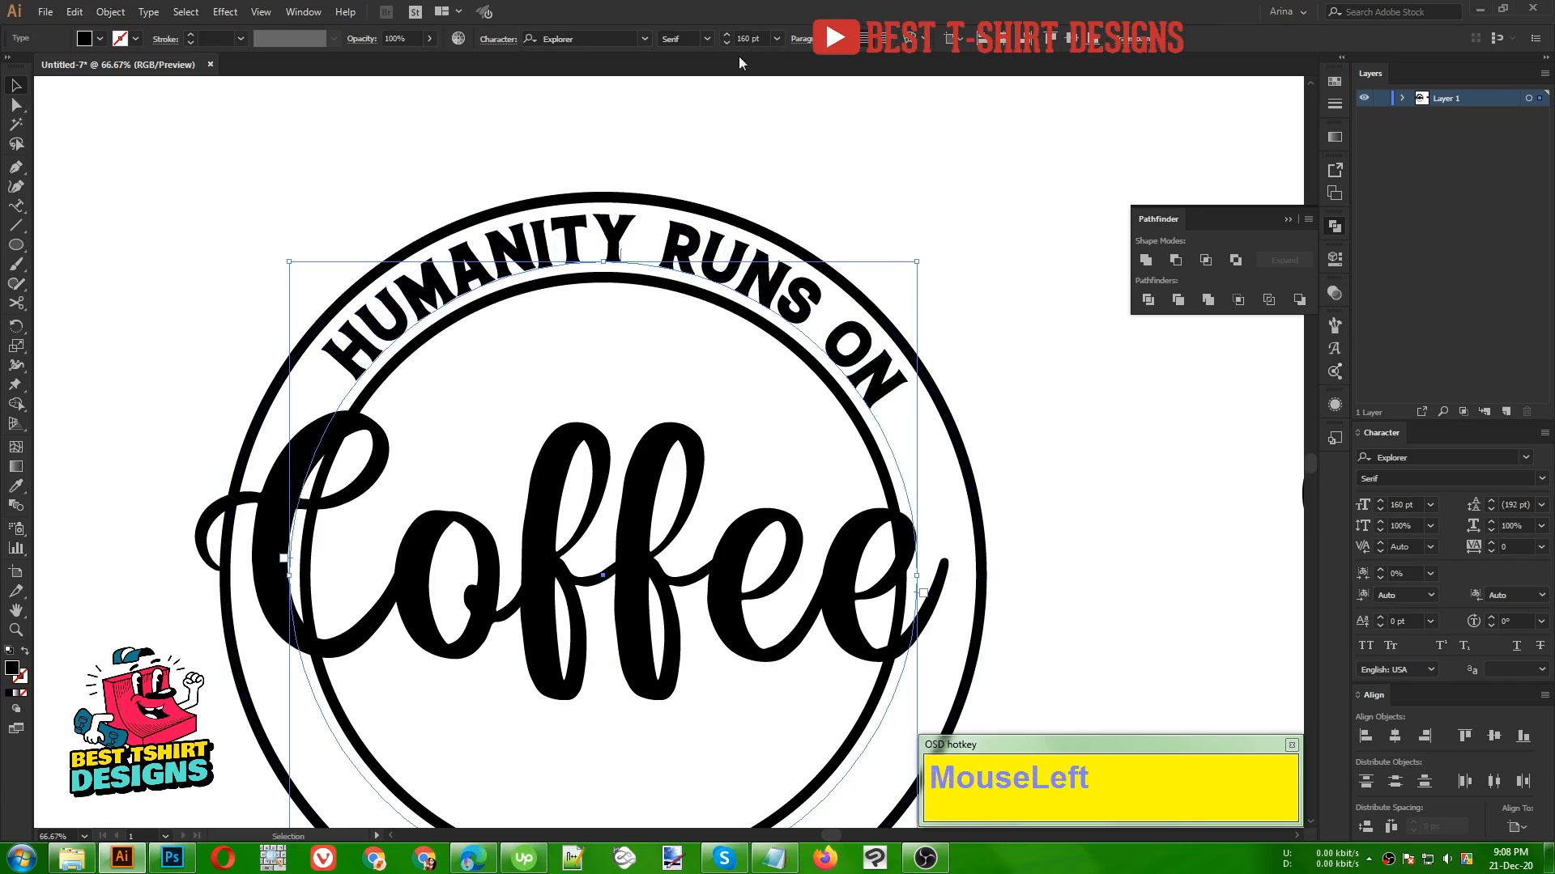
pyautogui.scroll(1, 753, 41)
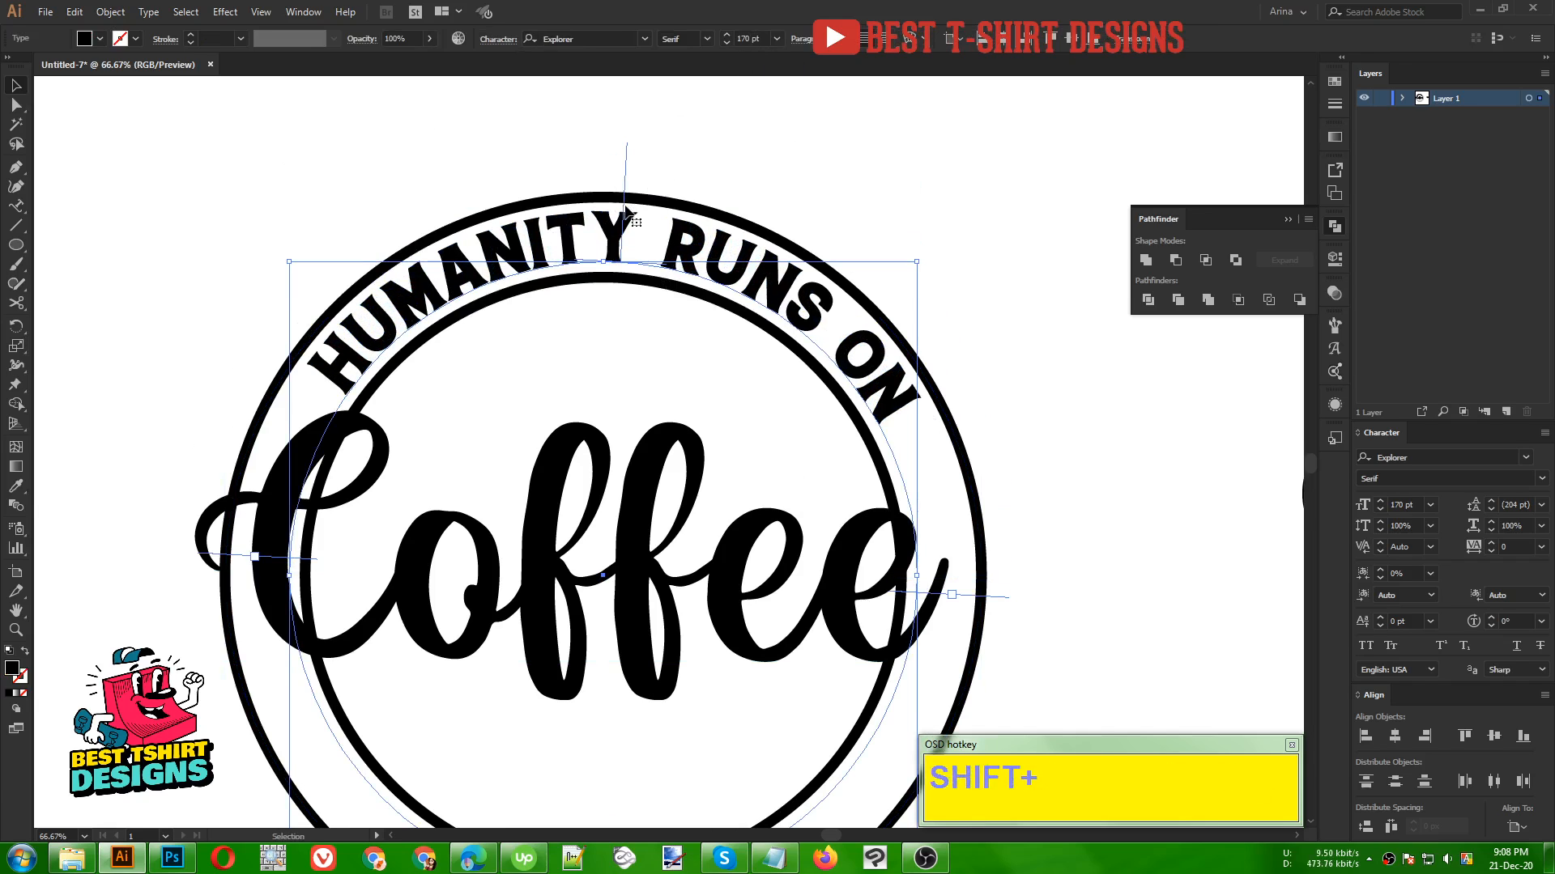
pyautogui.moveTo(627, 214); pyautogui.dragTo(630, 204)
pyautogui.click(682, 118)
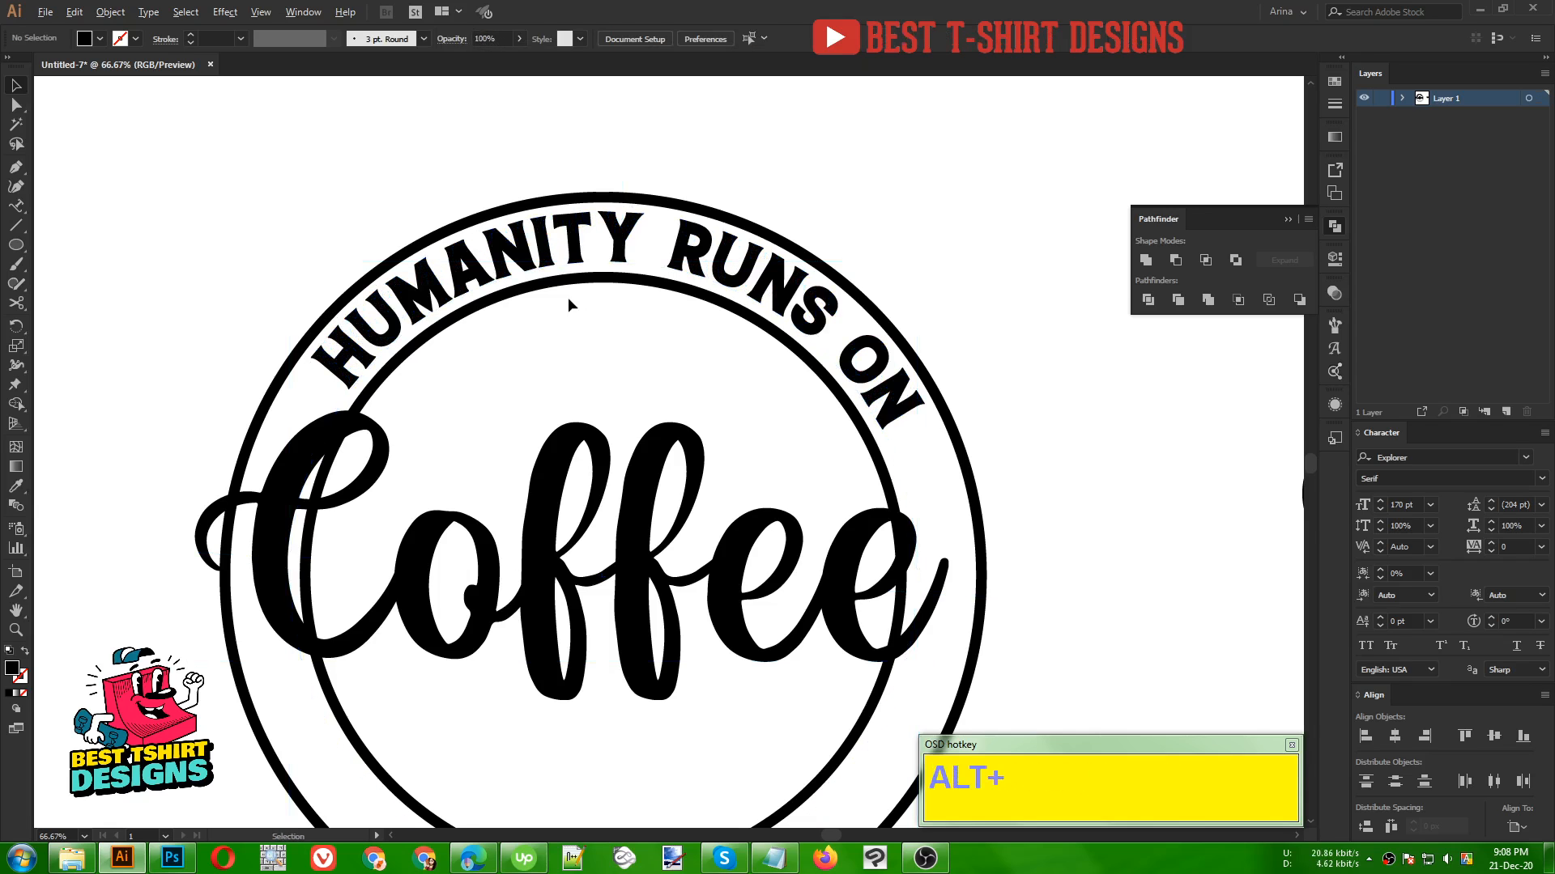
# Step: Group the inner and outer circles together
pyautogui.keyDown('alt'); pyautogui.scroll(-1, 567, 295); pyautogui.keyUp('alt')
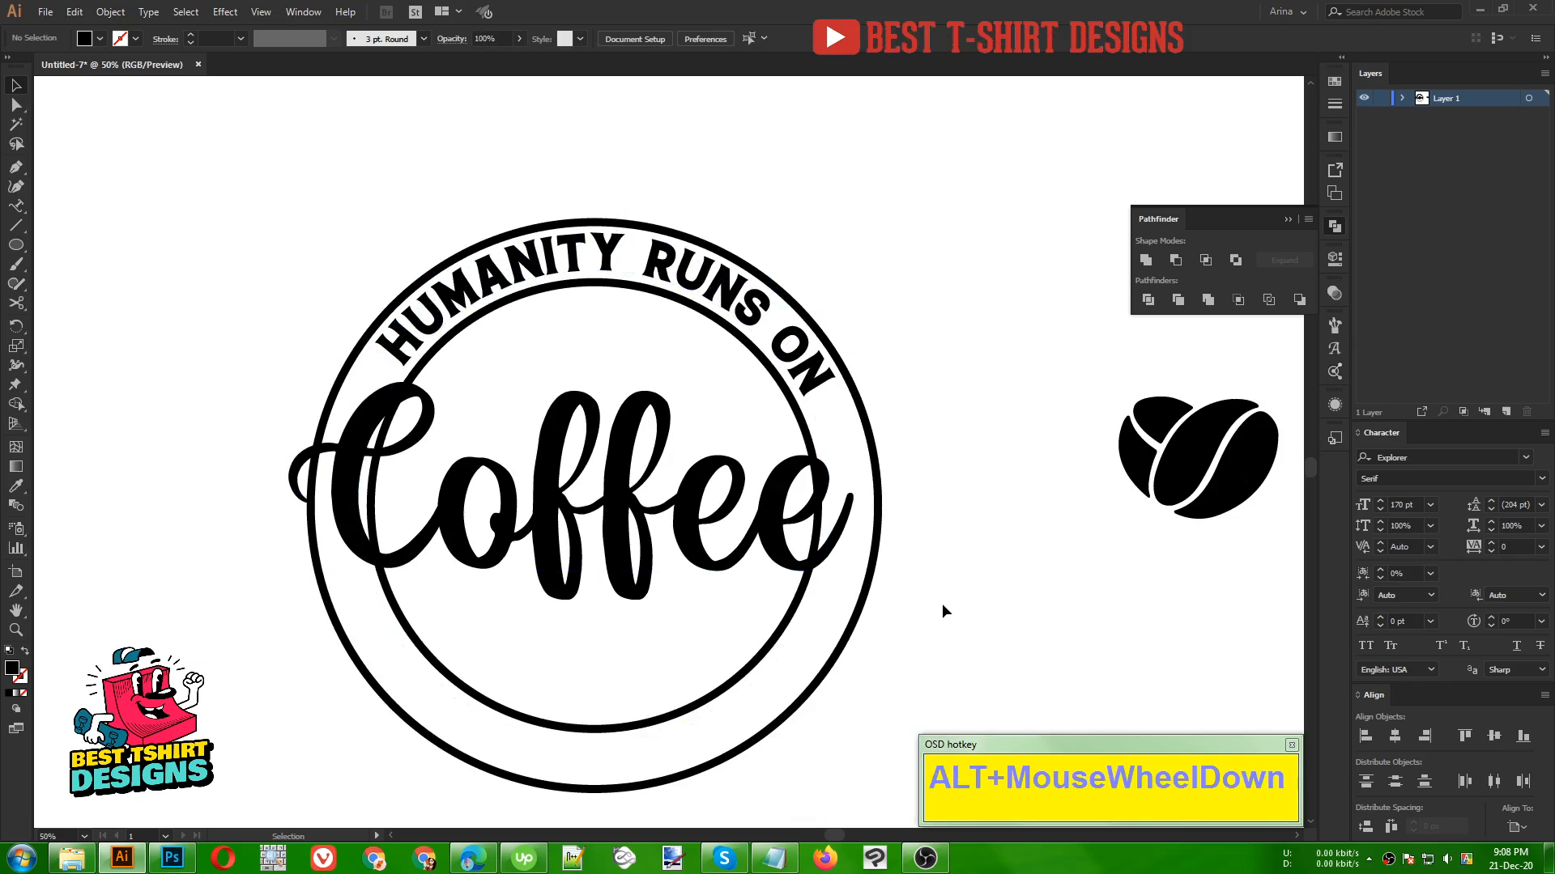
pyautogui.click(834, 668)
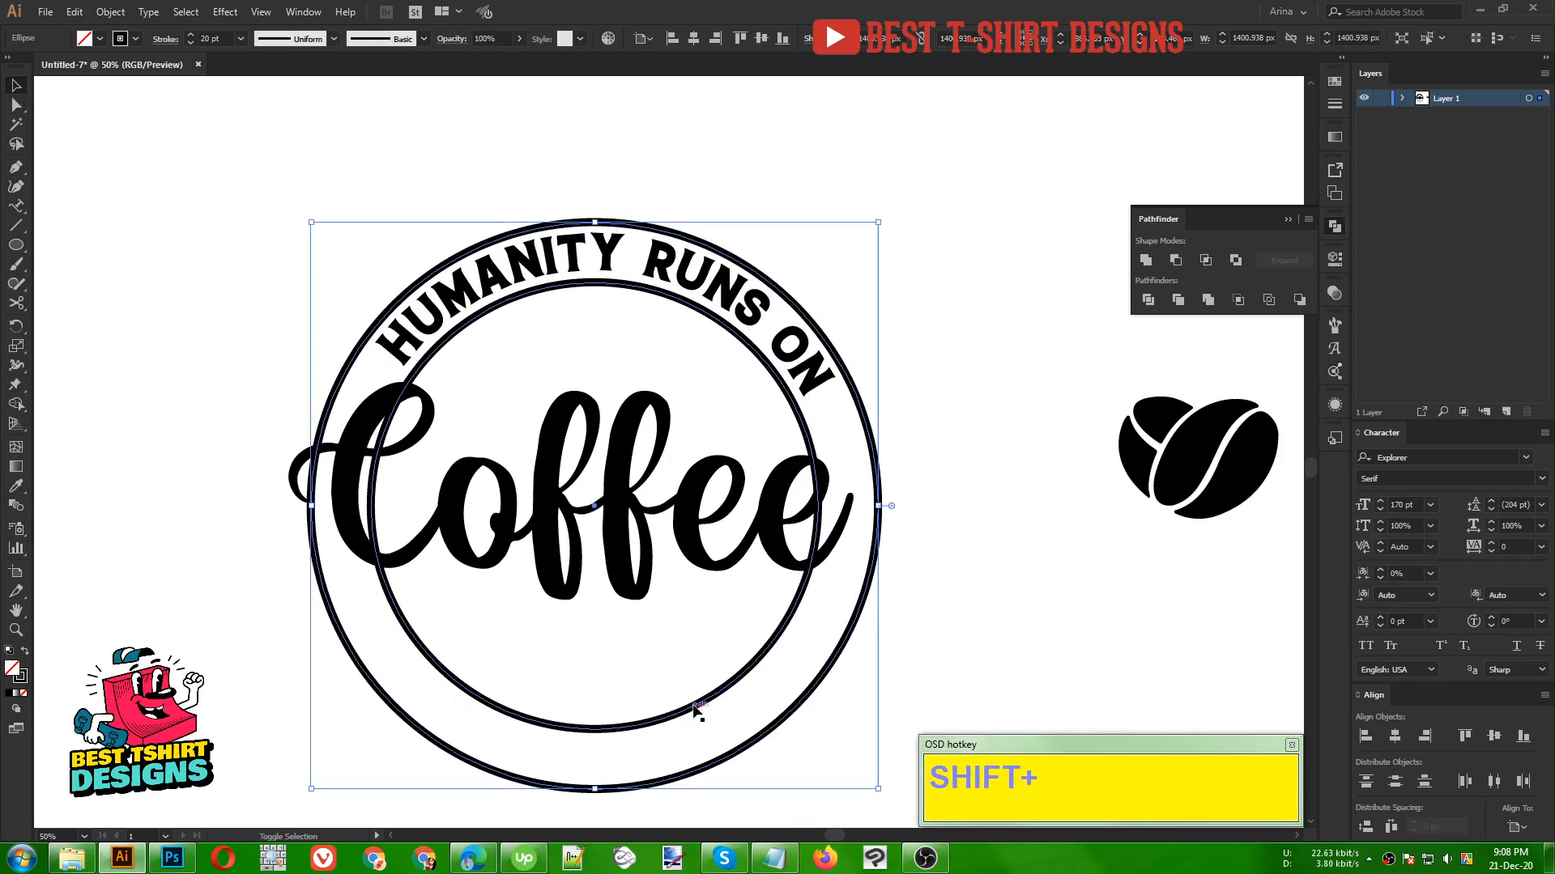
pyautogui.keyDown('shift'); pyautogui.click(609, 731); pyautogui.keyUp('shift')
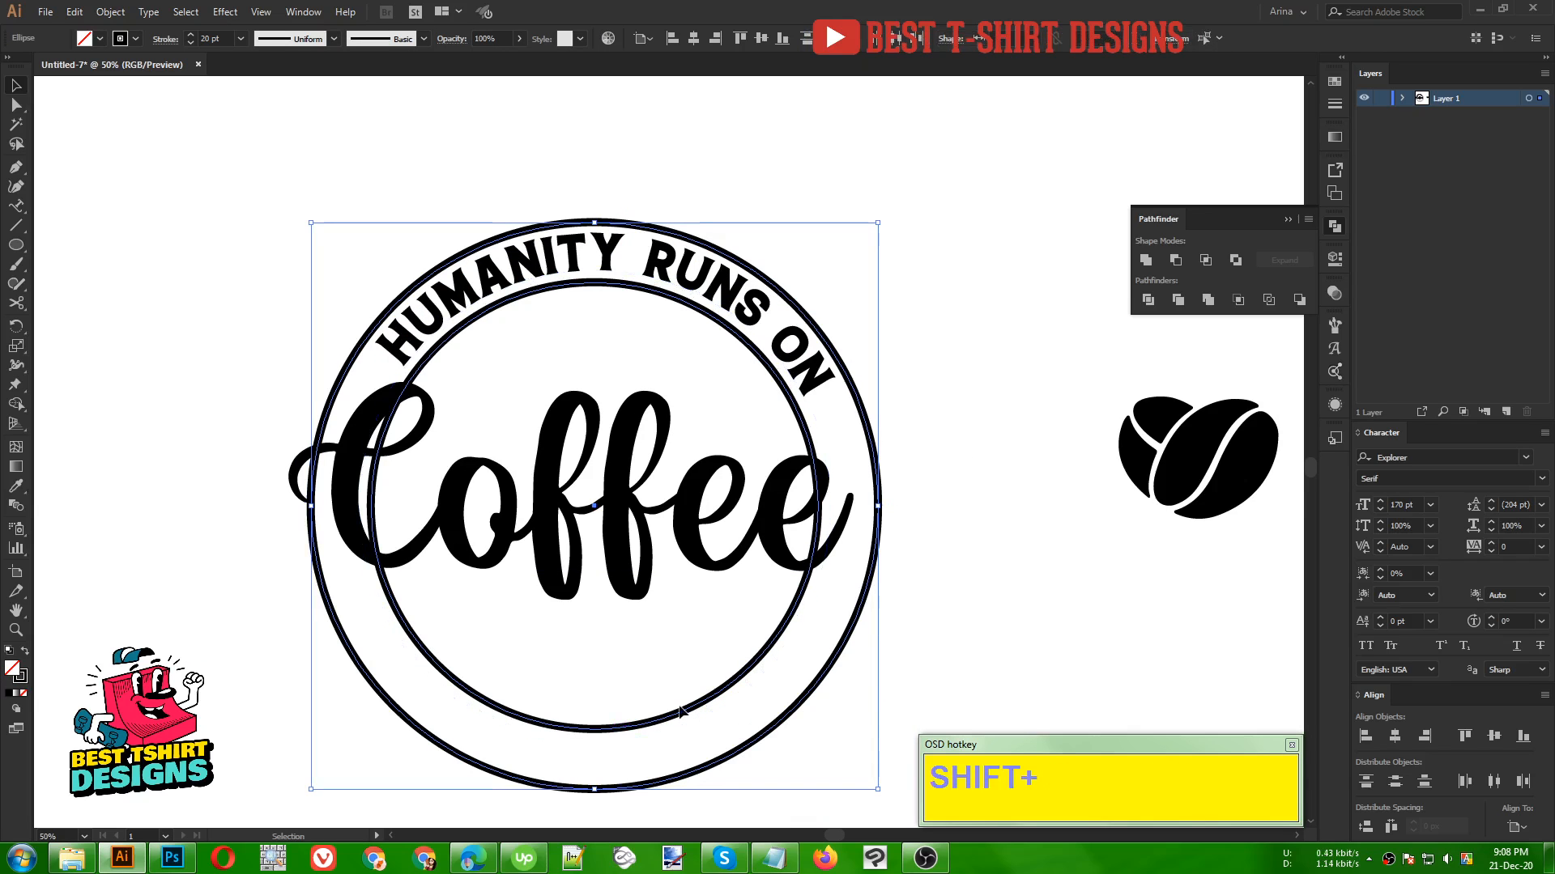
pyautogui.hotkey('ctrl', 'g')
pyautogui.click(945, 538)
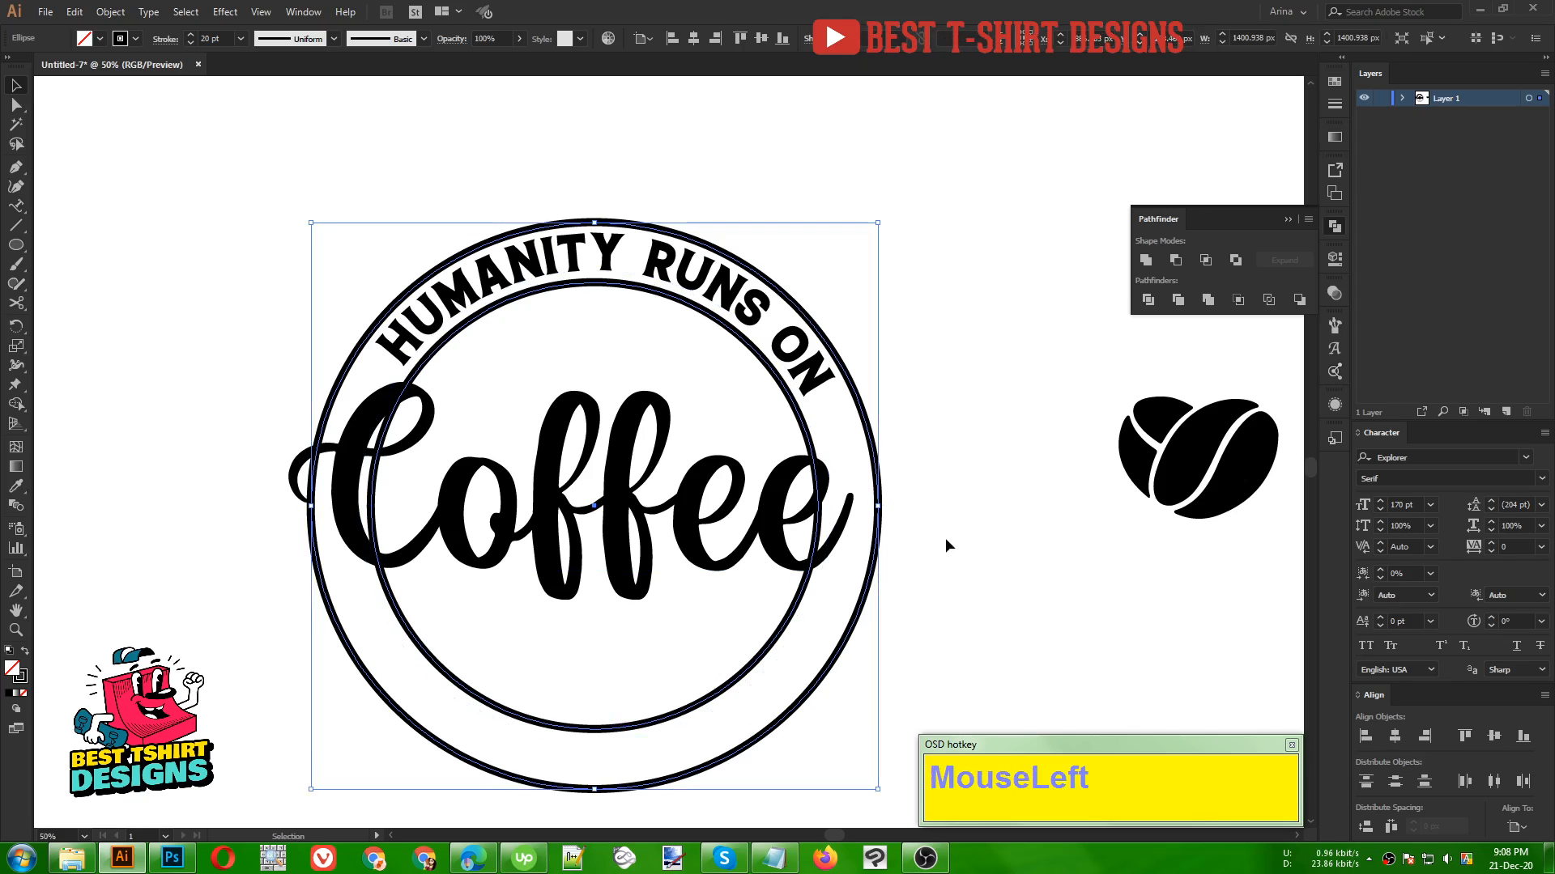
# Step: Convert the Coffee script and the curved text to outlines, and enlarge Coffee proportionally until it reaches the outer circle's right edge
pyautogui.click(778, 546)
pyautogui.rightClick(778, 546)
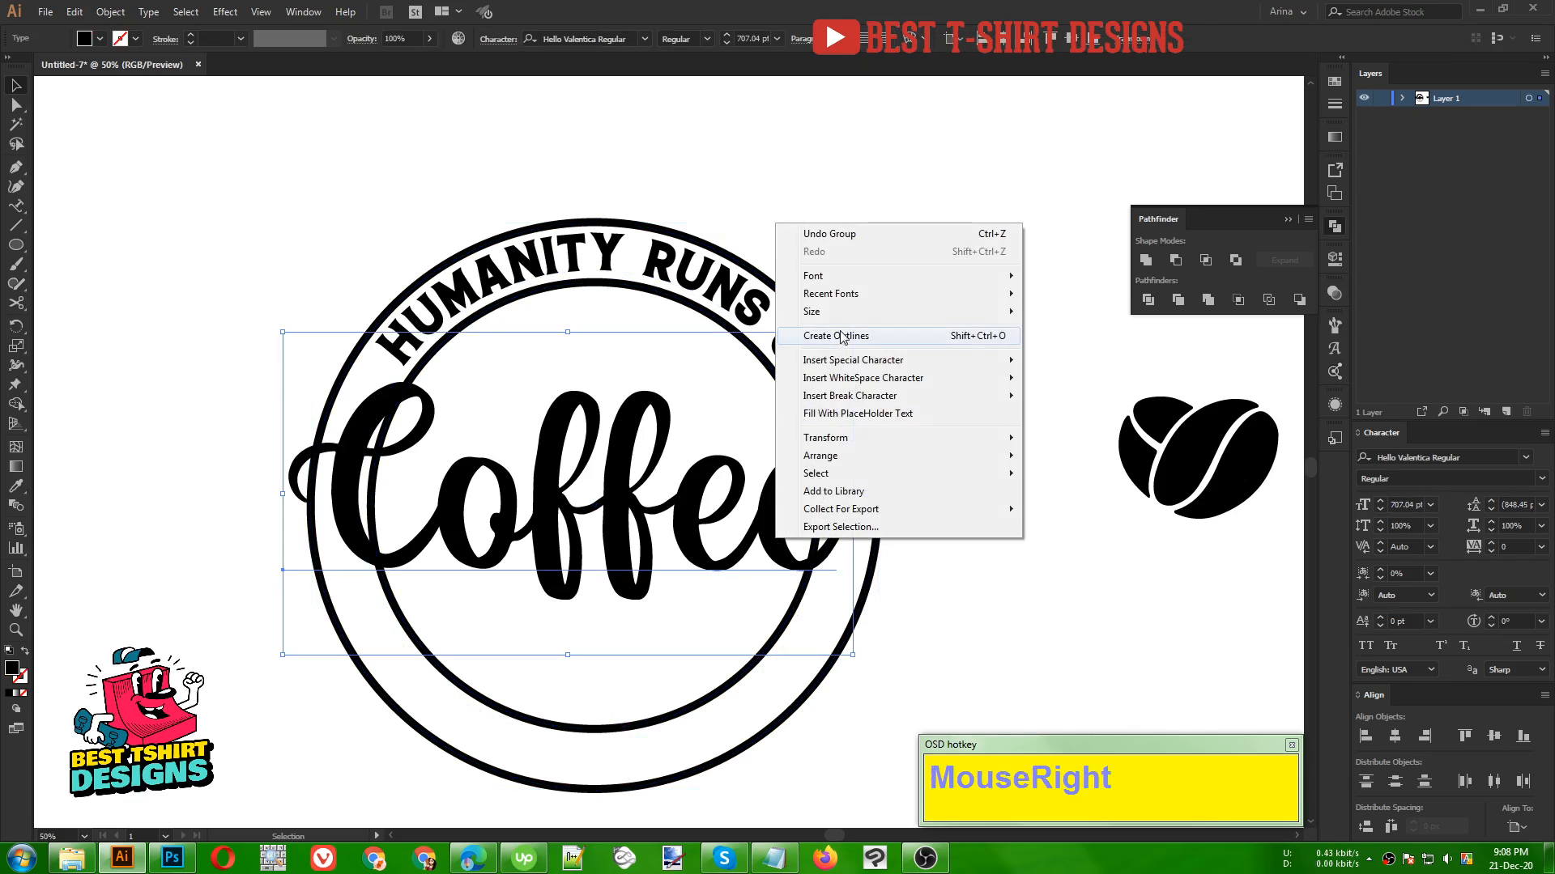
pyautogui.click(834, 424)
pyautogui.rightClick(667, 257)
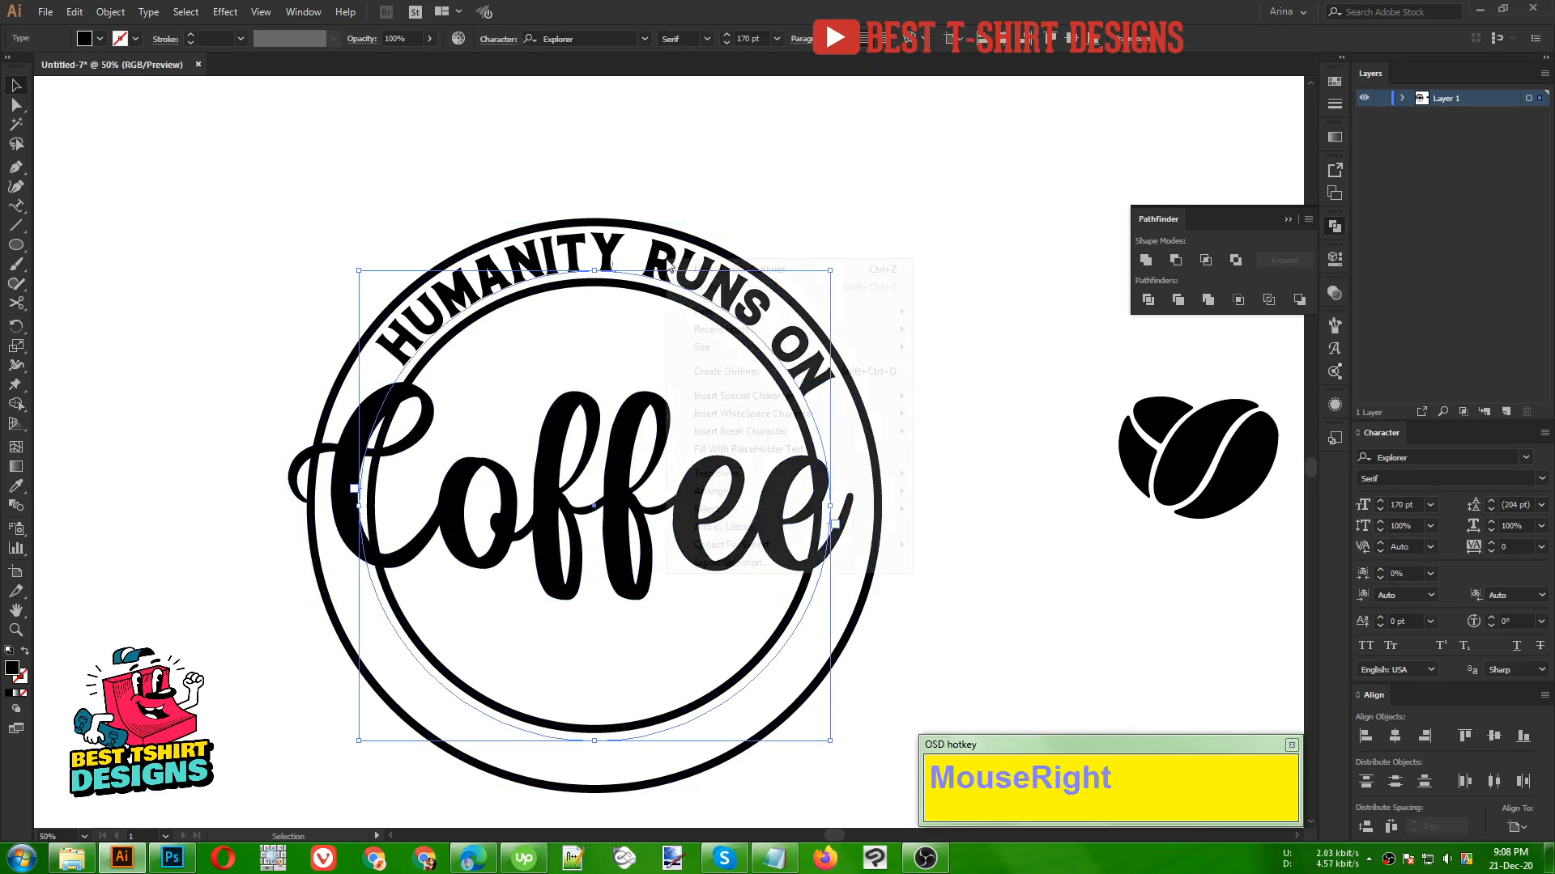
pyautogui.click(722, 371)
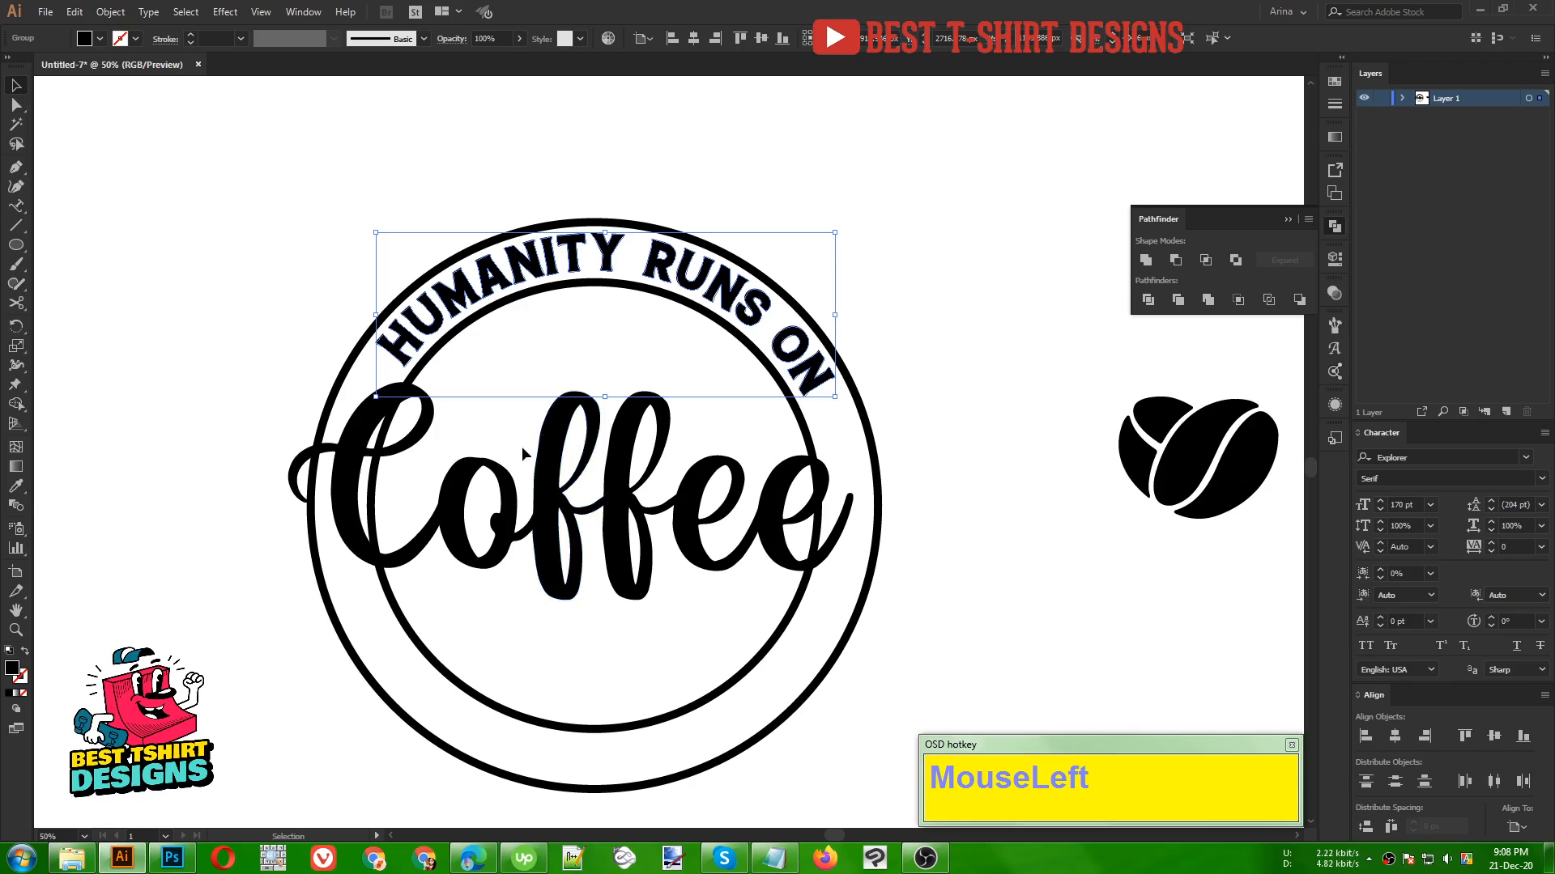
pyautogui.click(561, 468)
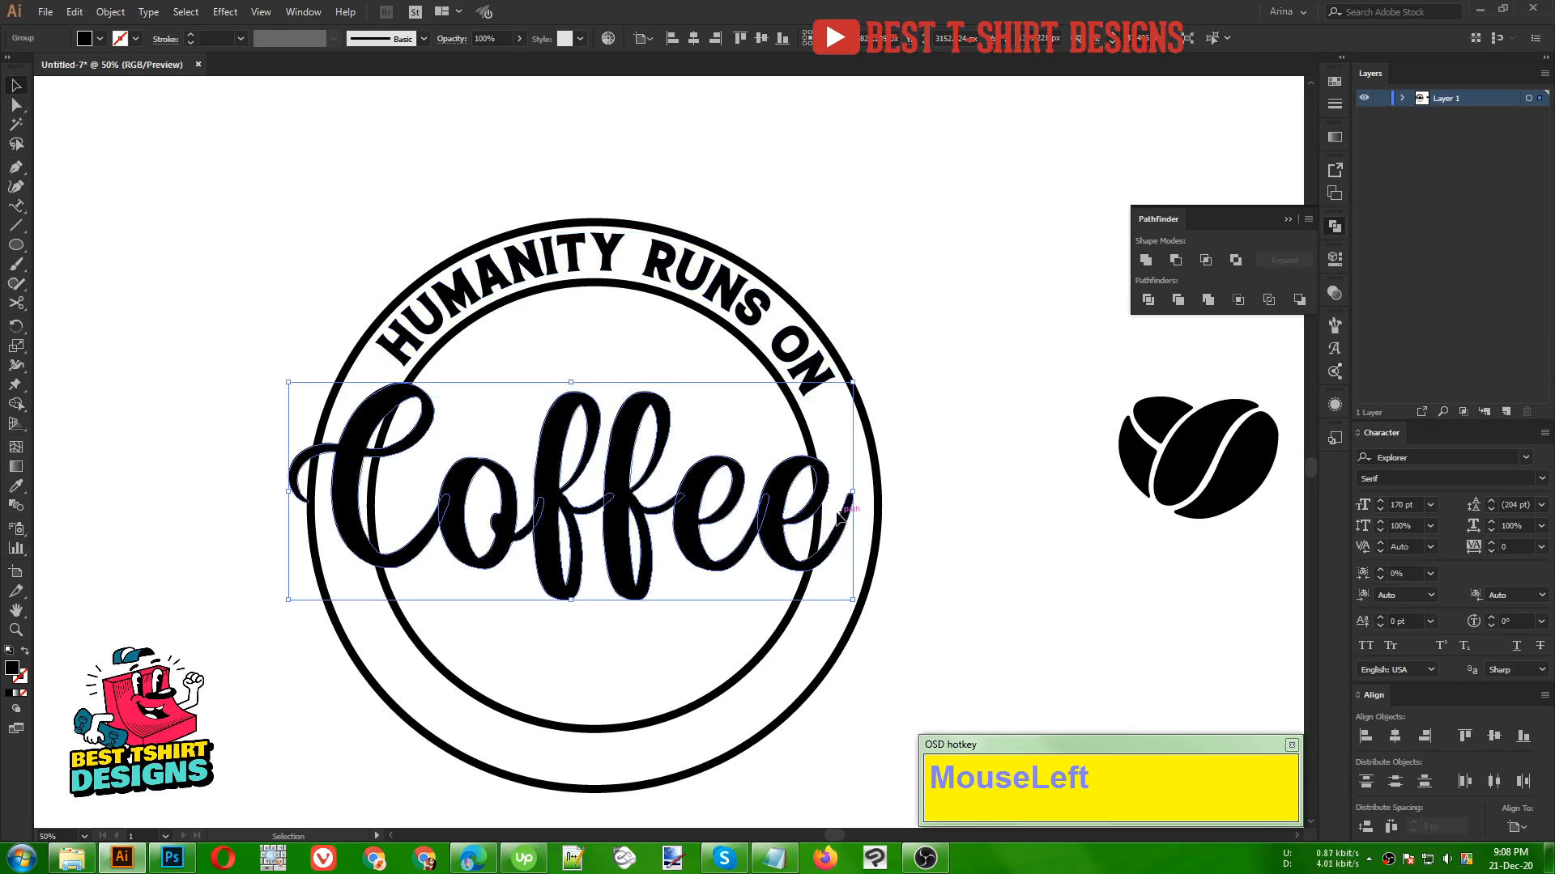
pyautogui.moveTo(853, 491); pyautogui.dragTo(880, 494)
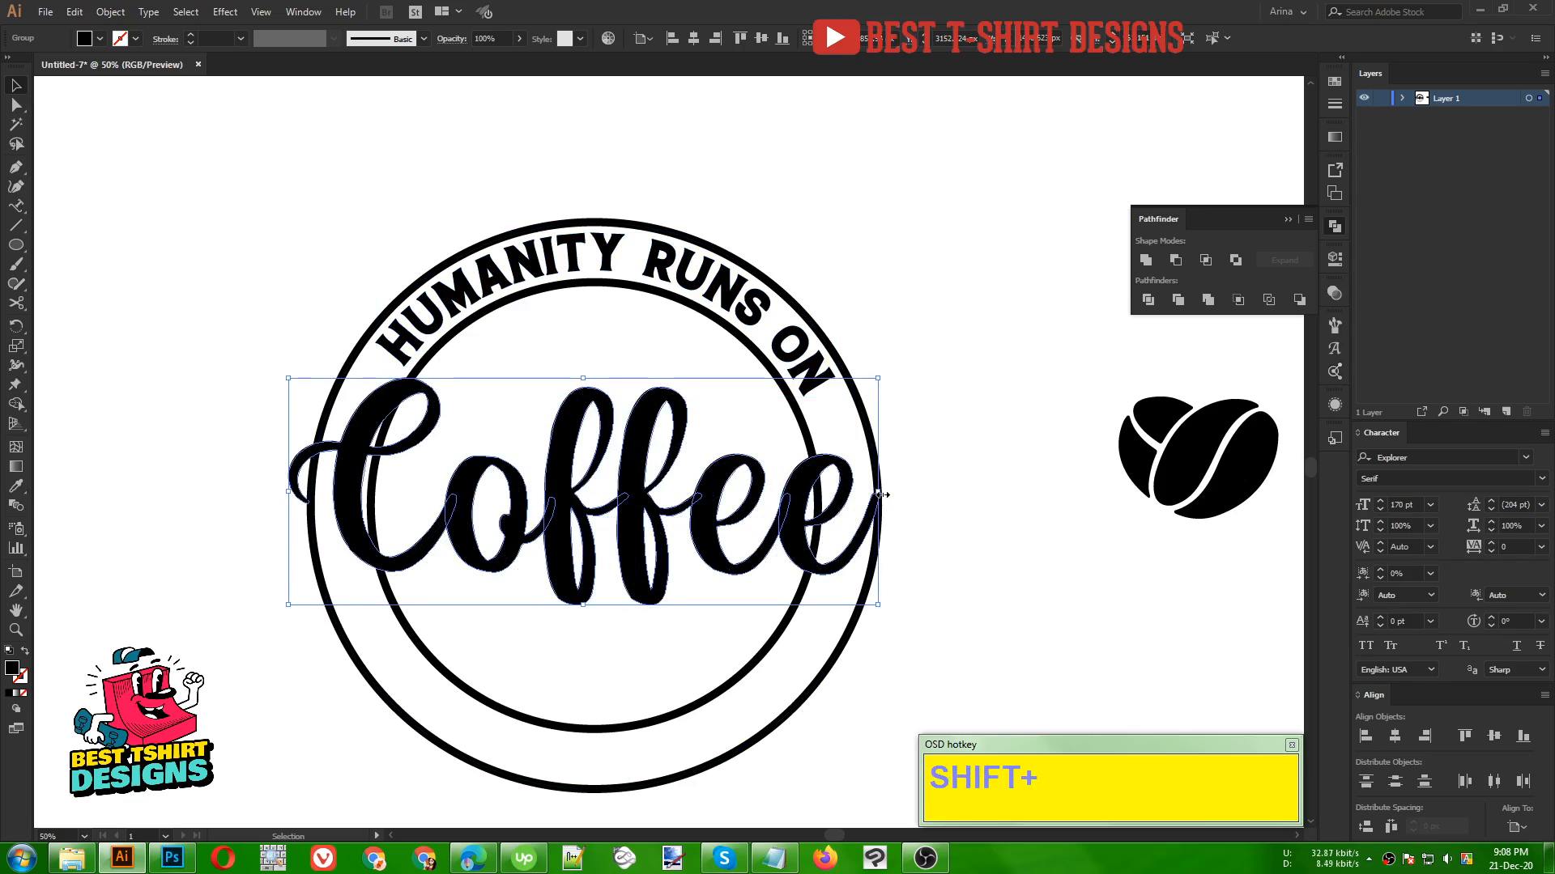
pyautogui.click(110, 12)
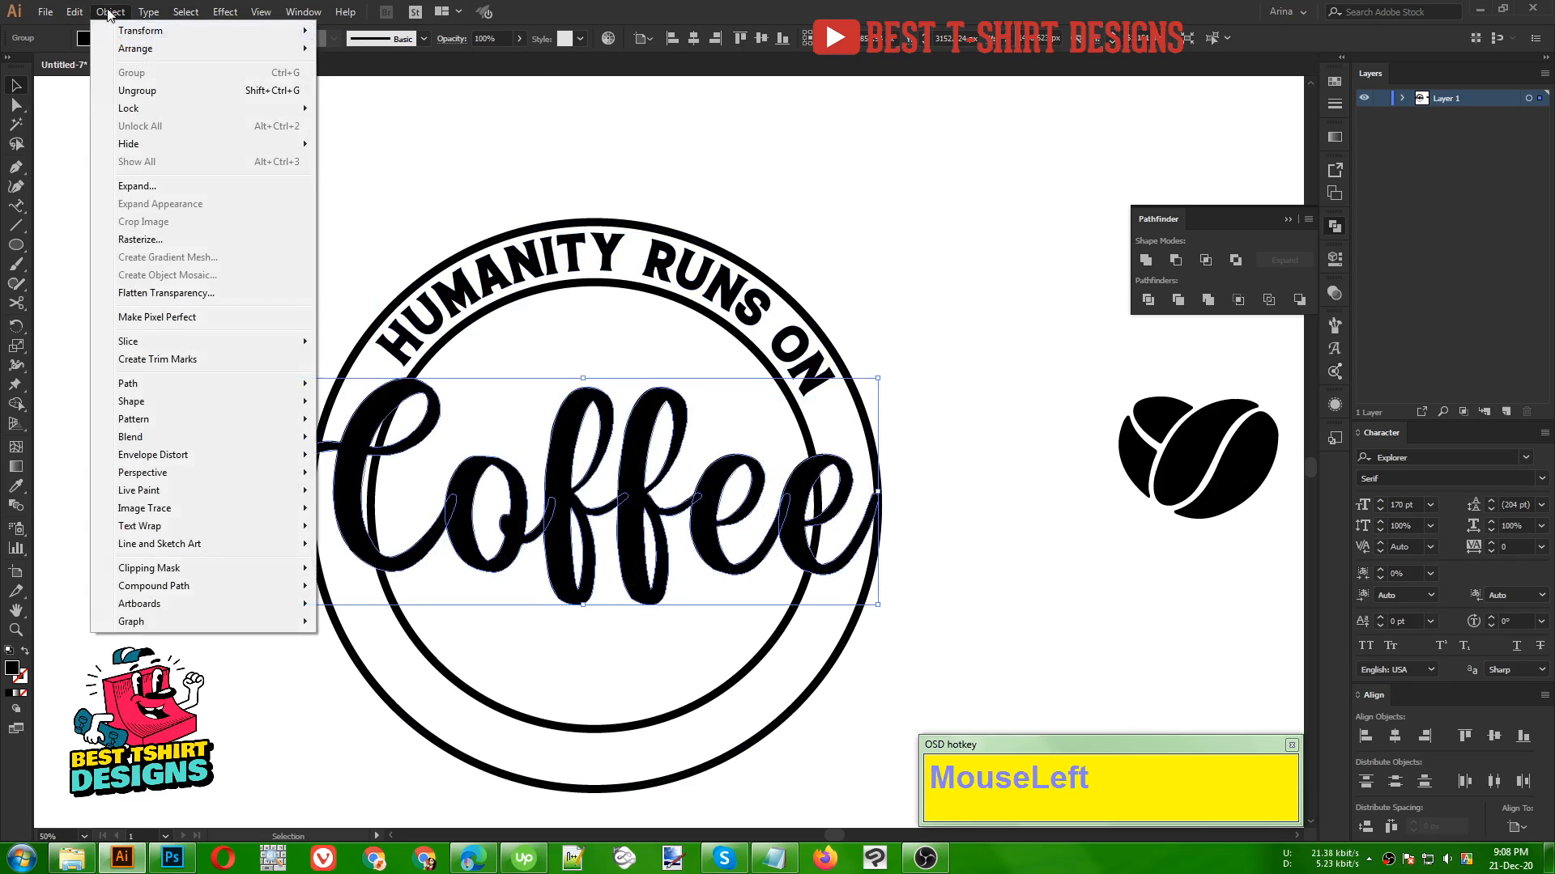
pyautogui.moveTo(143, 30)
pyautogui.click(379, 128)
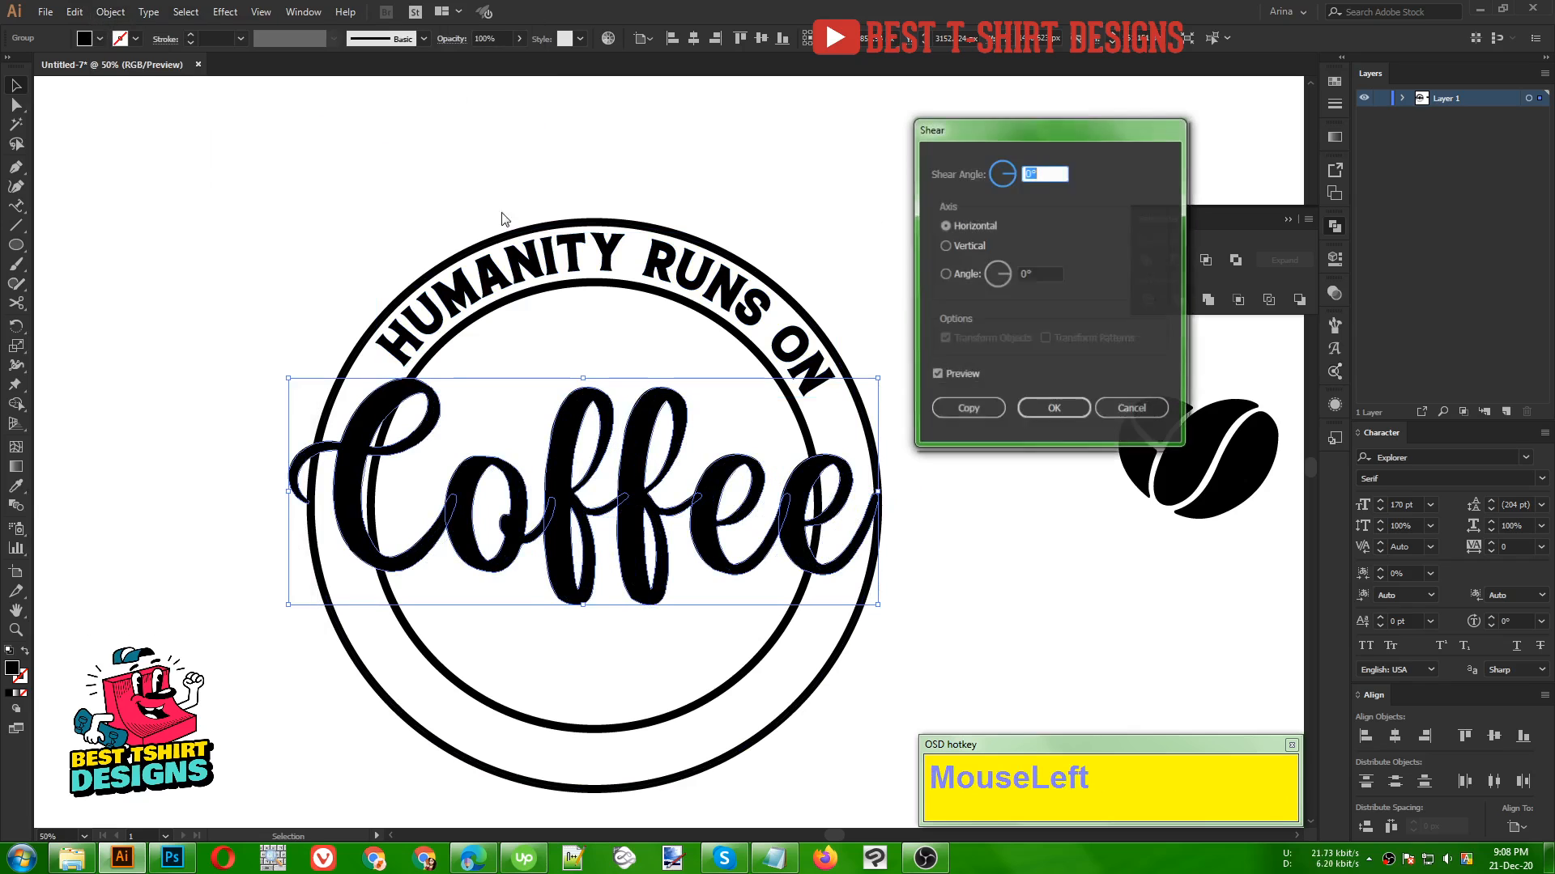
pyautogui.click(954, 375)
pyautogui.click(951, 246)
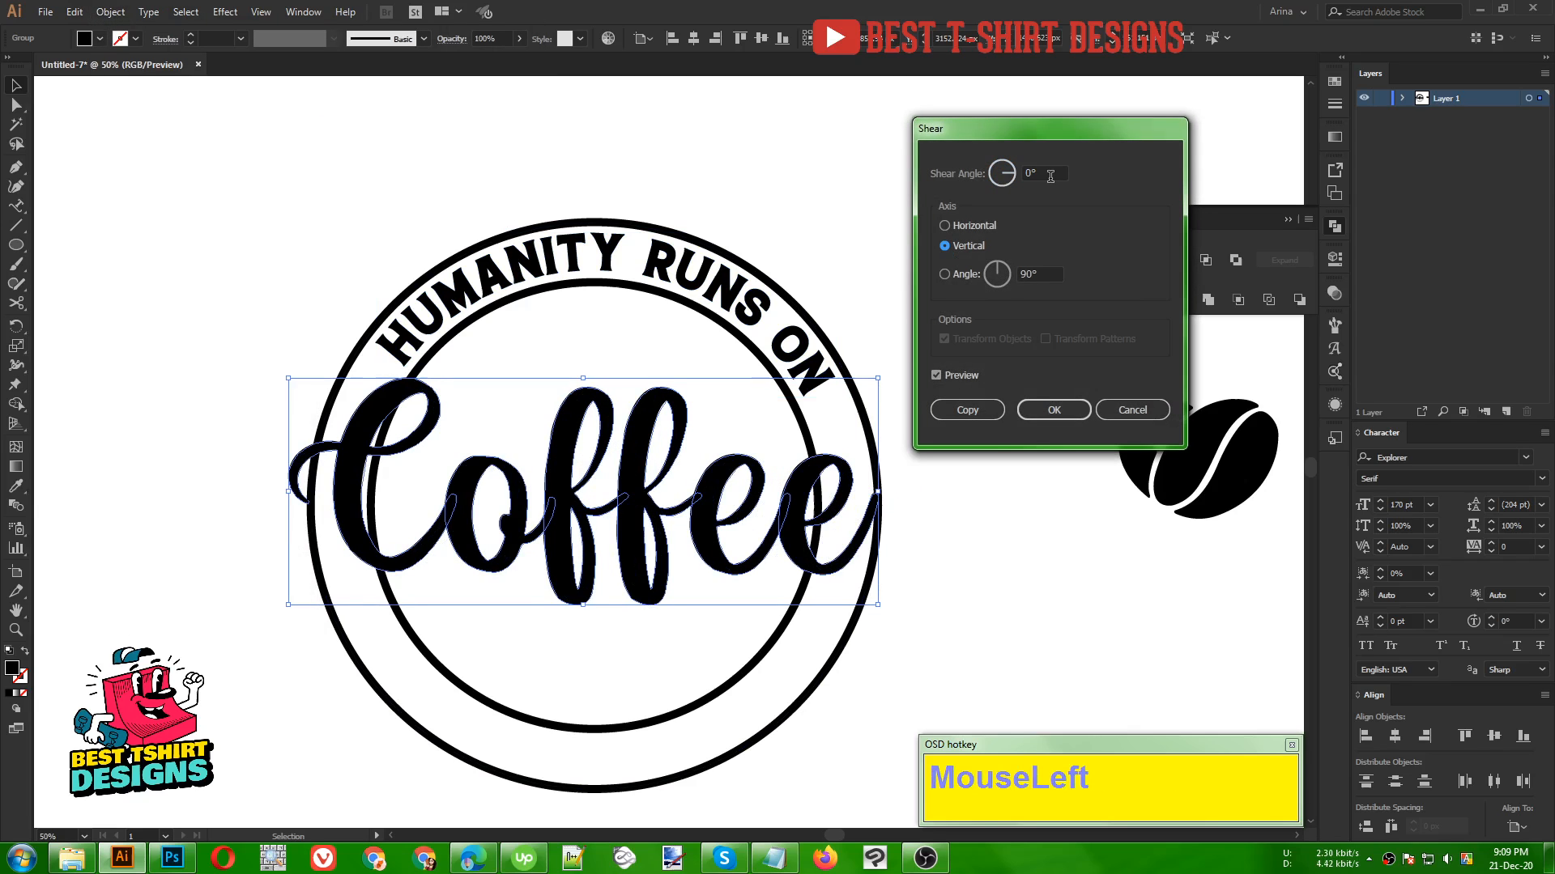
pyautogui.keyDown('shift'); pyautogui.scroll(-1, 1050, 173); pyautogui.keyUp('shift')
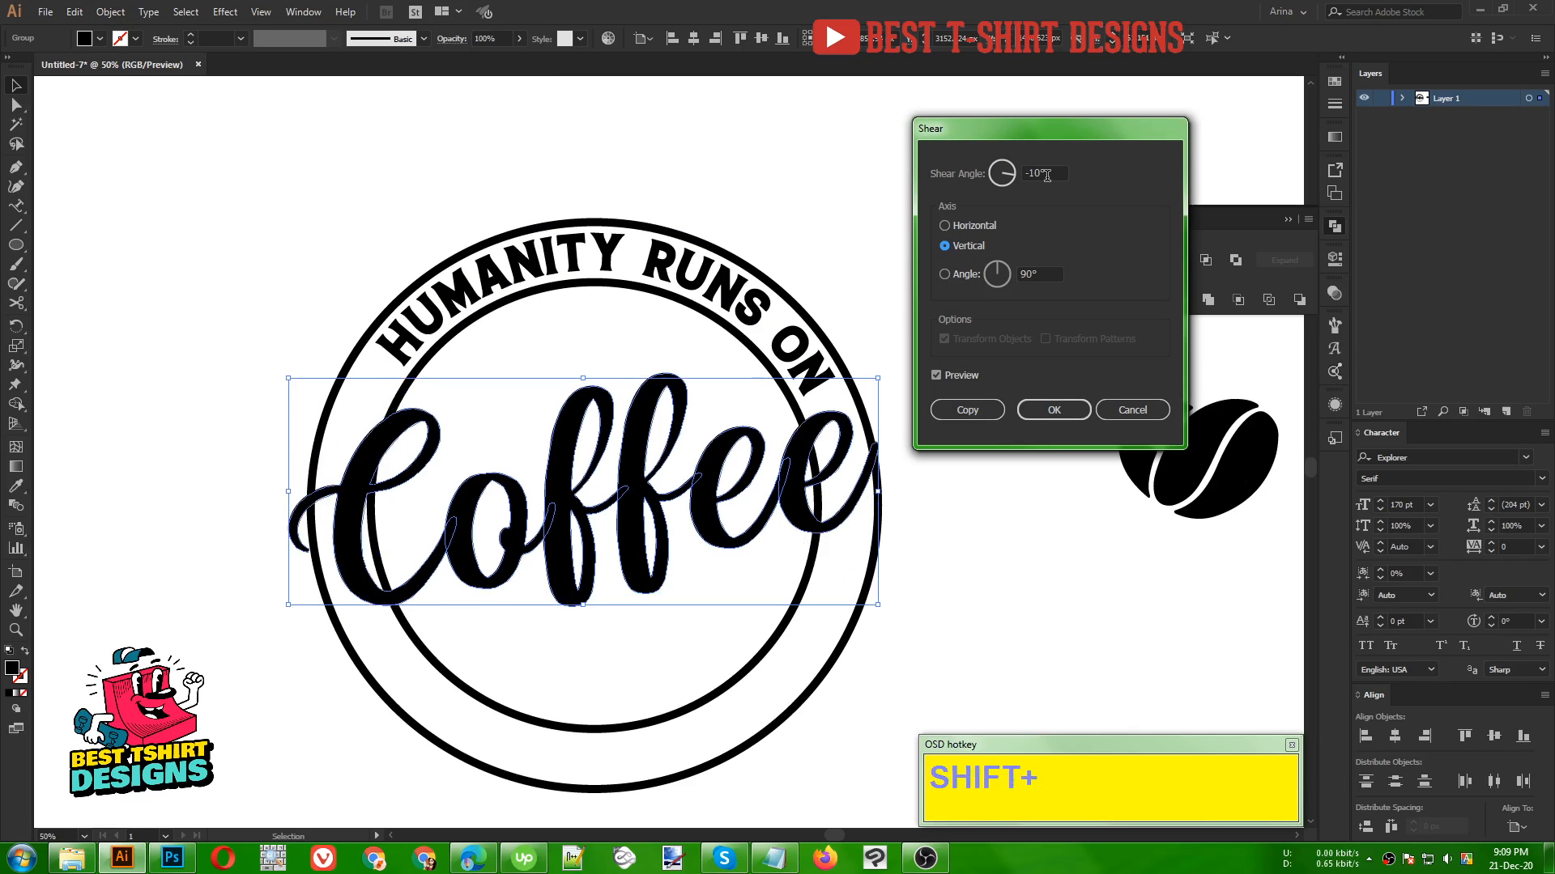
pyautogui.click(1120, 408)
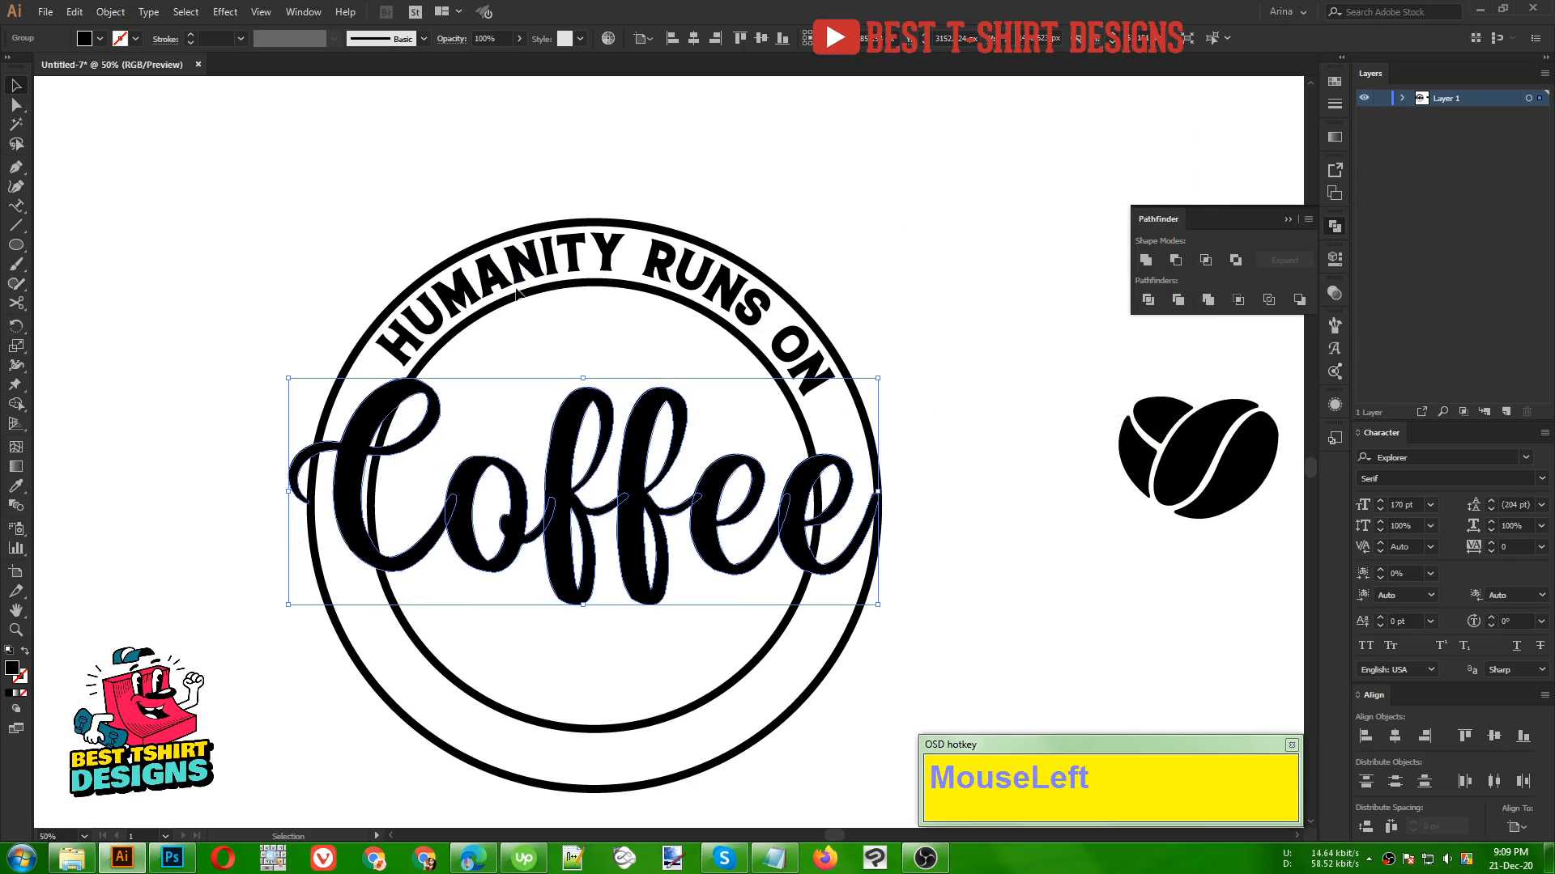
# Step: Offset the path of the Coffee lettering by 20 px with miter joins and a miter limit of 4
pyautogui.keyDown('alt'); pyautogui.scroll(1, 541, 296); pyautogui.keyUp('alt')
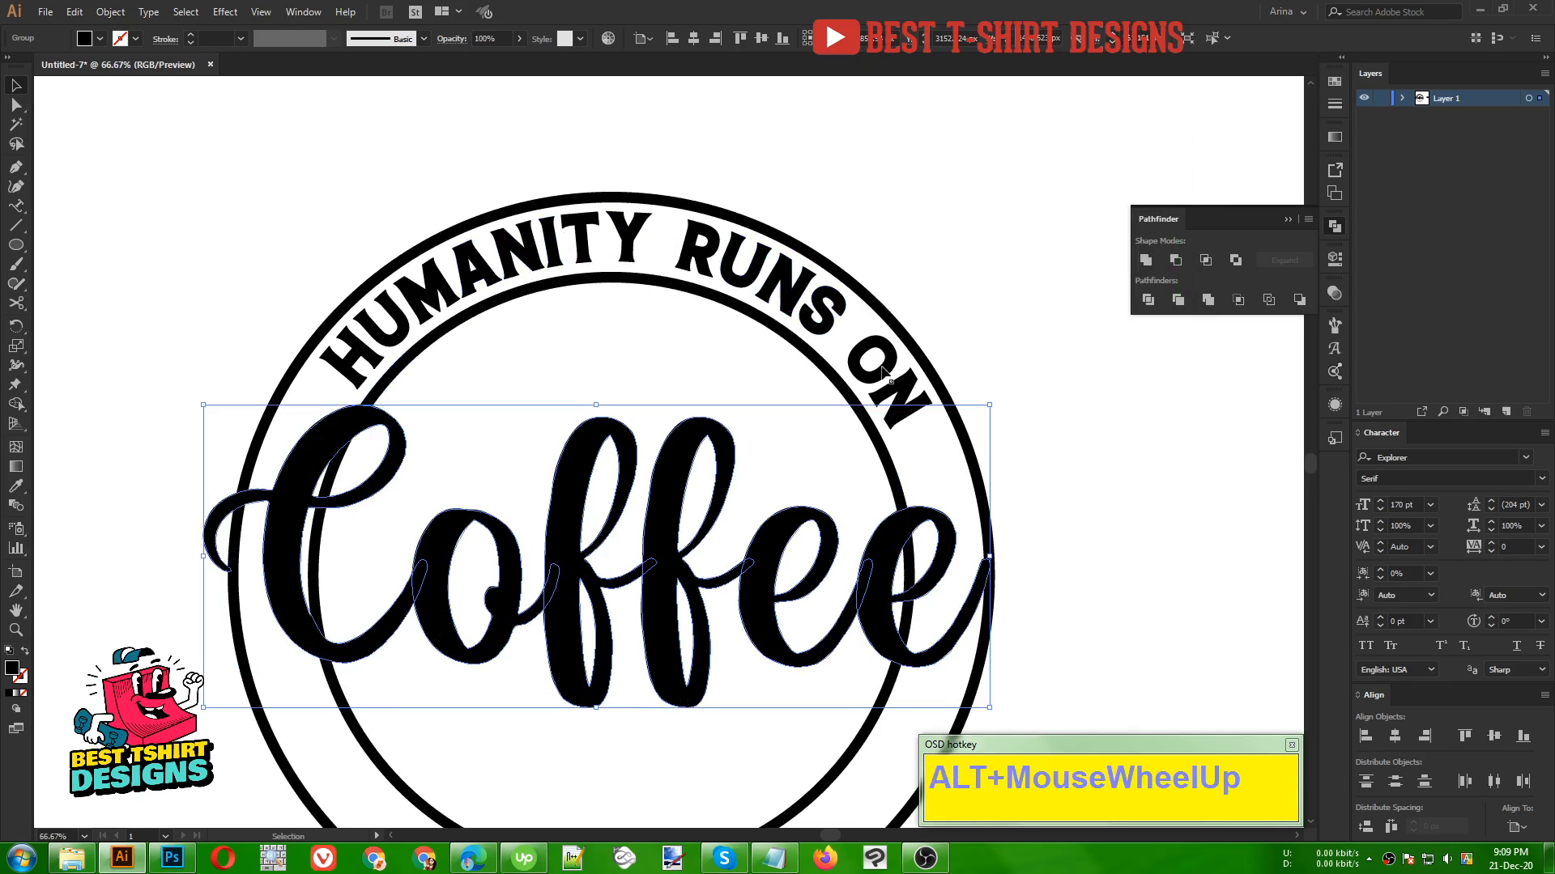
pyautogui.keyDown('alt'); pyautogui.scroll(-1, 619, 306); pyautogui.keyUp('alt')
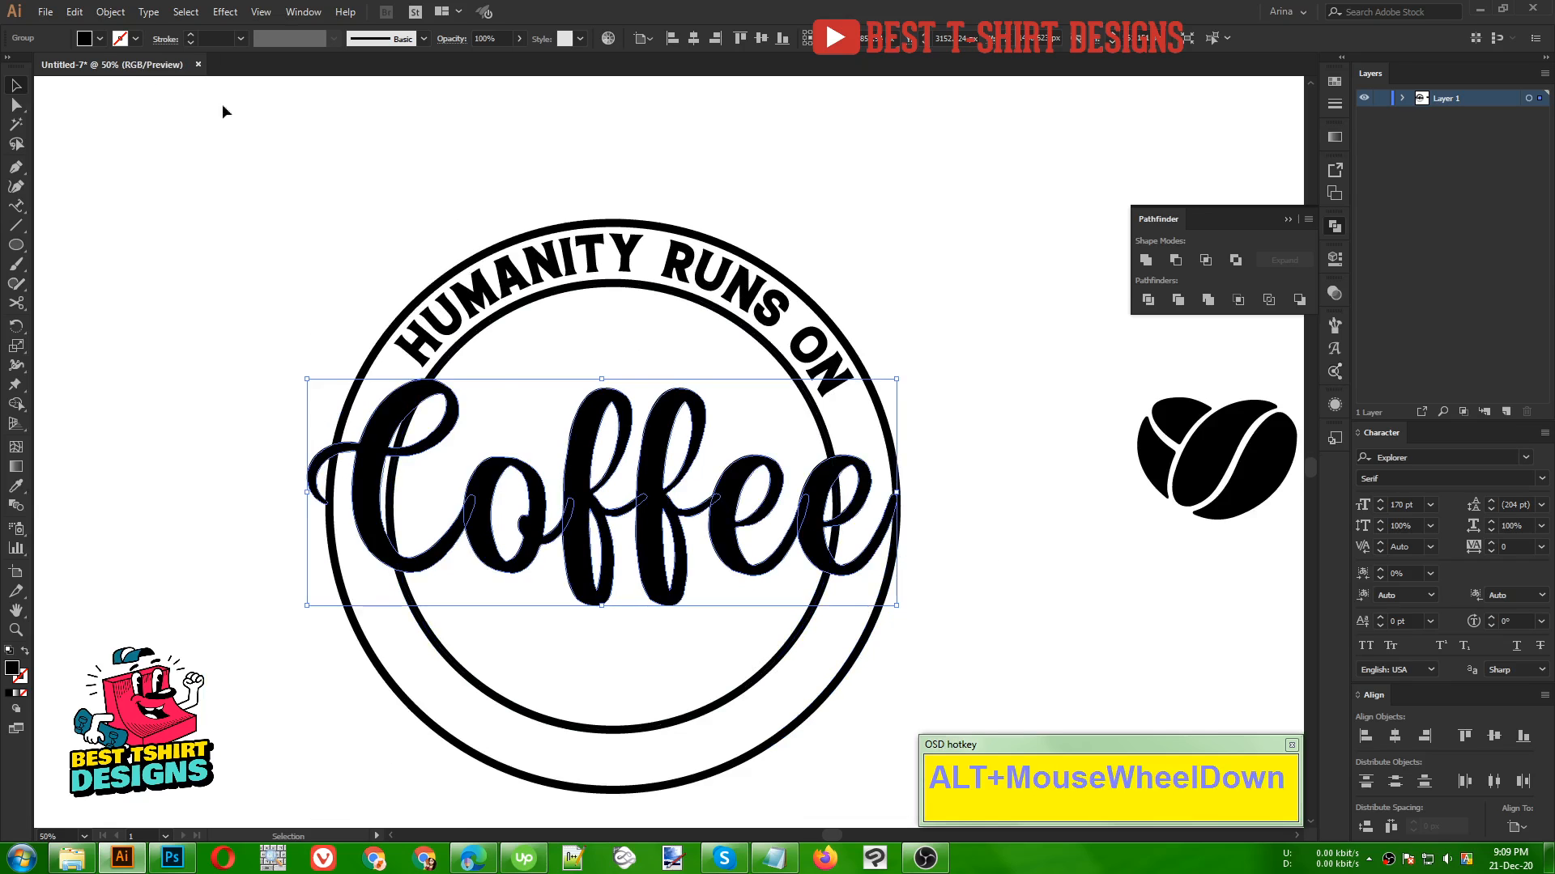
pyautogui.click(110, 11)
pyautogui.moveTo(191, 387)
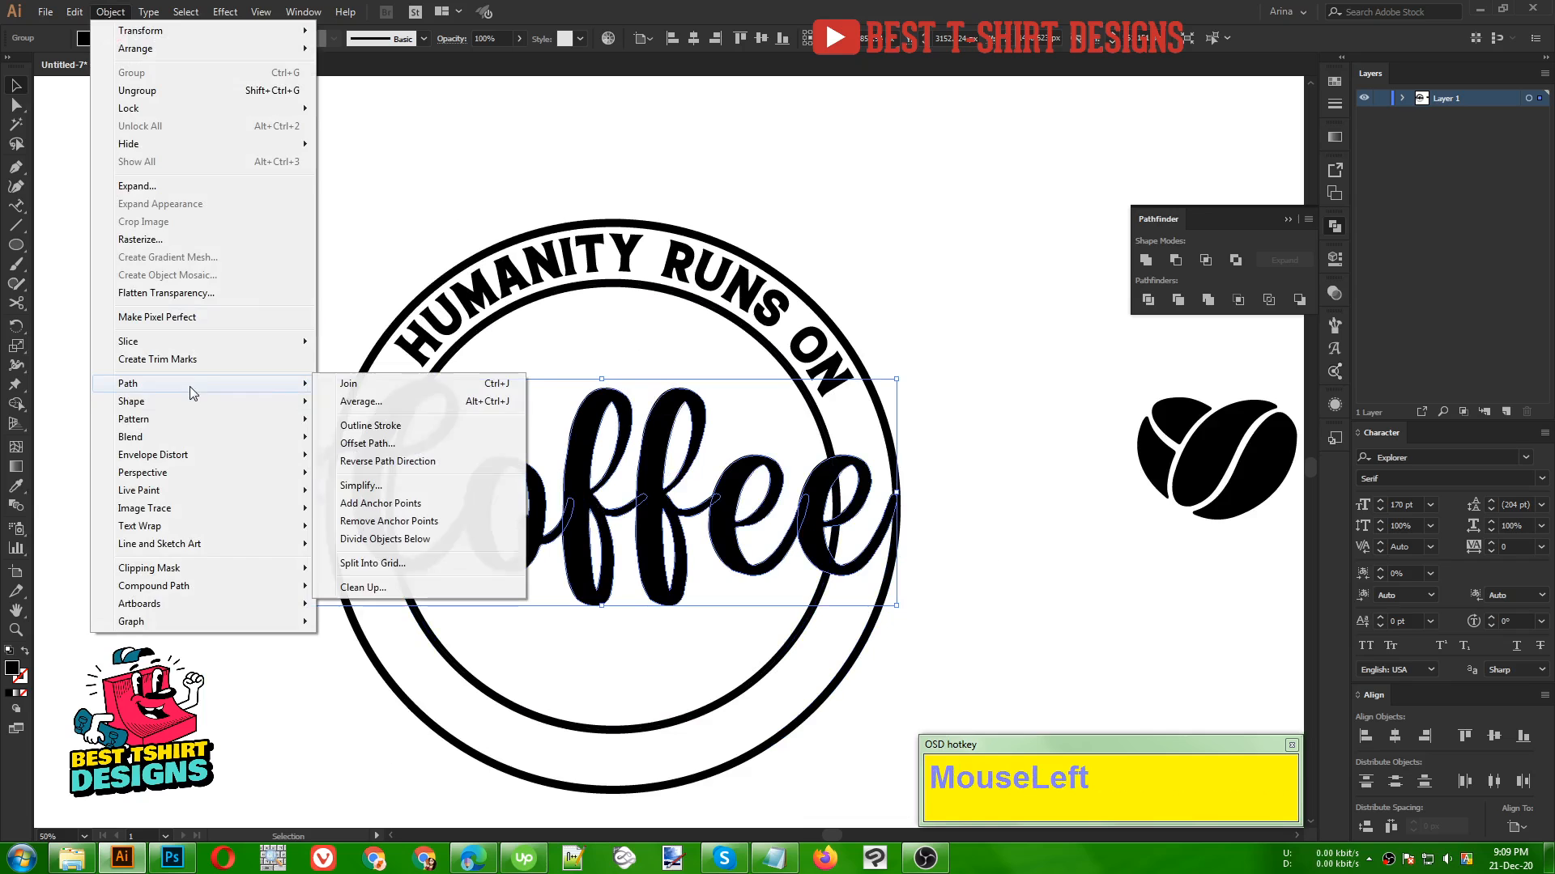
pyautogui.click(357, 442)
pyautogui.click(974, 283)
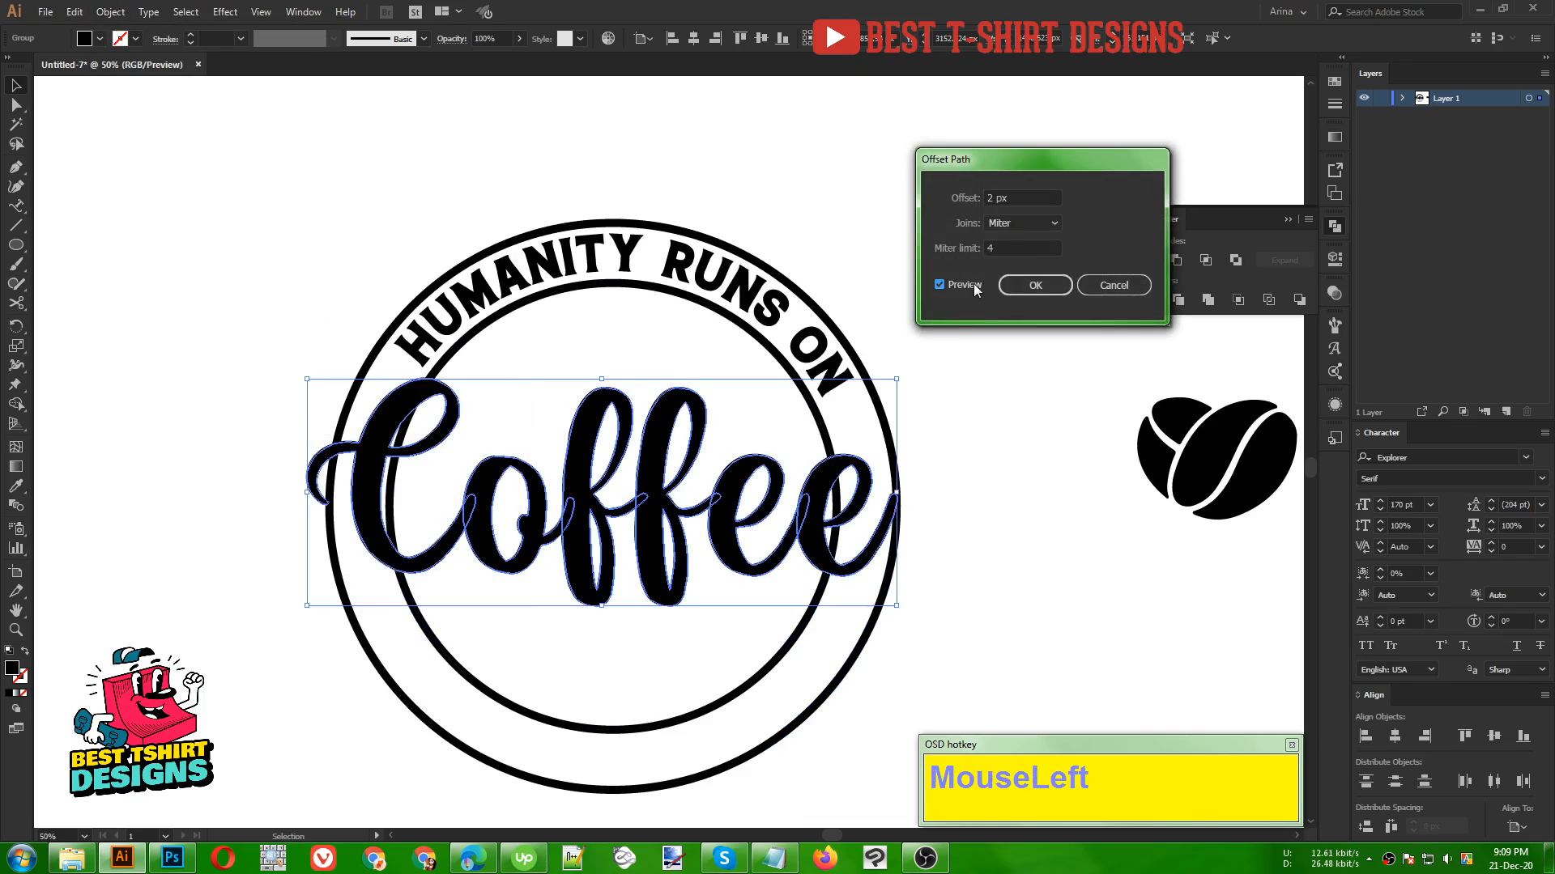
pyautogui.scroll(2, 1032, 198)
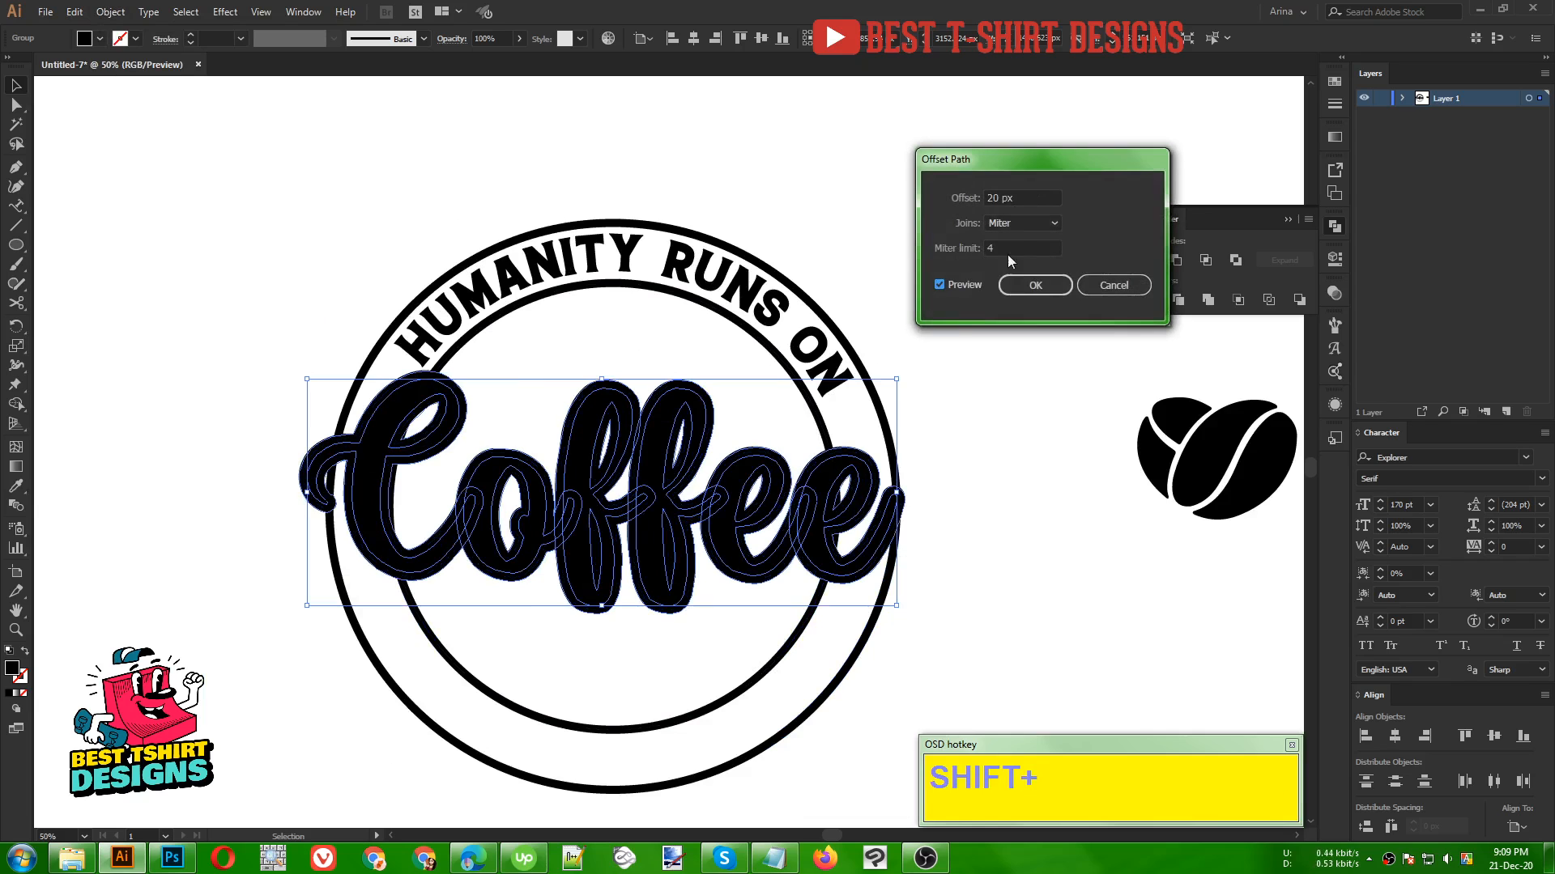
pyautogui.click(1033, 287)
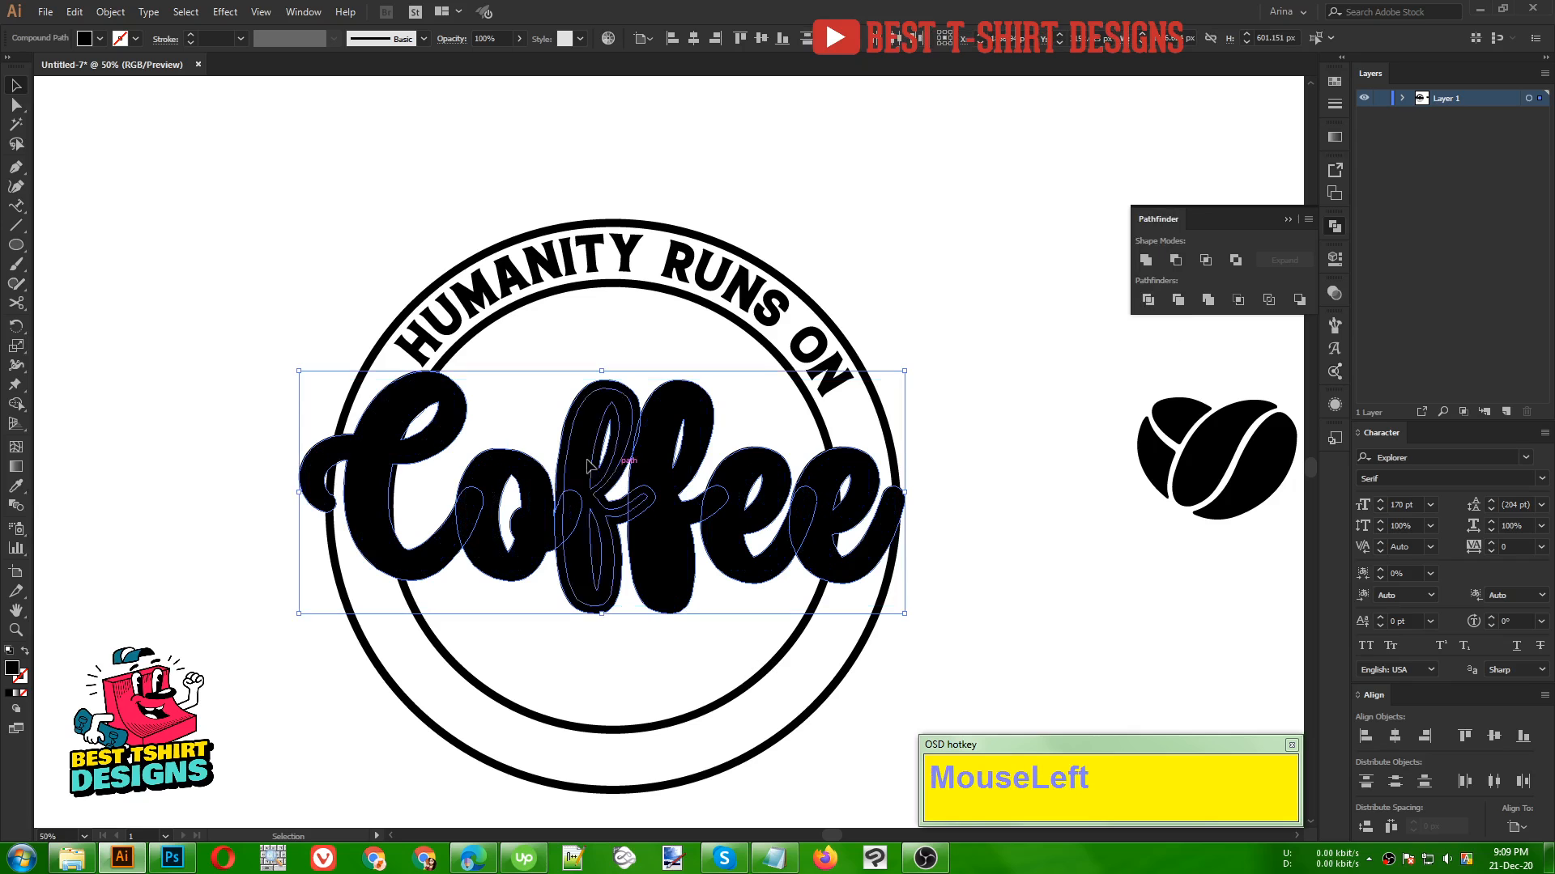
# Step: Cut the offset Coffee shape and add an opacity mask with clipping turned off to the grouped circles
pyautogui.press('ctrl')
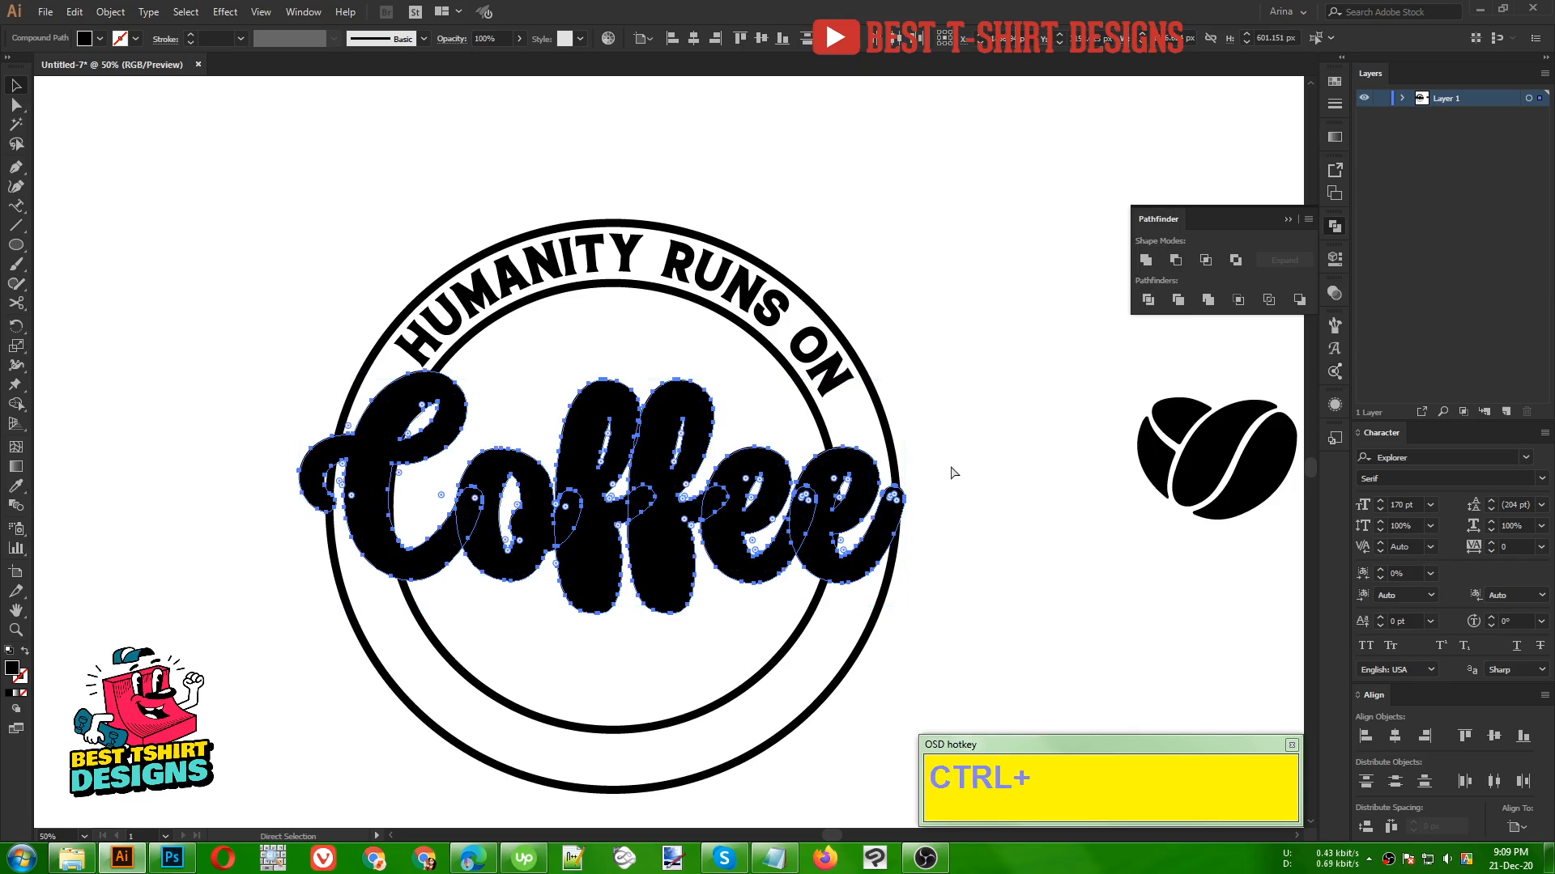
pyautogui.hotkey('ctrl', 'x')
pyautogui.click(859, 659)
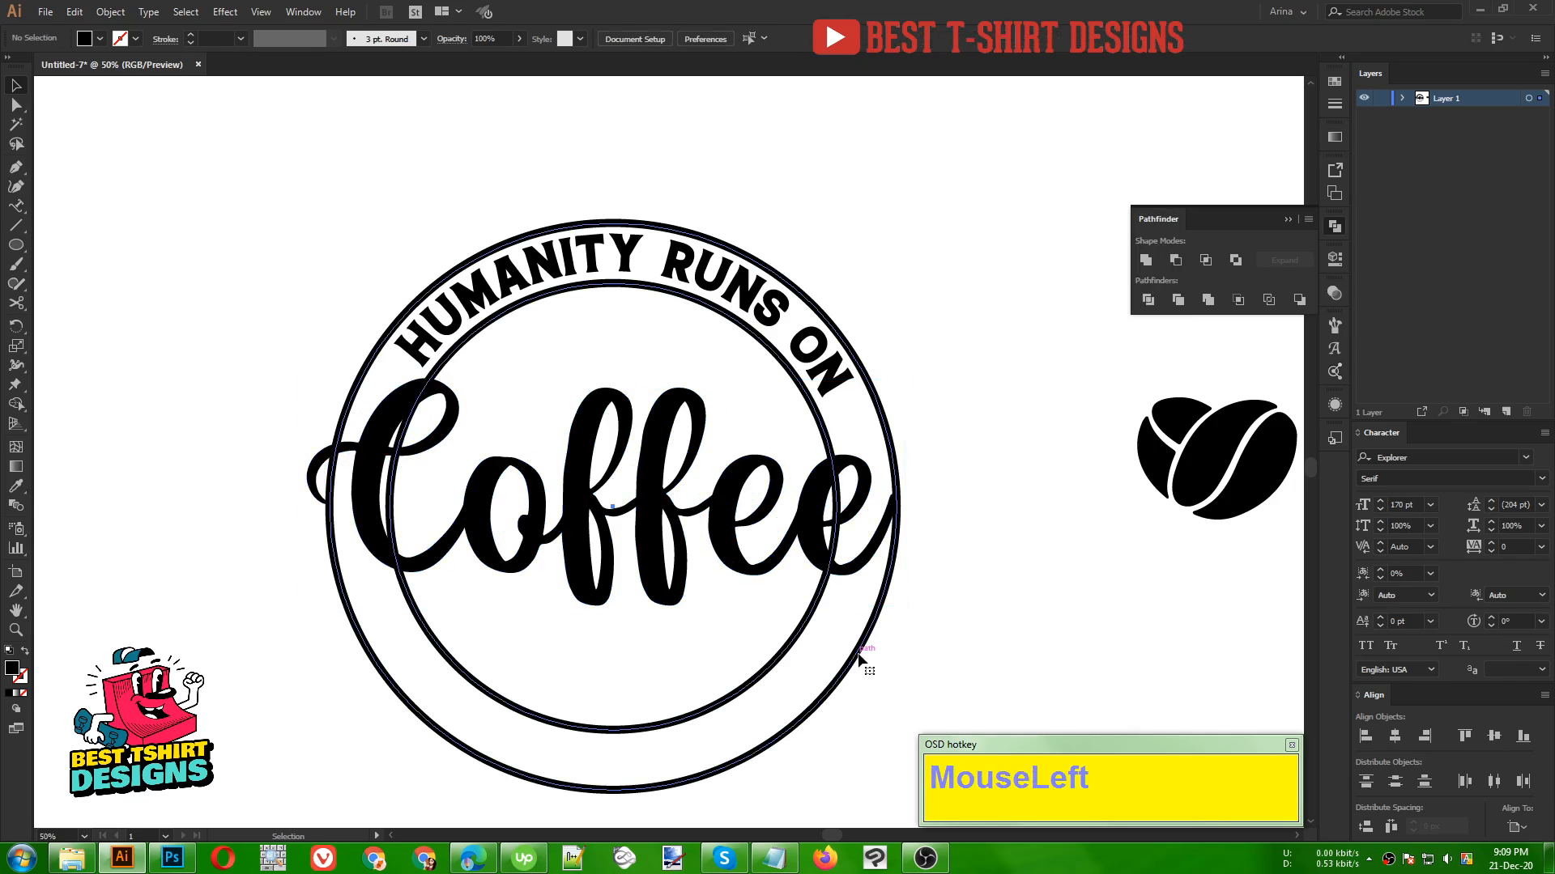
pyautogui.click(1336, 294)
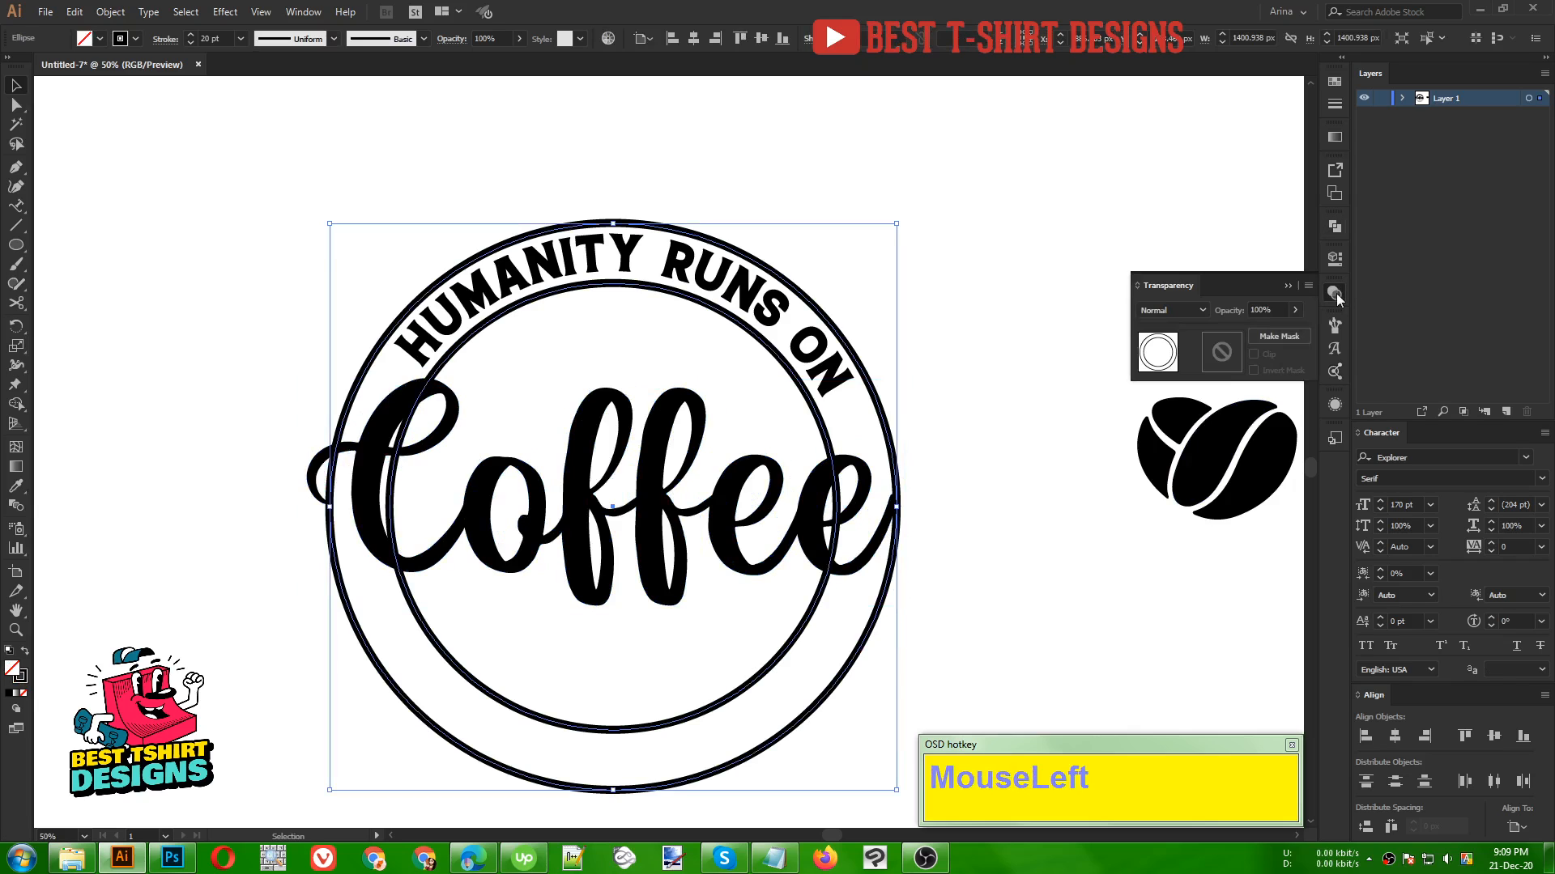
pyautogui.click(1225, 353)
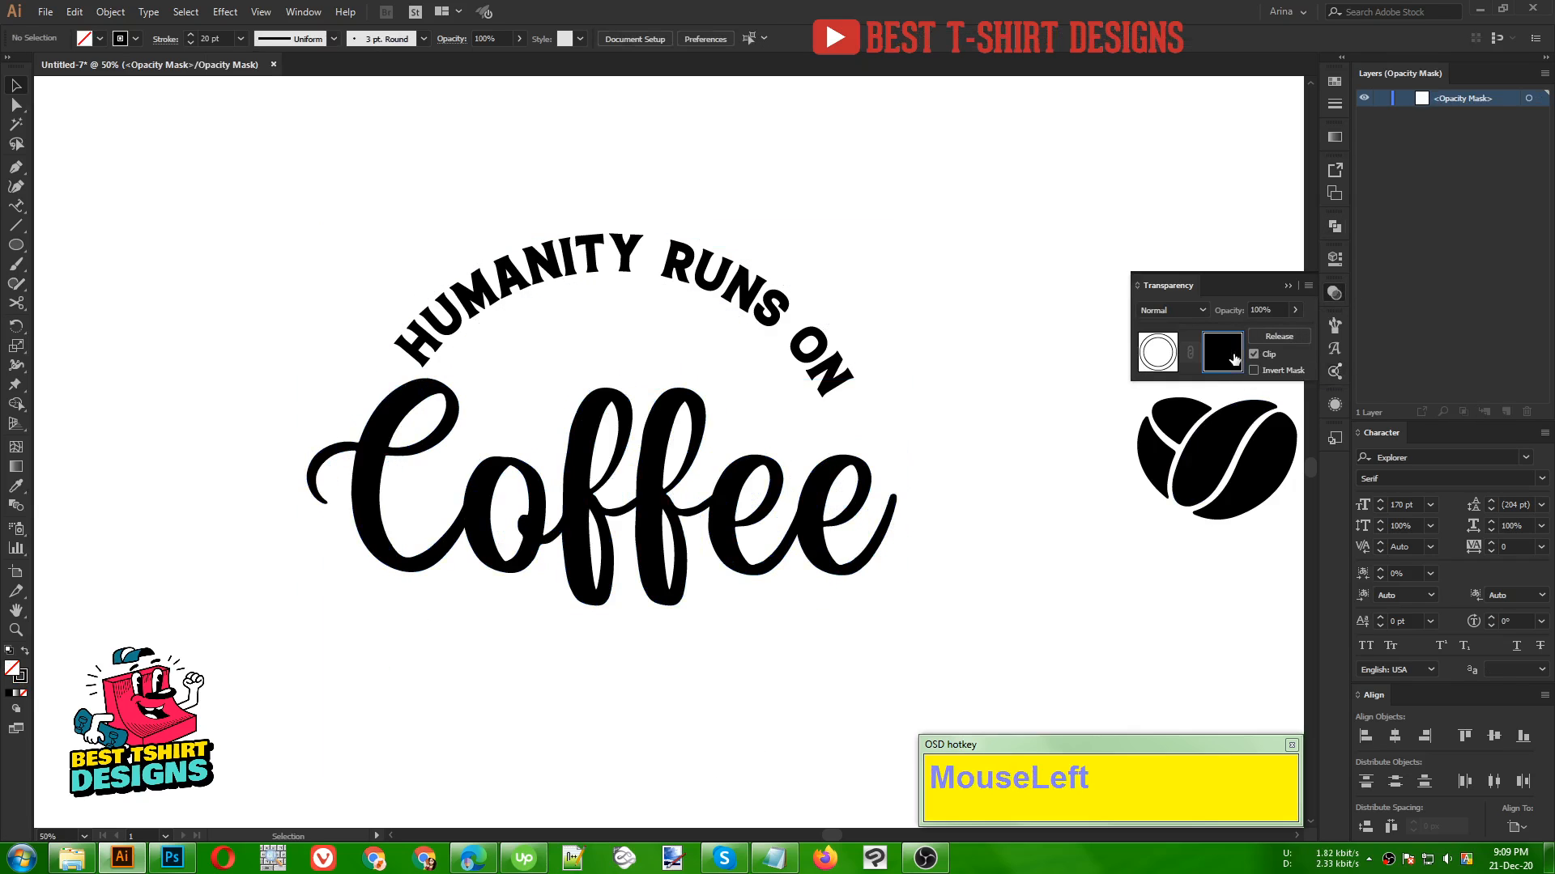
pyautogui.click(1253, 354)
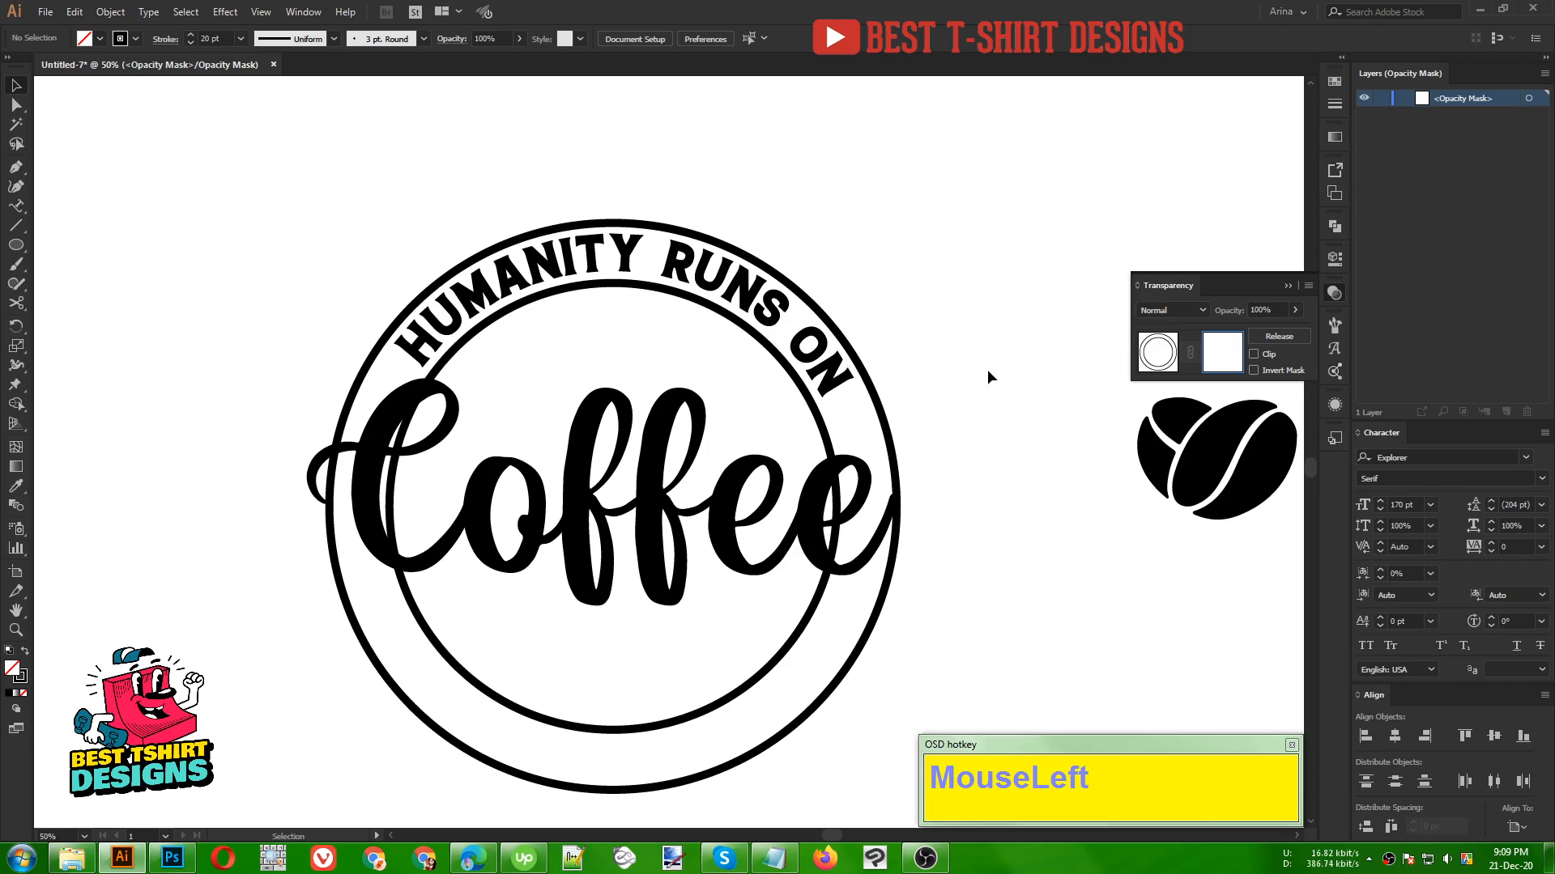
# Step: Paste the cut Coffee shape in place inside the opacity mask to hide the circle lines around the lettering
pyautogui.press('ctrl')
pyautogui.hotkey('ctrl', 'f')
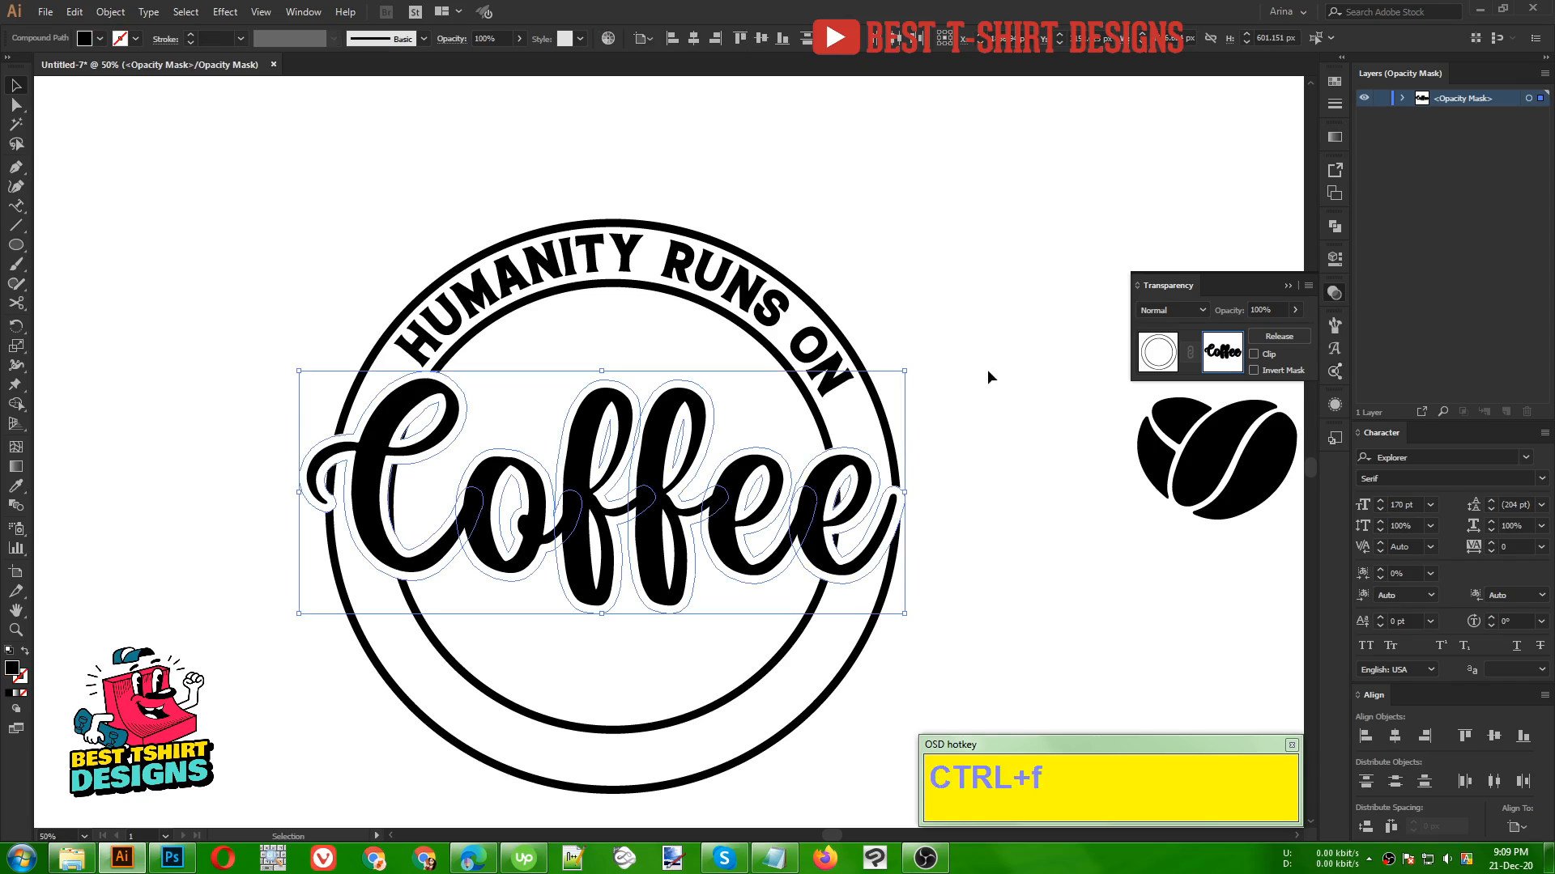
pyautogui.click(1007, 378)
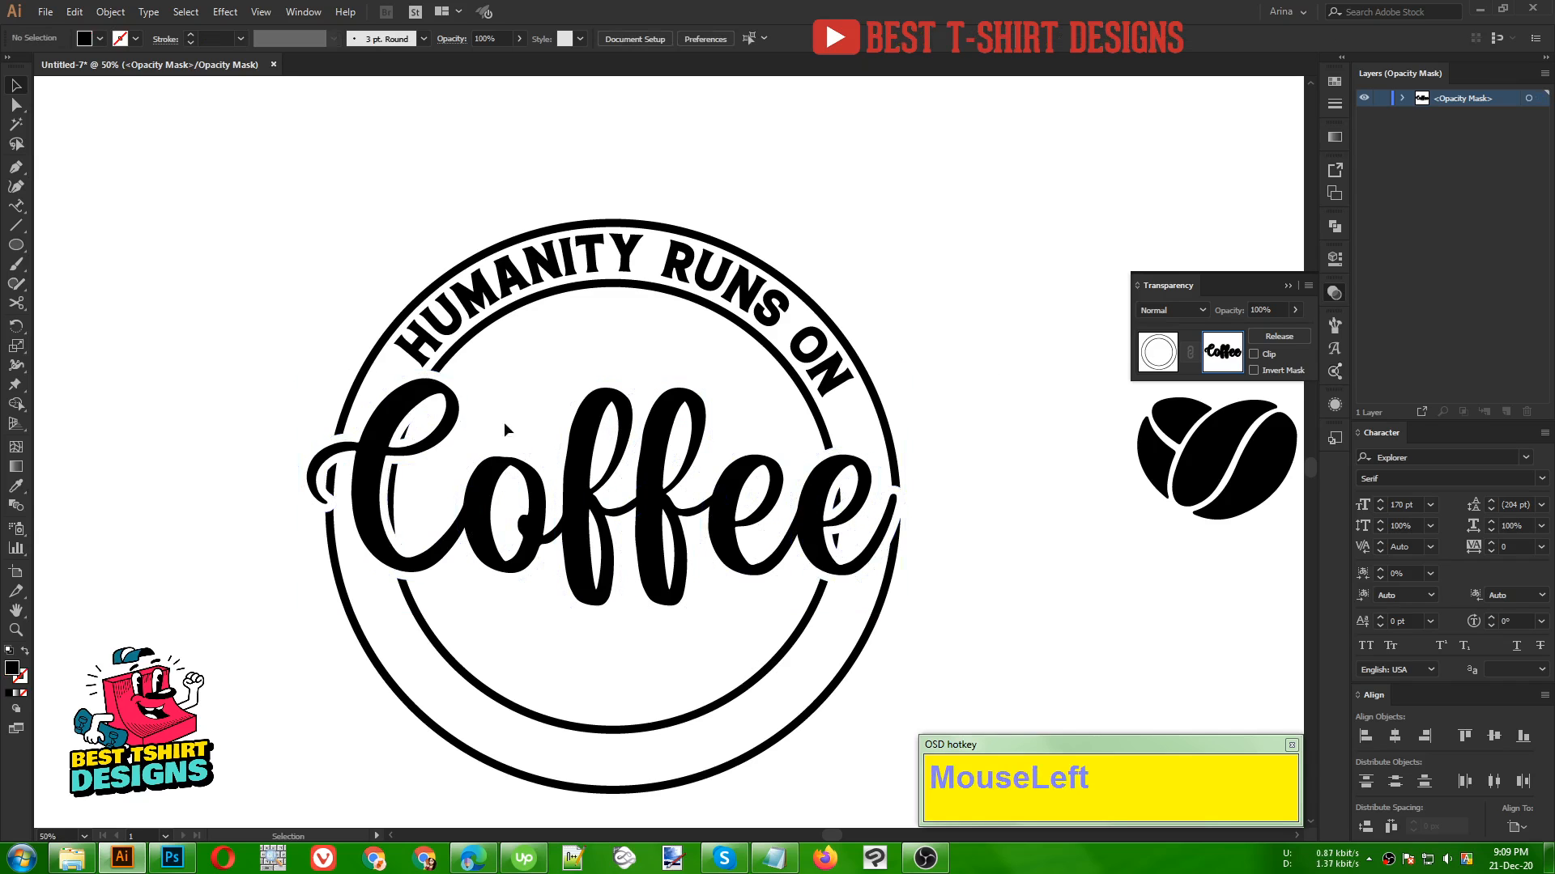
# Step: Leave opacity mask editing, select the masked circles and expand their fill and stroke into shapes
pyautogui.click(1163, 354)
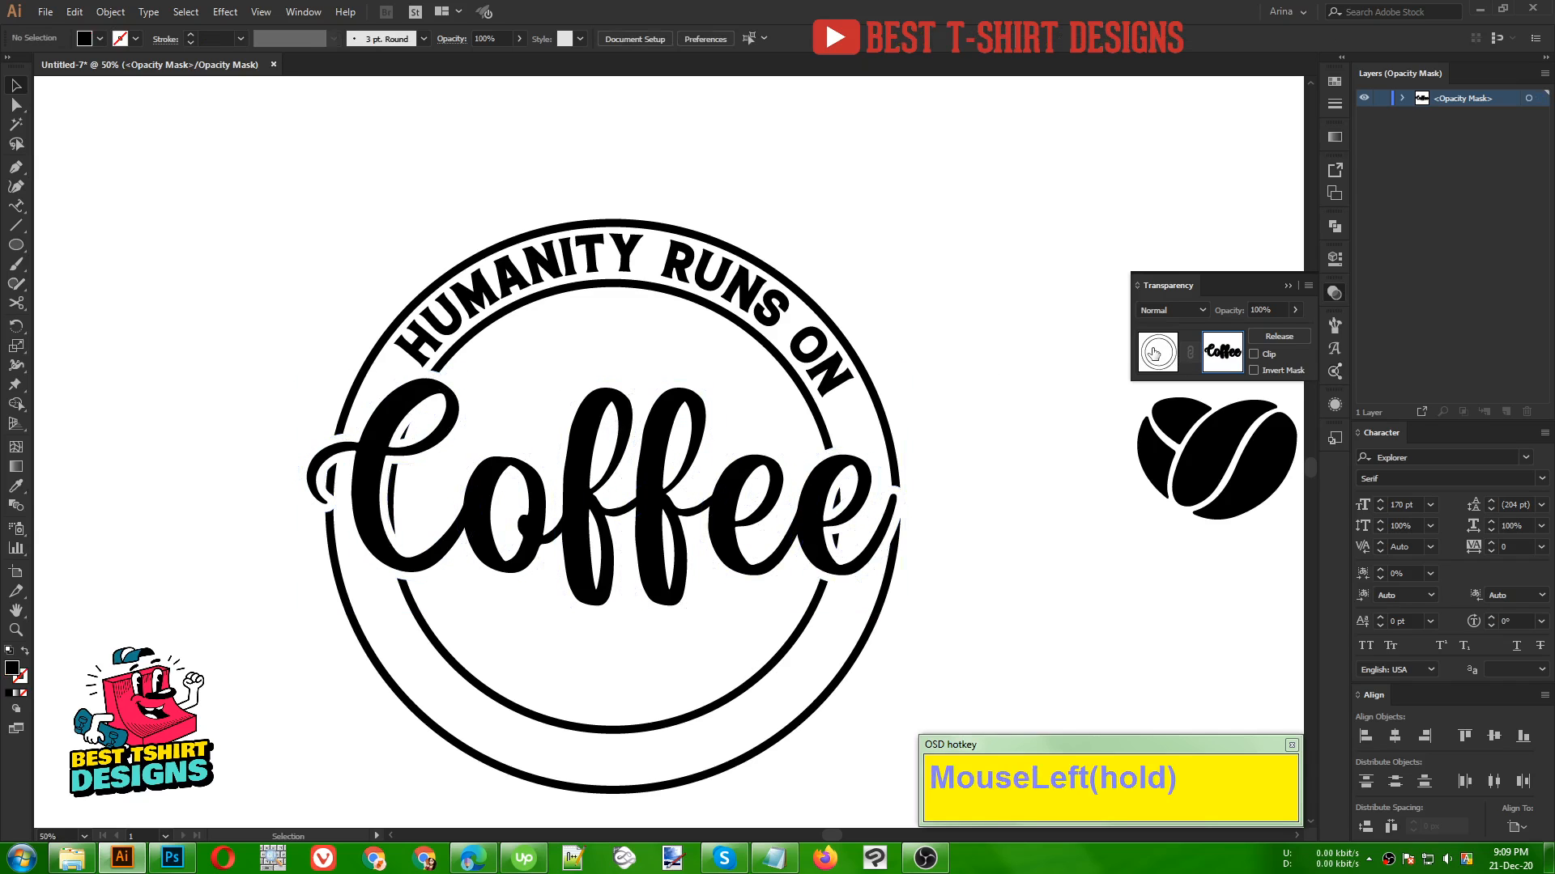
pyautogui.click(989, 552)
pyautogui.moveTo(724, 663); pyautogui.dragTo(652, 658)
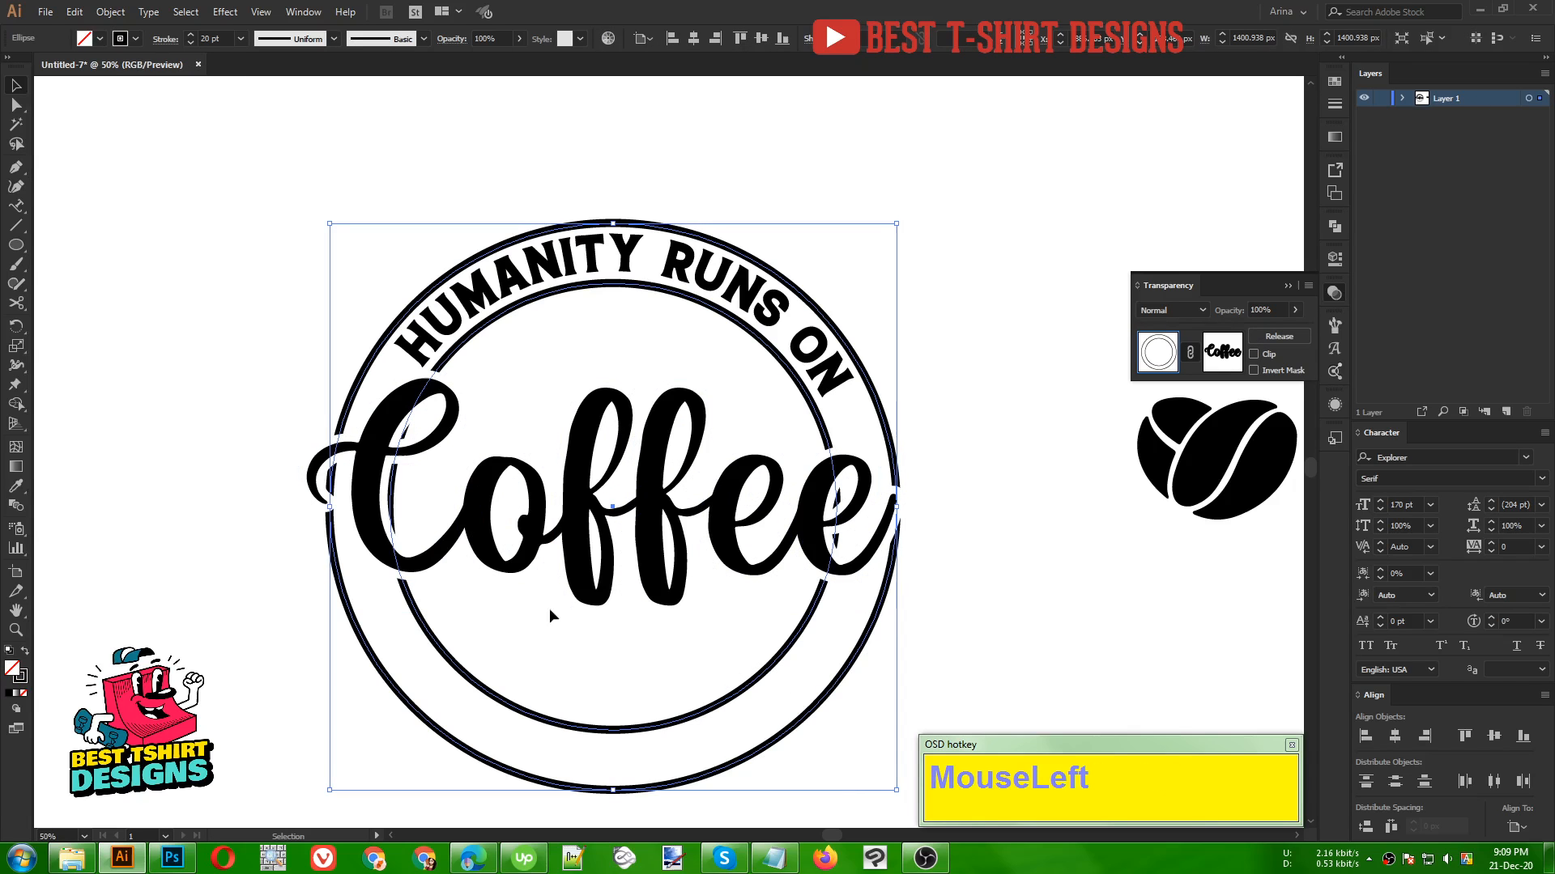
pyautogui.click(114, 12)
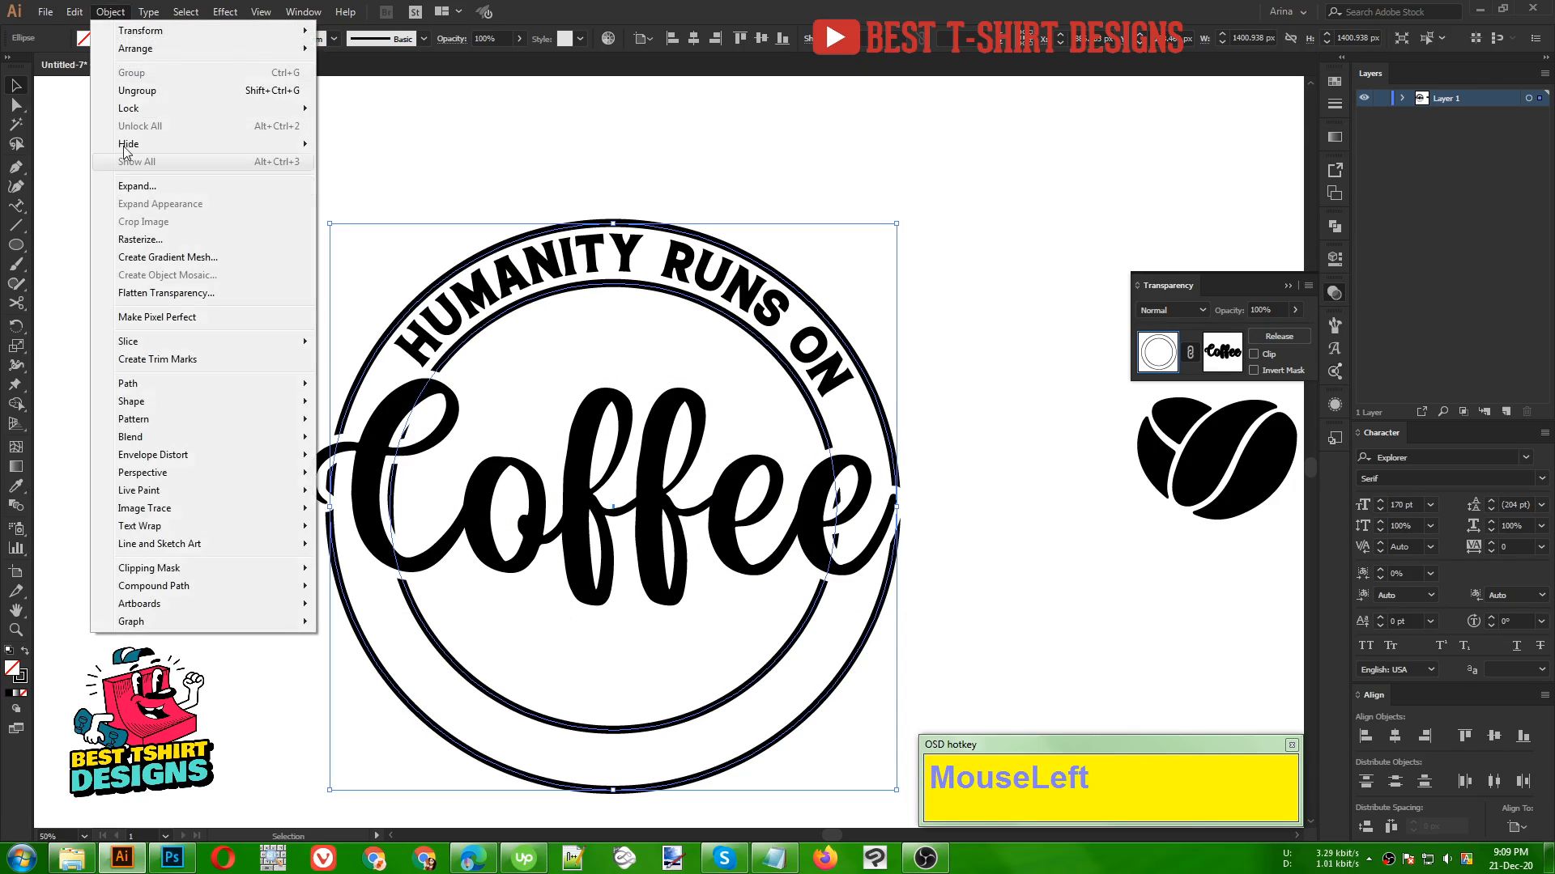
pyautogui.click(130, 187)
pyautogui.click(421, 471)
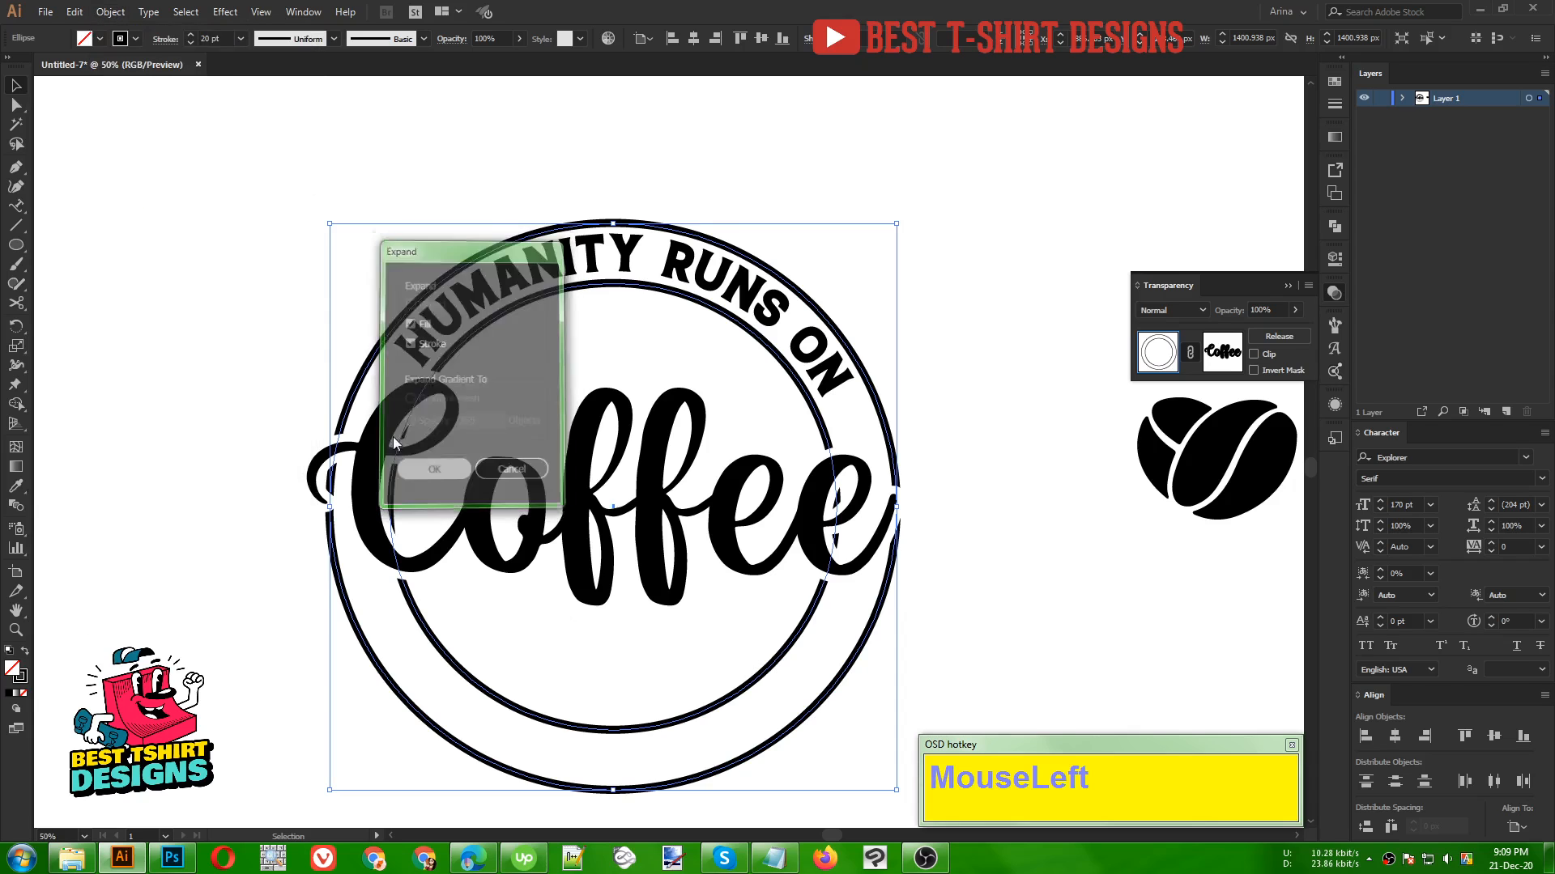
# Step: Erase the lower half of both ring outlines with a rectangular Eraser area, leaving the arches above the Coffee lettering
pyautogui.scroll(-1, 595, 435)
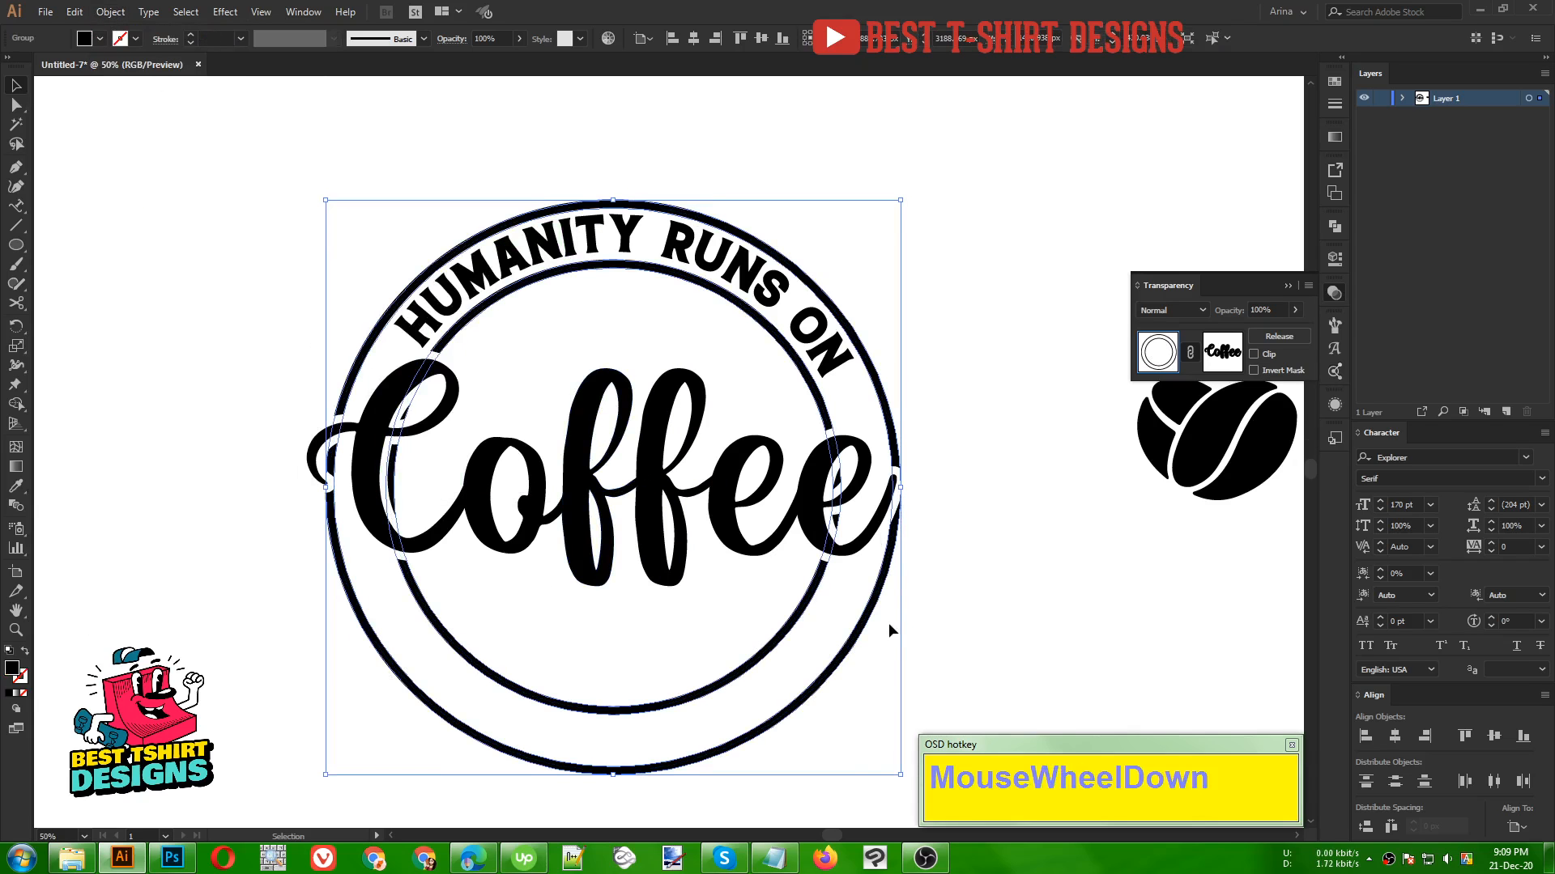
pyautogui.hotkey('shift', 'e')
pyautogui.scroll(-1, 721, 474)
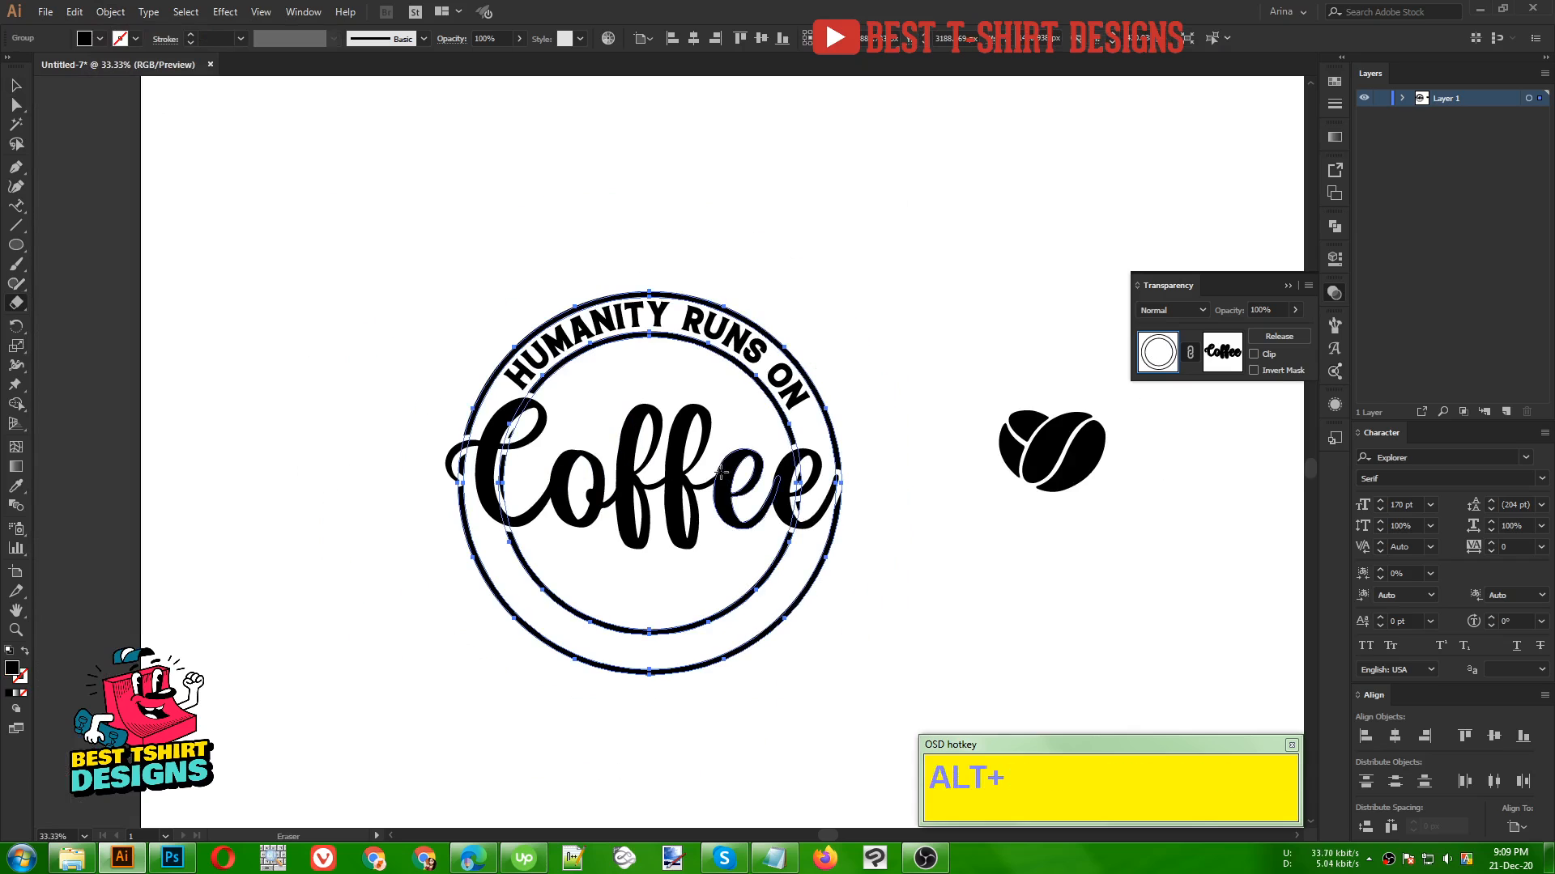
pyautogui.press('shift')
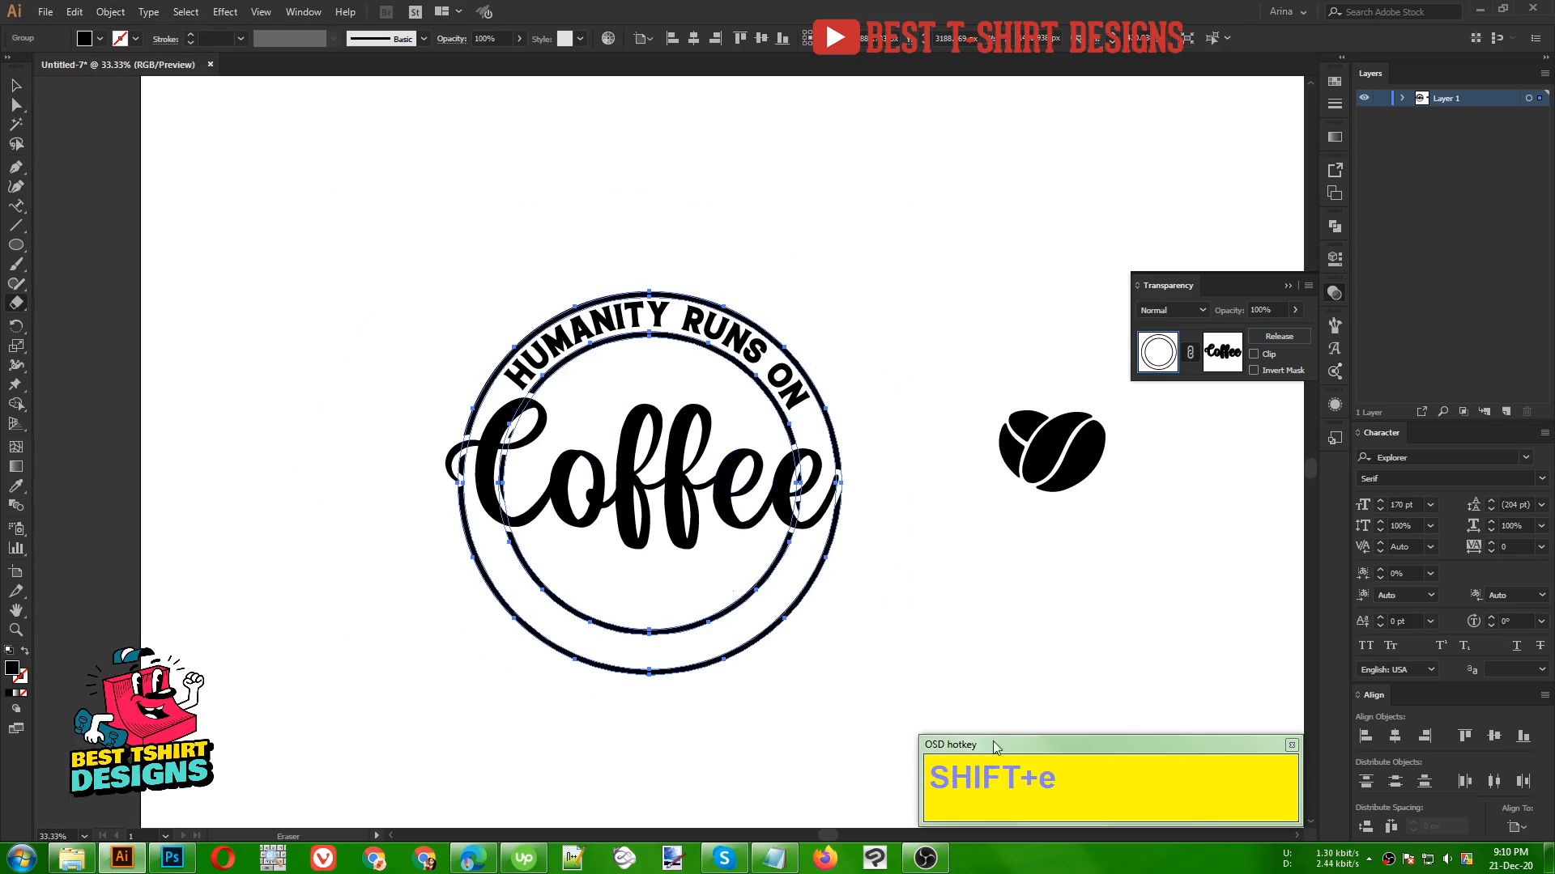
pyautogui.moveTo(888, 731); pyautogui.dragTo(400, 485)
# Step: Erase the leftover ring ends around the letter C and the last e, then deselect the arches
pyautogui.keyDown('alt'); pyautogui.scroll(2, 581, 437); pyautogui.keyUp('alt')
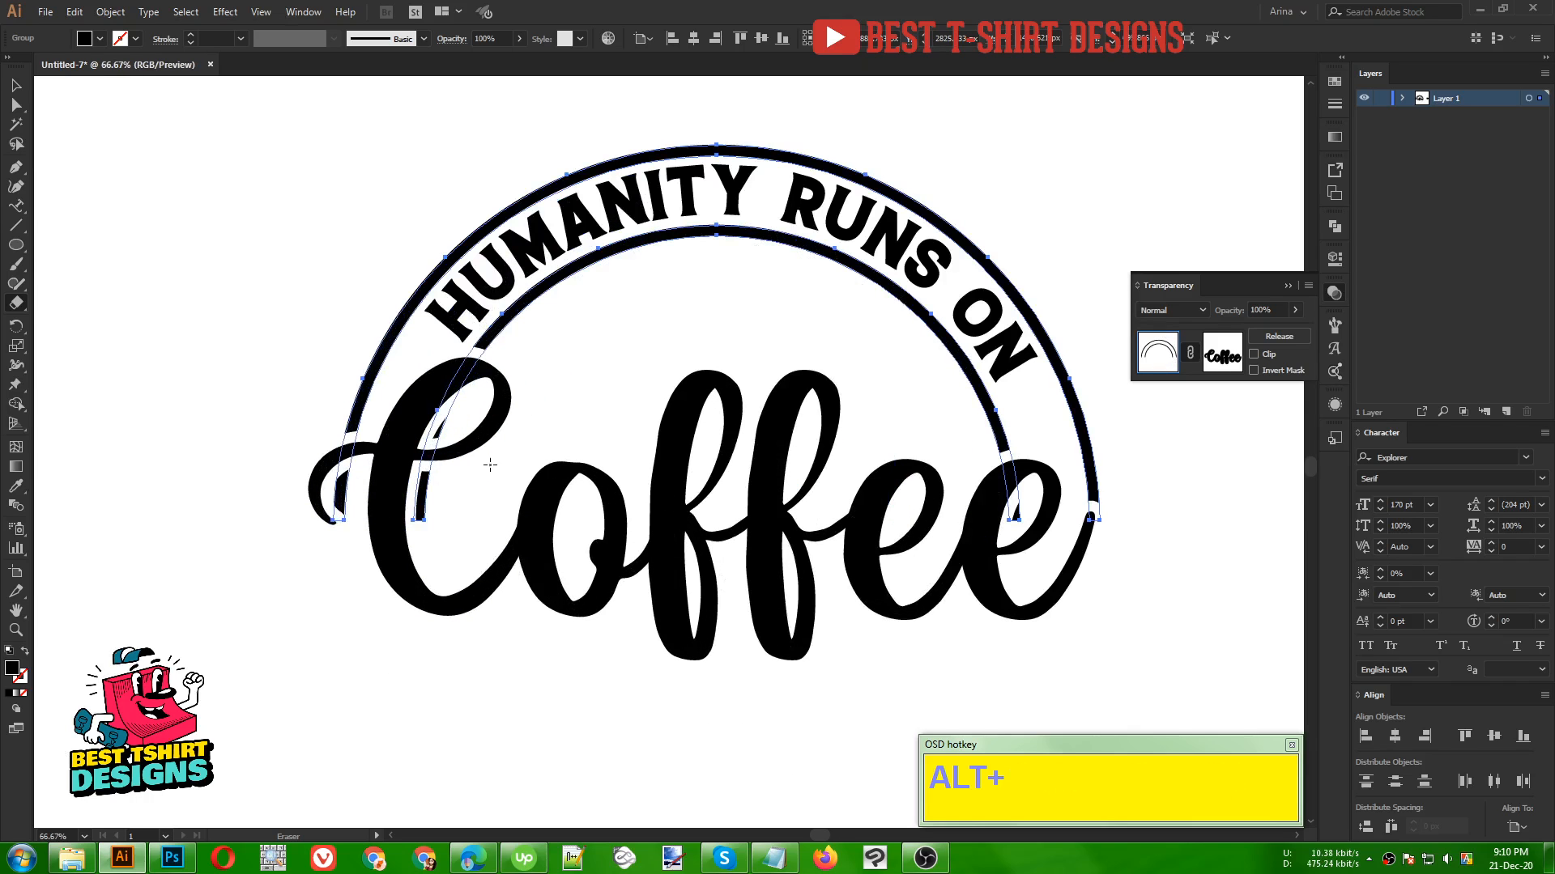
pyautogui.moveTo(473, 417)
pyautogui.mouseDown()
pyautogui.moveTo(458, 389)
pyautogui.moveTo(409, 567)
pyautogui.mouseUp()
pyautogui.moveTo(347, 505); pyautogui.dragTo(346, 497)
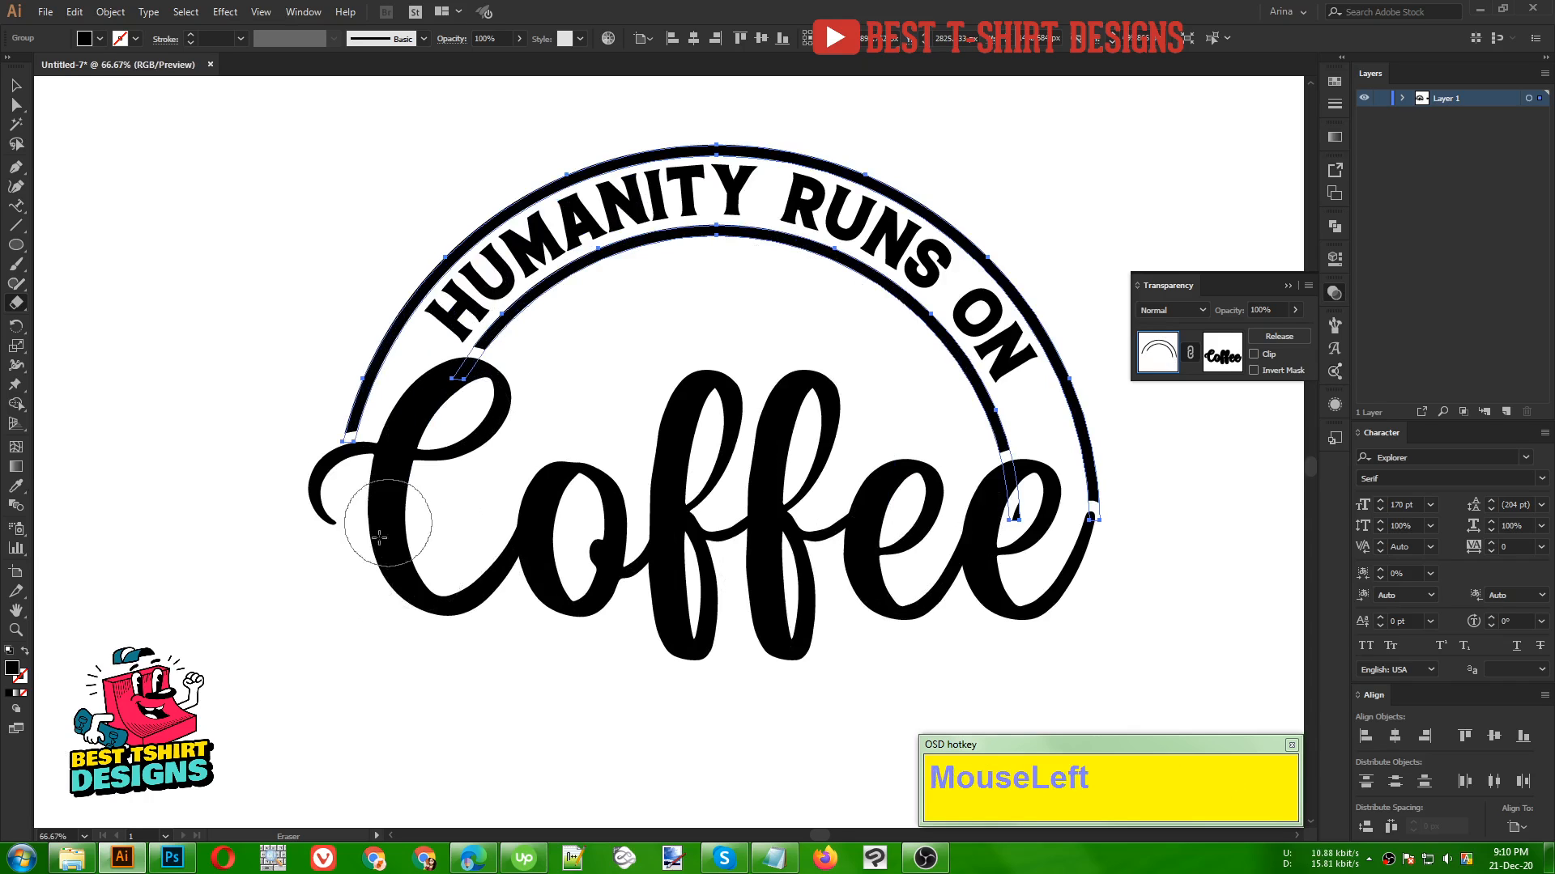
pyautogui.moveTo(968, 553)
pyautogui.mouseDown()
pyautogui.moveTo(1010, 524)
pyautogui.moveTo(1035, 599)
pyautogui.moveTo(1085, 548)
pyautogui.mouseUp()
pyautogui.press('v')
pyautogui.click(1156, 551)
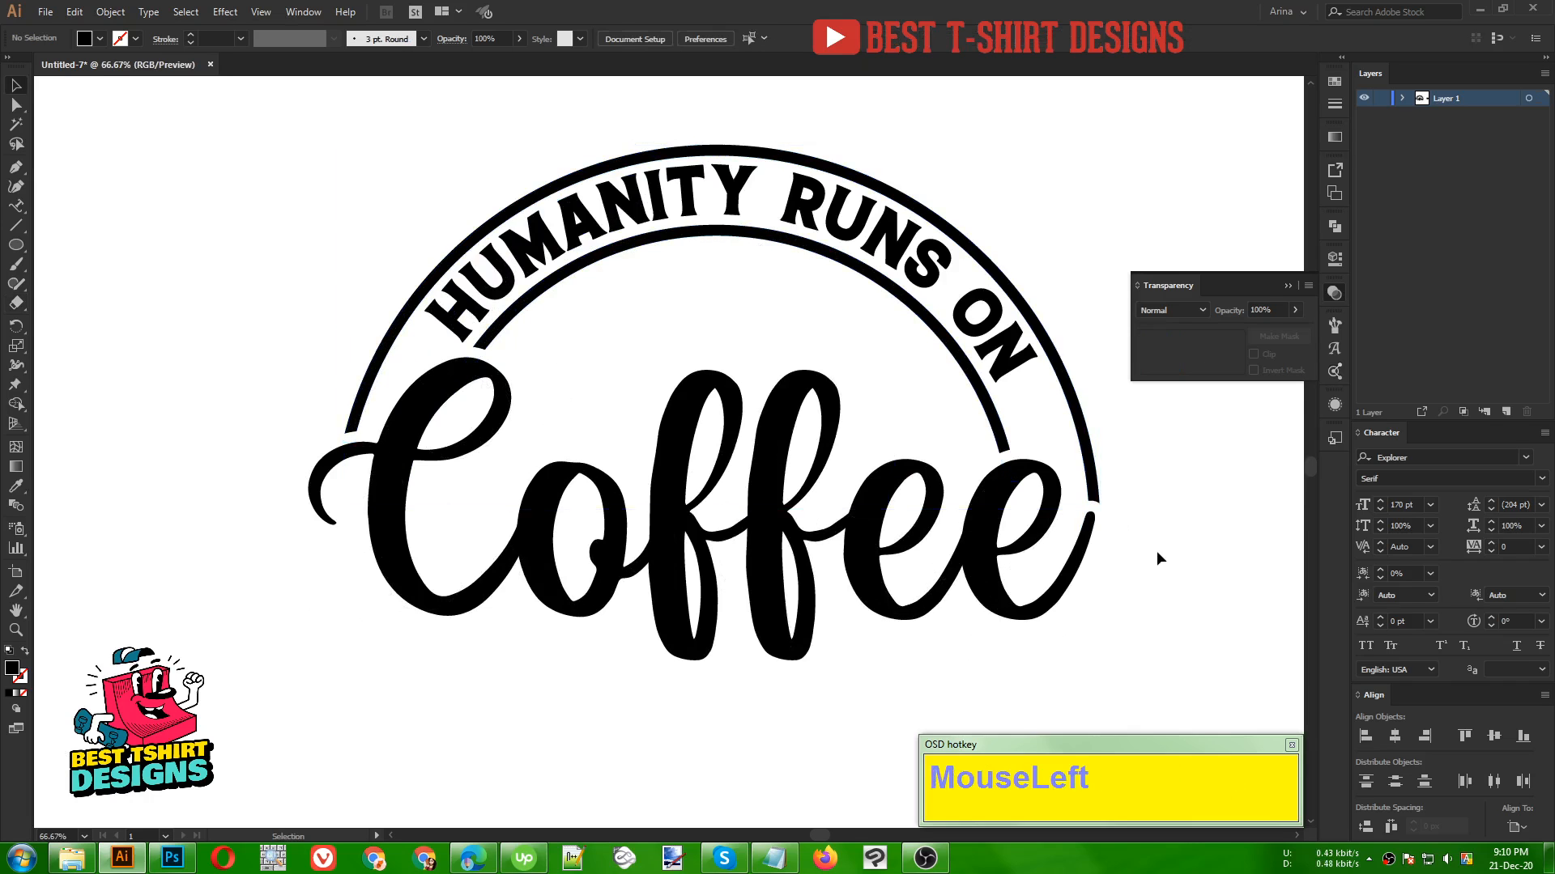
# Step: Isolate the Coffee lettering and stretch both f letters downward to a height of about 642 px
pyautogui.keyDown('alt'); pyautogui.scroll(-1, 397, 425); pyautogui.keyUp('alt')
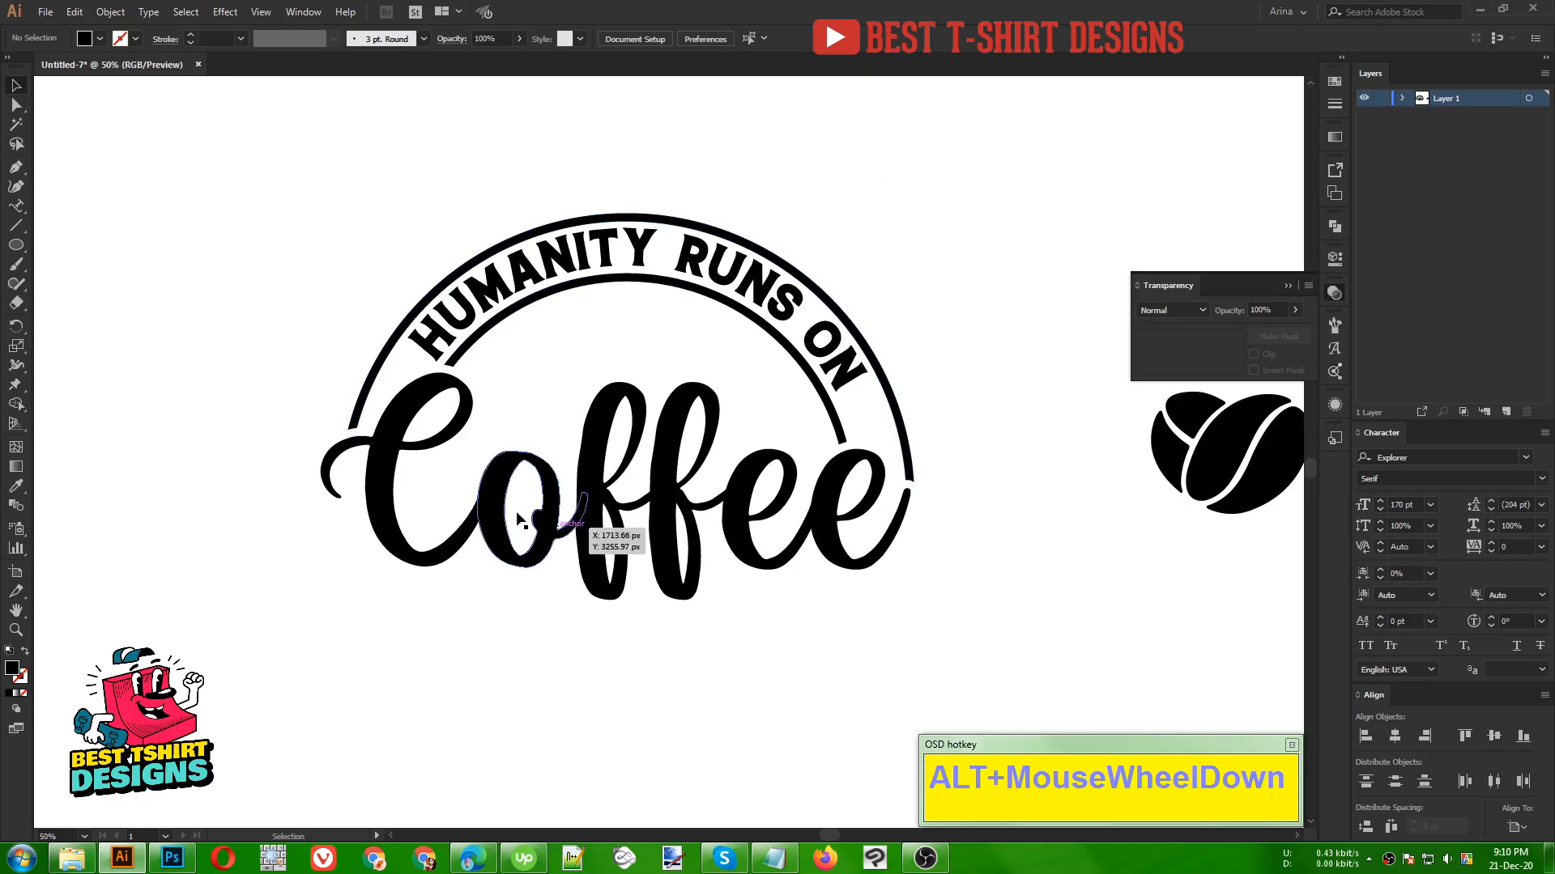
pyautogui.scroll(1, 942, 604)
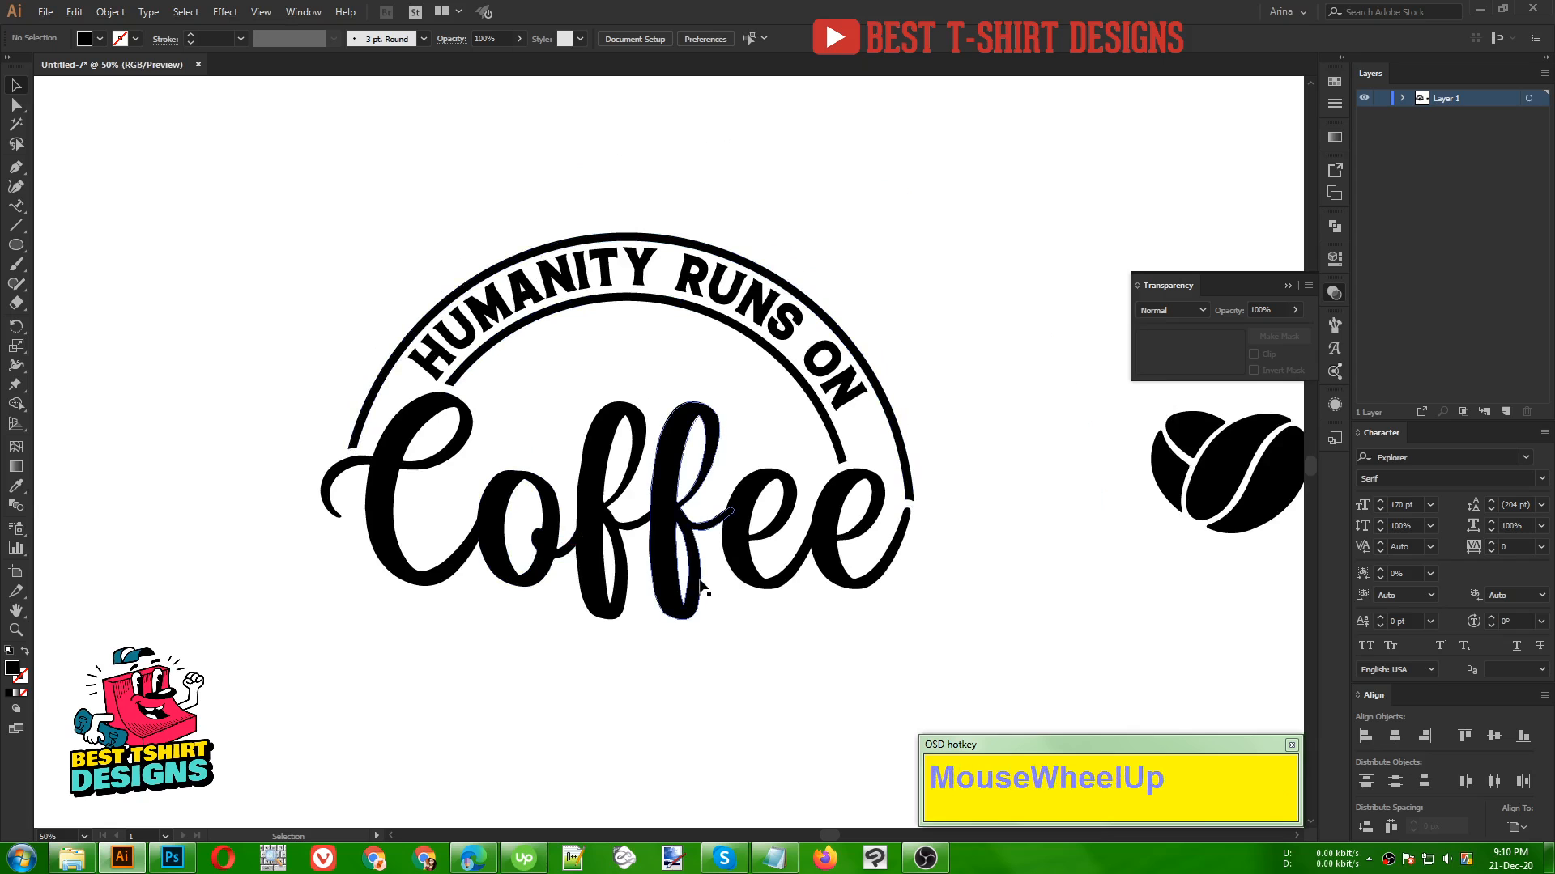
pyautogui.doubleClick(662, 571)
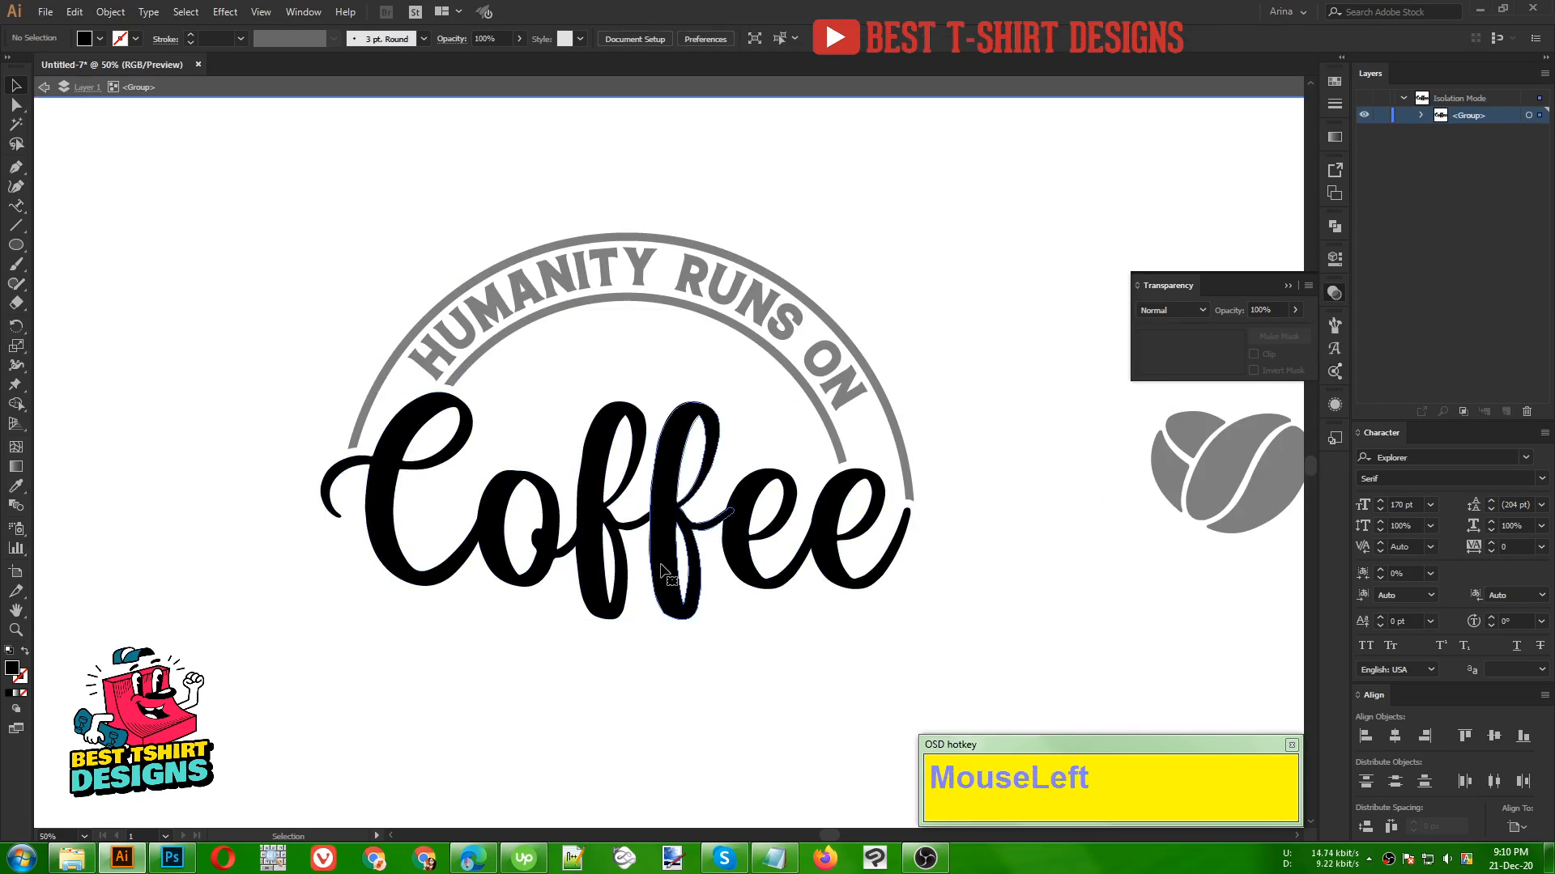
pyautogui.click(663, 570)
pyautogui.keyDown('shift'); pyautogui.click(602, 594); pyautogui.keyUp('shift')
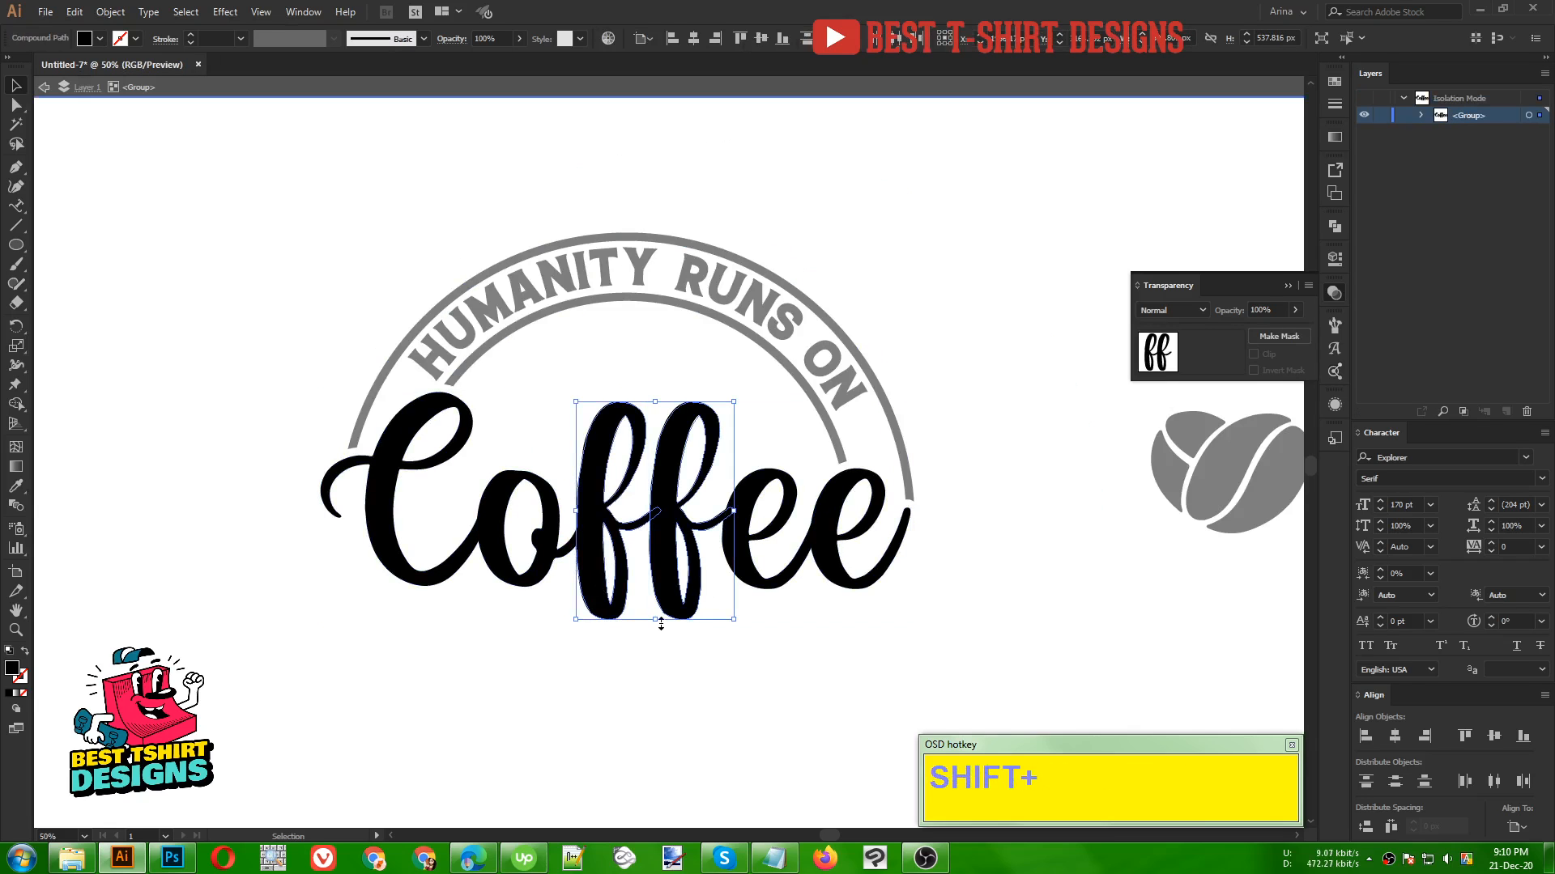
pyautogui.moveTo(657, 622); pyautogui.dragTo(661, 661)
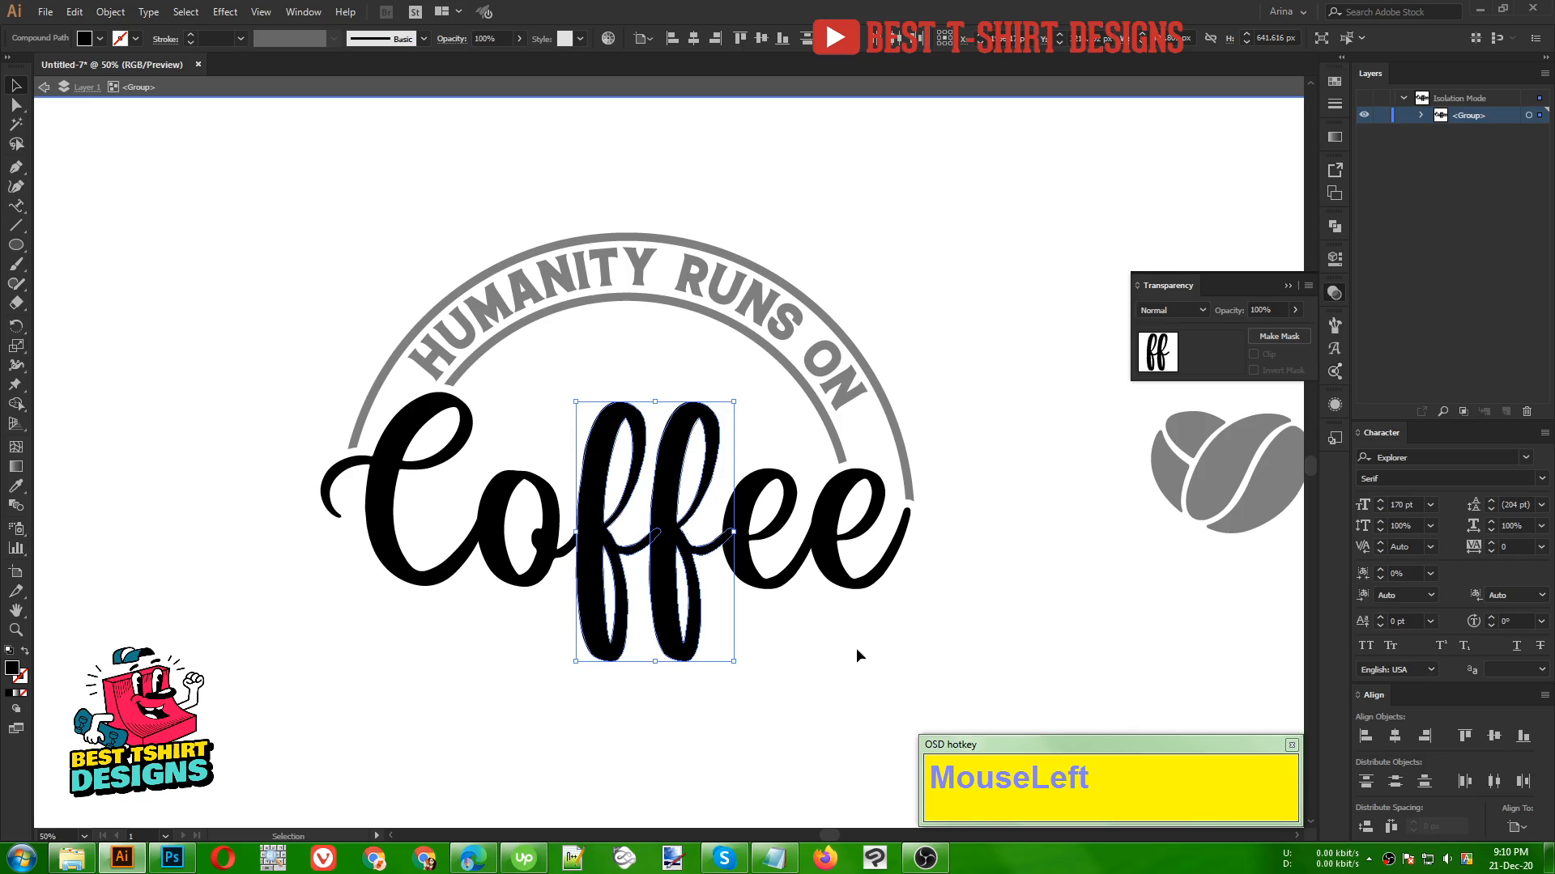
pyautogui.doubleClick(859, 668)
# Step: Move the coffee bean graphic under the arch above the two f letters and scale it down to fit
pyautogui.scroll(-1, 860, 668)
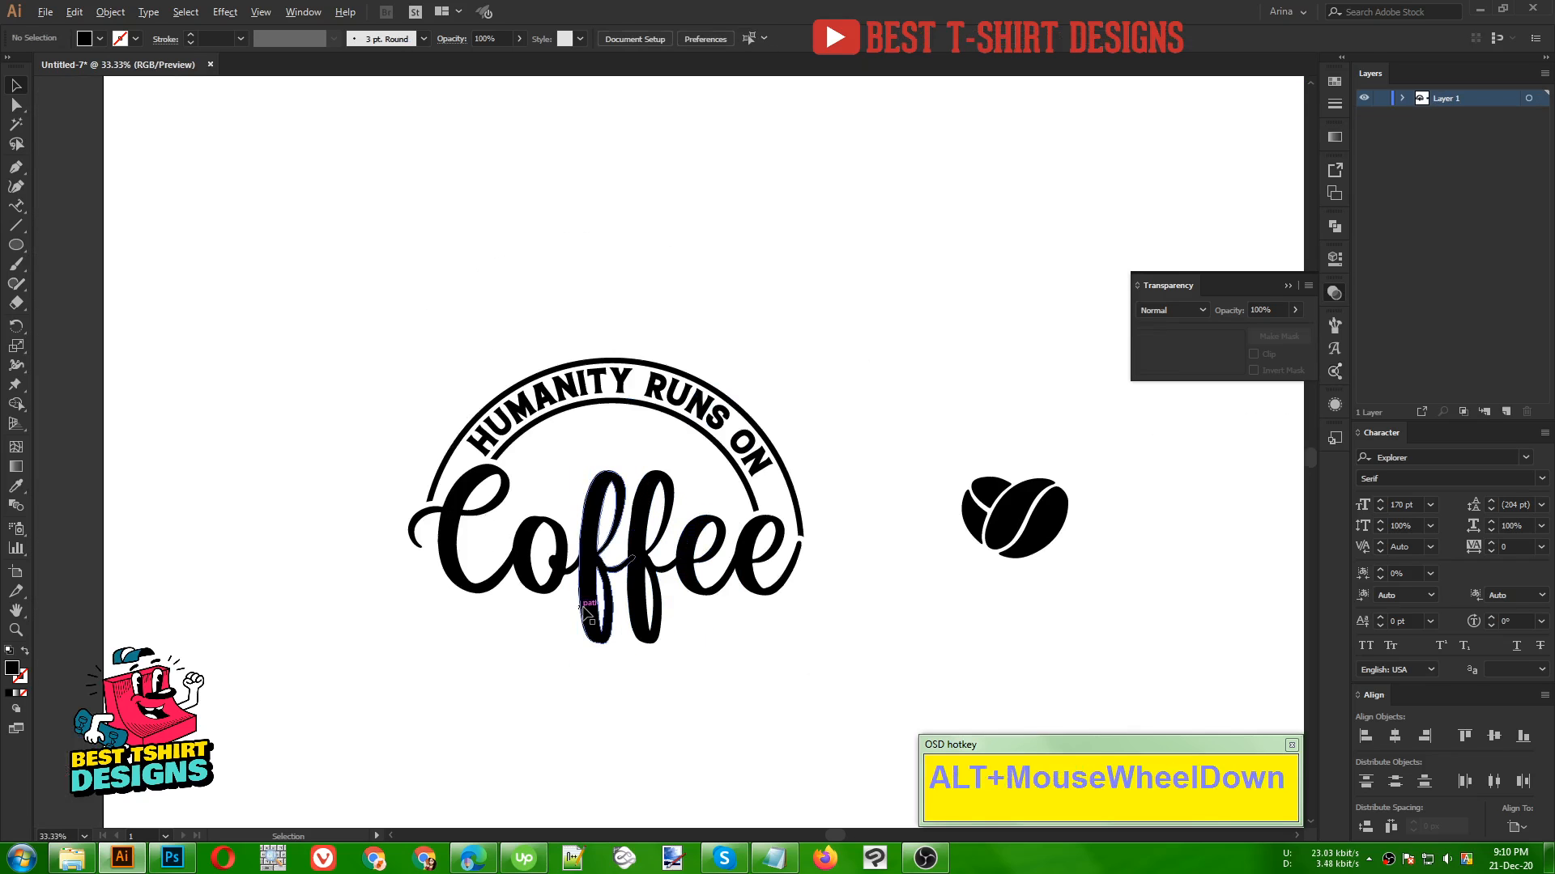
pyautogui.click(1017, 542)
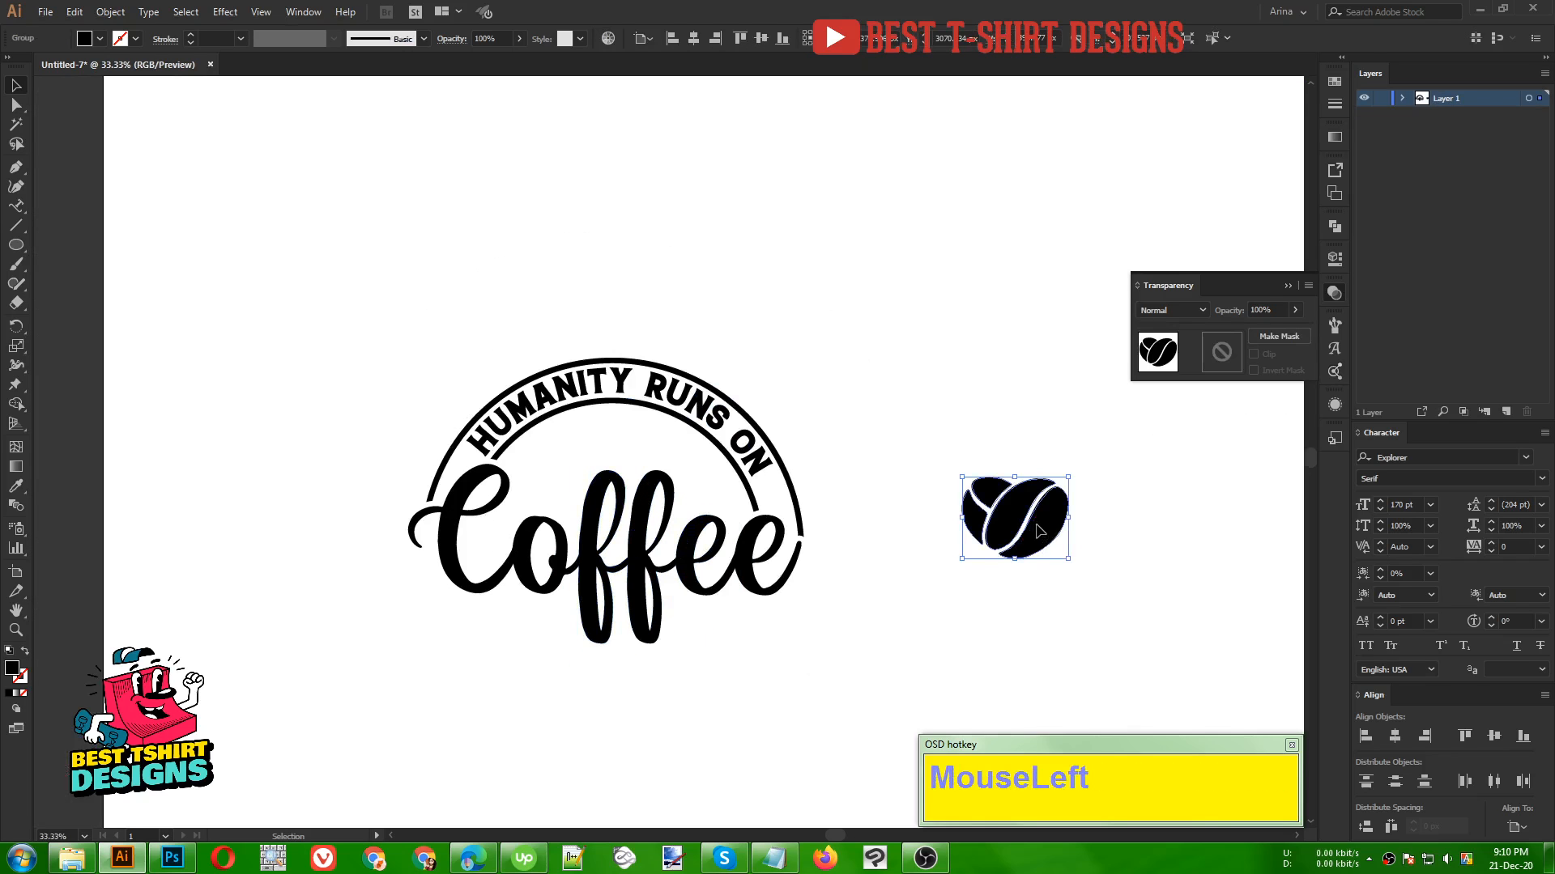
pyautogui.moveTo(1039, 531); pyautogui.dragTo(620, 432)
pyautogui.scroll(2, 640, 445)
pyautogui.scroll(-1, 598, 432)
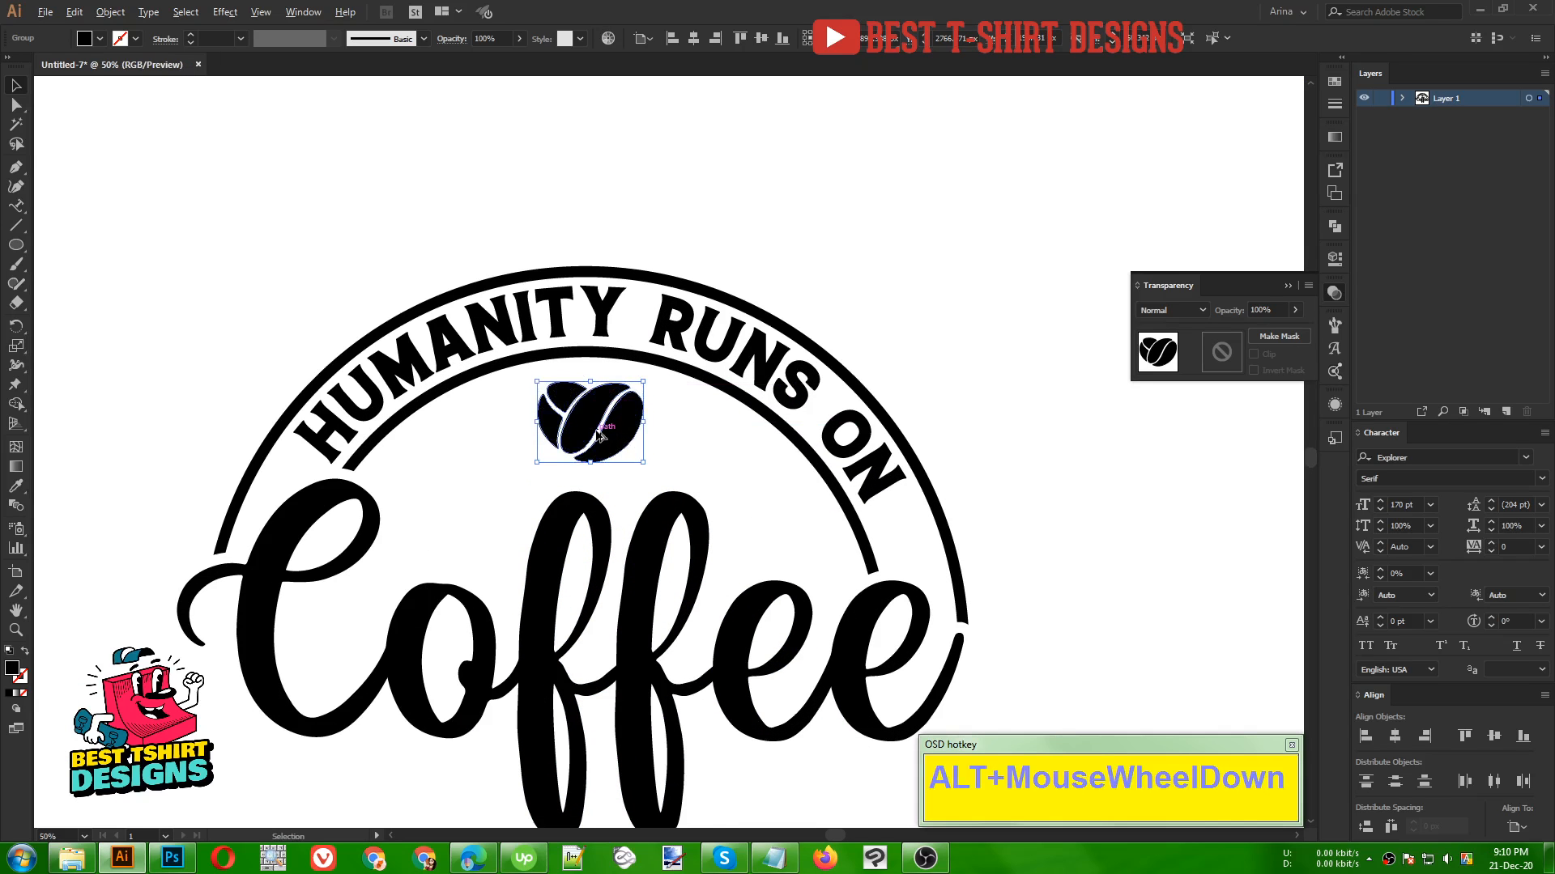
pyautogui.click(789, 301)
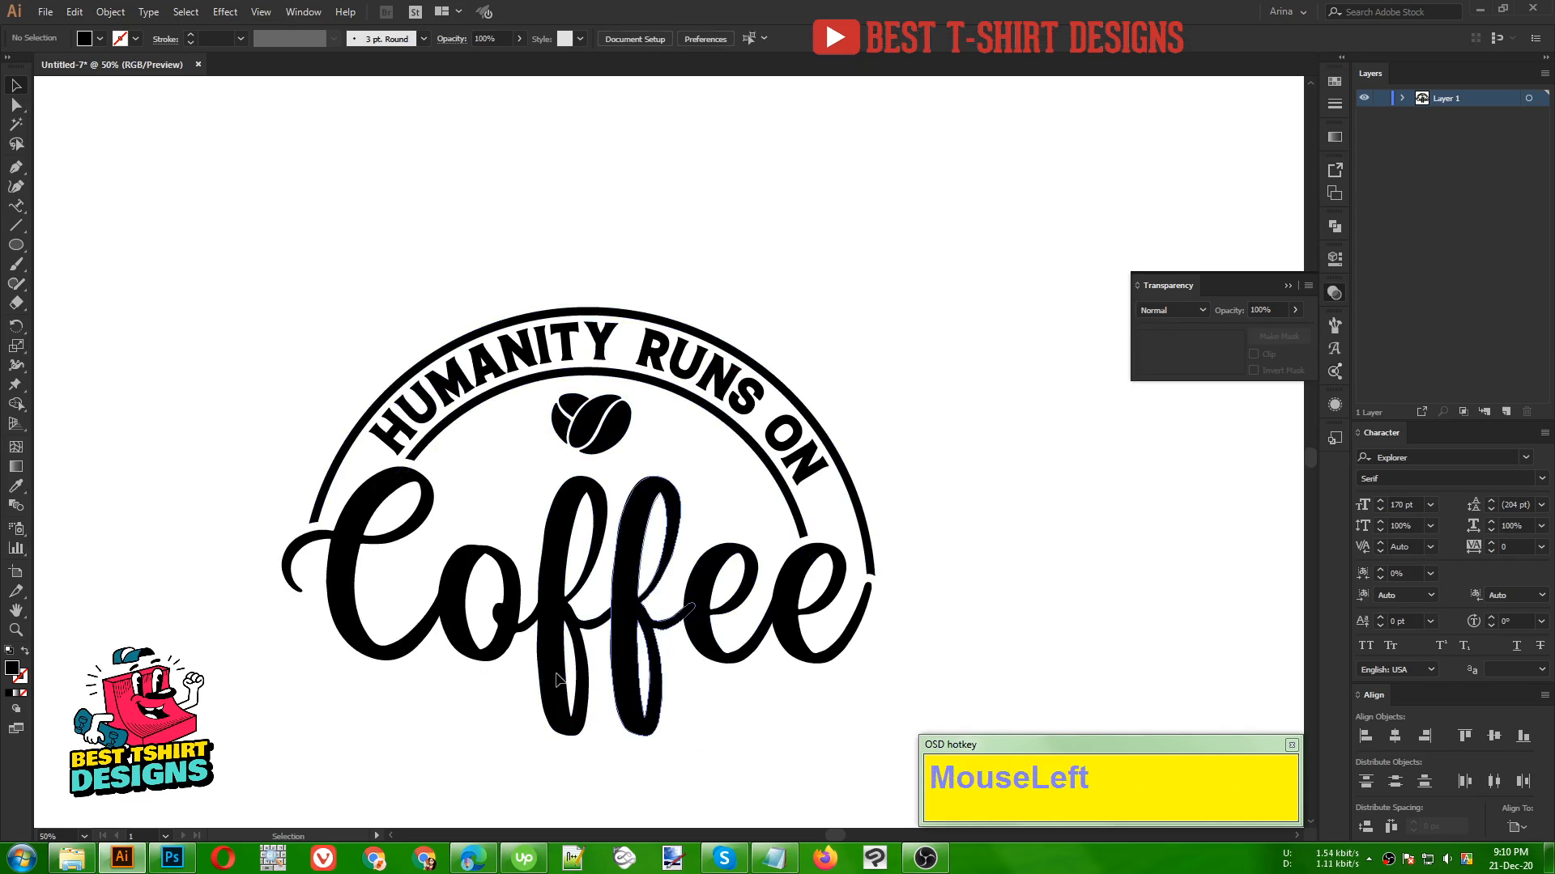
pyautogui.moveTo(726, 696); pyautogui.dragTo(732, 708)
# Step: Draw a straight horizontal line with the Pen tool below Coffee, crossing the lower loops of both f letters
pyautogui.click(17, 174)
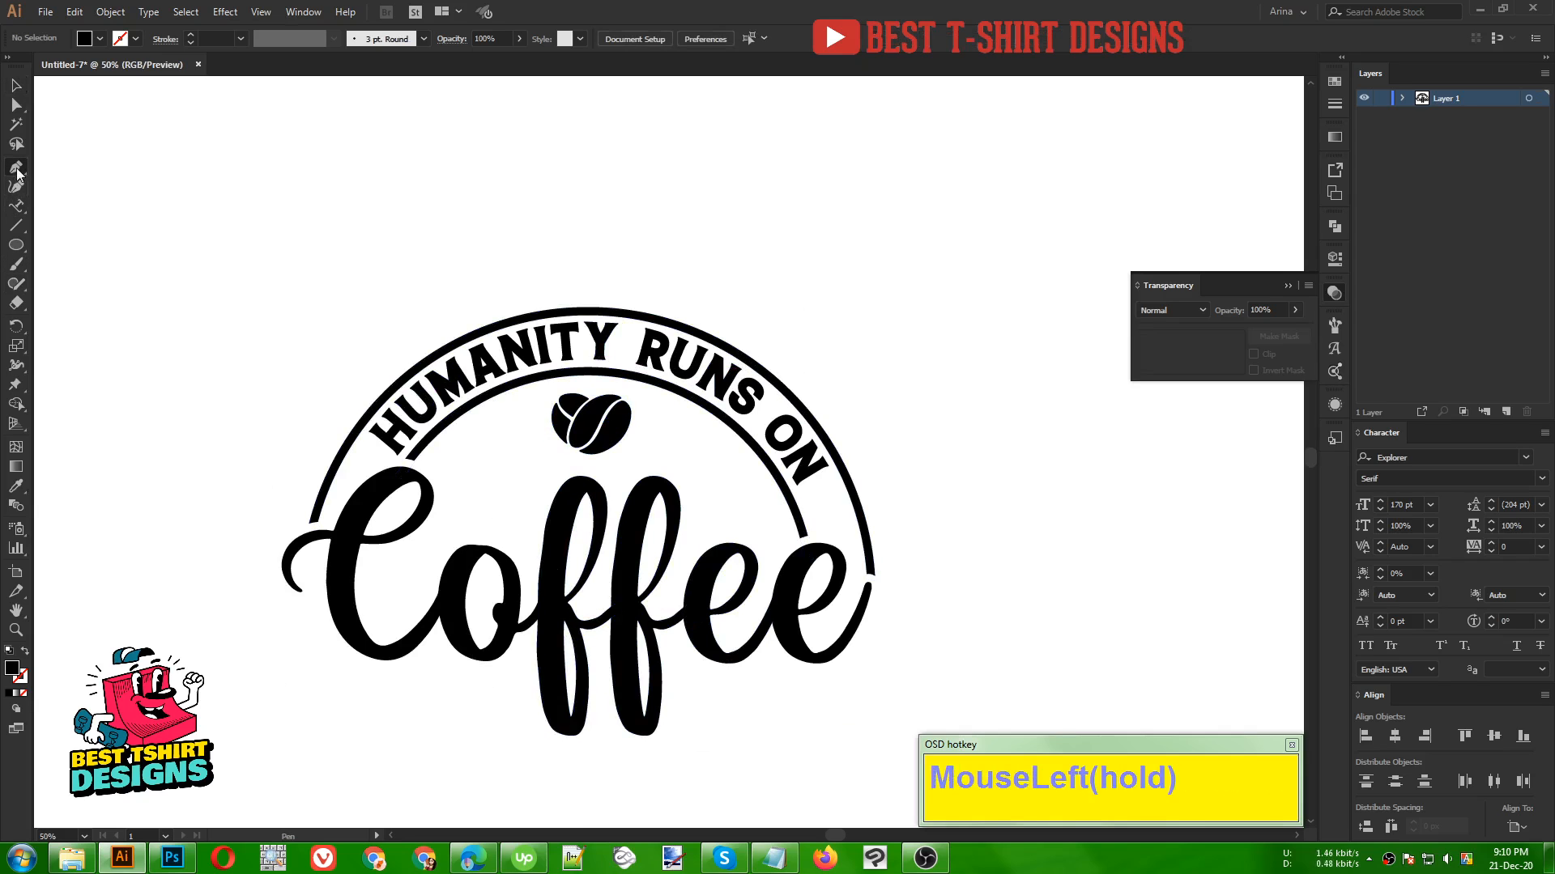
pyautogui.click(324, 686)
pyautogui.keyDown('shift'); pyautogui.click(837, 688); pyautogui.keyUp('shift')
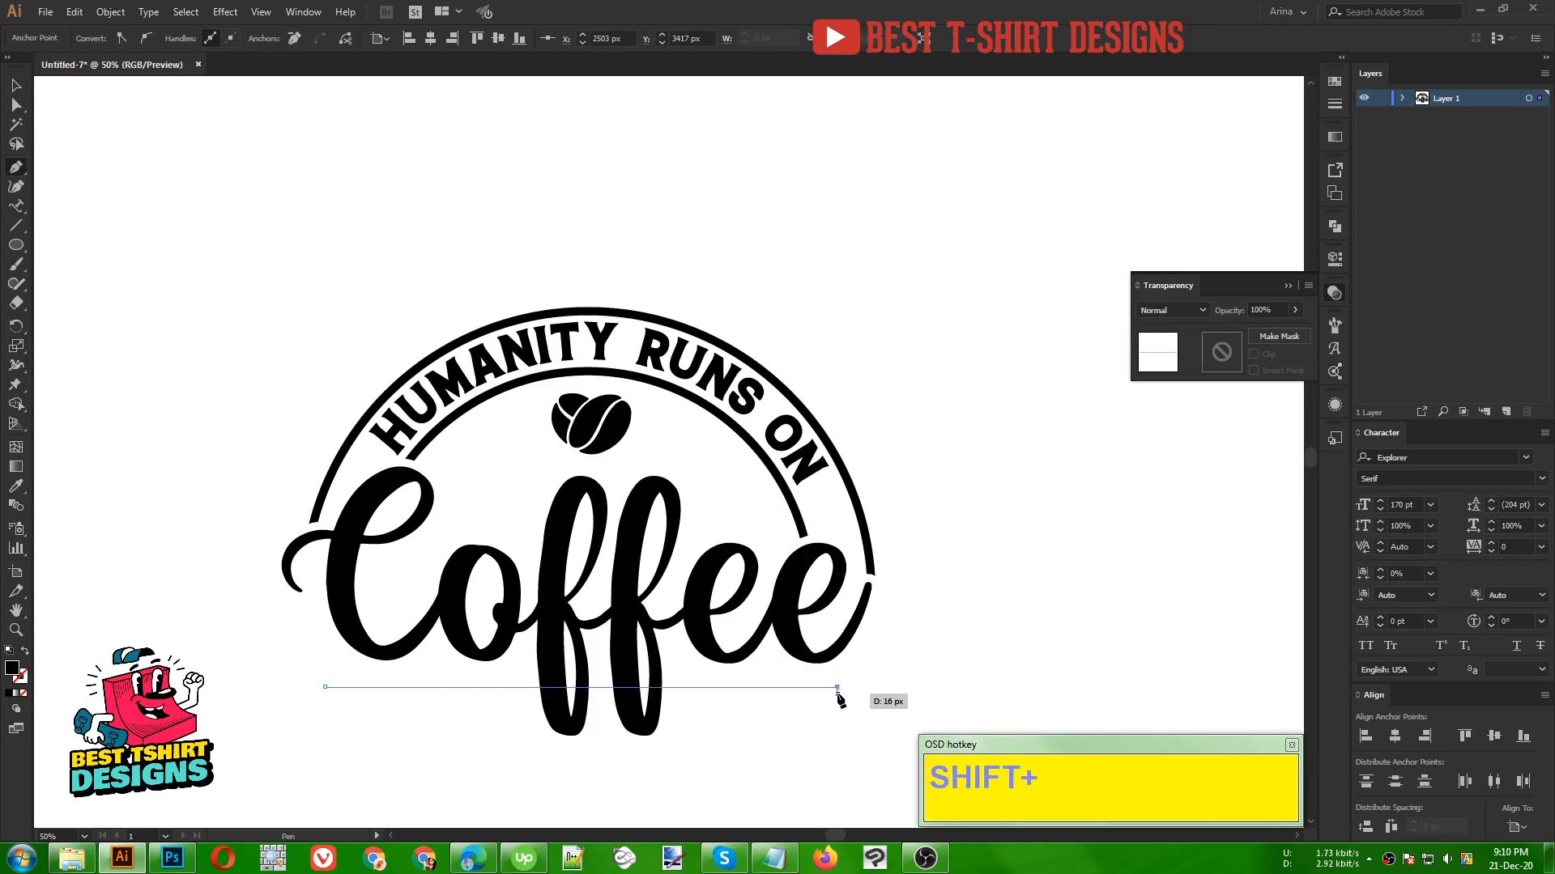
pyautogui.hotkey('shift', 'v')
pyautogui.click(728, 685)
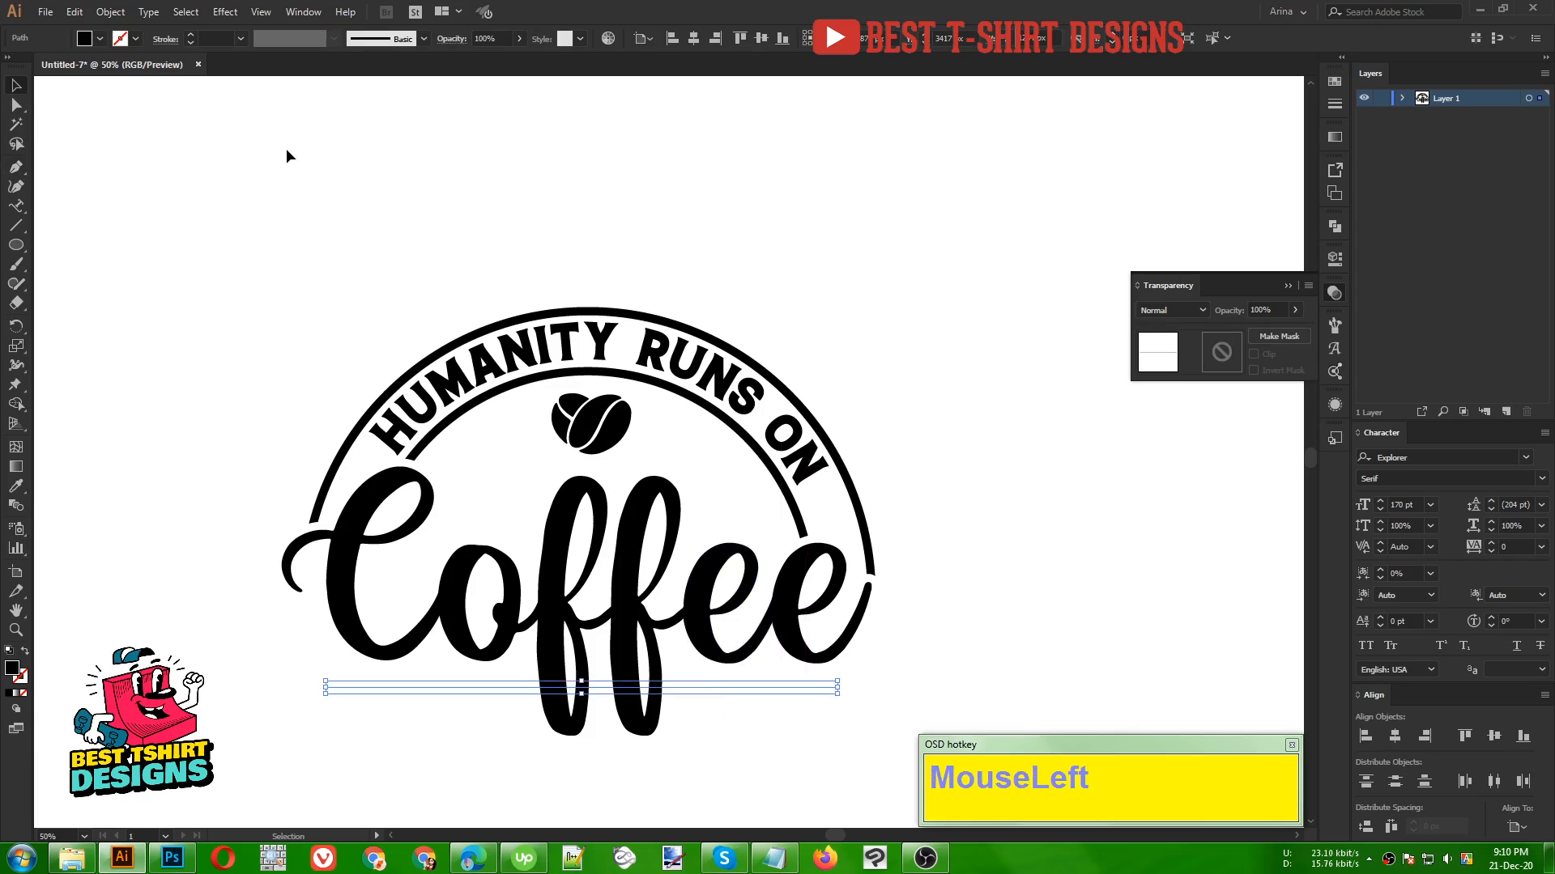
# Step: Swap the line's fill to a black stroke, set its weight to 20 pt and give it round caps
pyautogui.hotkey('shift', 'x')
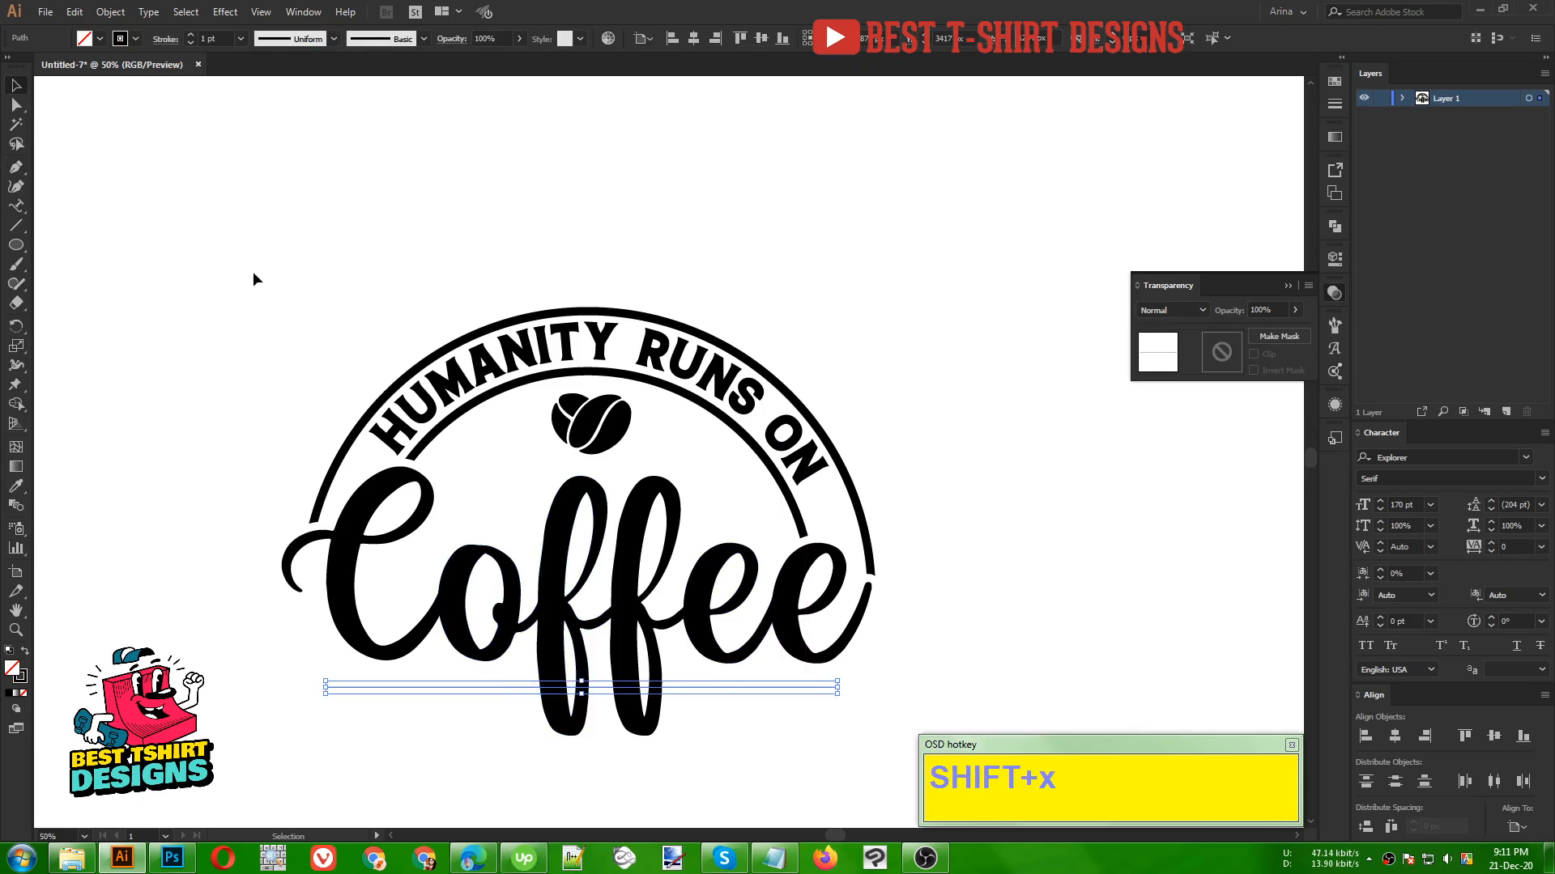
pyautogui.keyDown('shift'); pyautogui.scroll(1, 215, 39); pyautogui.keyUp('shift')
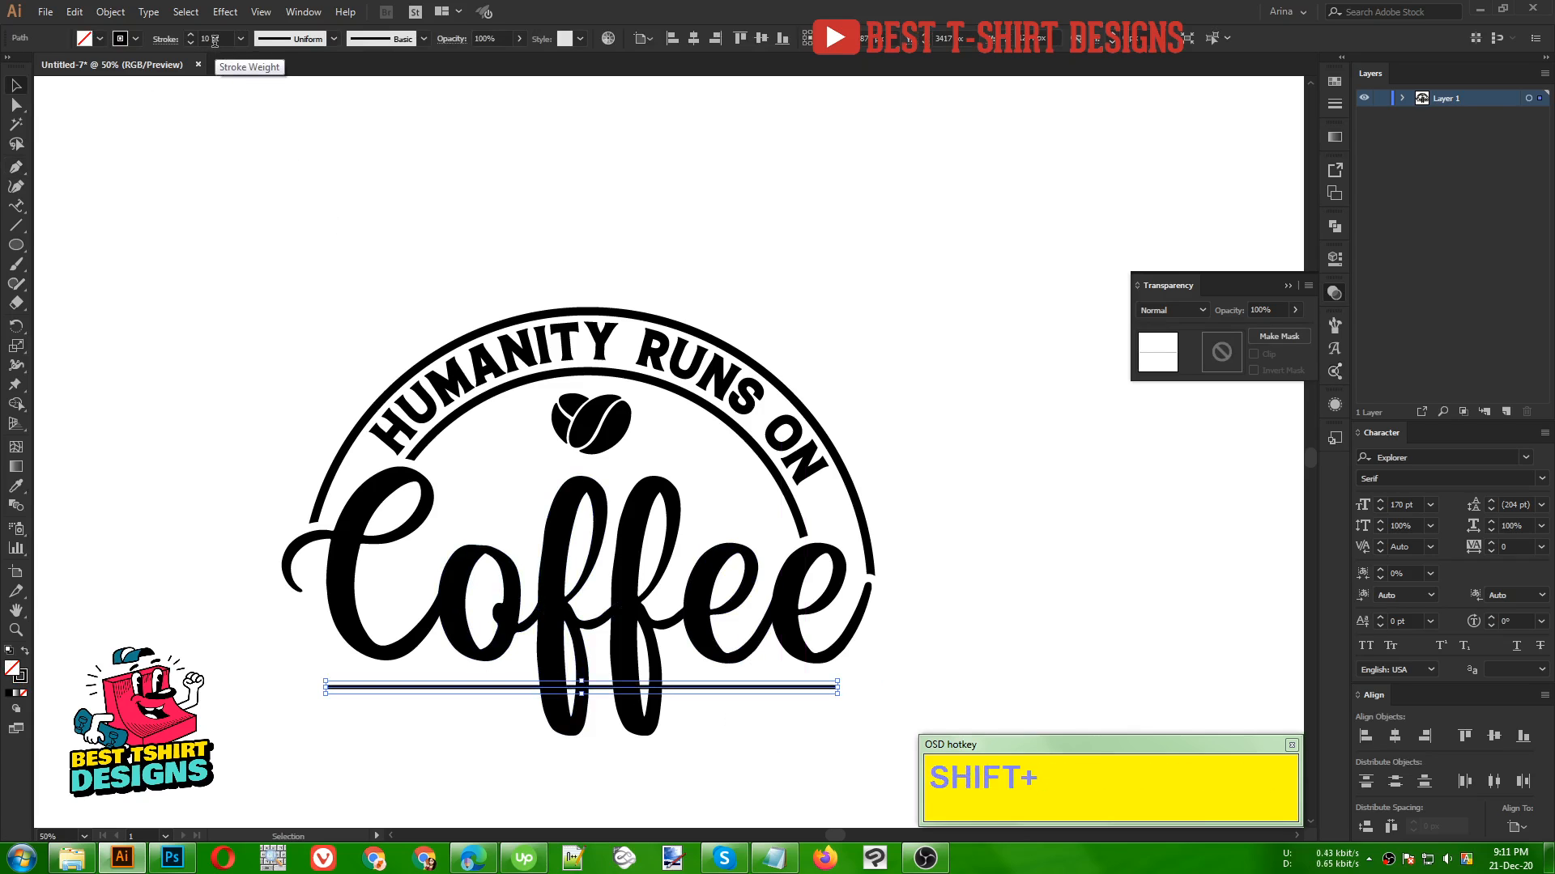
pyautogui.keyDown('shift'); pyautogui.scroll(1, 214, 41); pyautogui.keyUp('shift')
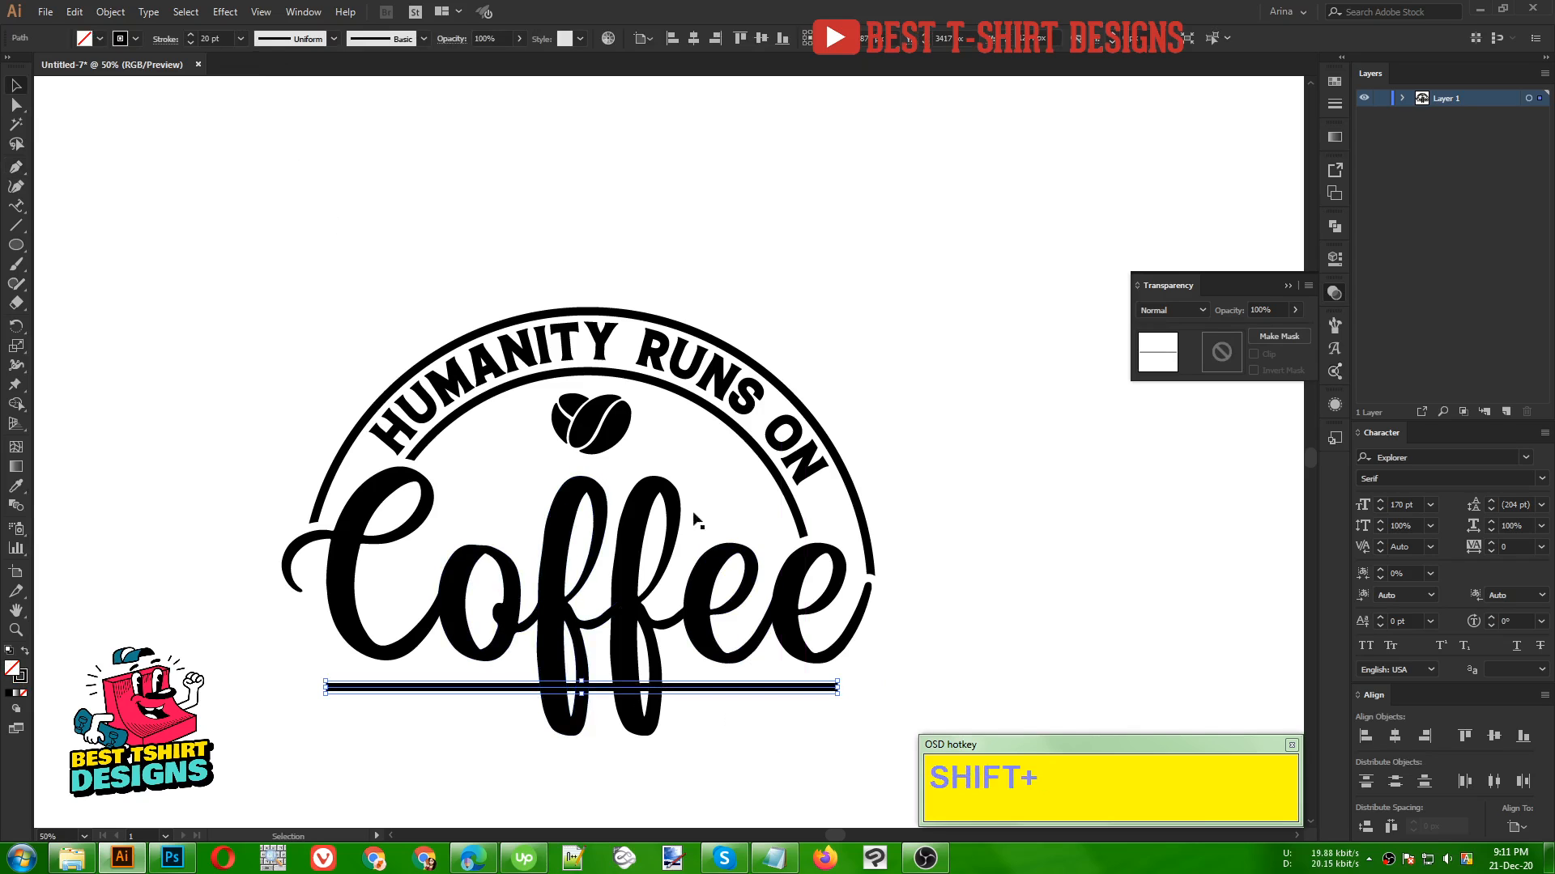
pyautogui.click(164, 42)
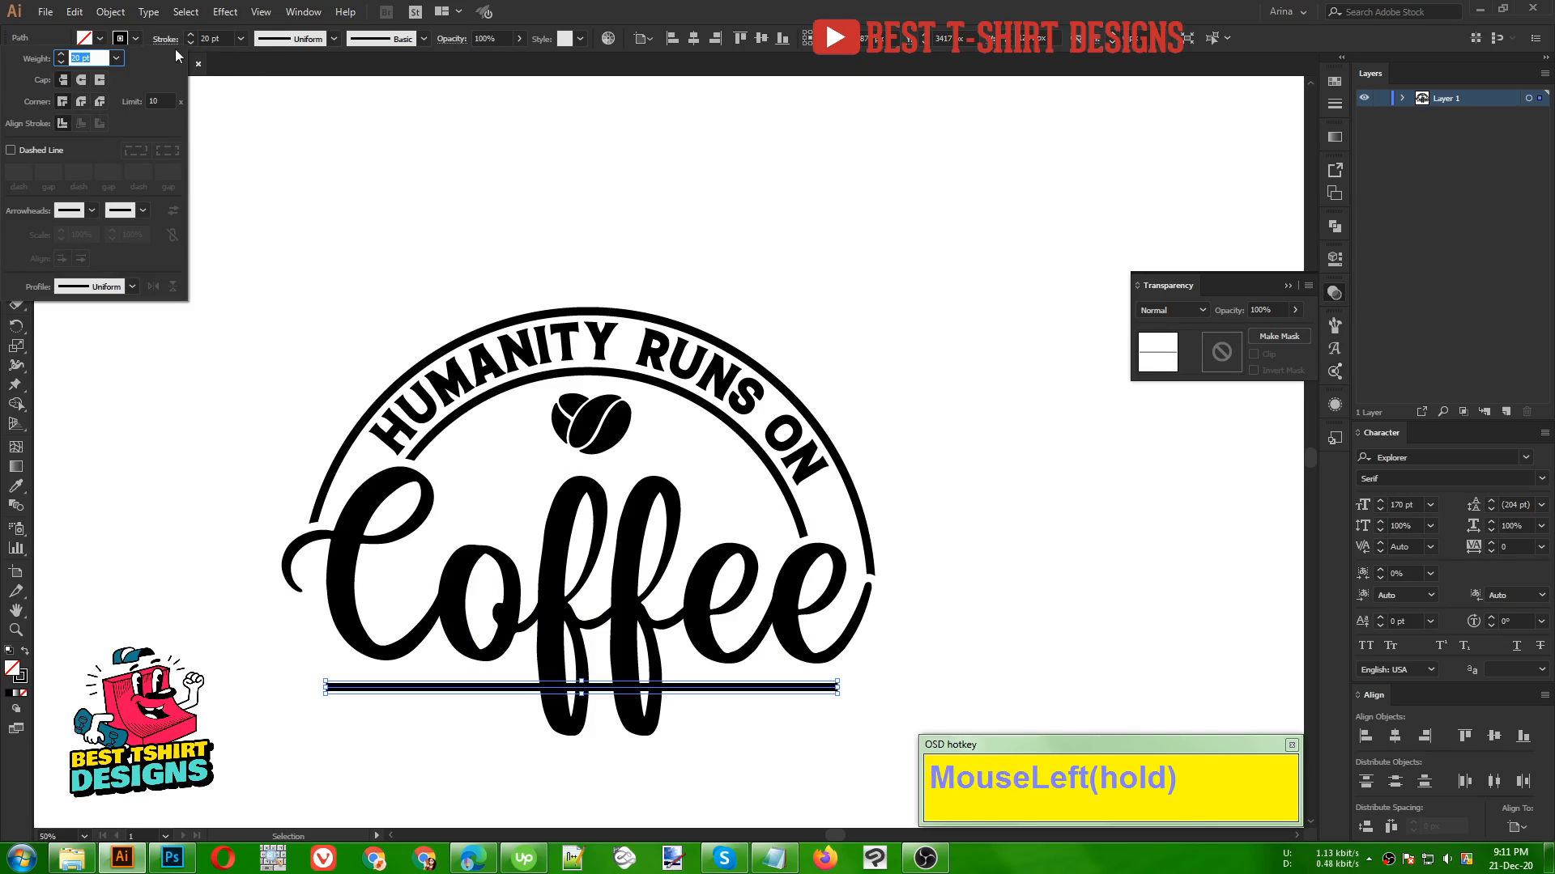
pyautogui.click(81, 81)
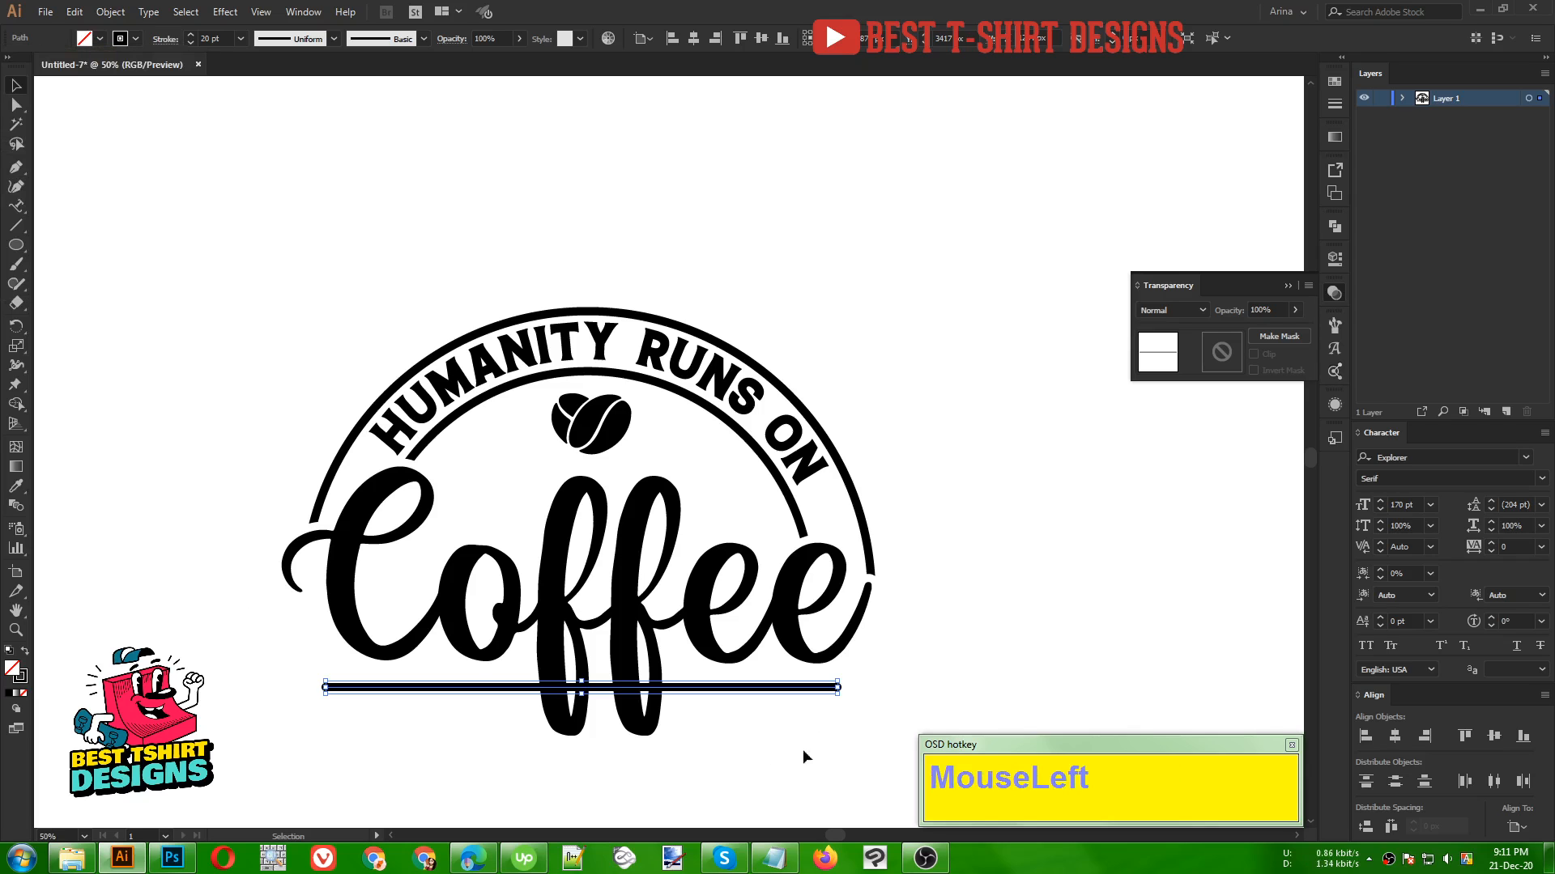
pyautogui.keyDown('alt'); pyautogui.scroll(5, 832, 685); pyautogui.keyUp('alt')
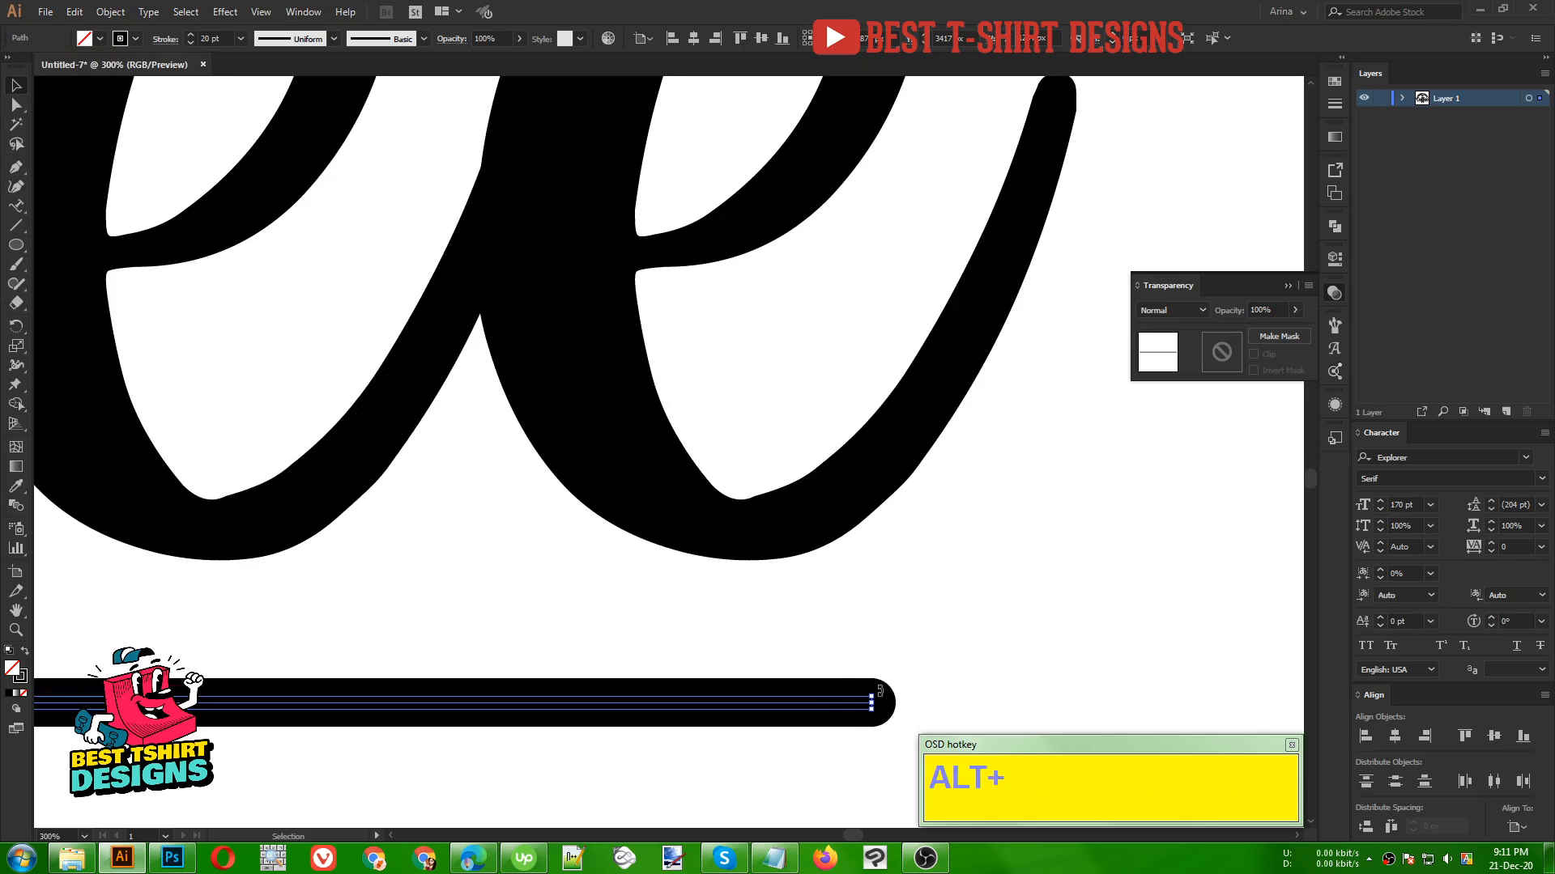
pyautogui.keyDown('alt'); pyautogui.scroll(-4, 872, 591); pyautogui.keyUp('alt')
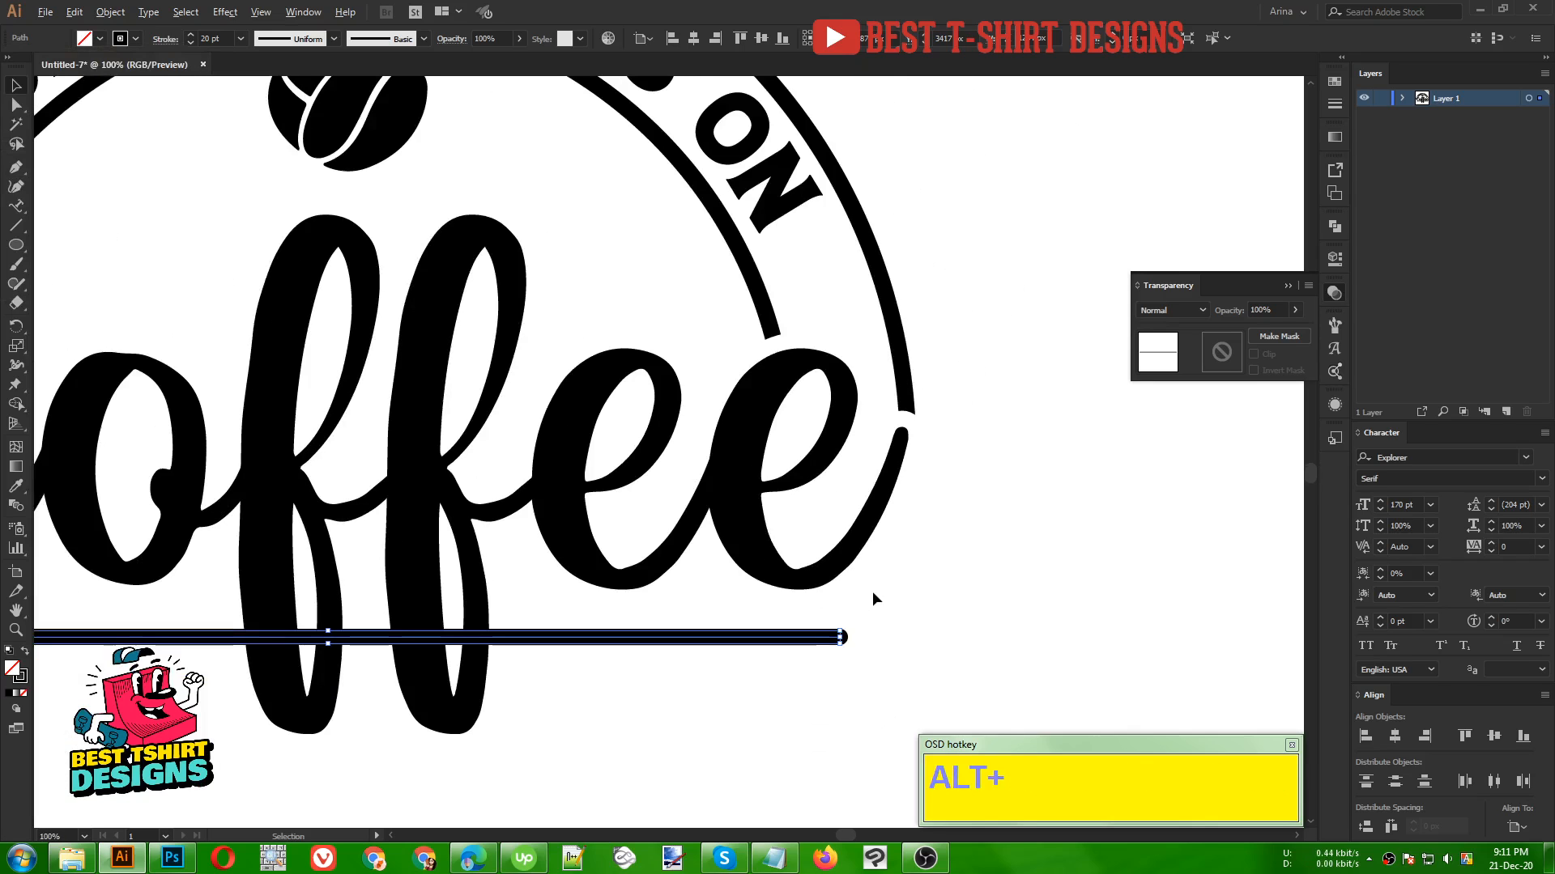
# Step: Nudge the horizontal line up slightly and expand its fill and stroke into a shape
pyautogui.press('Up')
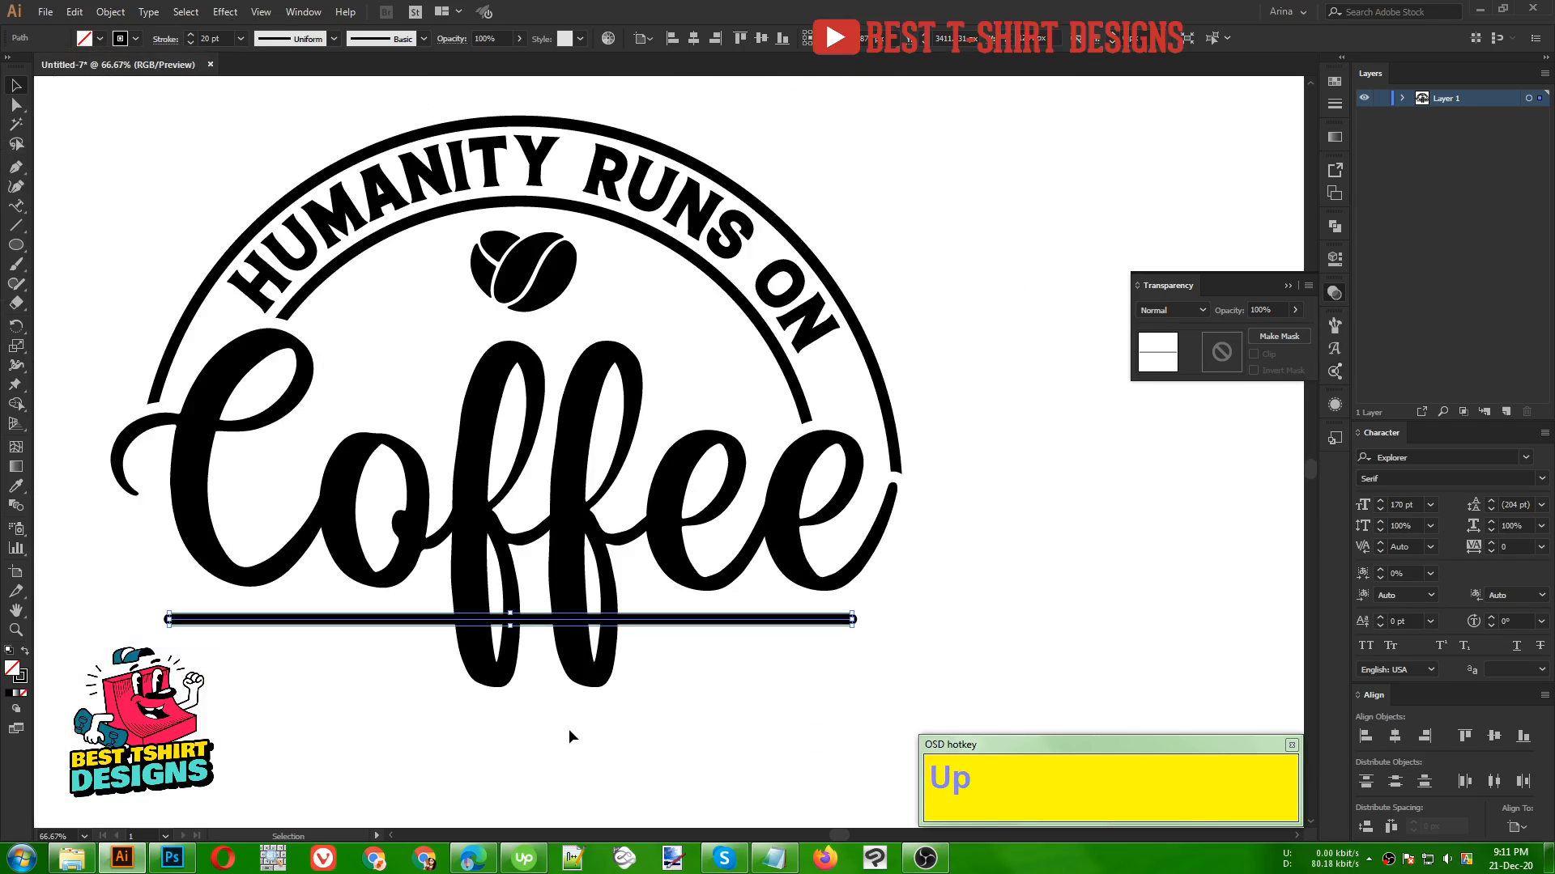
pyautogui.click(683, 722)
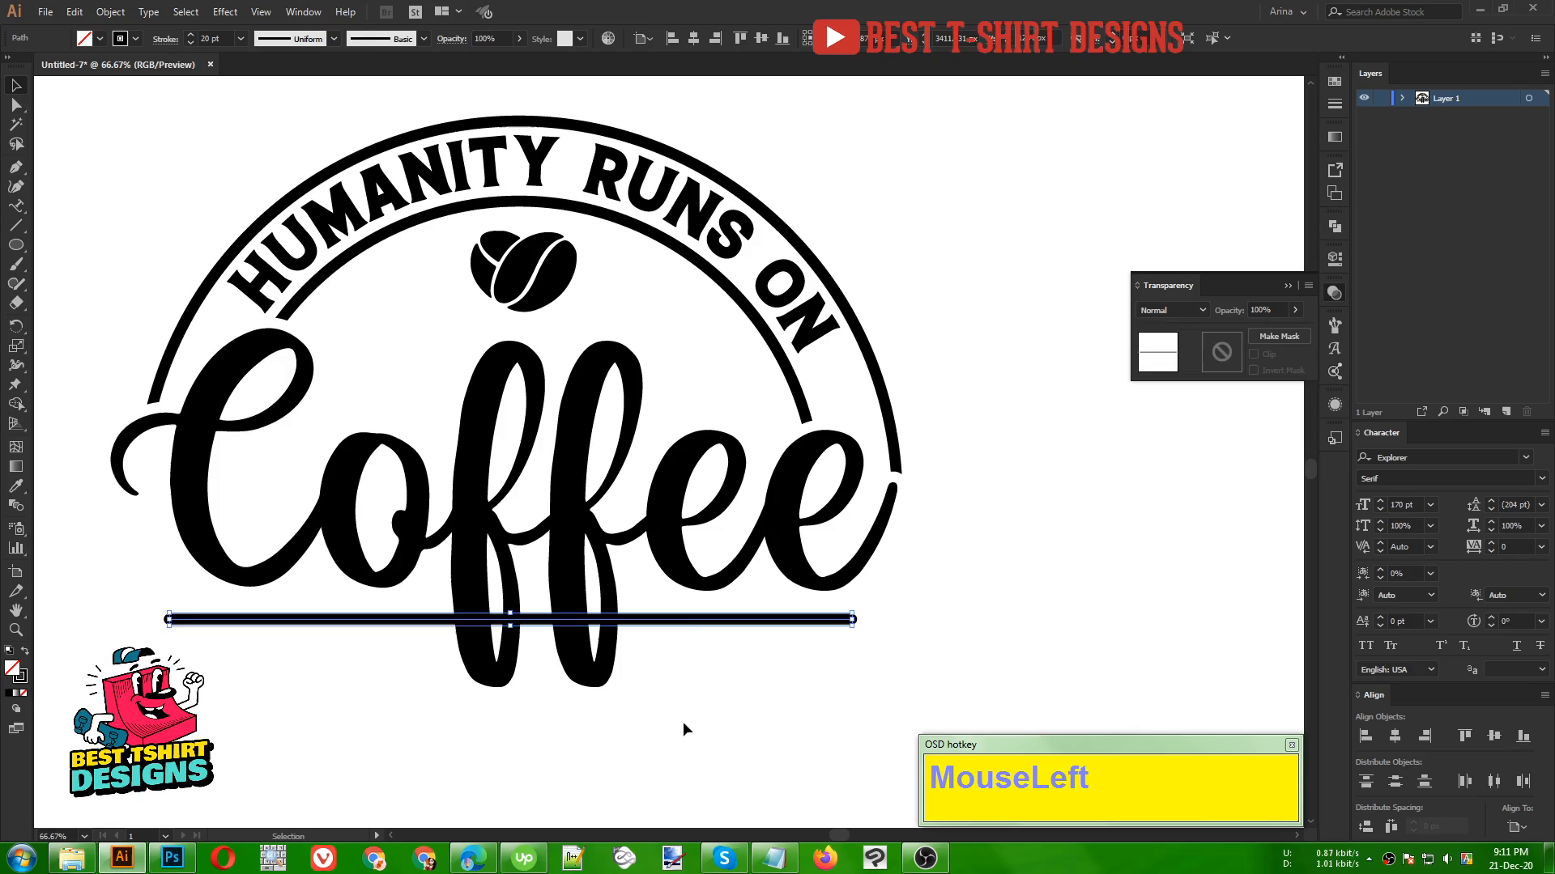
pyautogui.click(683, 622)
pyautogui.click(110, 11)
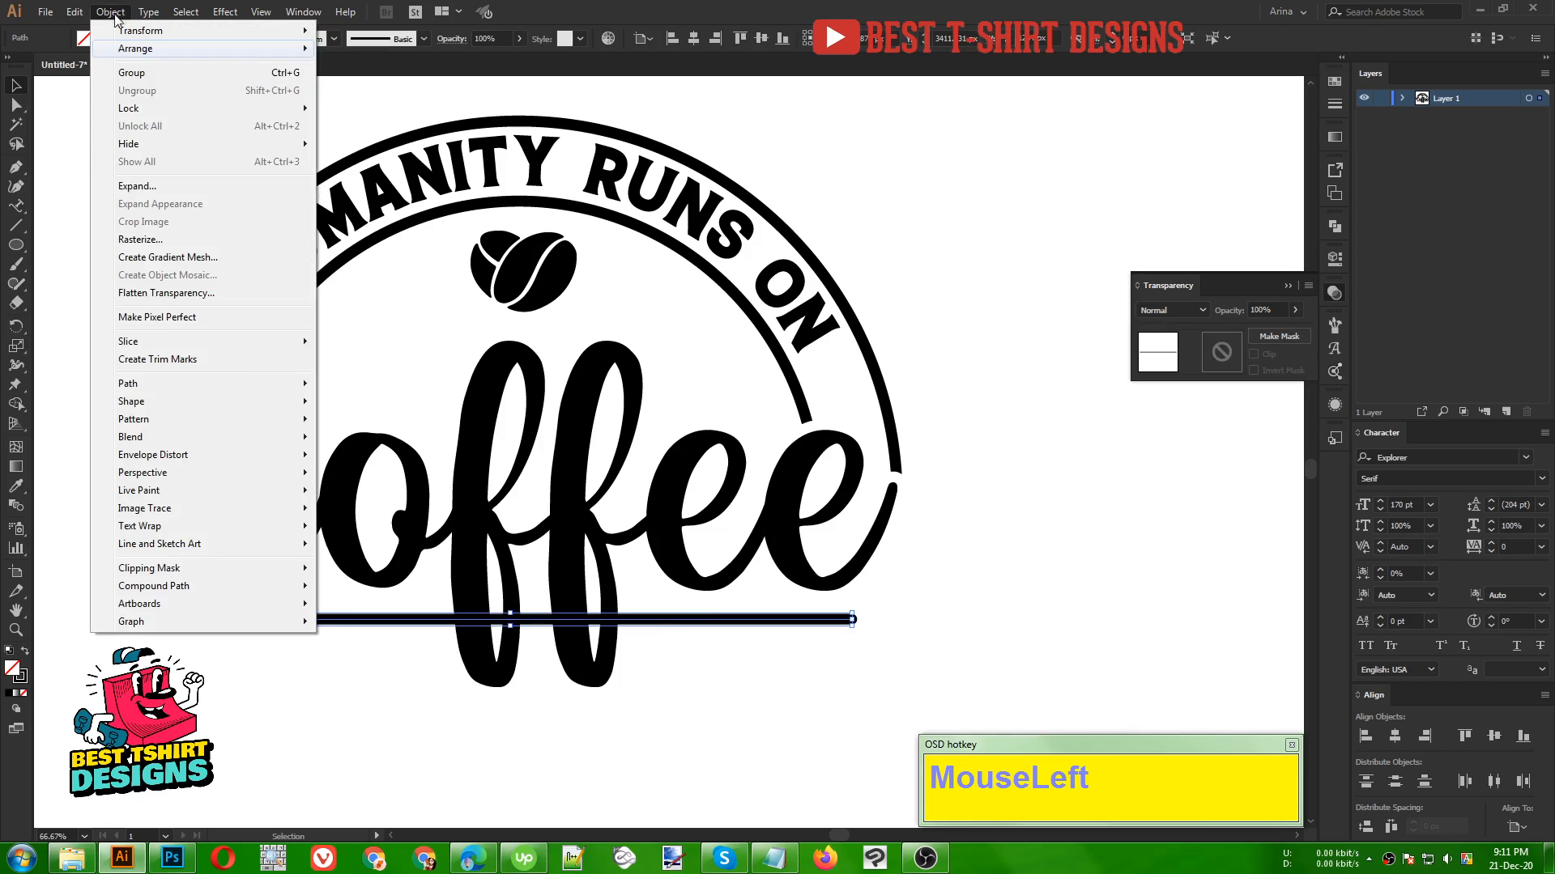
pyautogui.click(123, 180)
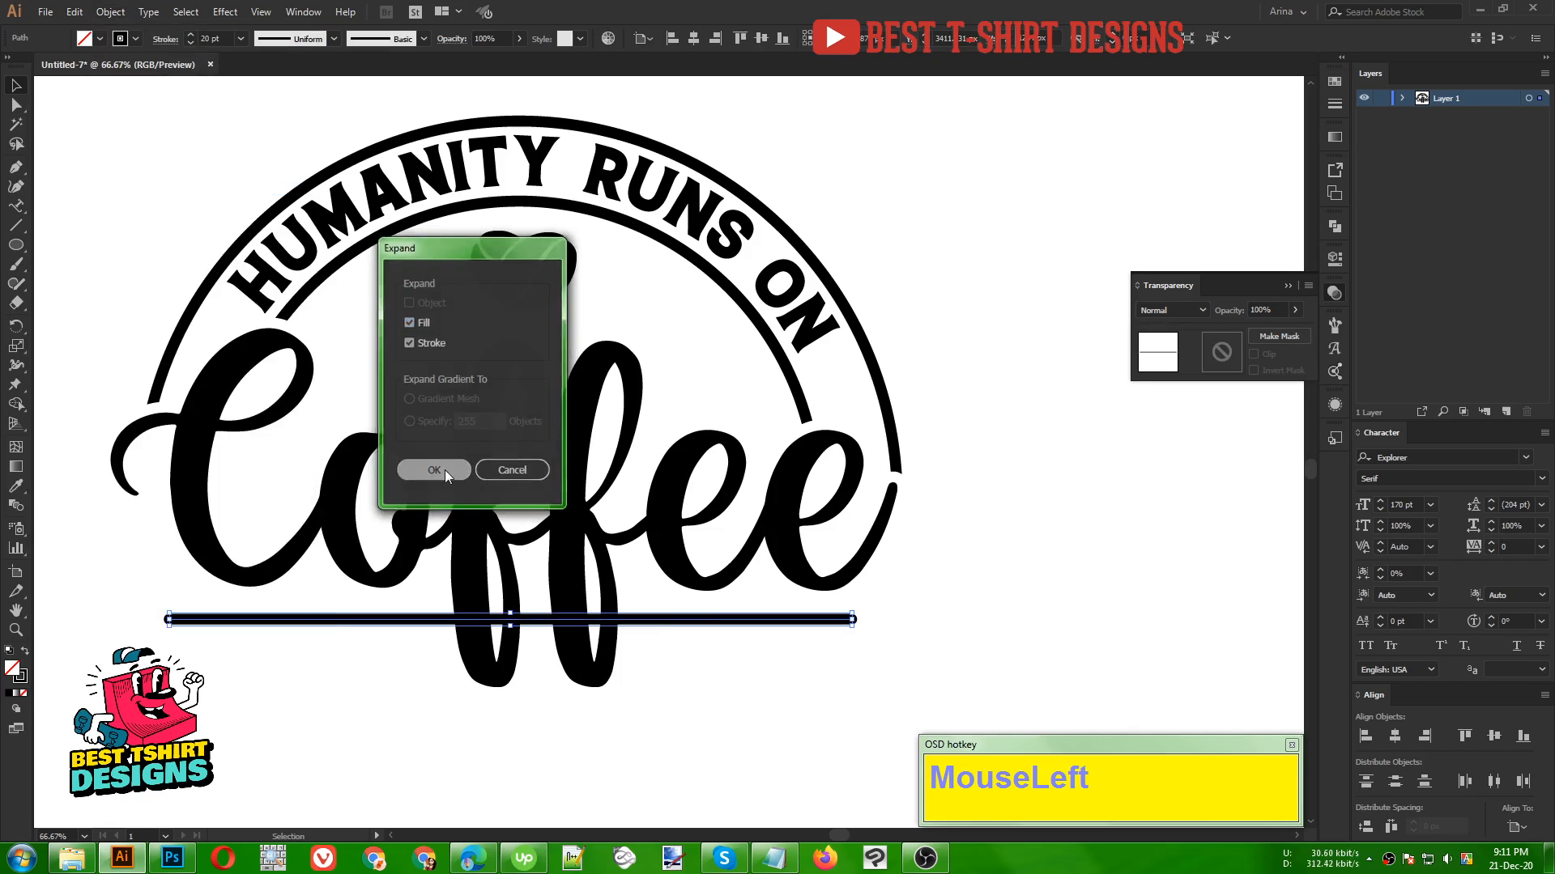
pyautogui.click(445, 470)
# Step: Offset the path of the horizontal line below Coffee by 10 px
pyautogui.scroll(1, 434, 633)
pyautogui.click(599, 735)
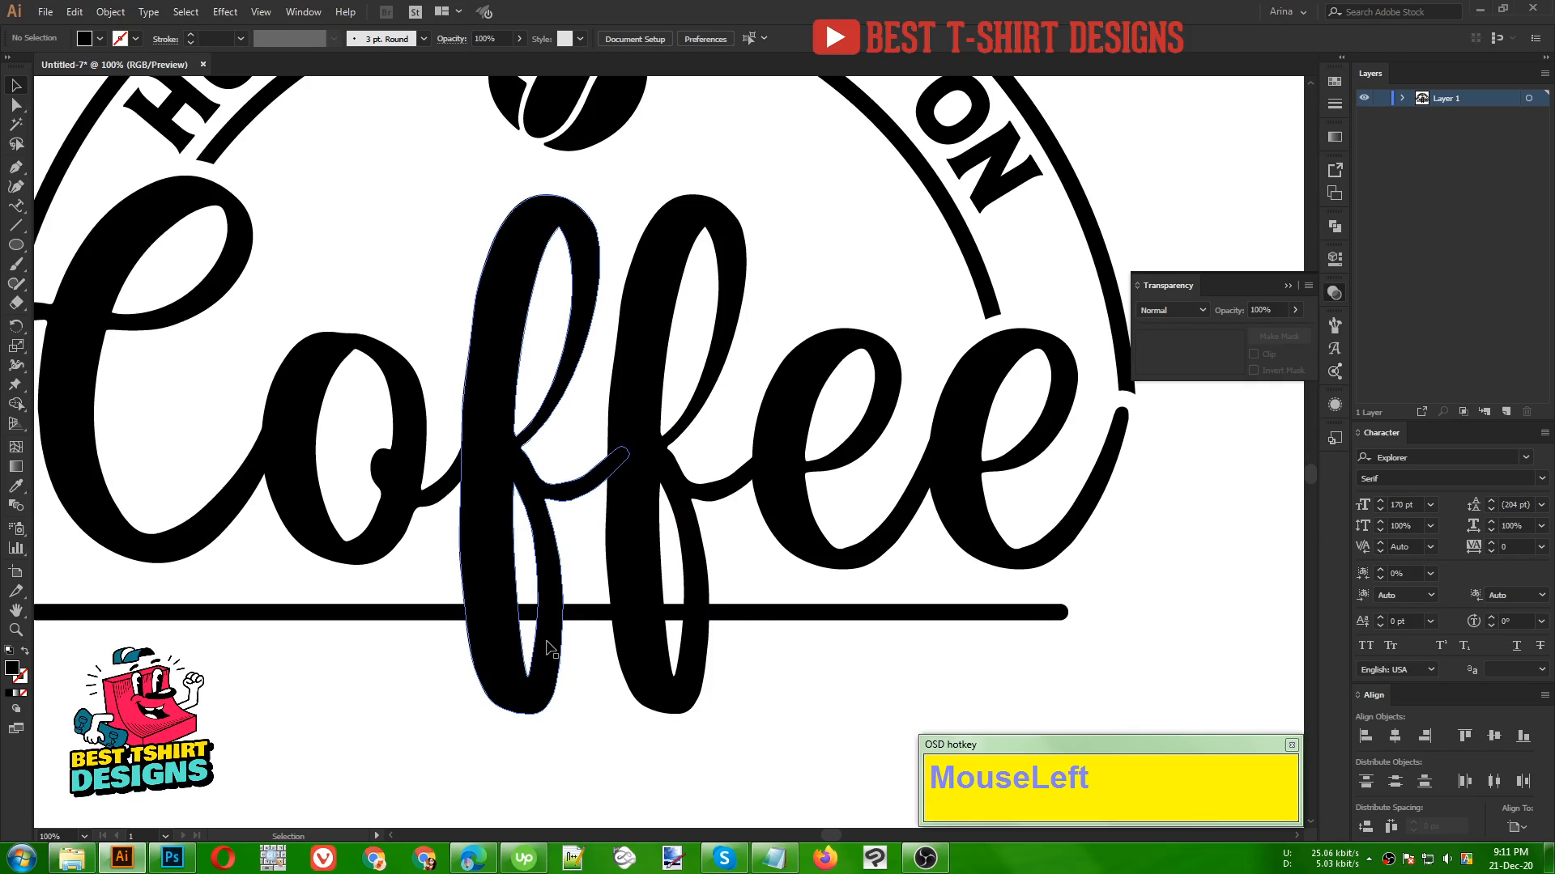
pyautogui.click(444, 620)
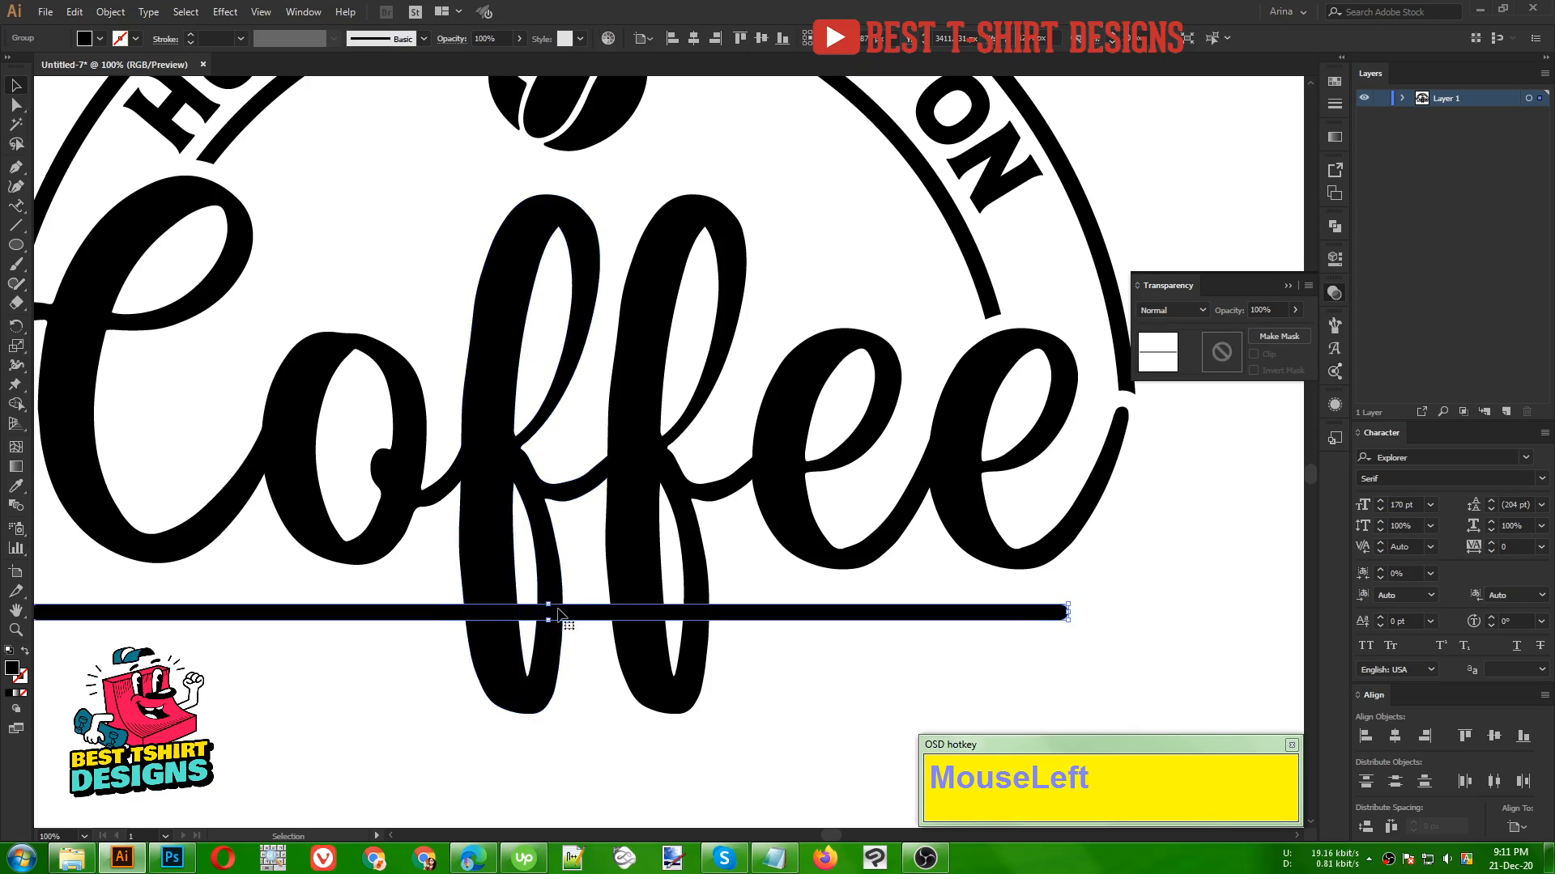
pyautogui.keyDown('alt'); pyautogui.scroll(-1, 846, 536); pyautogui.keyUp('alt')
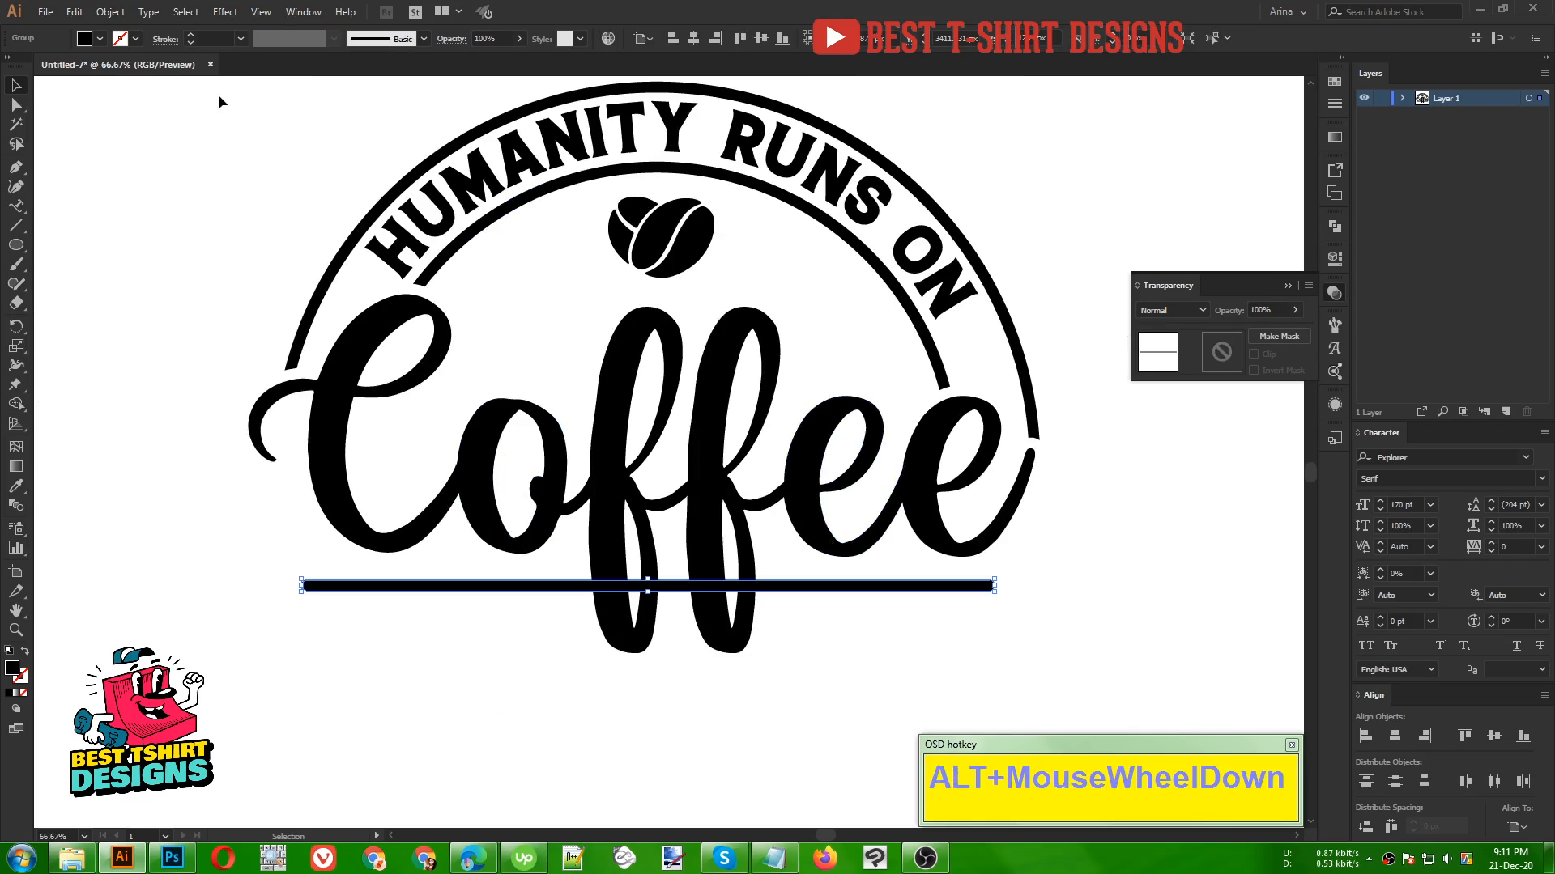
pyautogui.click(110, 12)
pyautogui.moveTo(172, 385)
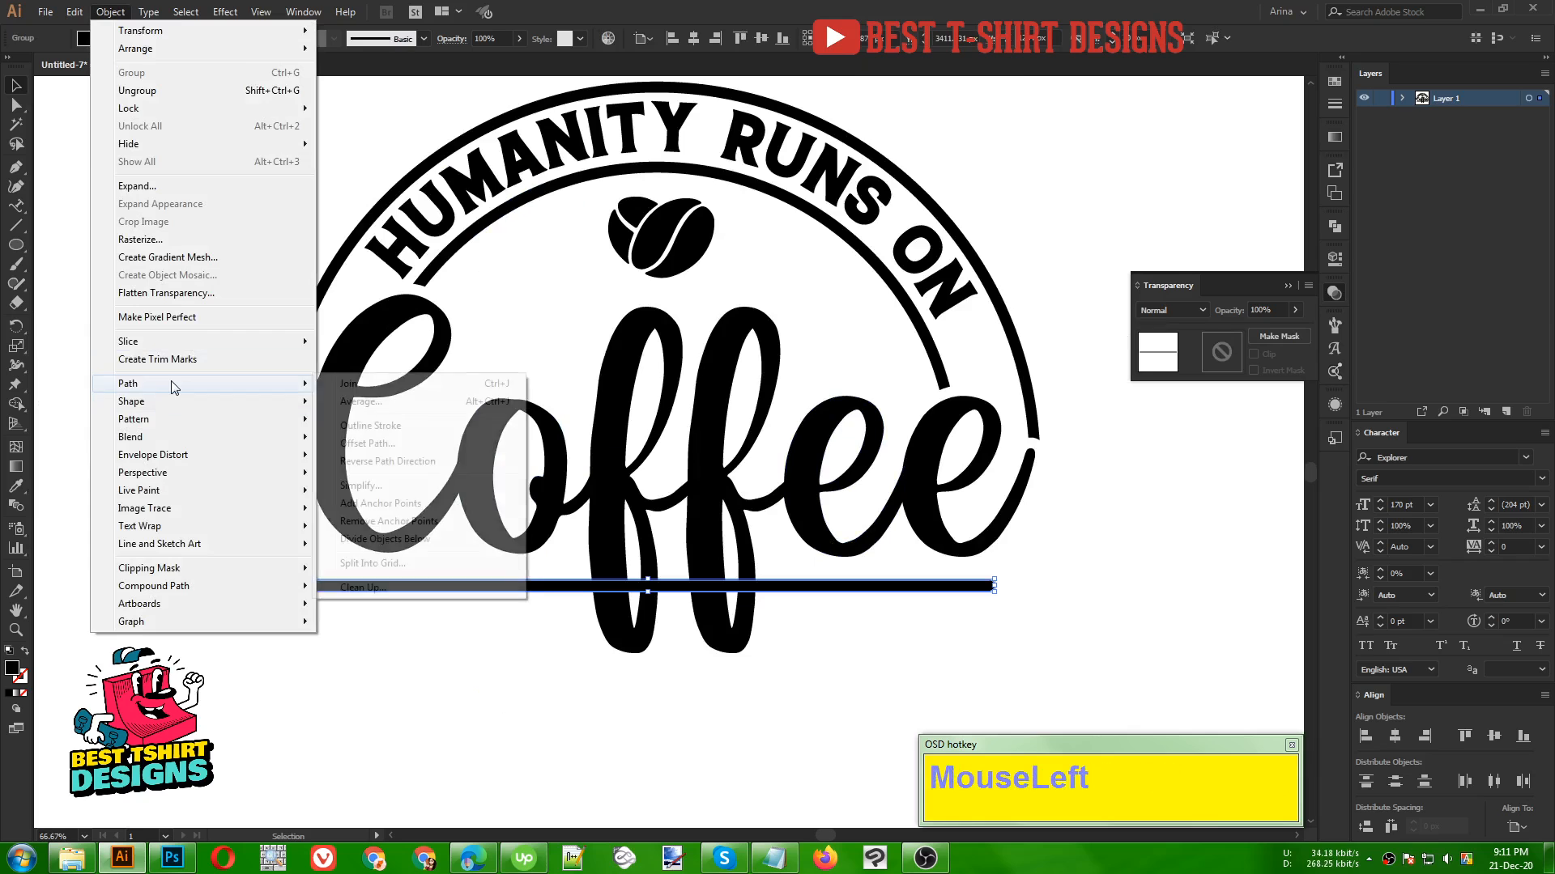
pyautogui.click(367, 444)
pyautogui.click(964, 282)
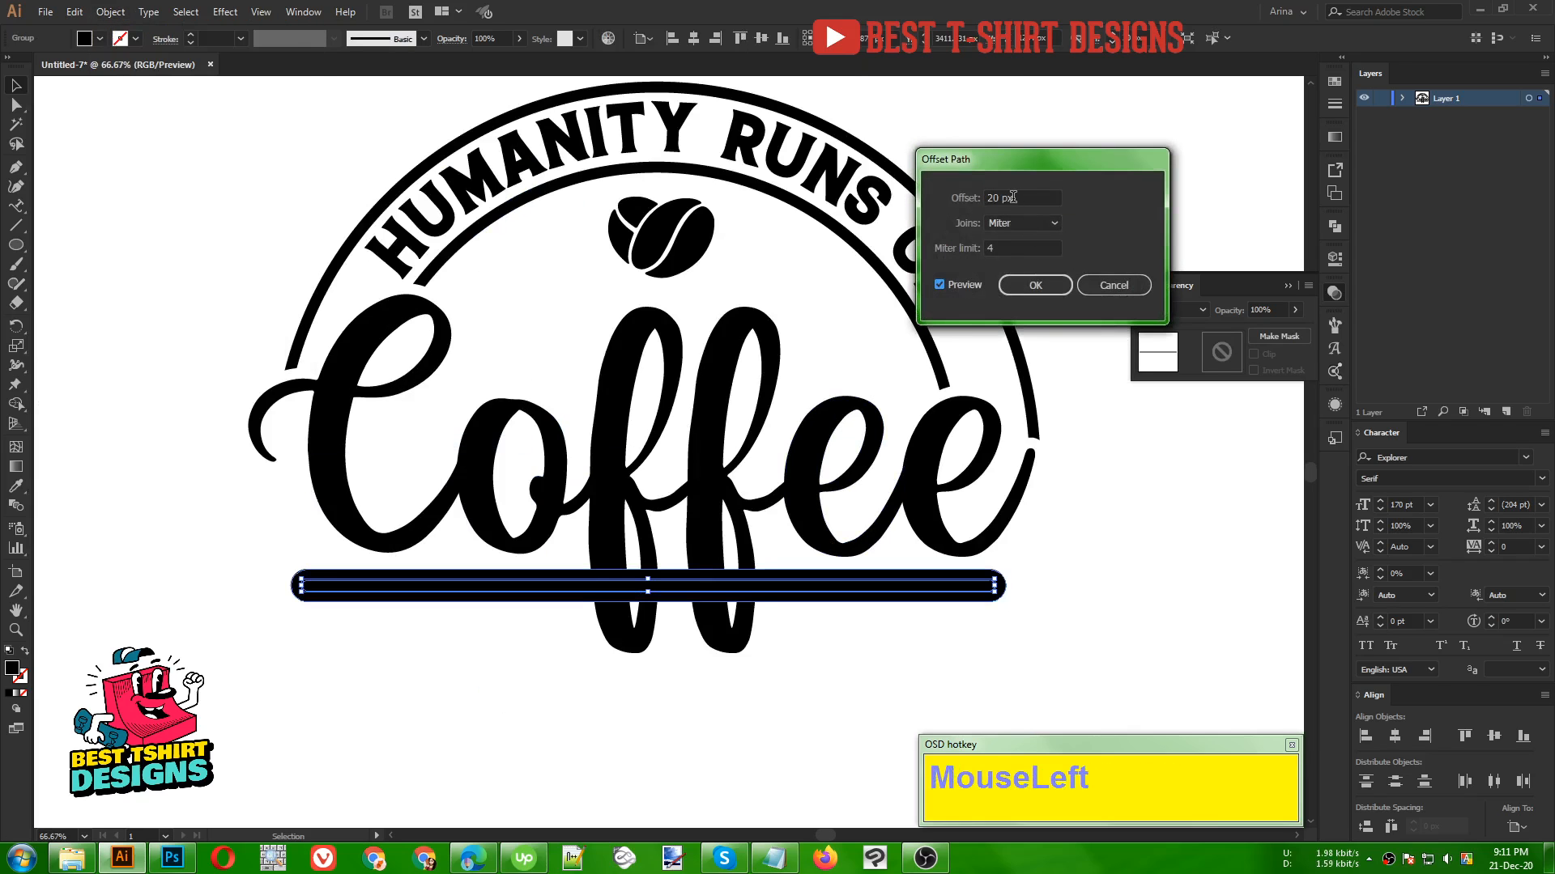
pyautogui.hotkey('shift', 'Down')
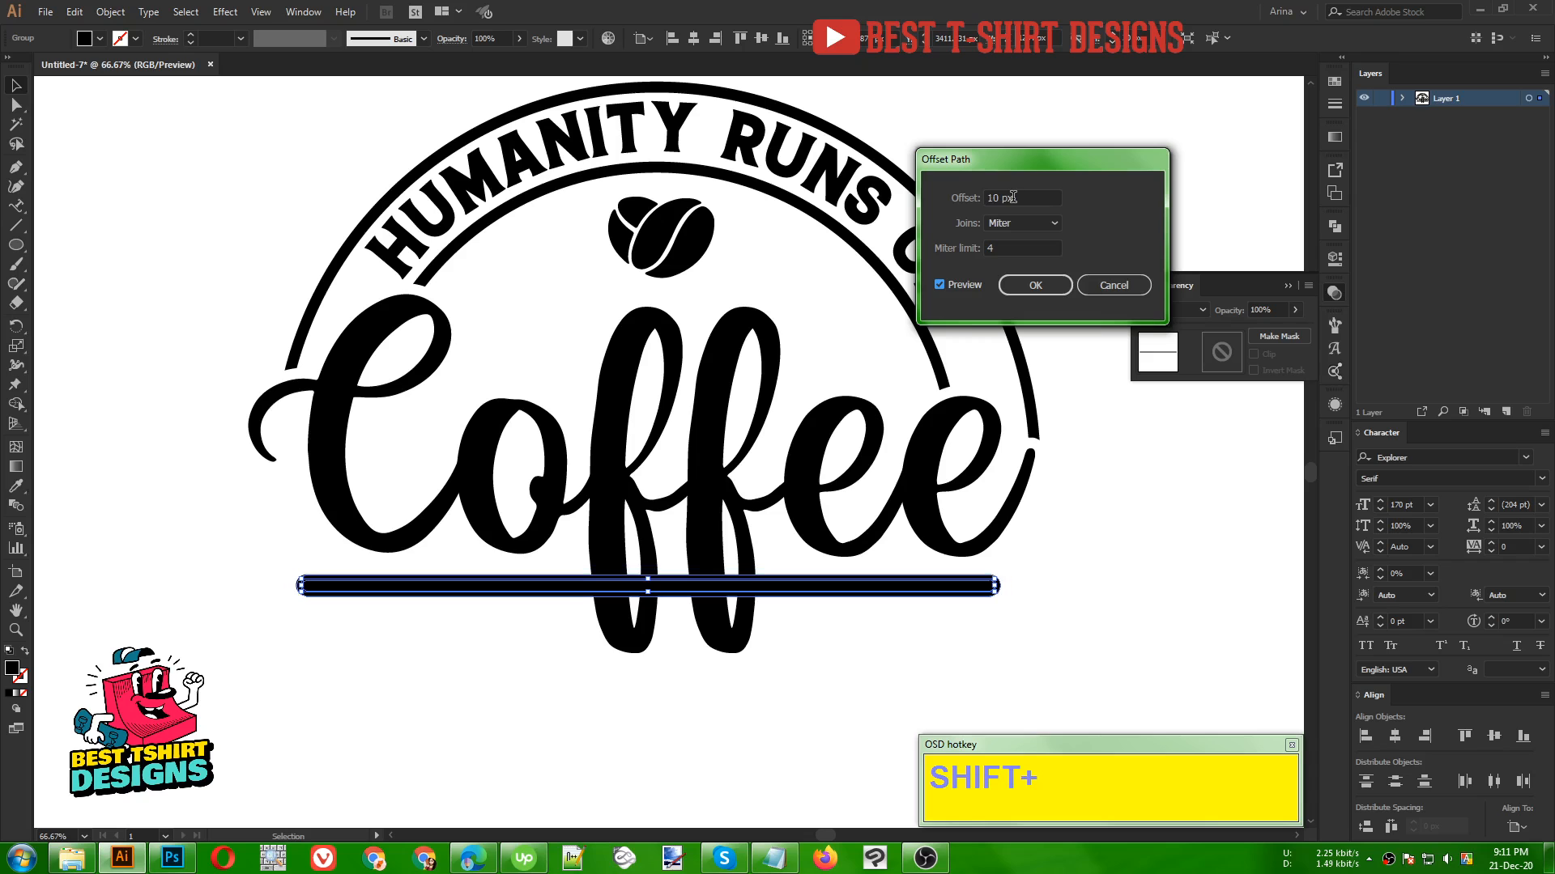
pyautogui.click(1035, 285)
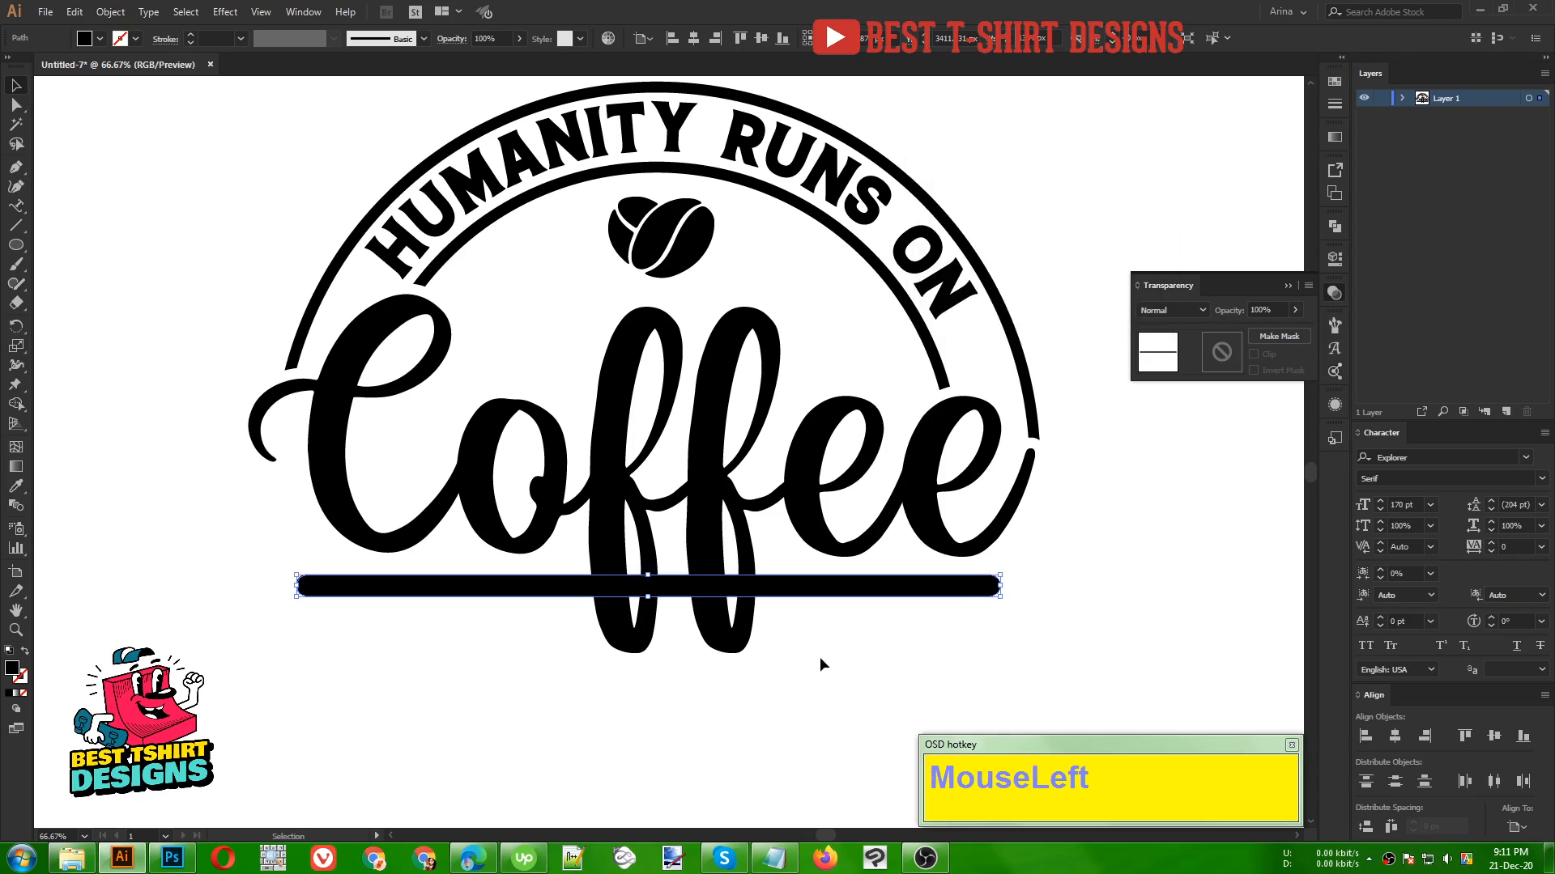
# Step: Cut the offset line shape and paste it in place into a new non-clipping opacity mask on the Coffee lettering
pyautogui.hotkey('ctrl', 'x')
pyautogui.keyDown('alt'); pyautogui.scroll(1, 769, 652); pyautogui.keyUp('alt')
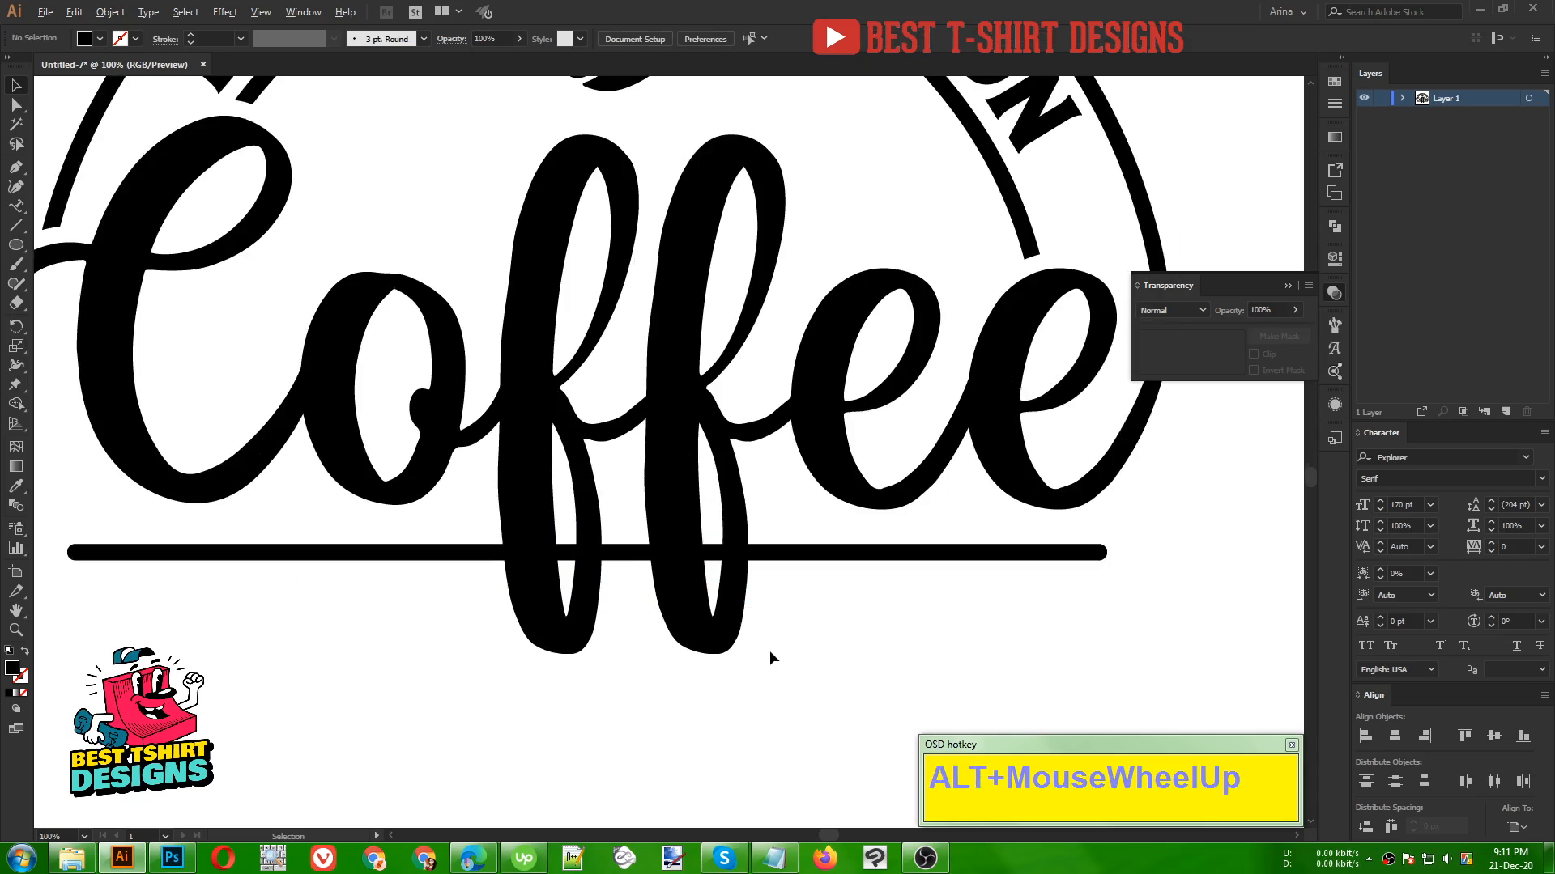
pyautogui.click(698, 617)
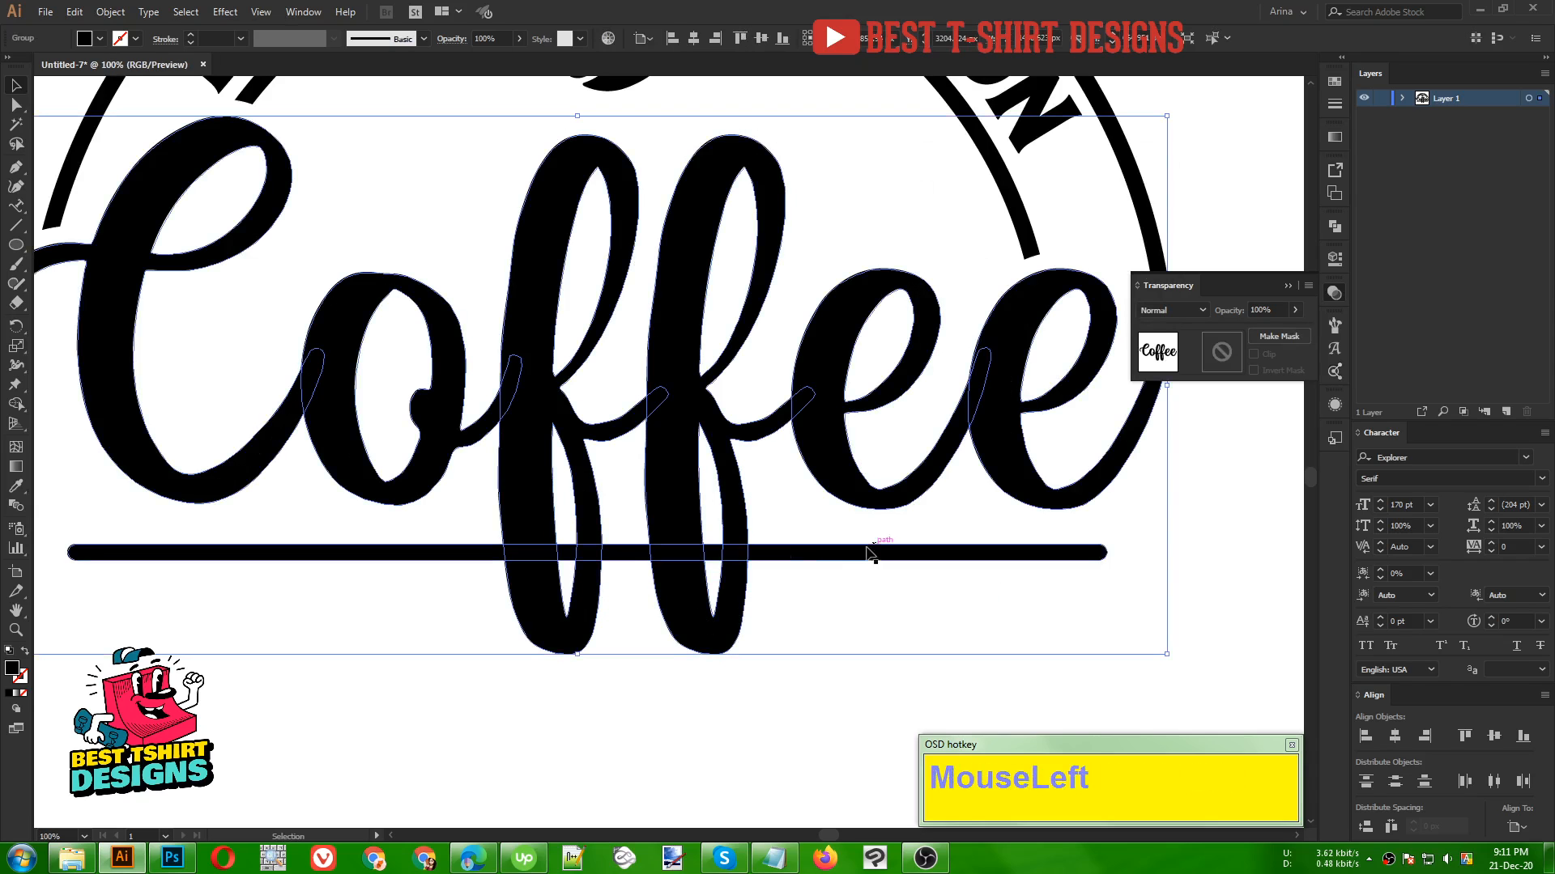
pyautogui.click(1220, 357)
pyautogui.click(1266, 356)
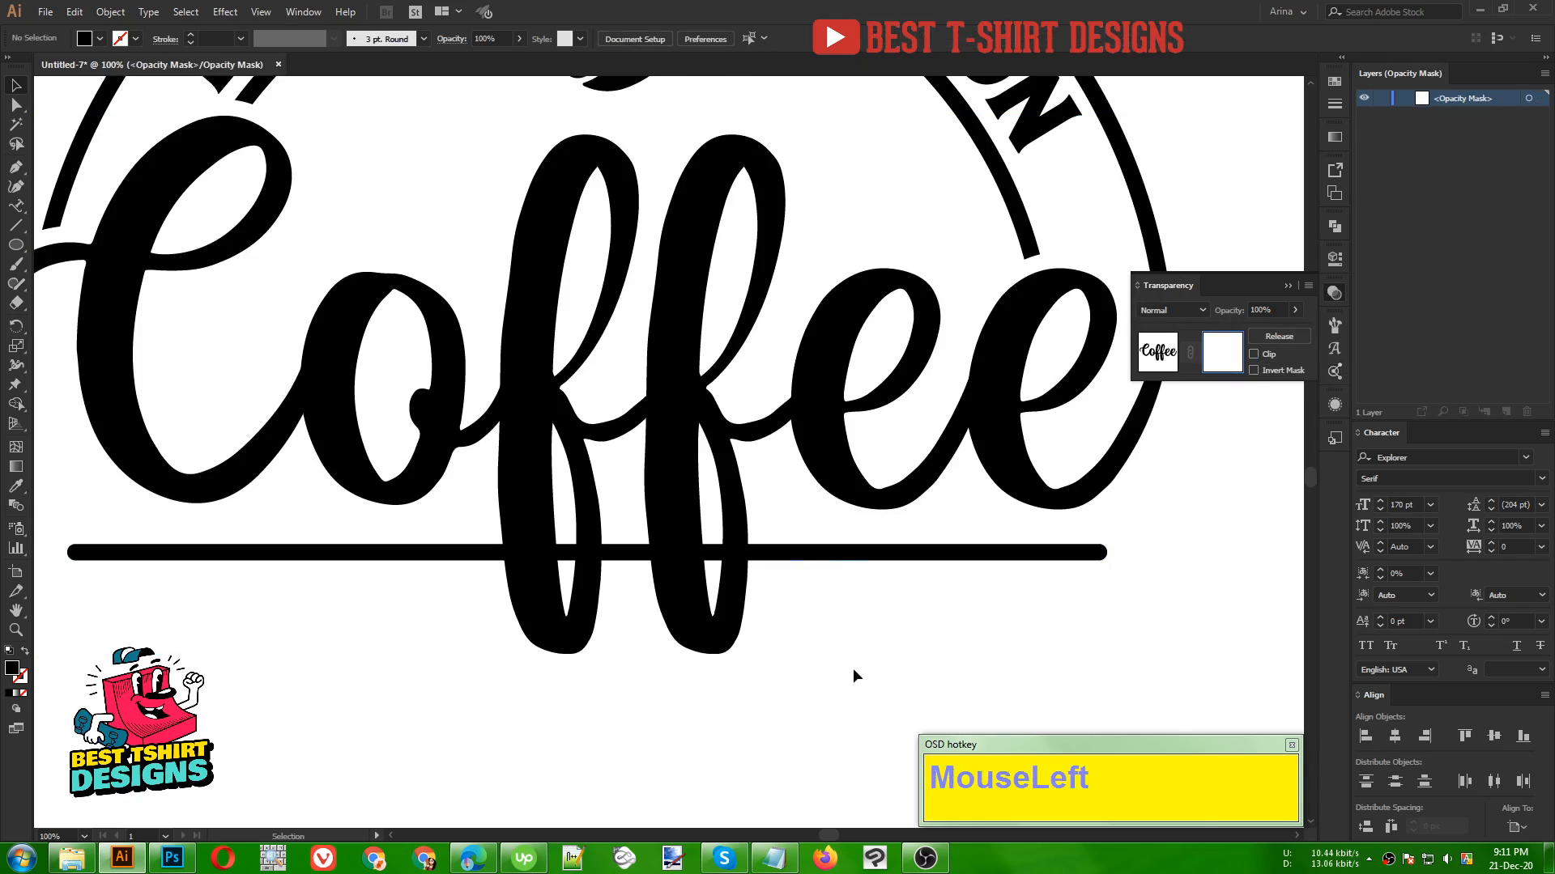
pyautogui.press('ctrl')
pyautogui.hotkey('ctrl', 'f')
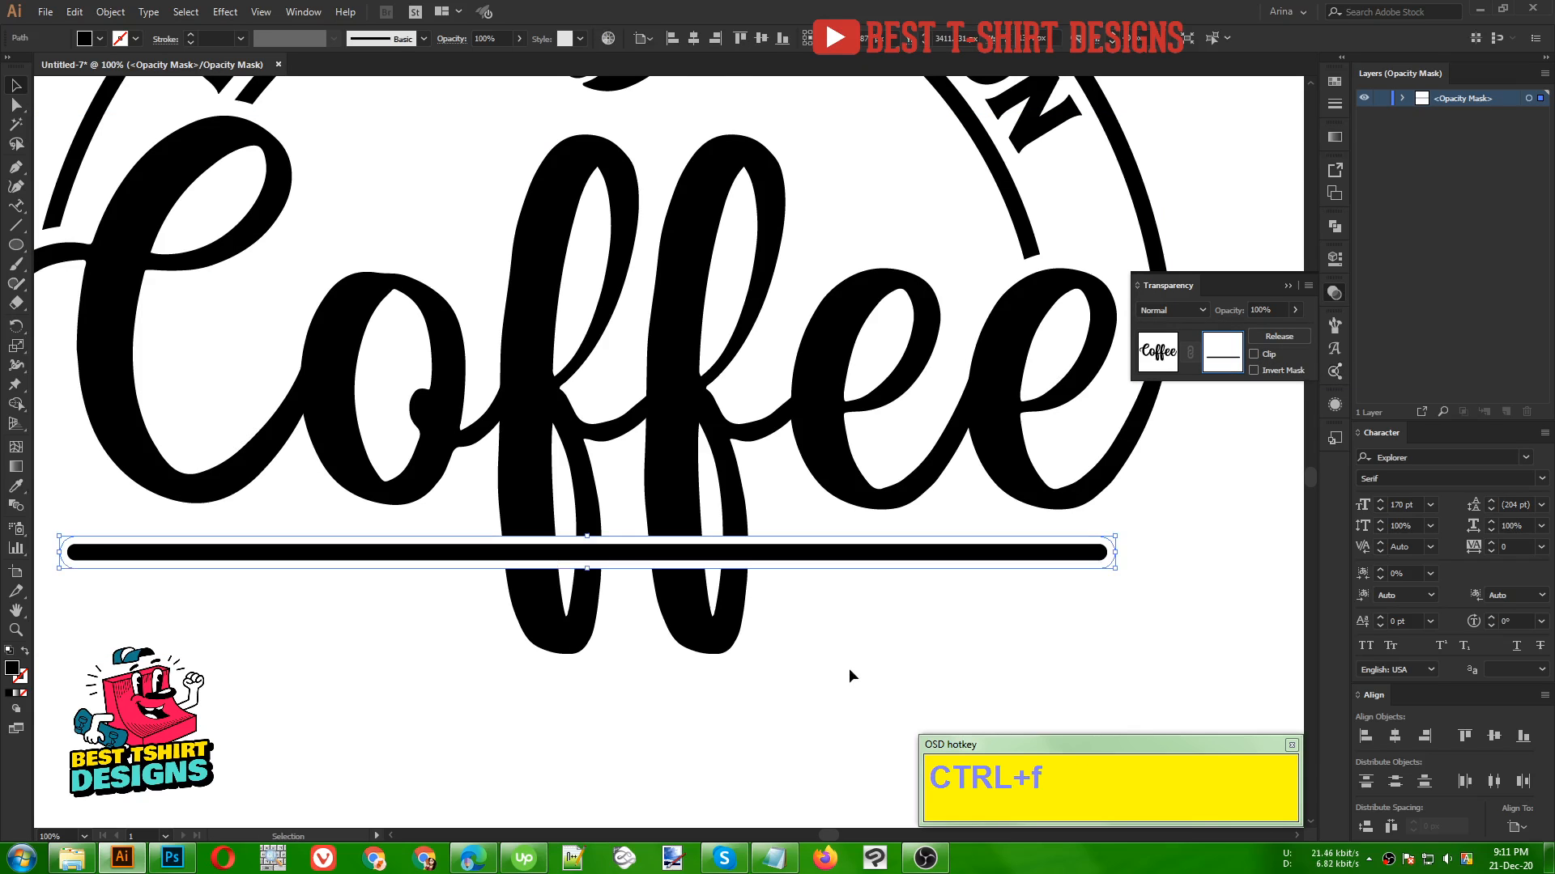
pyautogui.click(849, 672)
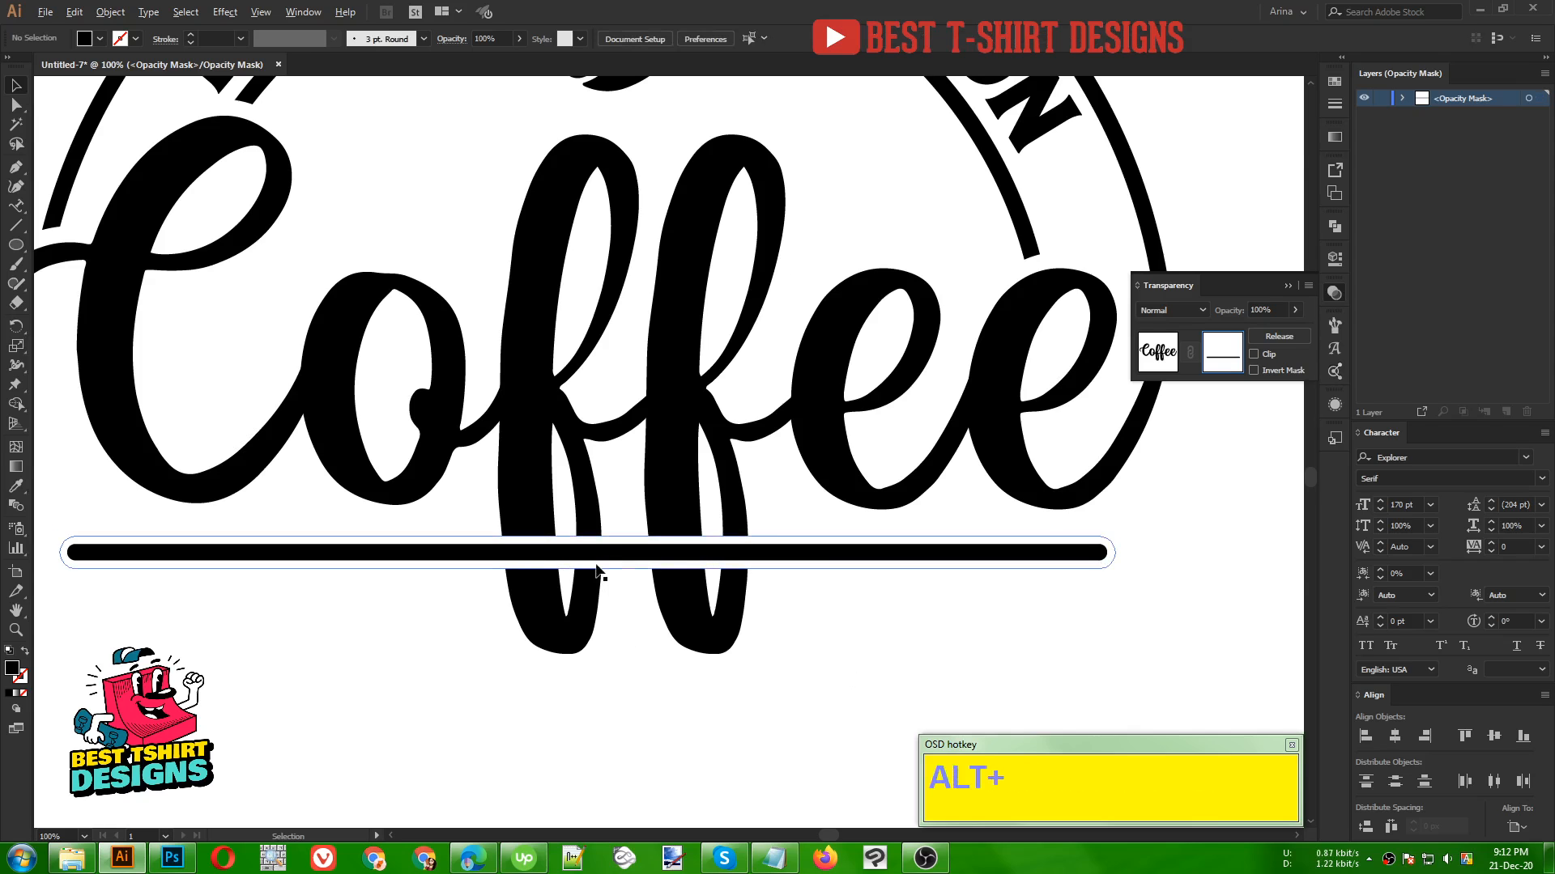
# Step: Erase the mask shape over the first f's left stem and the second f's right stroke, and return to editing the artwork
pyautogui.scroll(1, 593, 565)
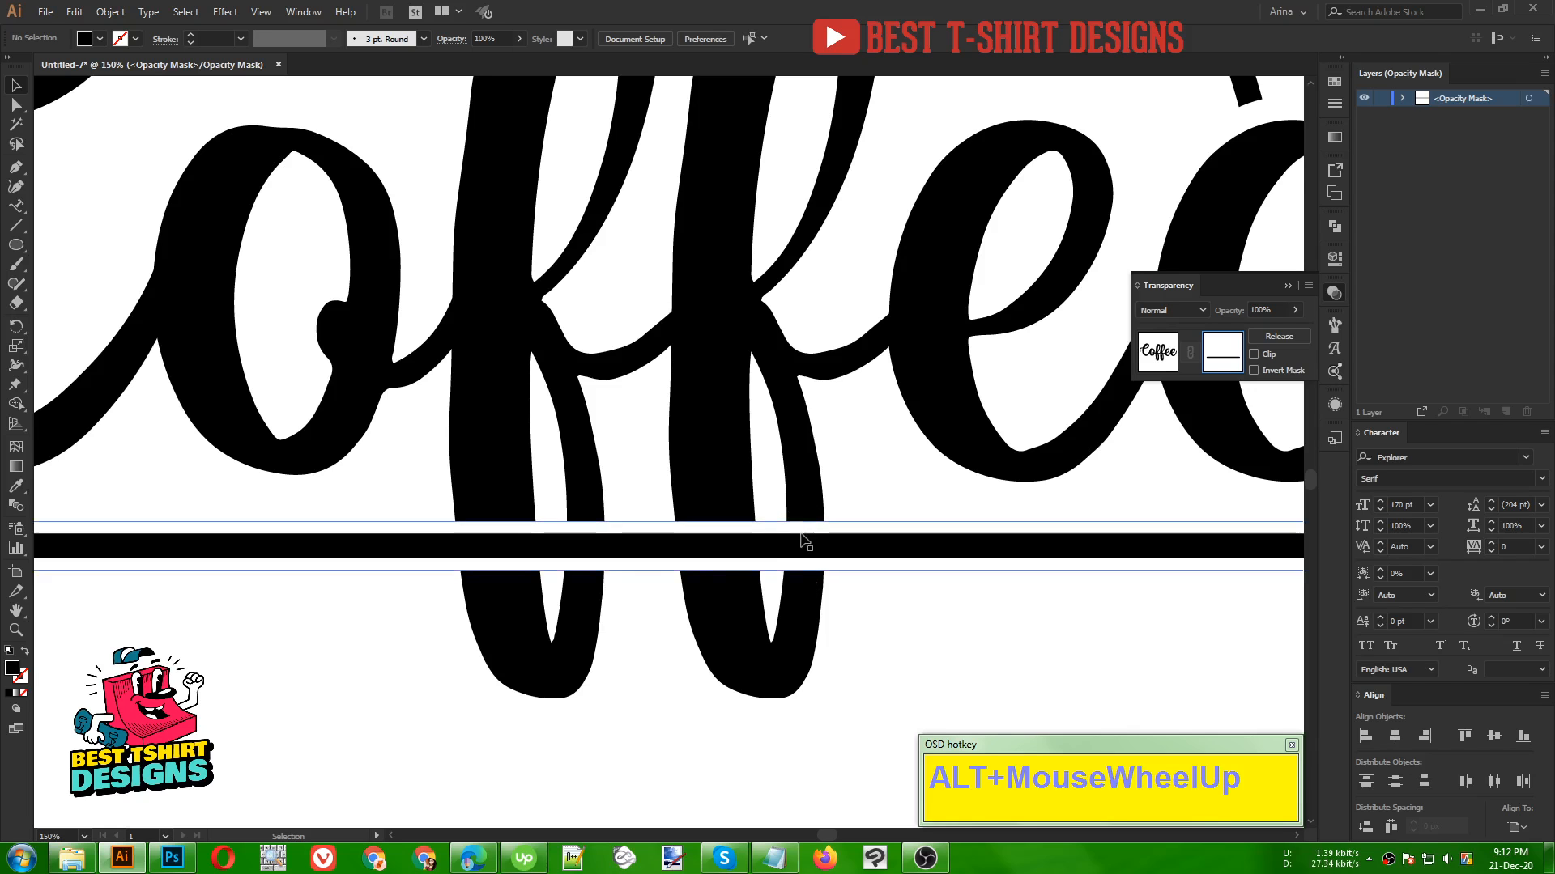
pyautogui.scroll(-1, 694, 590)
pyautogui.click(510, 559)
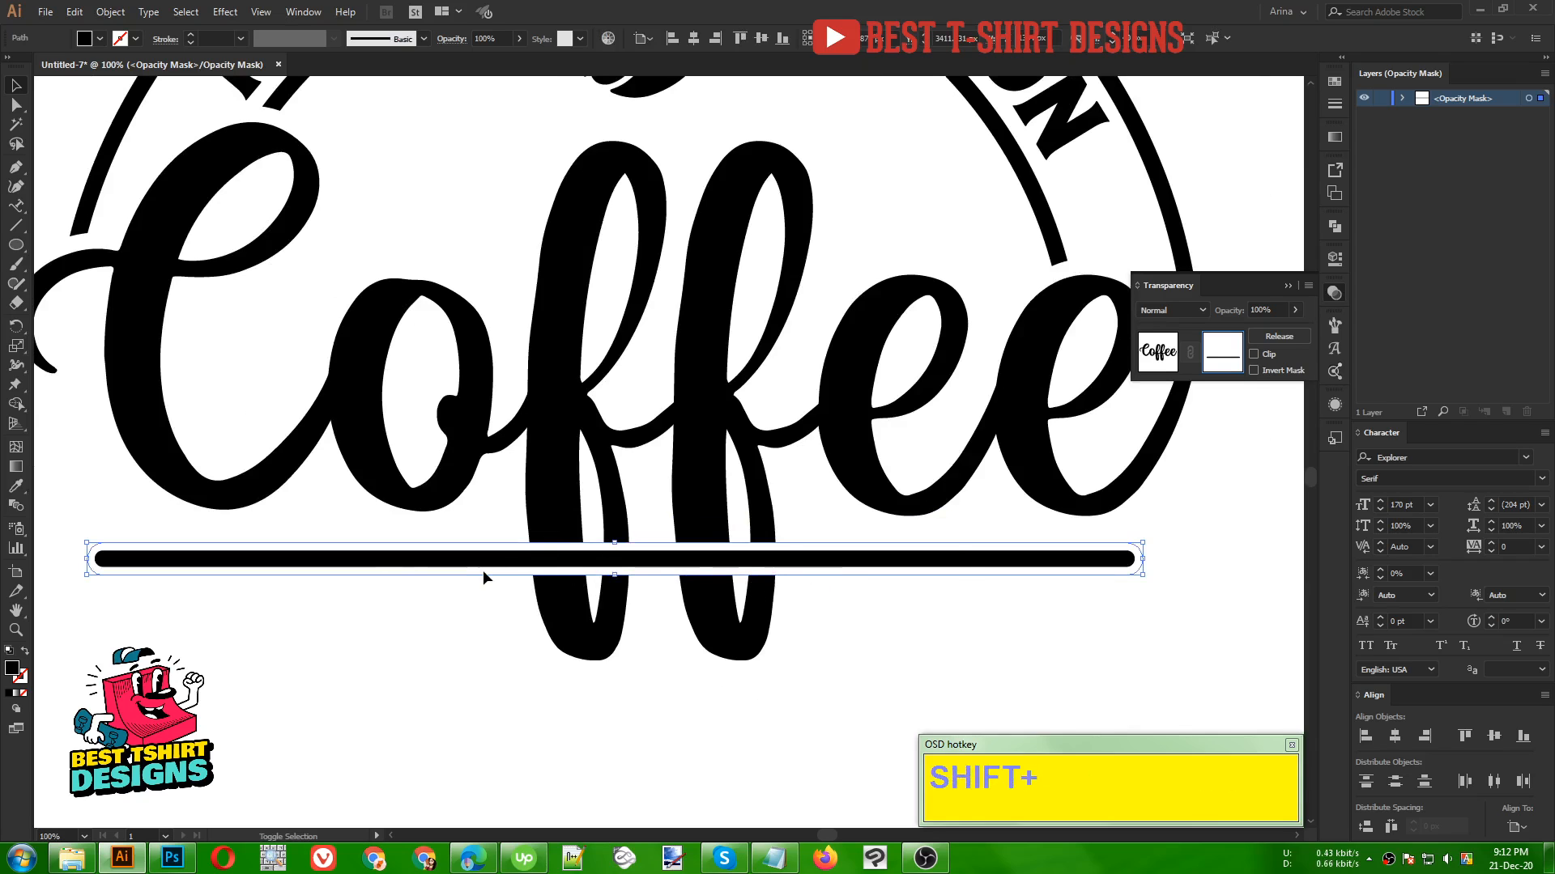
pyautogui.hotkey('shift', 'e')
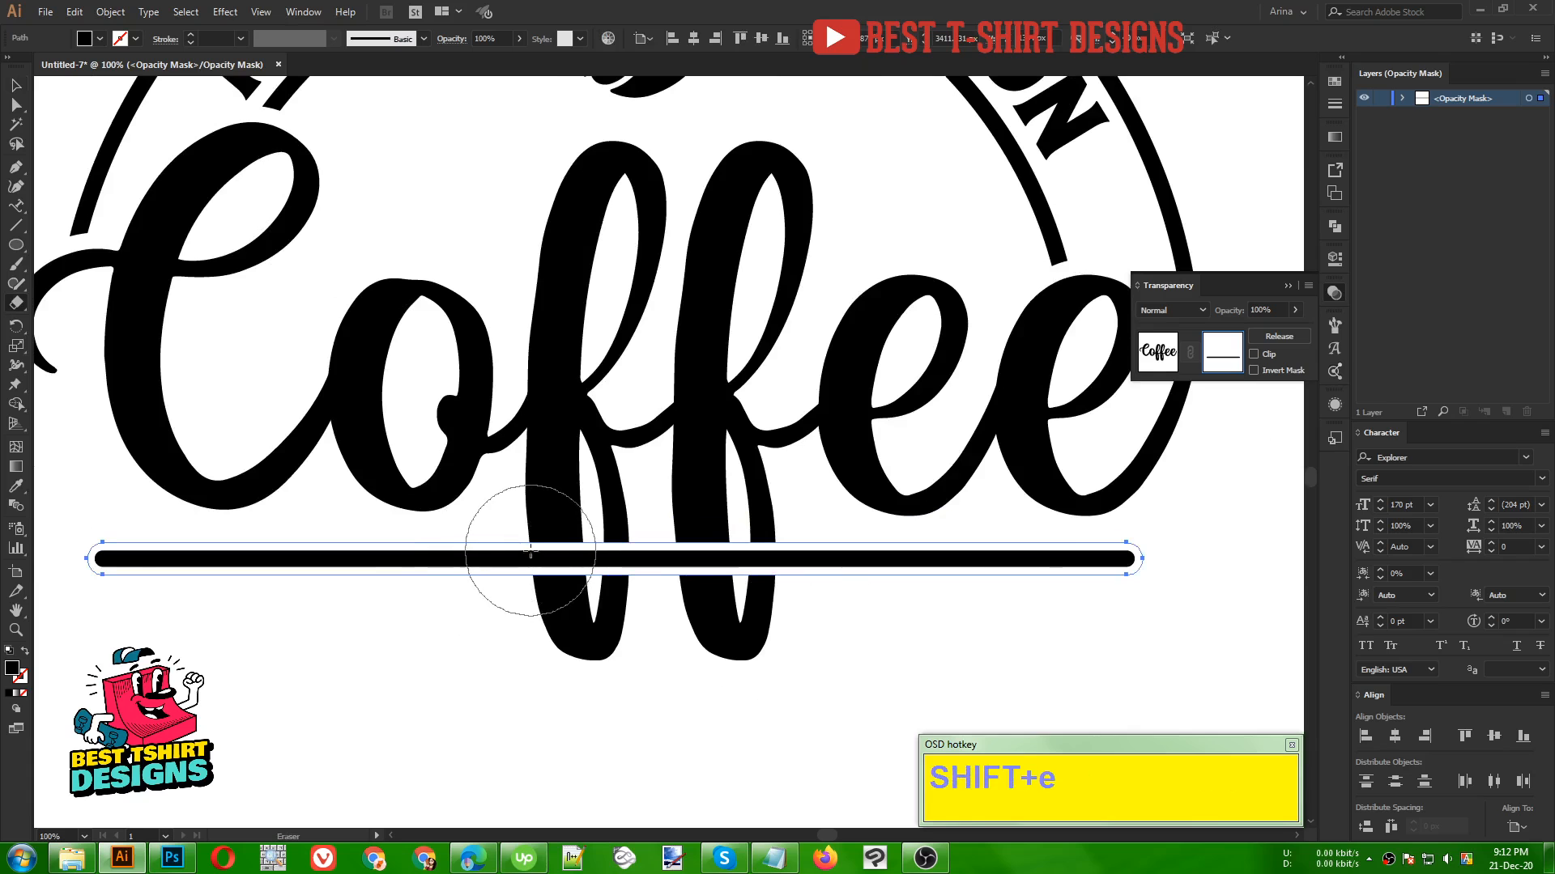
pyautogui.moveTo(536, 544)
pyautogui.mouseDown()
pyautogui.moveTo(520, 607)
pyautogui.moveTo(545, 565)
pyautogui.moveTo(533, 552)
pyautogui.moveTo(535, 580)
pyautogui.mouseUp()
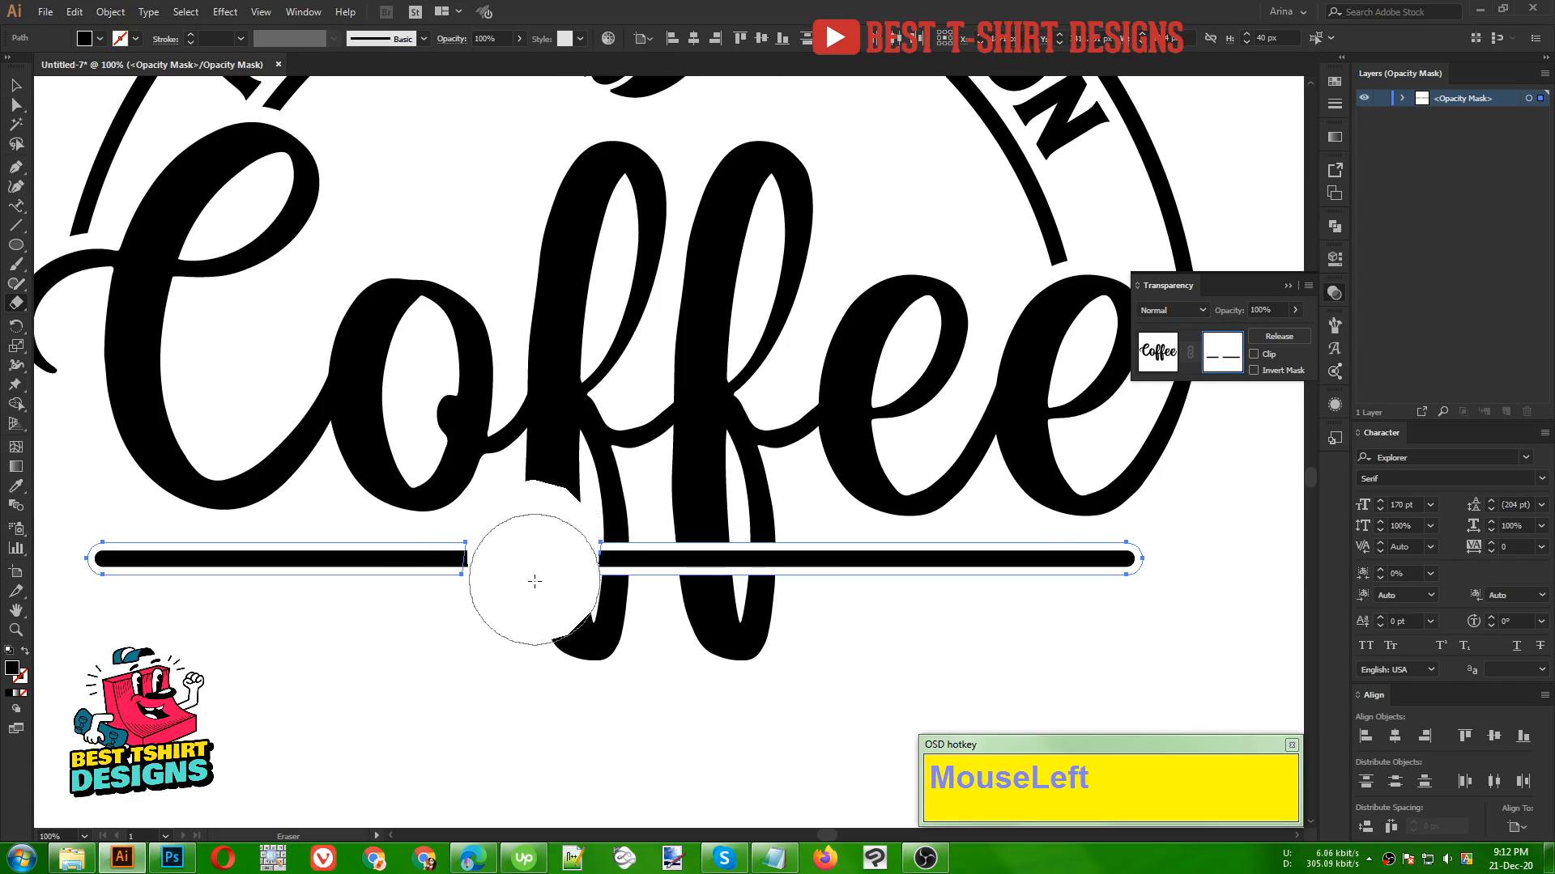
pyautogui.keyDown('alt'); pyautogui.scroll(3, 634, 618); pyautogui.keyUp('alt')
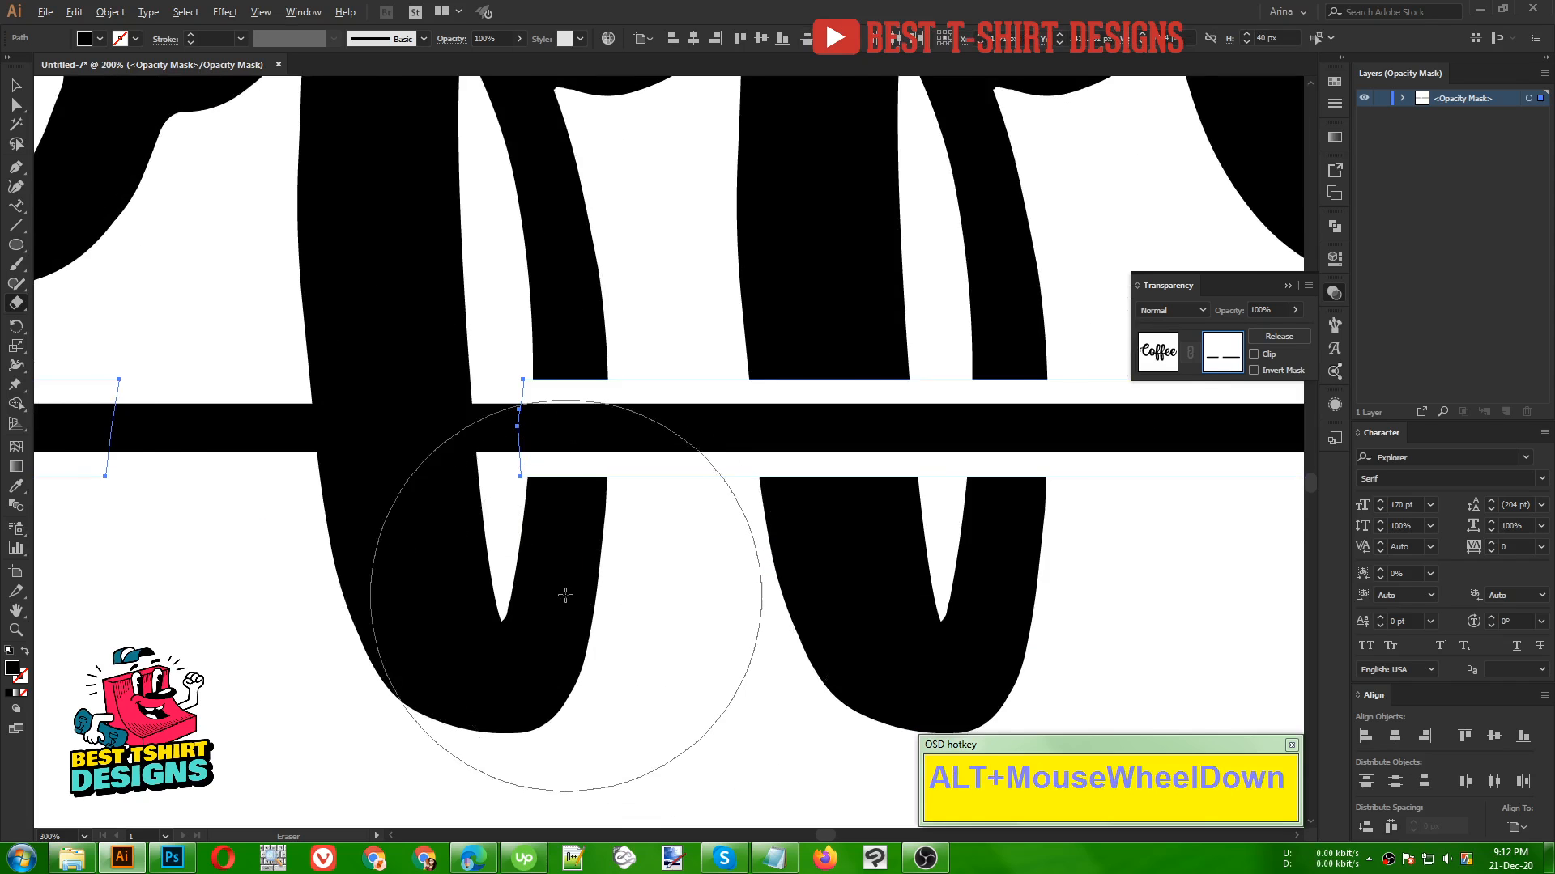
pyautogui.keyDown('alt'); pyautogui.scroll(-1, 567, 597); pyautogui.keyUp('alt')
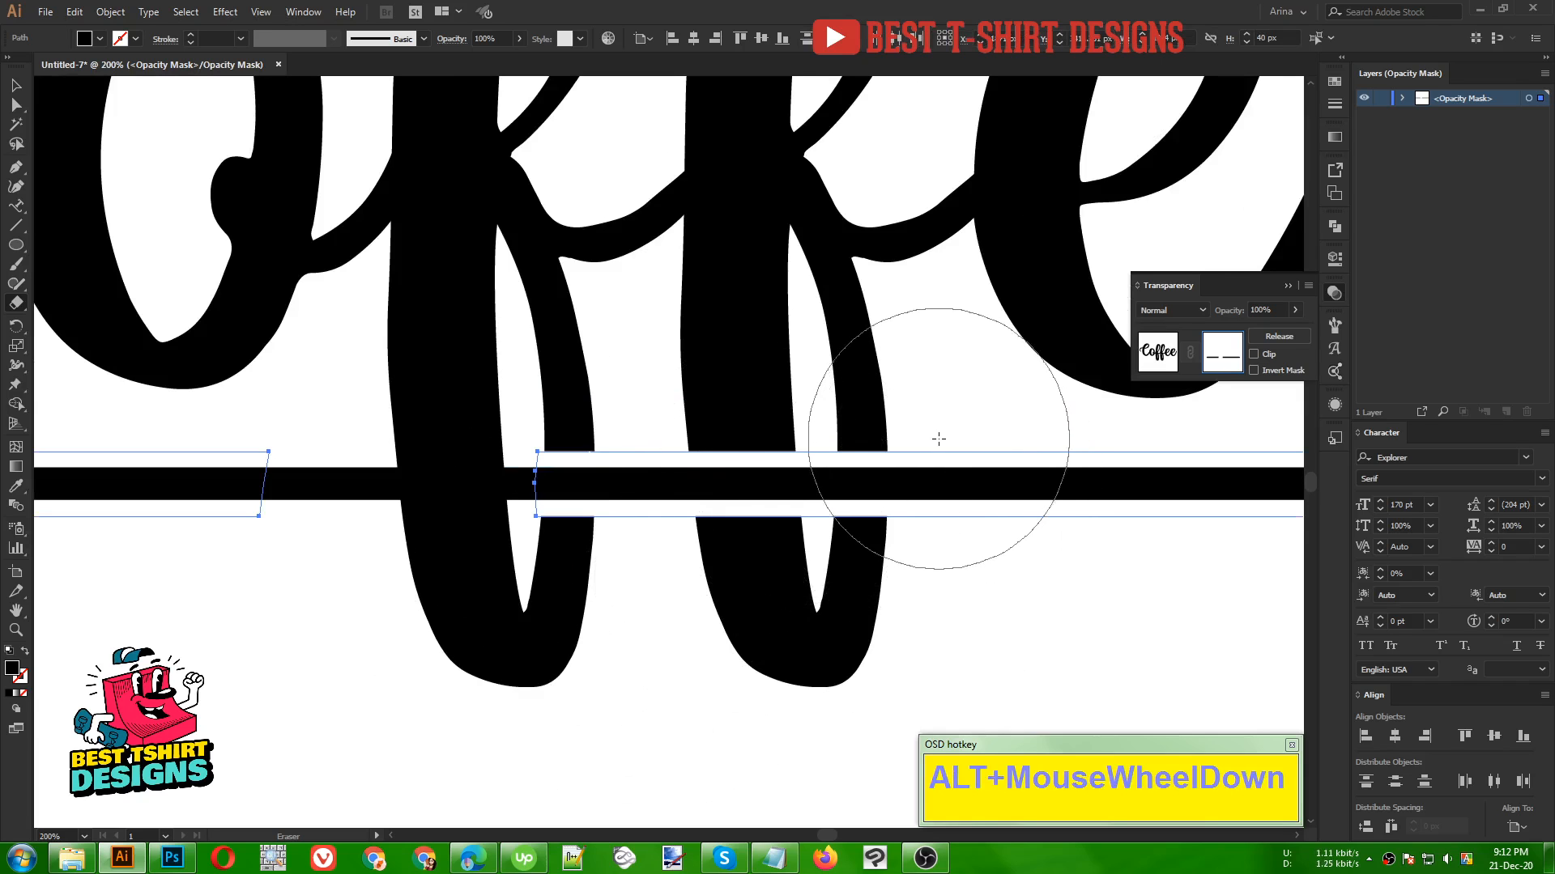
pyautogui.moveTo(938, 439)
pyautogui.mouseDown()
pyautogui.moveTo(940, 539)
pyautogui.moveTo(942, 533)
pyautogui.mouseUp()
pyautogui.scroll(-2, 713, 486)
pyautogui.press('v')
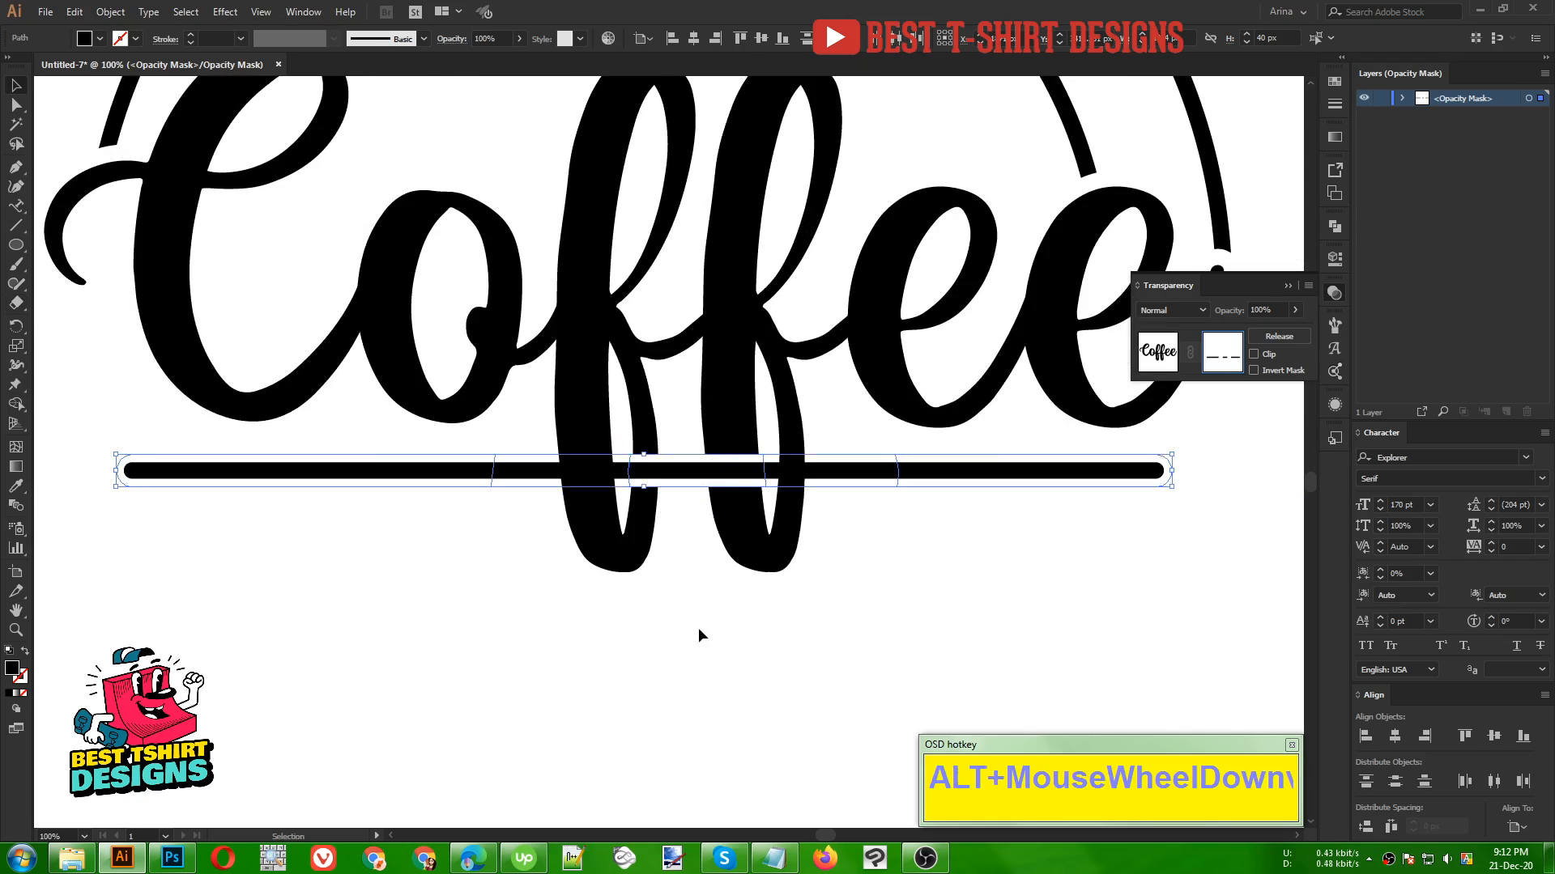
pyautogui.click(699, 627)
pyautogui.scroll(1, 761, 624)
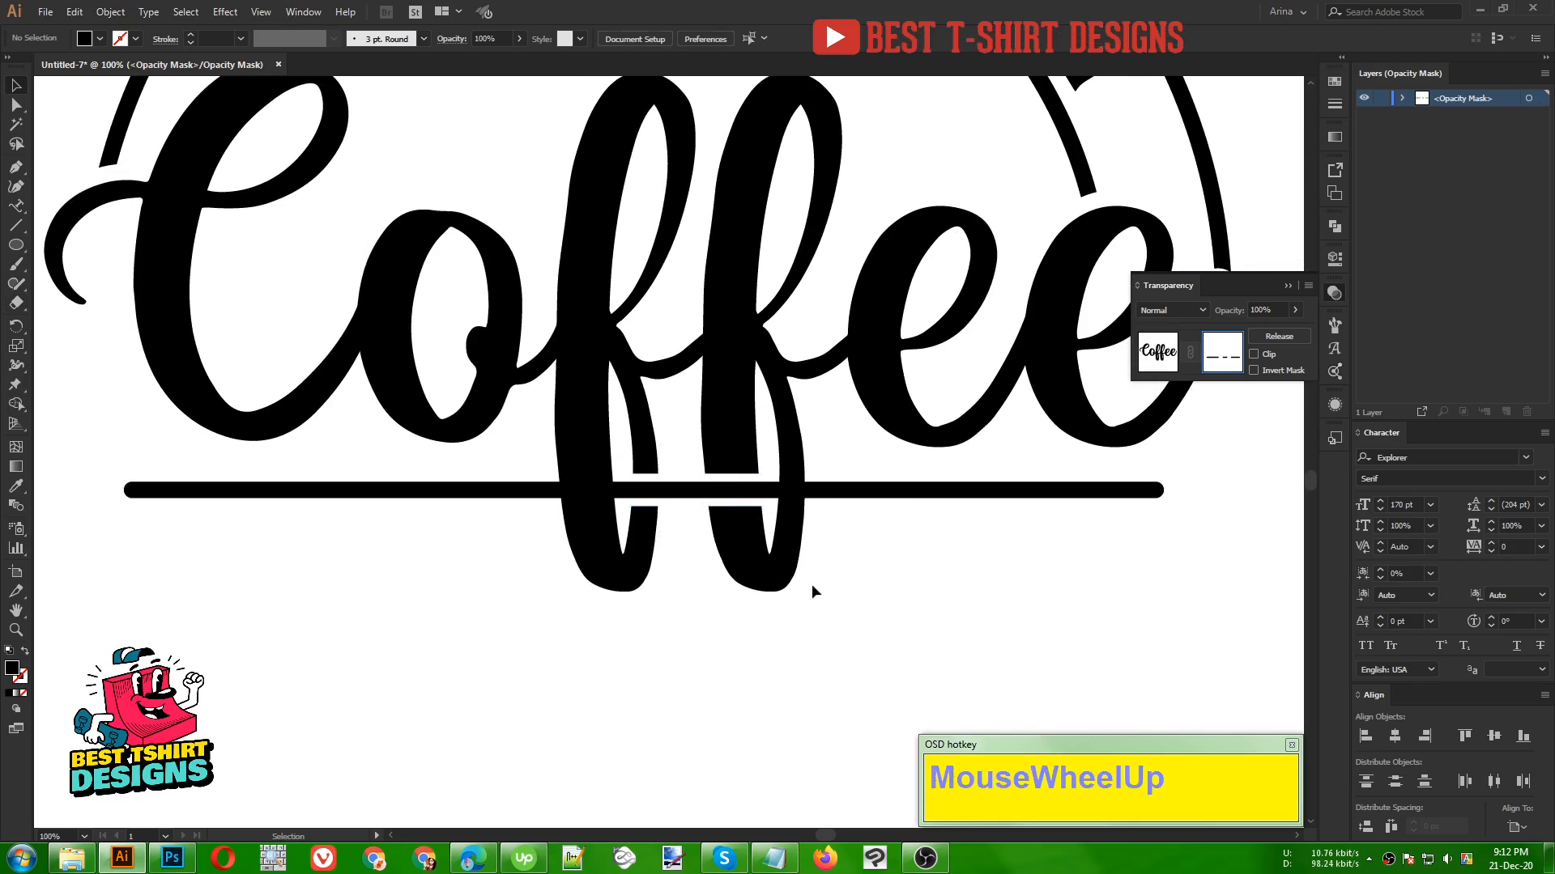
pyautogui.click(1161, 366)
pyautogui.click(660, 679)
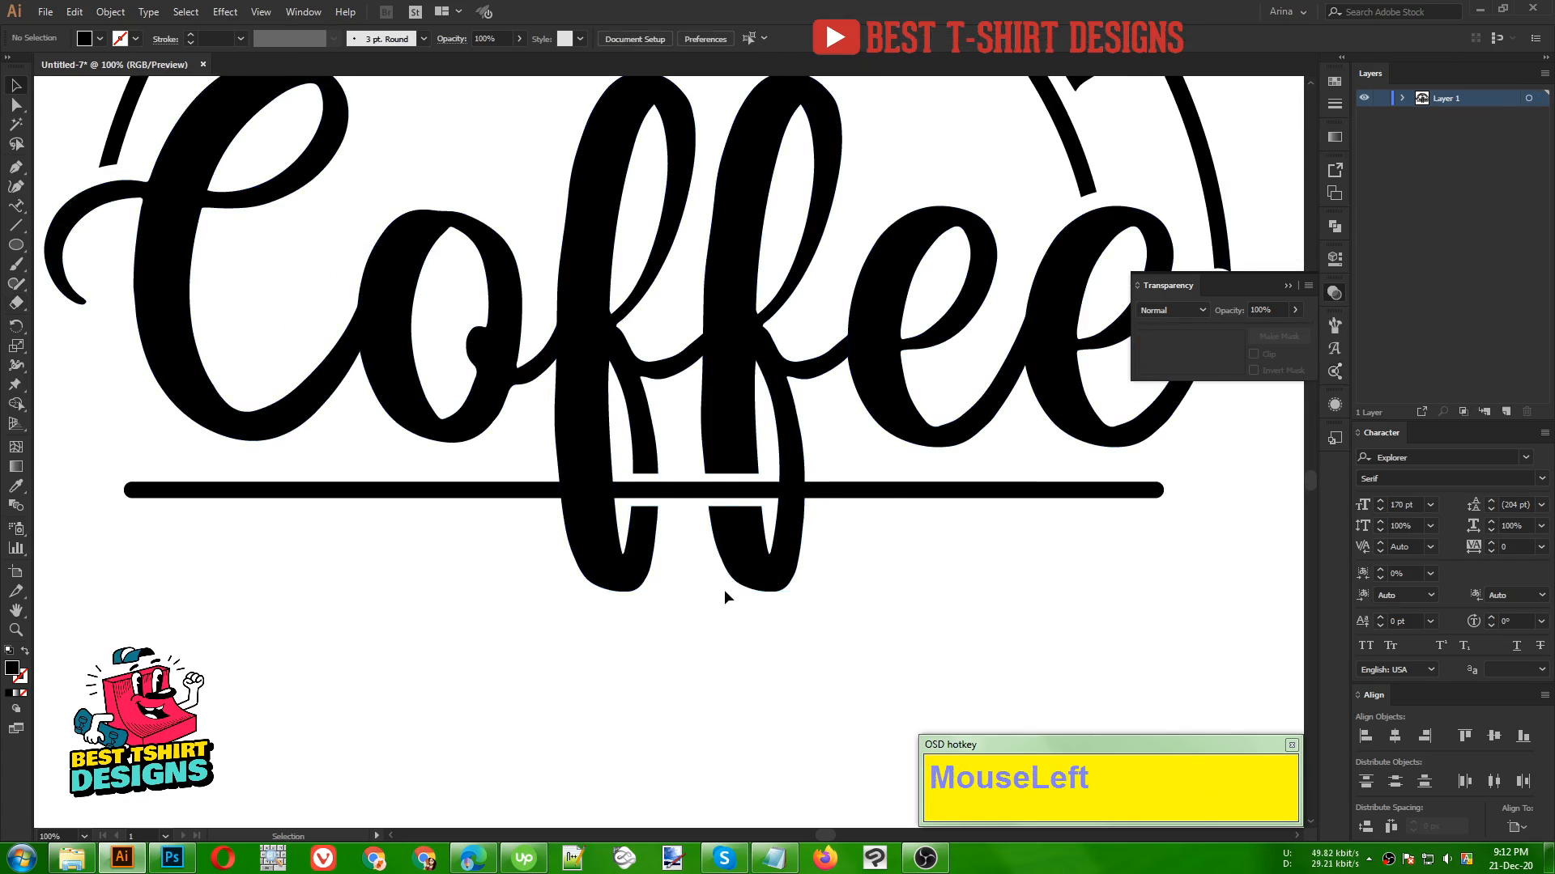
# Step: Isolate the Coffee group and offset the paths of both f letters by 8 px
pyautogui.click(737, 570)
pyautogui.doubleClick(737, 570)
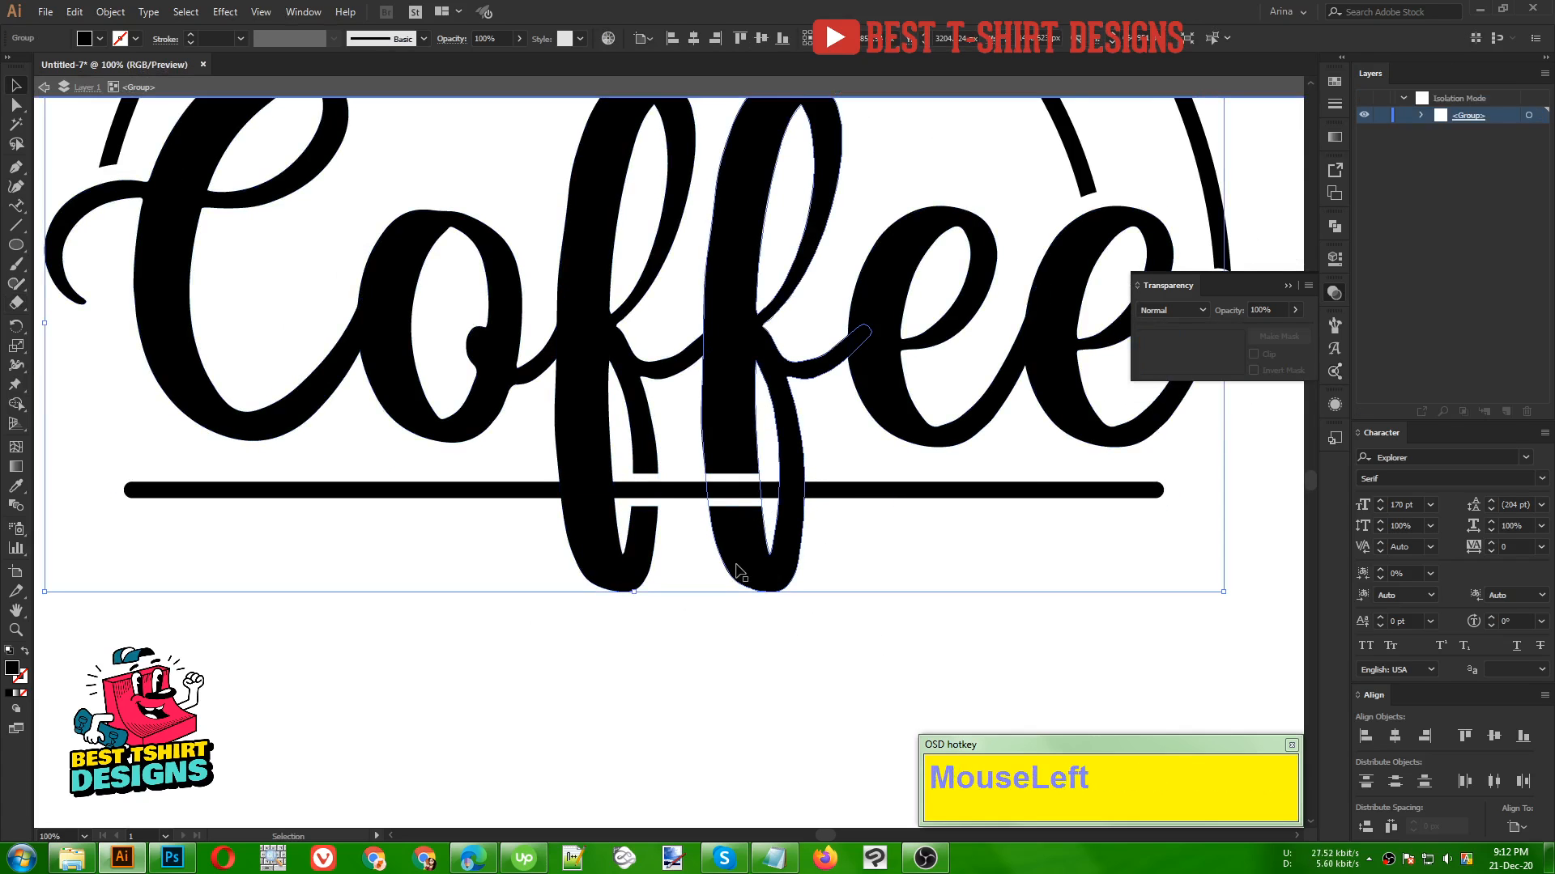
pyautogui.click(738, 571)
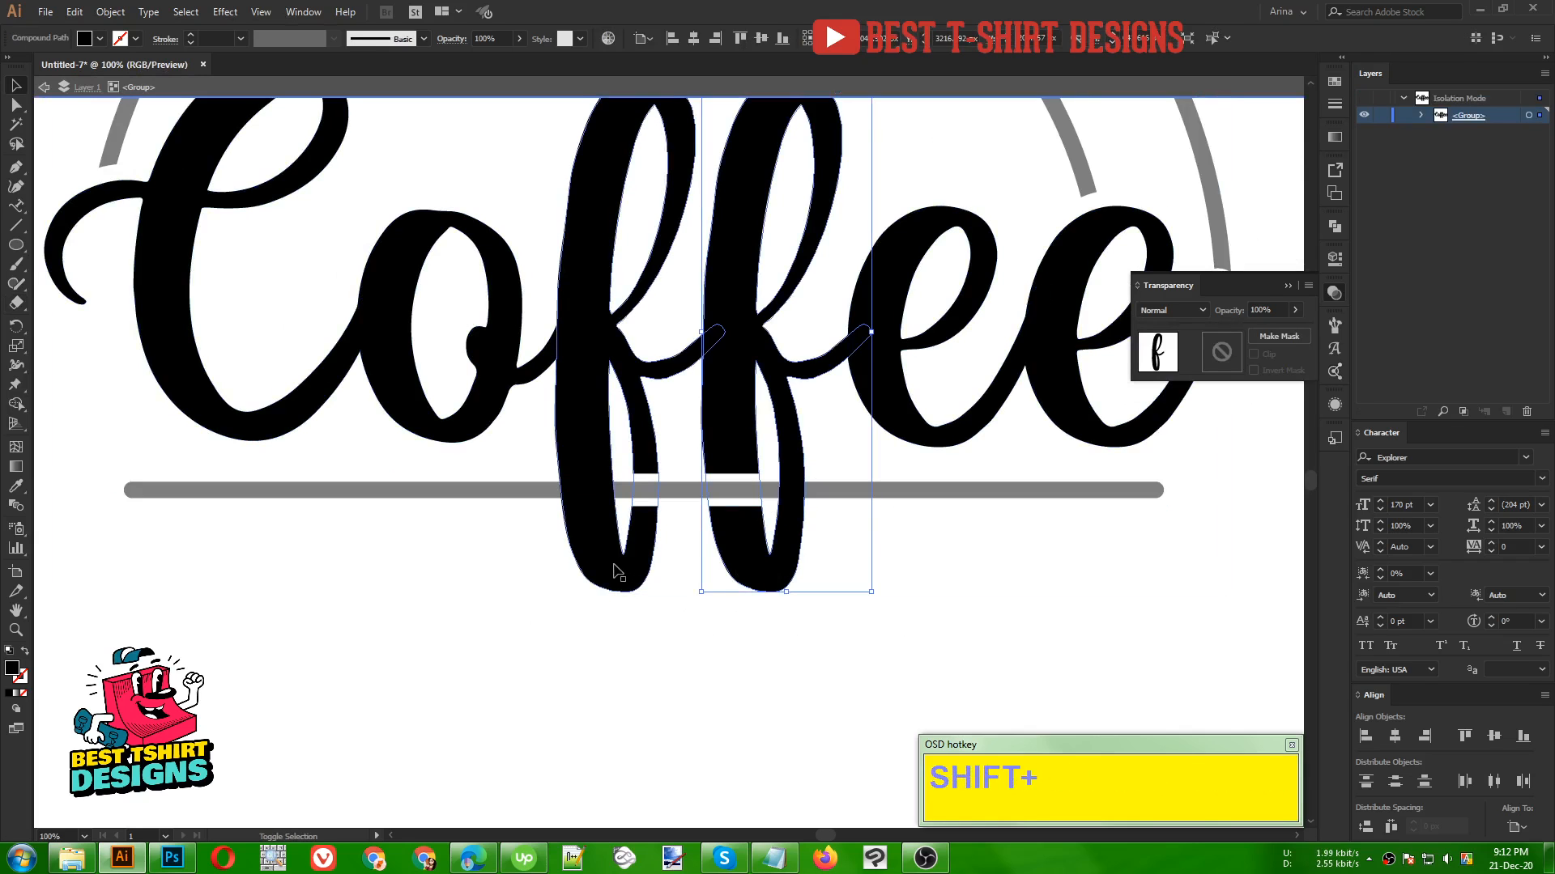
pyautogui.keyDown('shift'); pyautogui.click(640, 571); pyautogui.keyUp('shift')
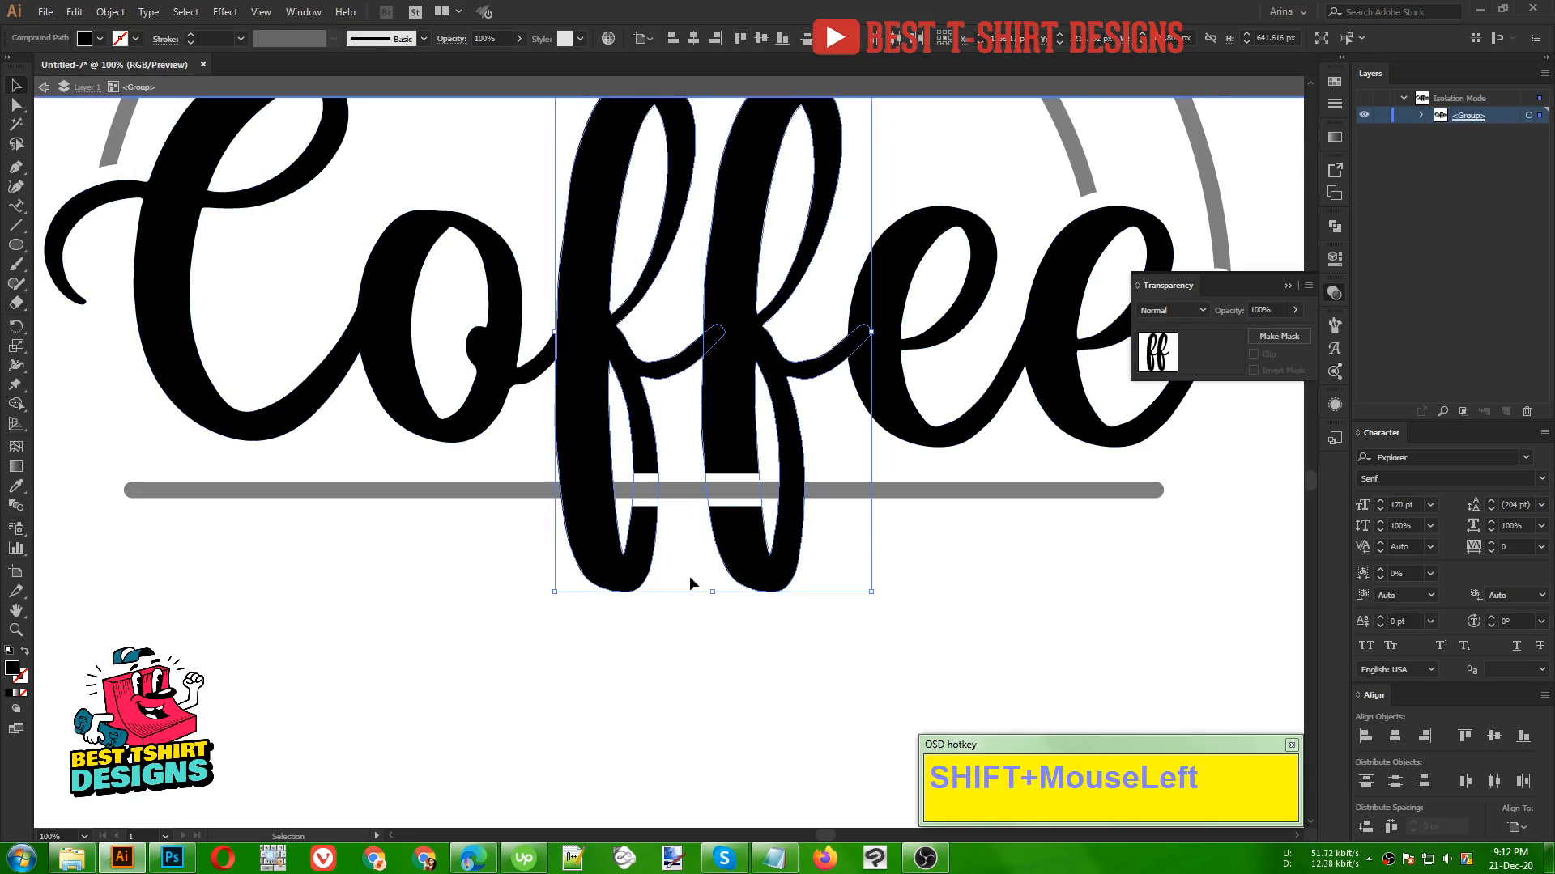
pyautogui.click(110, 11)
pyautogui.click(417, 438)
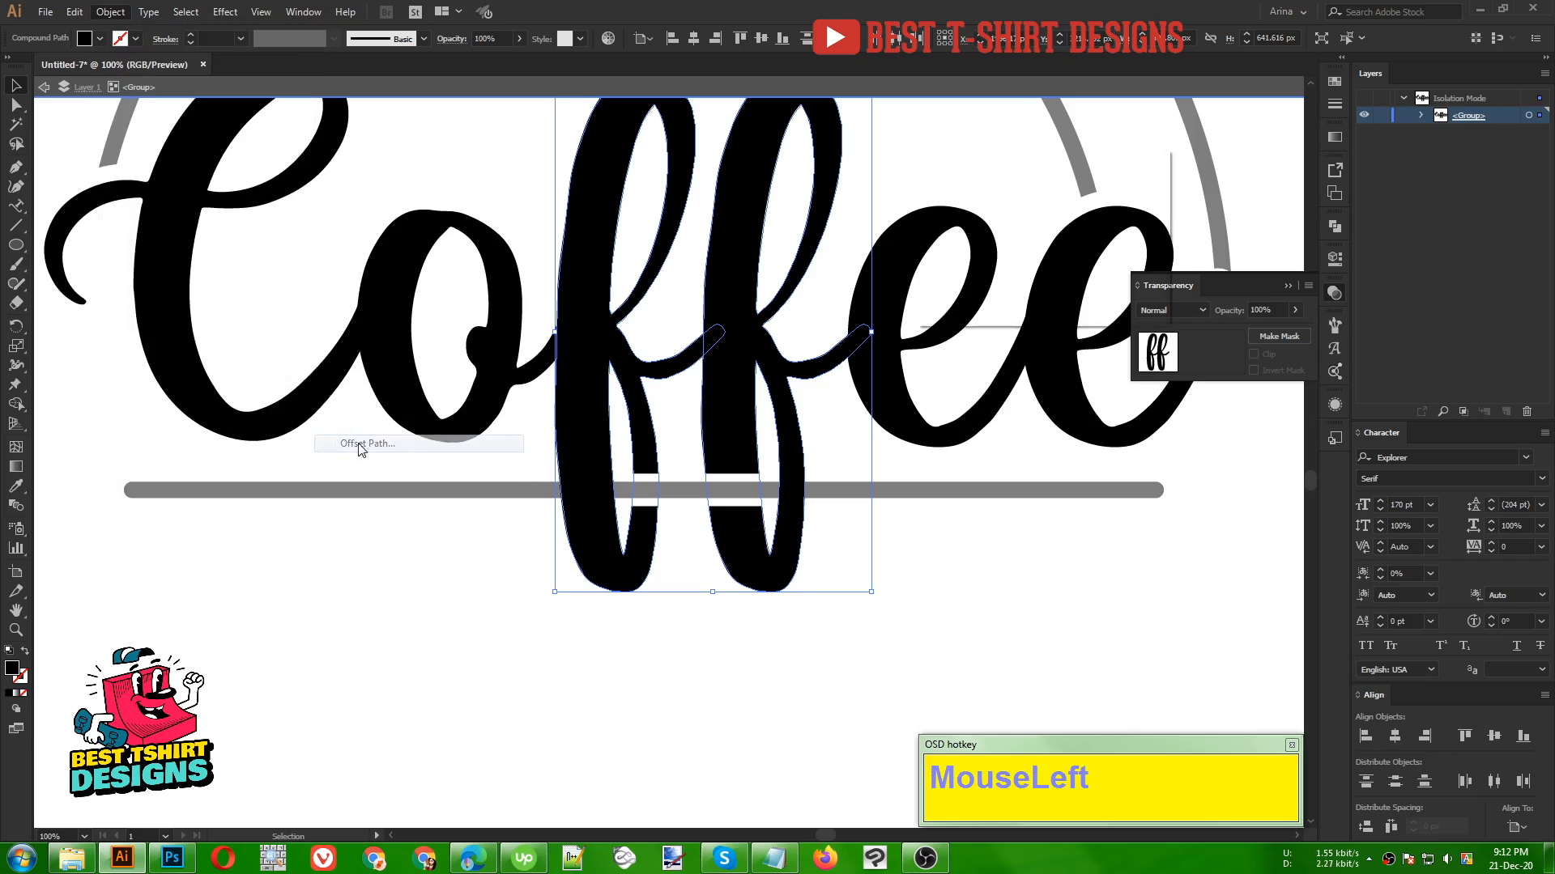
pyautogui.click(938, 285)
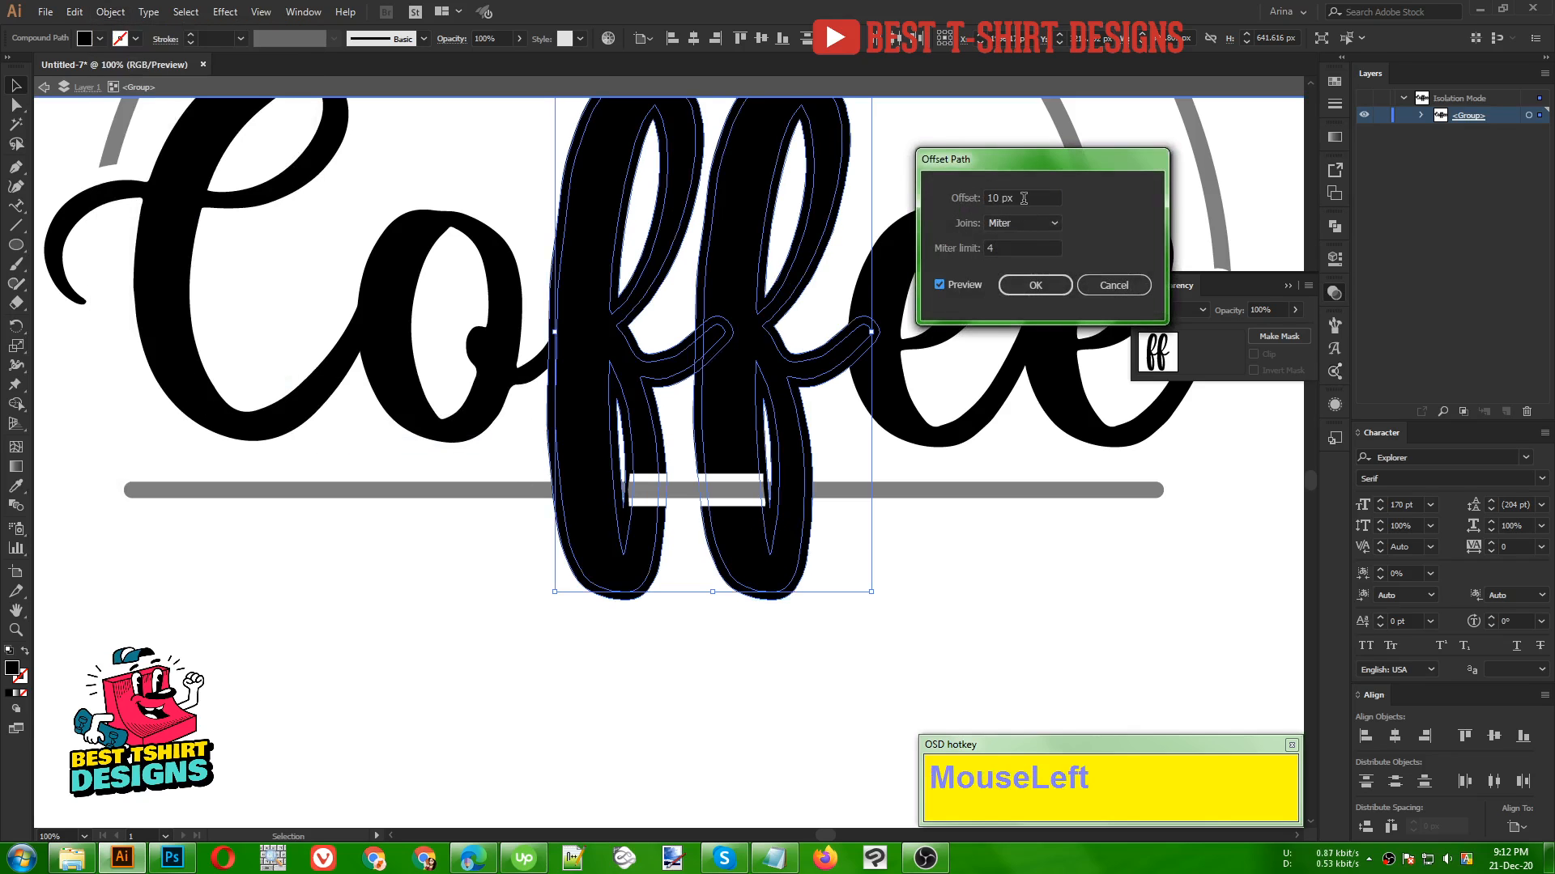
pyautogui.scroll(-2, 1023, 198)
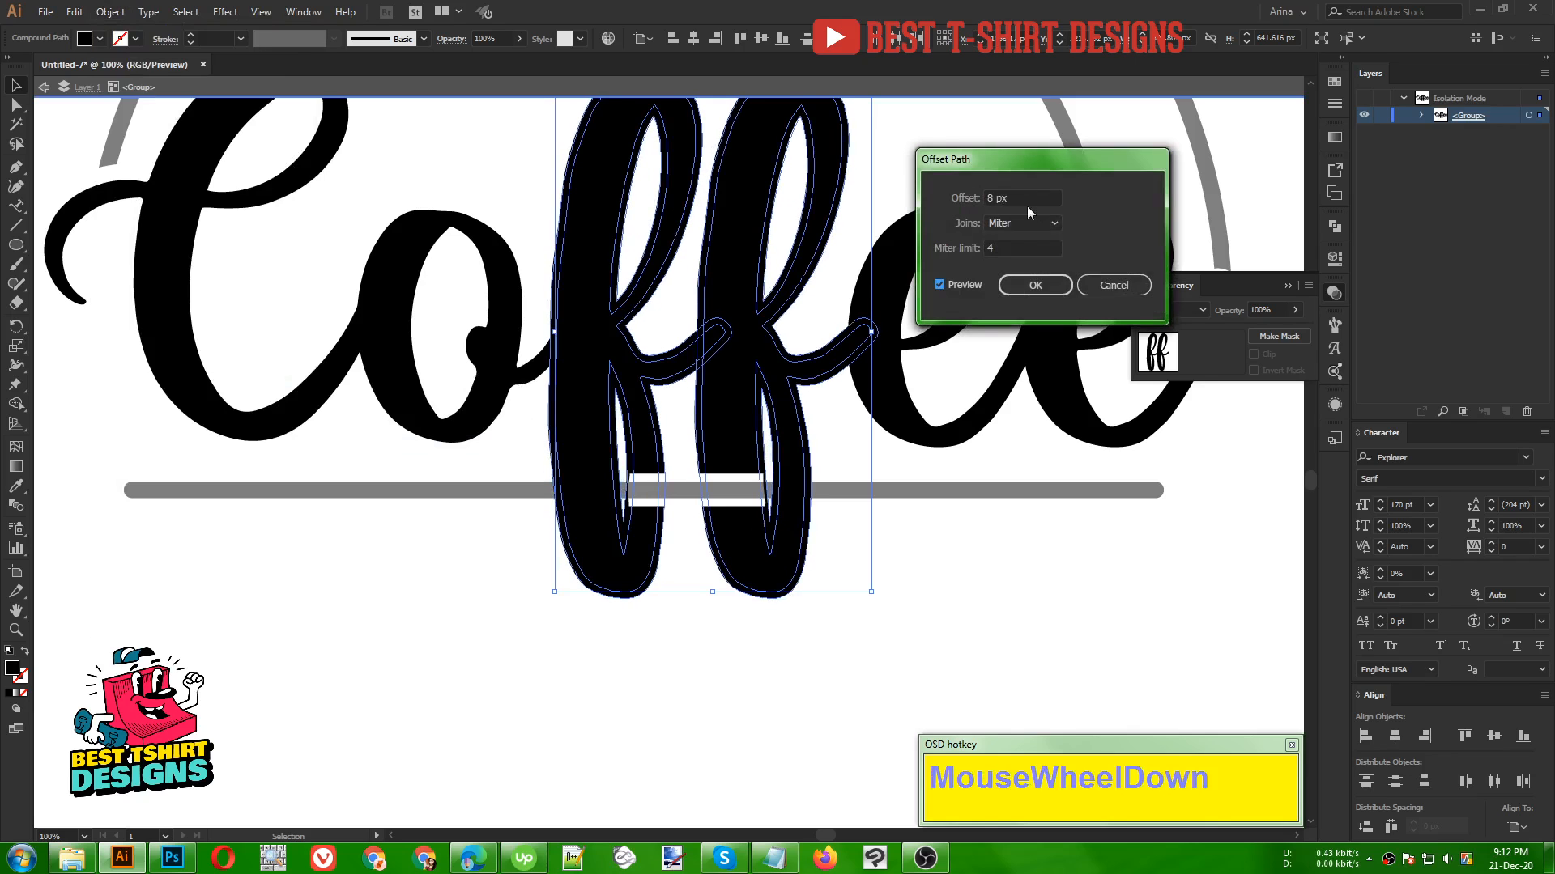
pyautogui.click(1033, 285)
# Step: Cut the offset f shapes and paste them in place into a new non-clipping opacity mask on the horizontal line
pyautogui.hotkey('ctrl', 'x')
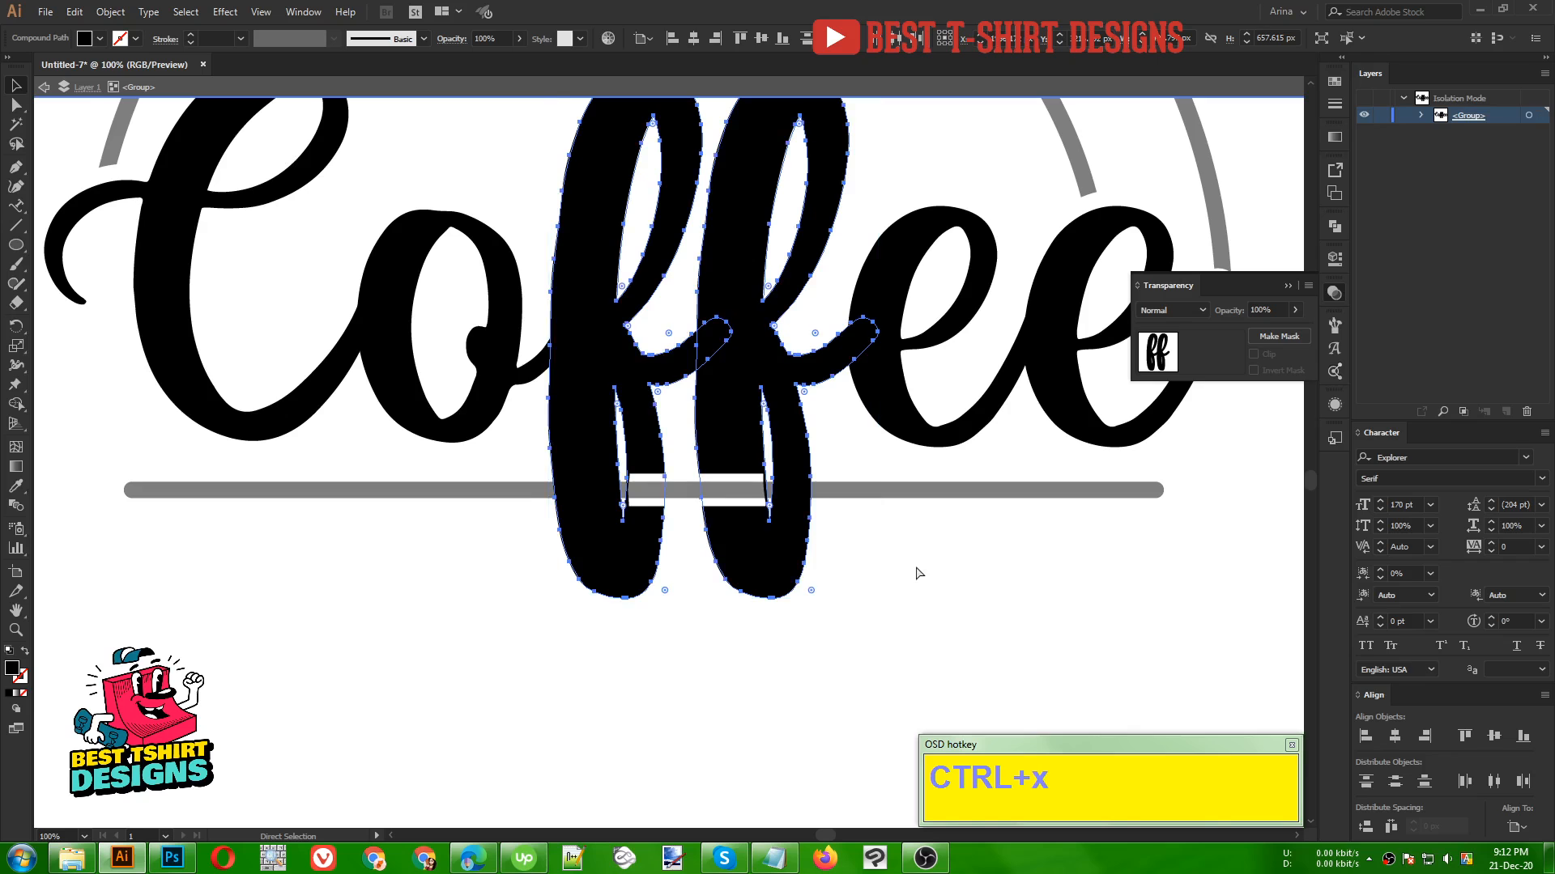
pyautogui.doubleClick(915, 565)
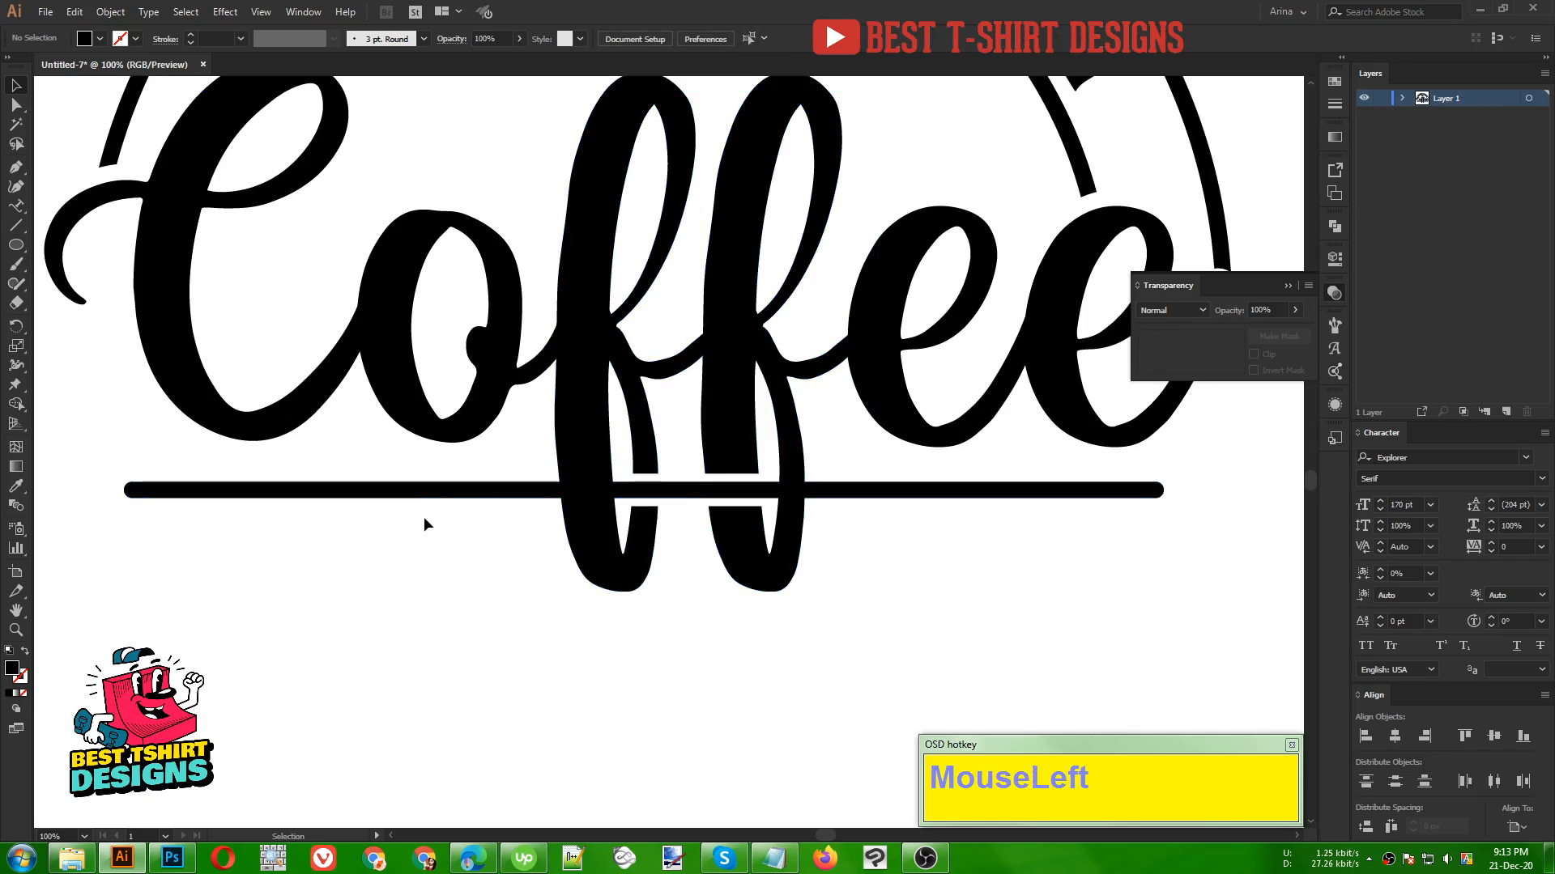
pyautogui.click(414, 496)
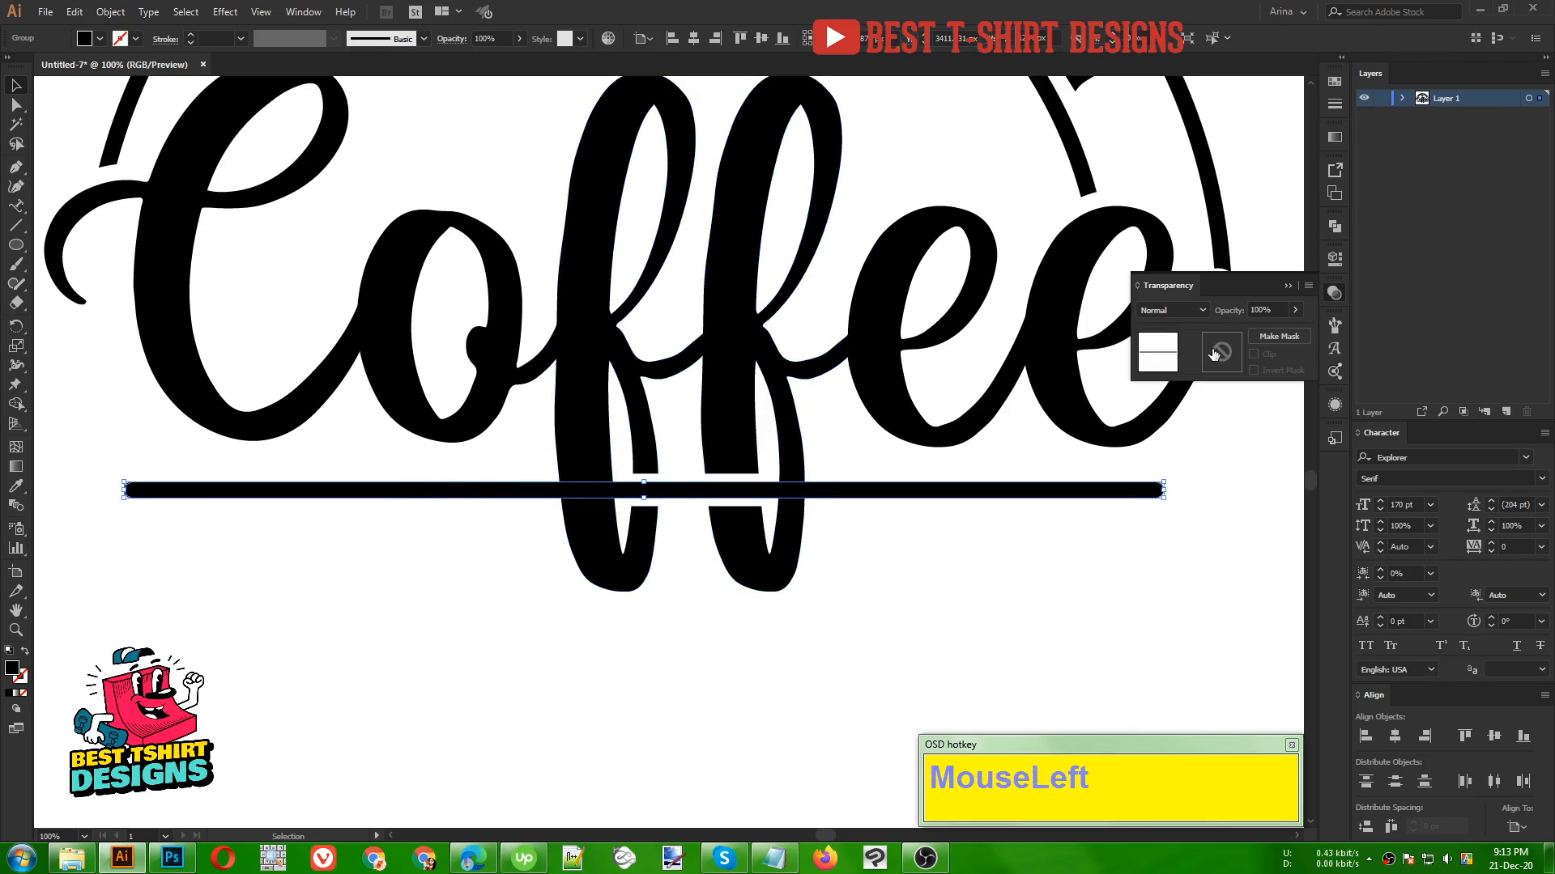
pyautogui.click(1278, 336)
pyautogui.click(1252, 354)
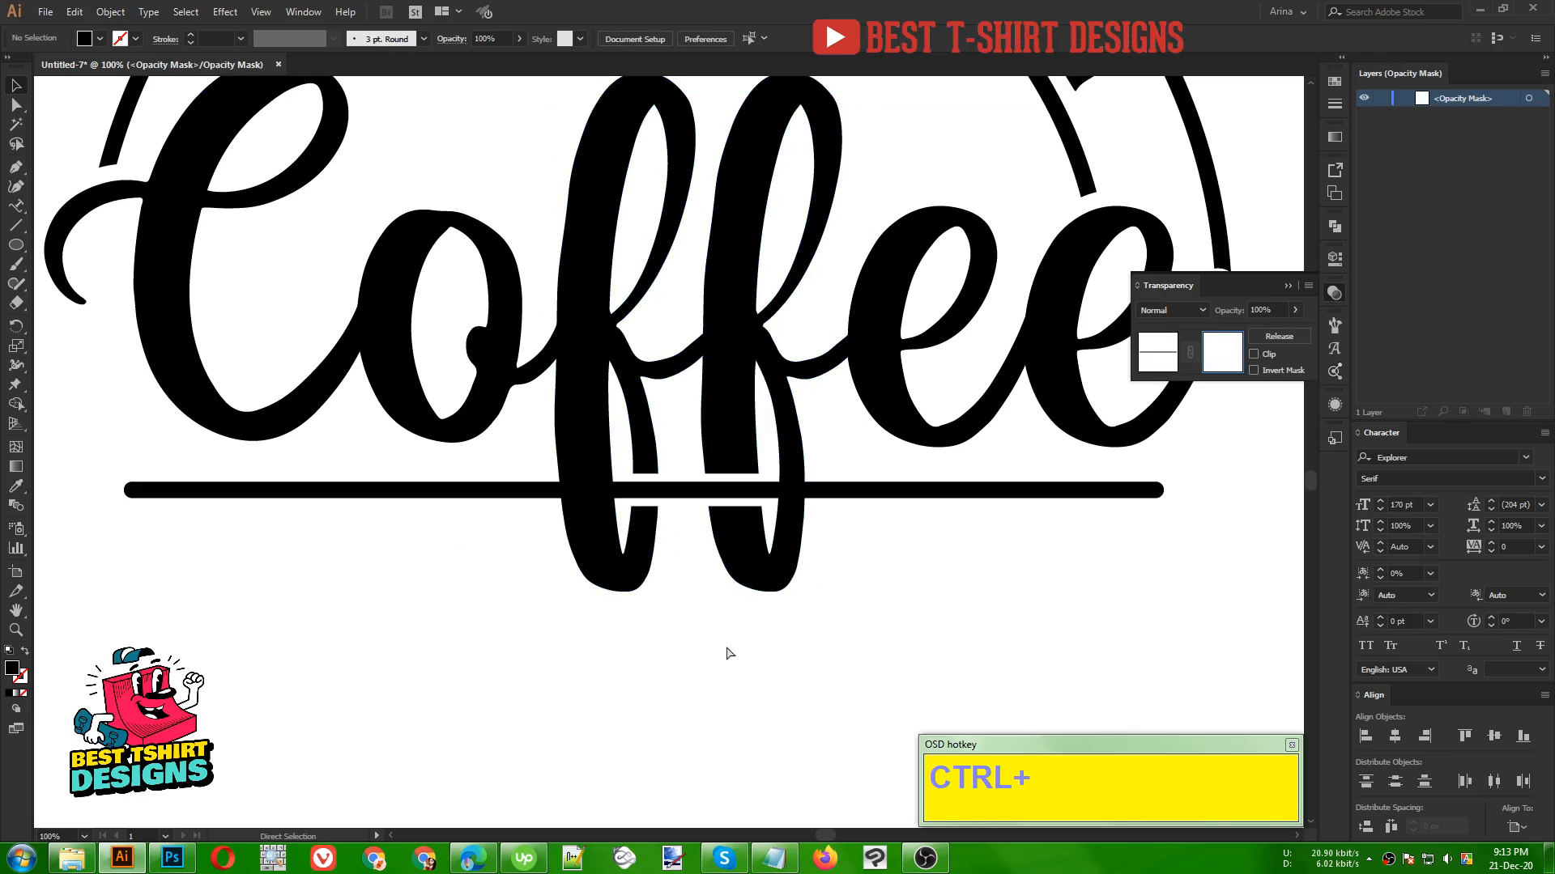
pyautogui.hotkey('ctrl', 'f')
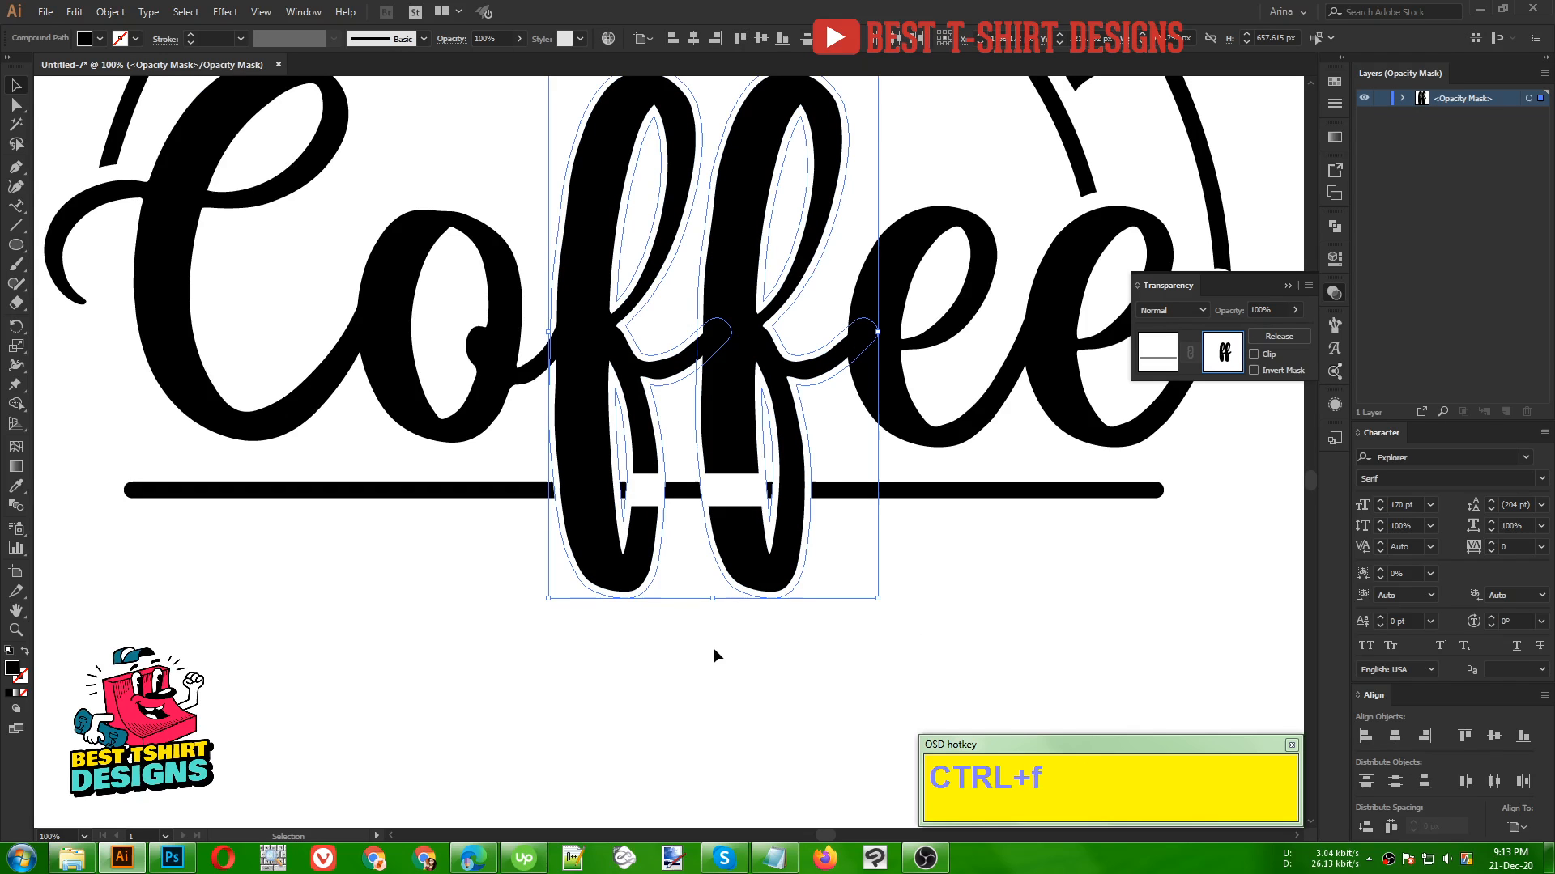
pyautogui.scroll(1, 779, 551)
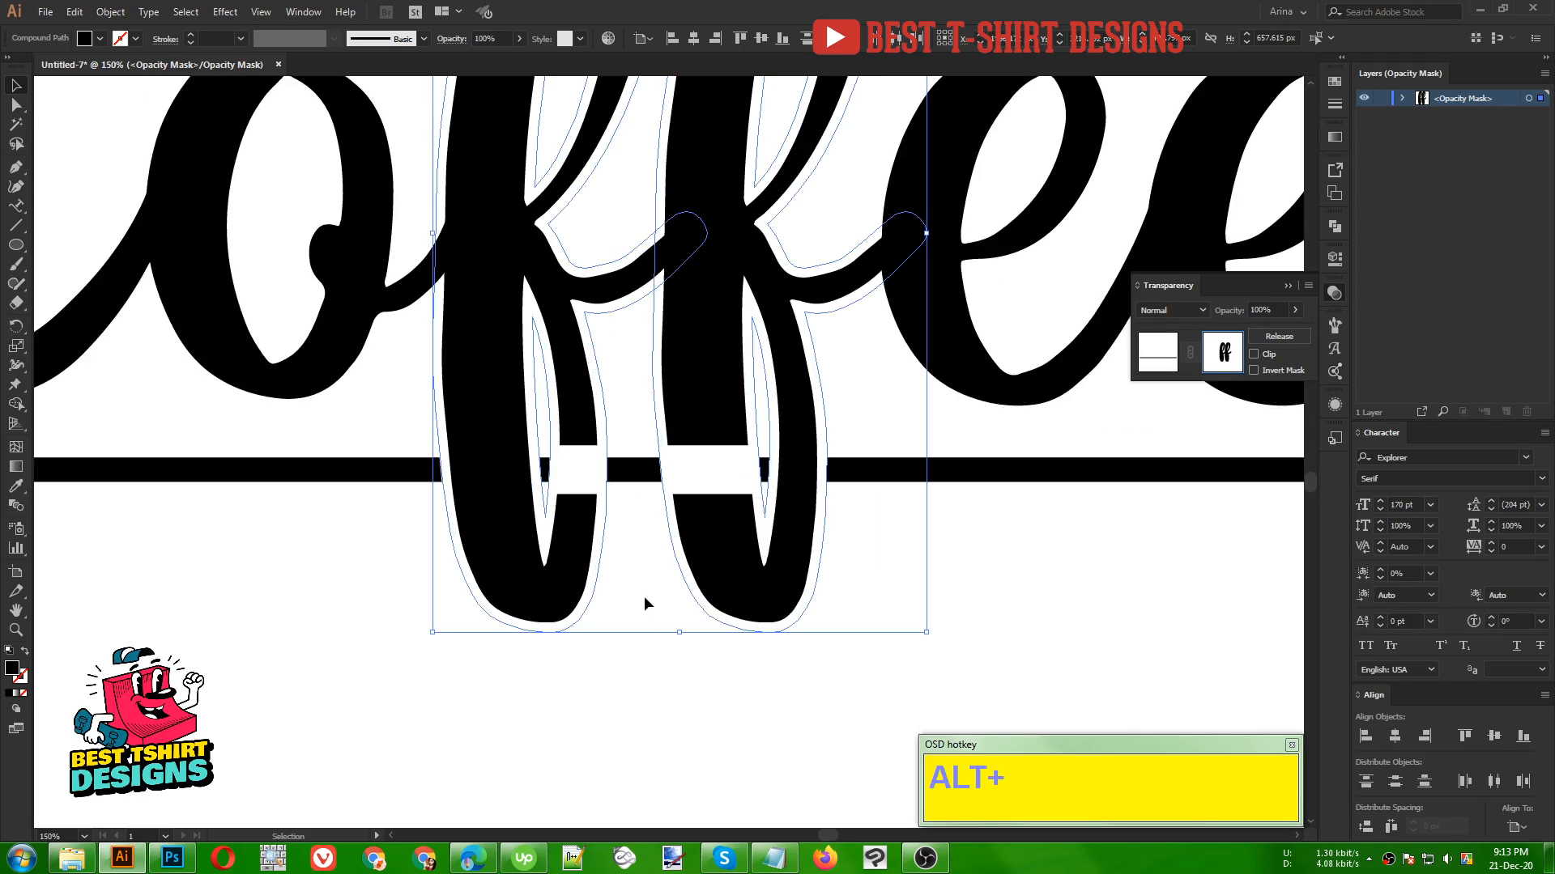
pyautogui.click(630, 561)
# Step: With a smaller eraser brush, erase the first f's mask shape where its right stroke crosses the horizontal line
pyautogui.scroll(1, 603, 468)
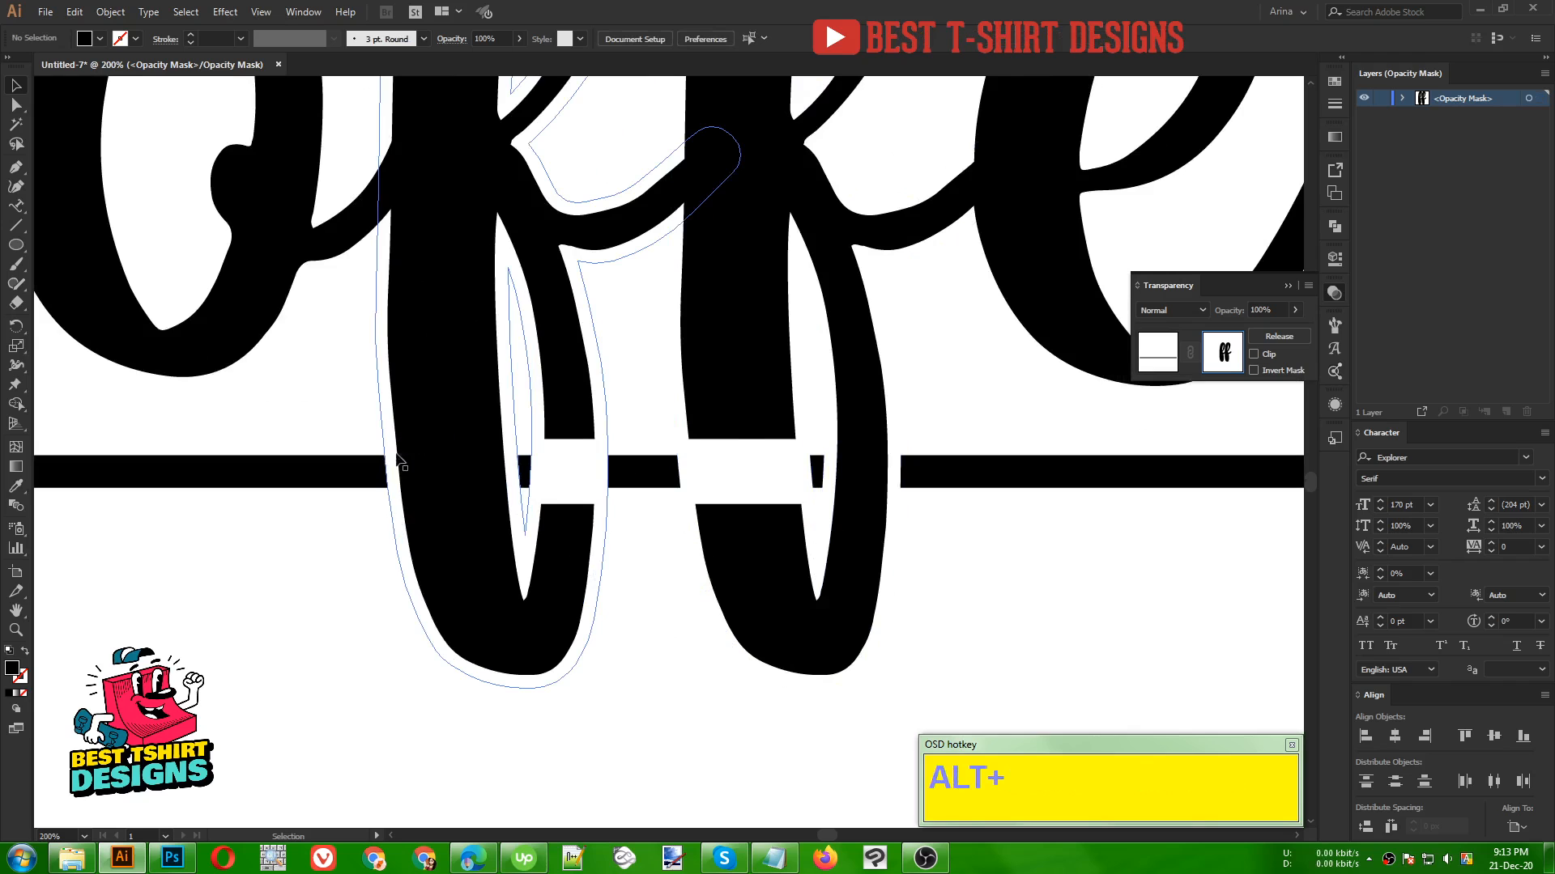
pyautogui.scroll(1, 581, 473)
pyautogui.click(579, 473)
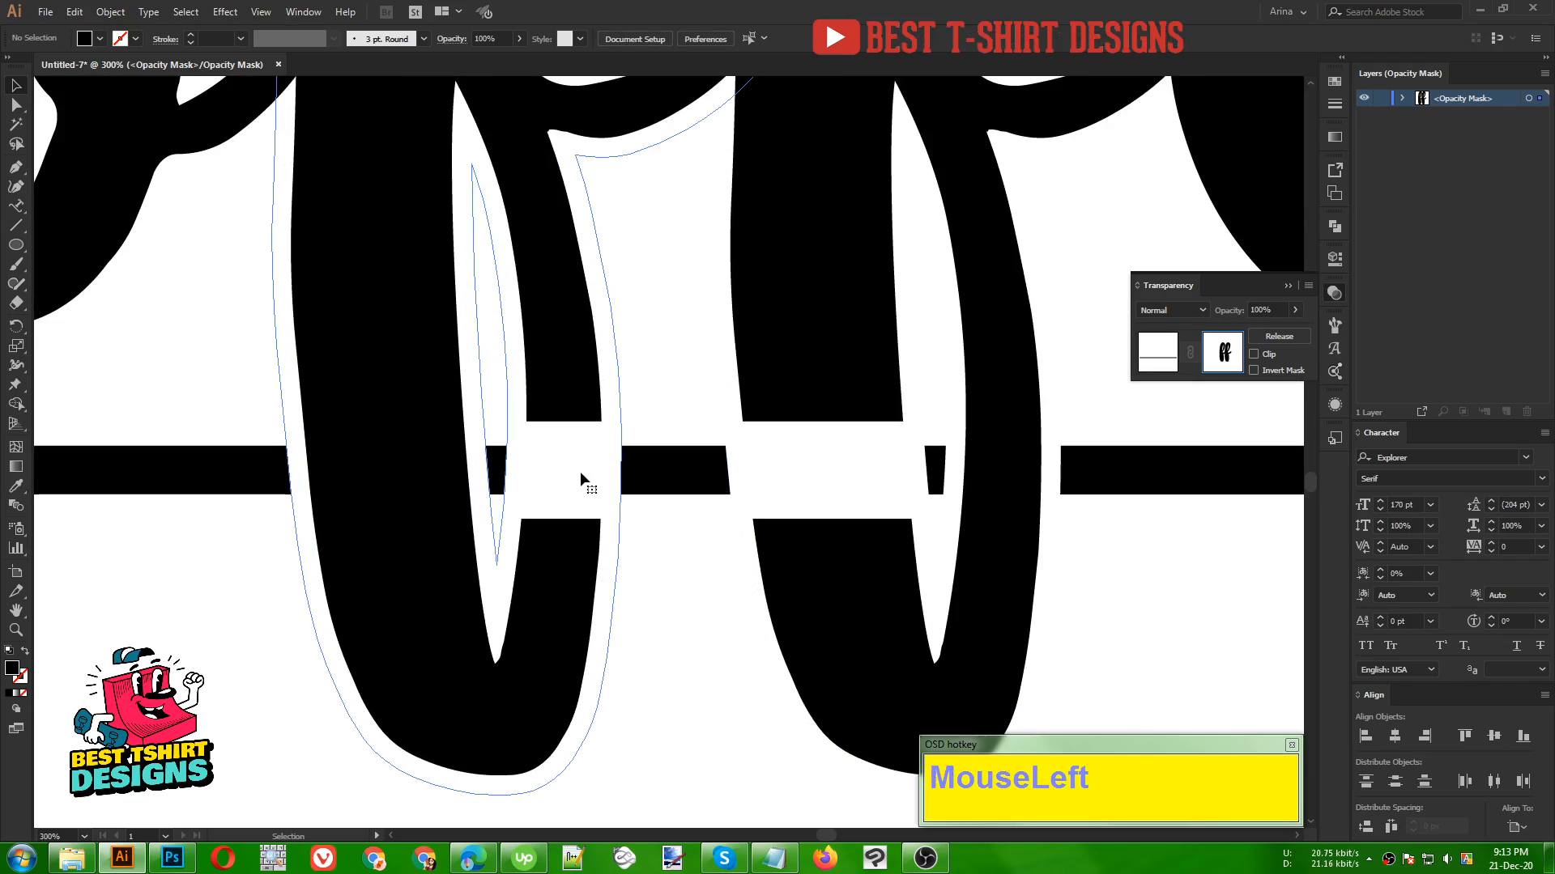
pyautogui.hotkey('shift', 'e')
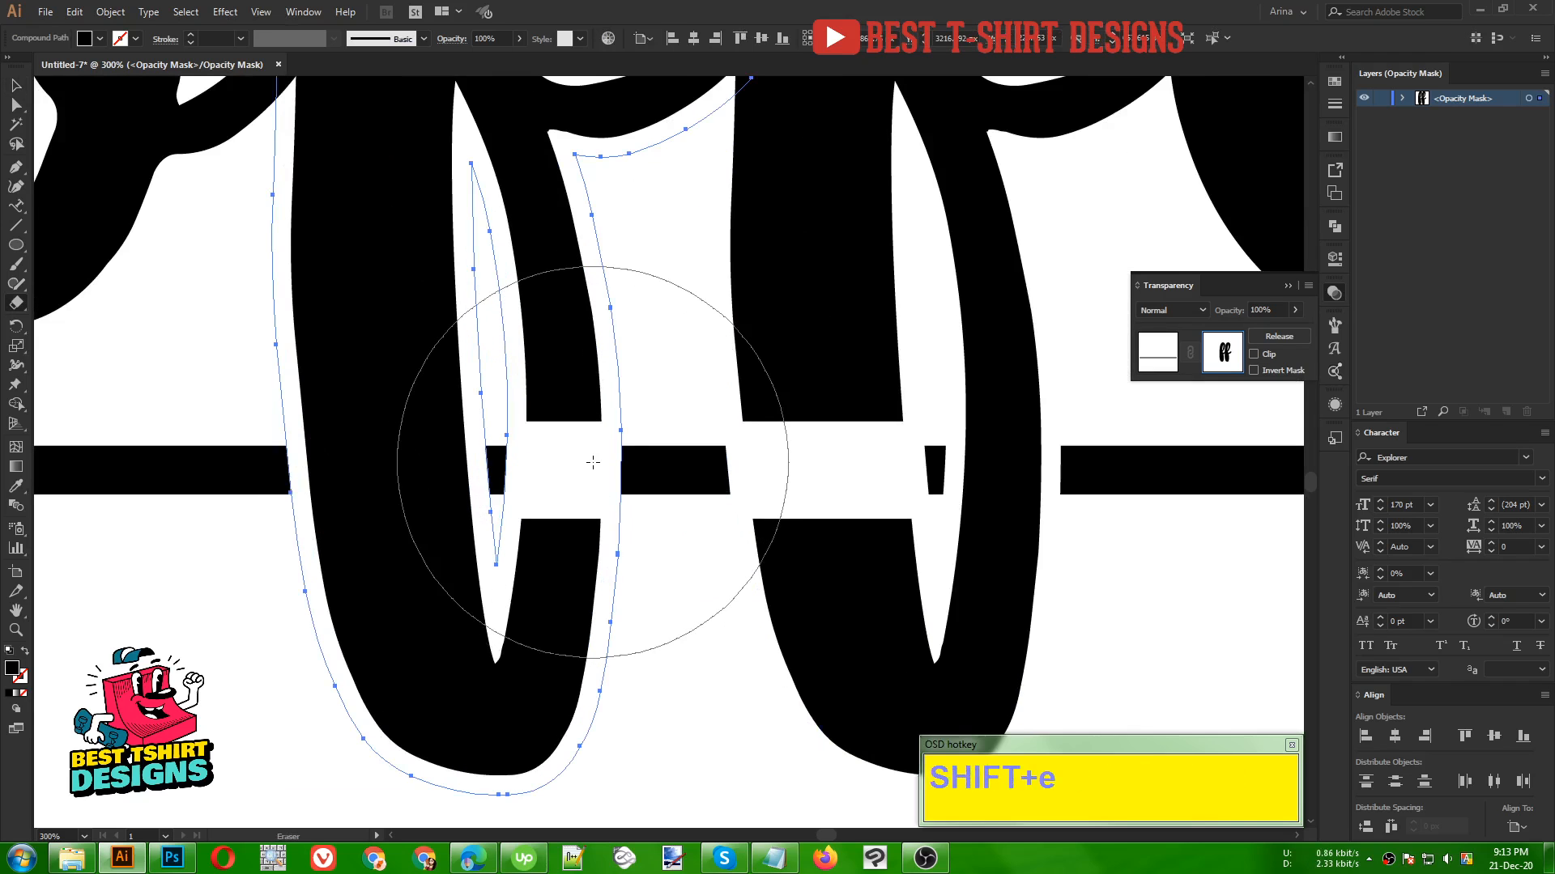
pyautogui.press('[')
pyautogui.press('[')
pyautogui.press('[')
pyautogui.press('[')
pyautogui.press('[')
pyautogui.press('[')
pyautogui.press('[')
pyautogui.press('[')
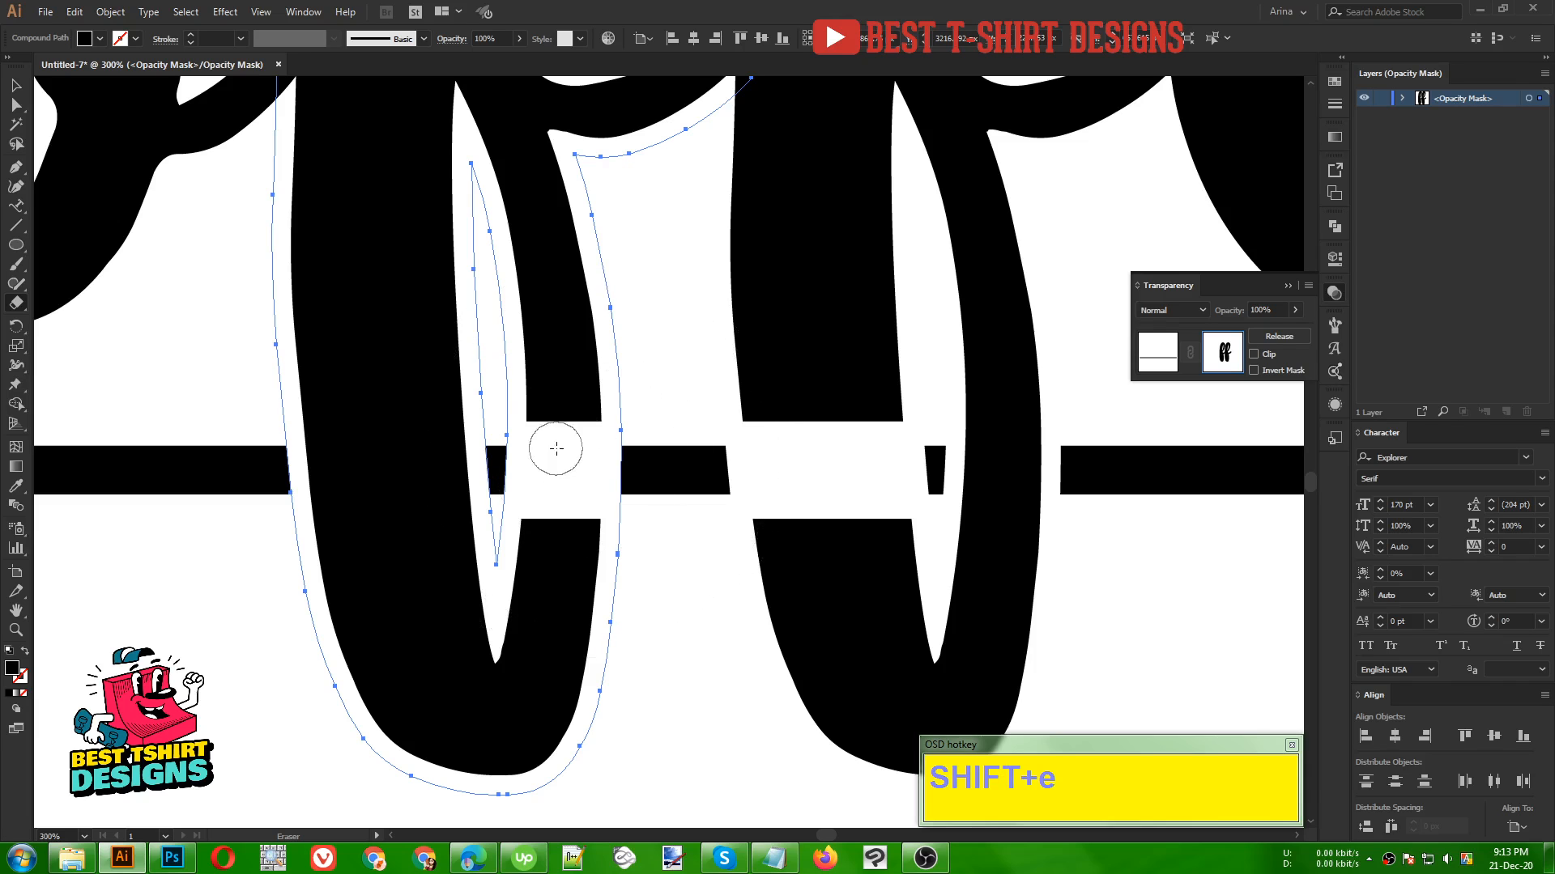
pyautogui.moveTo(523, 418)
pyautogui.mouseDown()
pyautogui.moveTo(529, 516)
pyautogui.moveTo(673, 556)
pyautogui.moveTo(619, 508)
pyautogui.moveTo(562, 491)
pyautogui.moveTo(540, 424)
pyautogui.moveTo(613, 412)
pyautogui.moveTo(625, 524)
pyautogui.mouseUp()
pyautogui.moveTo(585, 438)
pyautogui.mouseDown()
pyautogui.moveTo(571, 493)
pyautogui.moveTo(745, 491)
pyautogui.mouseUp()
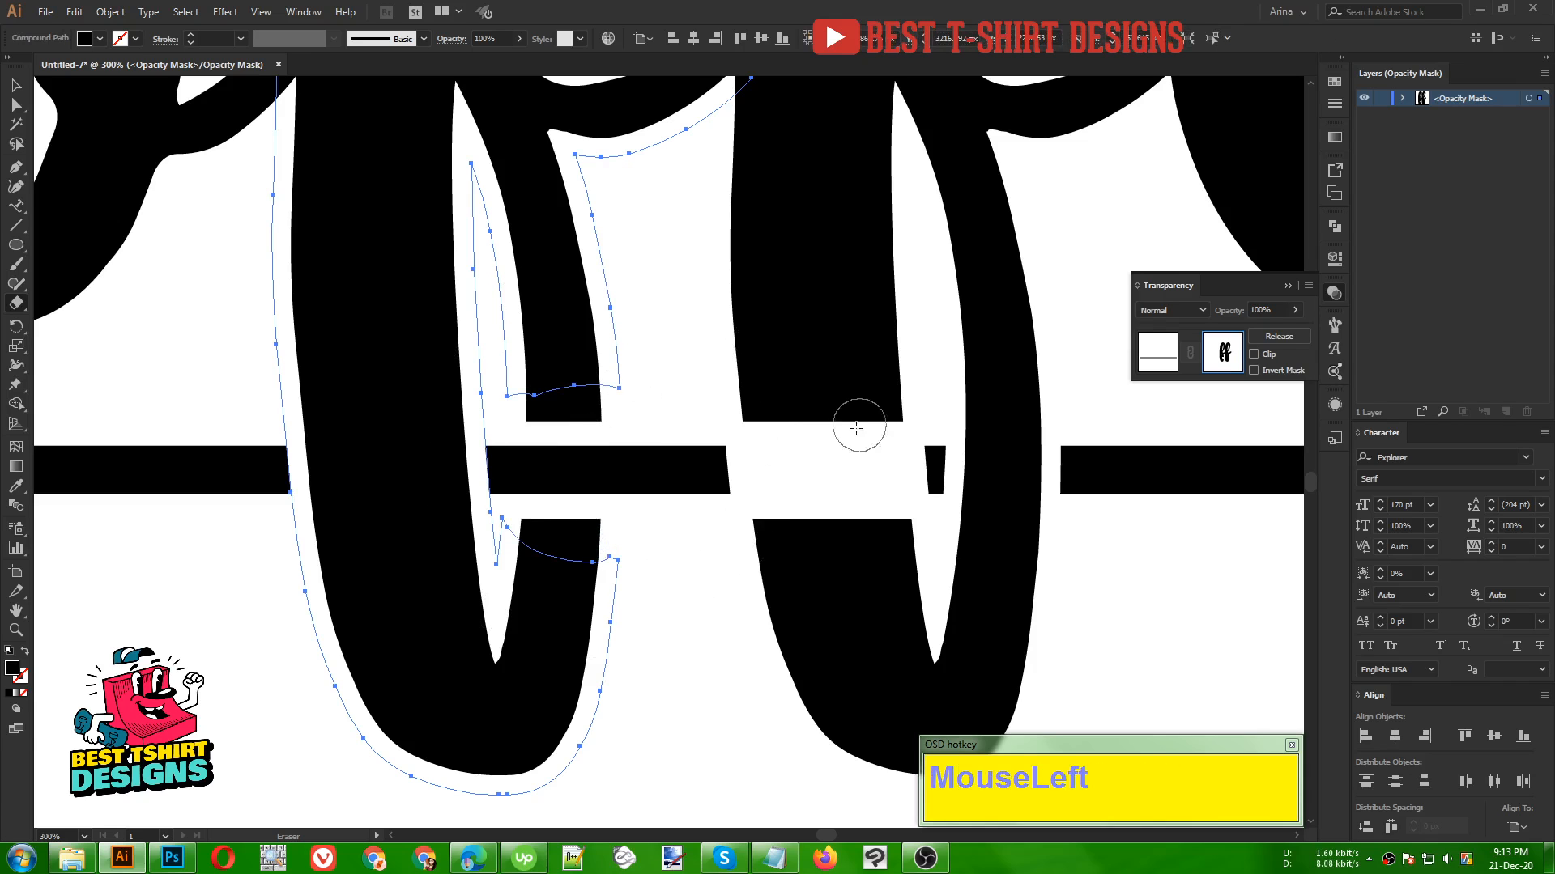
# Step: Erase the second f's mask shape where its left stem crosses the horizontal line, and return to editing the artwork
pyautogui.moveTo(856, 428)
pyautogui.mouseDown()
pyautogui.moveTo(888, 416)
pyautogui.moveTo(909, 495)
pyautogui.moveTo(897, 512)
pyautogui.mouseUp()
pyautogui.moveTo(895, 431)
pyautogui.mouseDown()
pyautogui.moveTo(817, 430)
pyautogui.moveTo(785, 477)
pyautogui.mouseUp()
pyautogui.press('v')
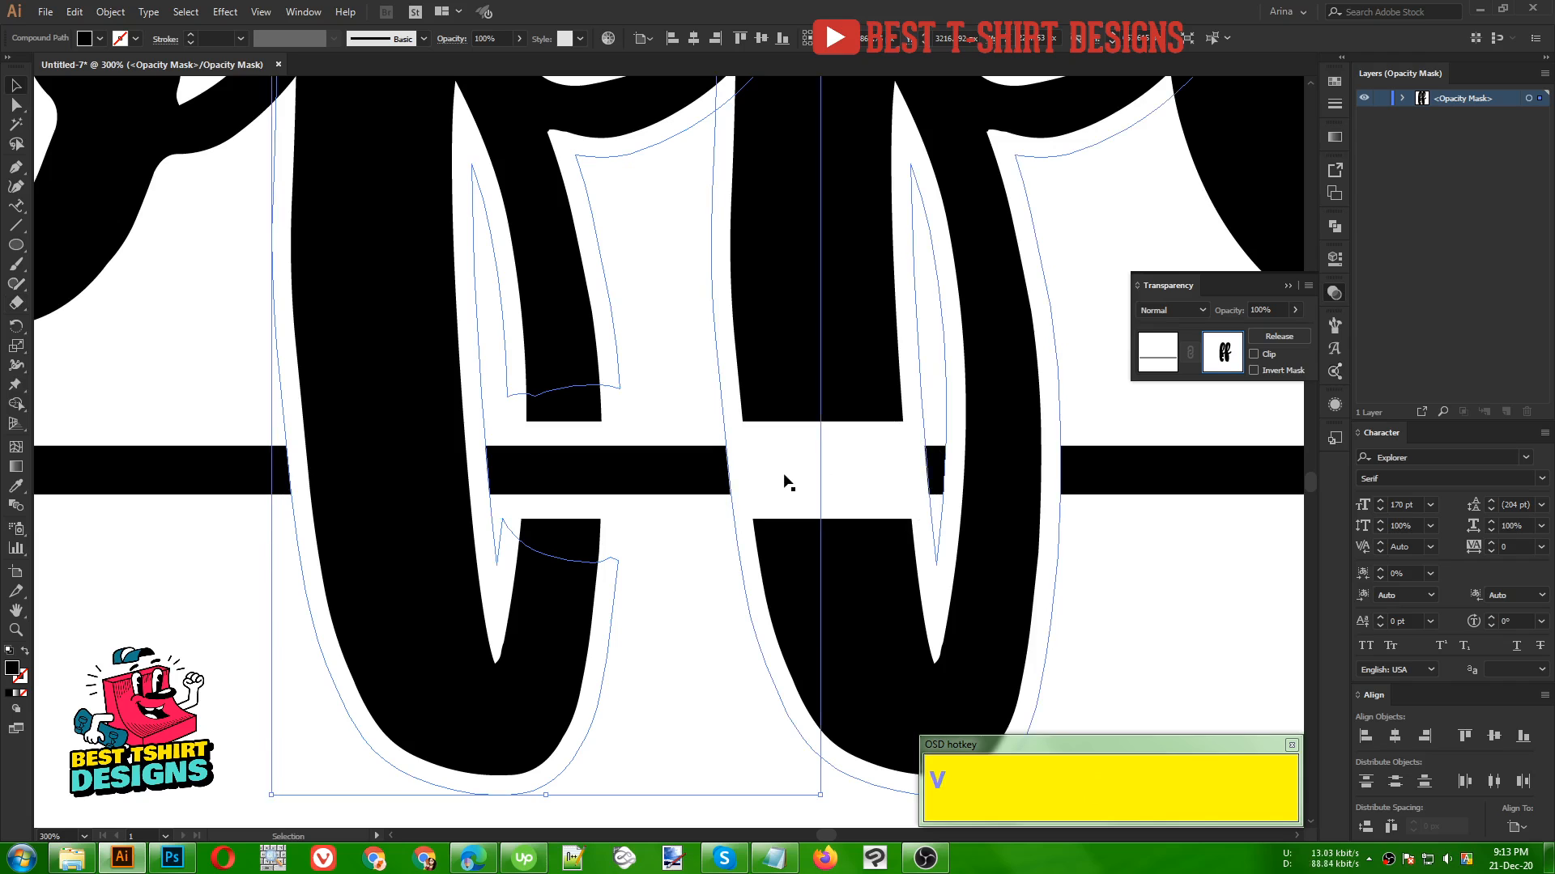
pyautogui.click(857, 496)
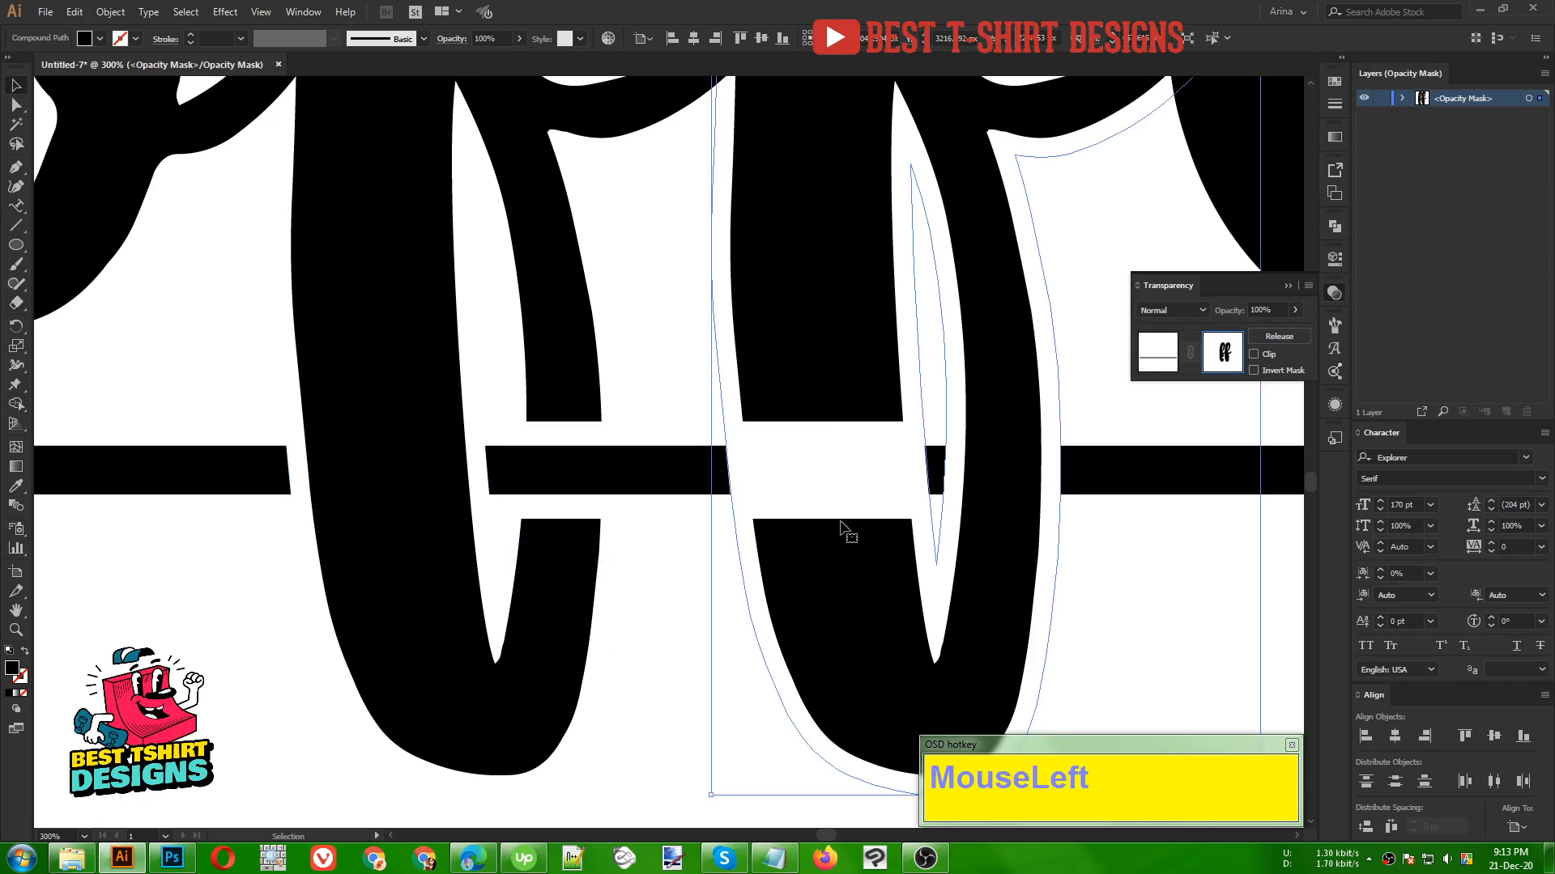
pyautogui.hotkey('shift', 'e')
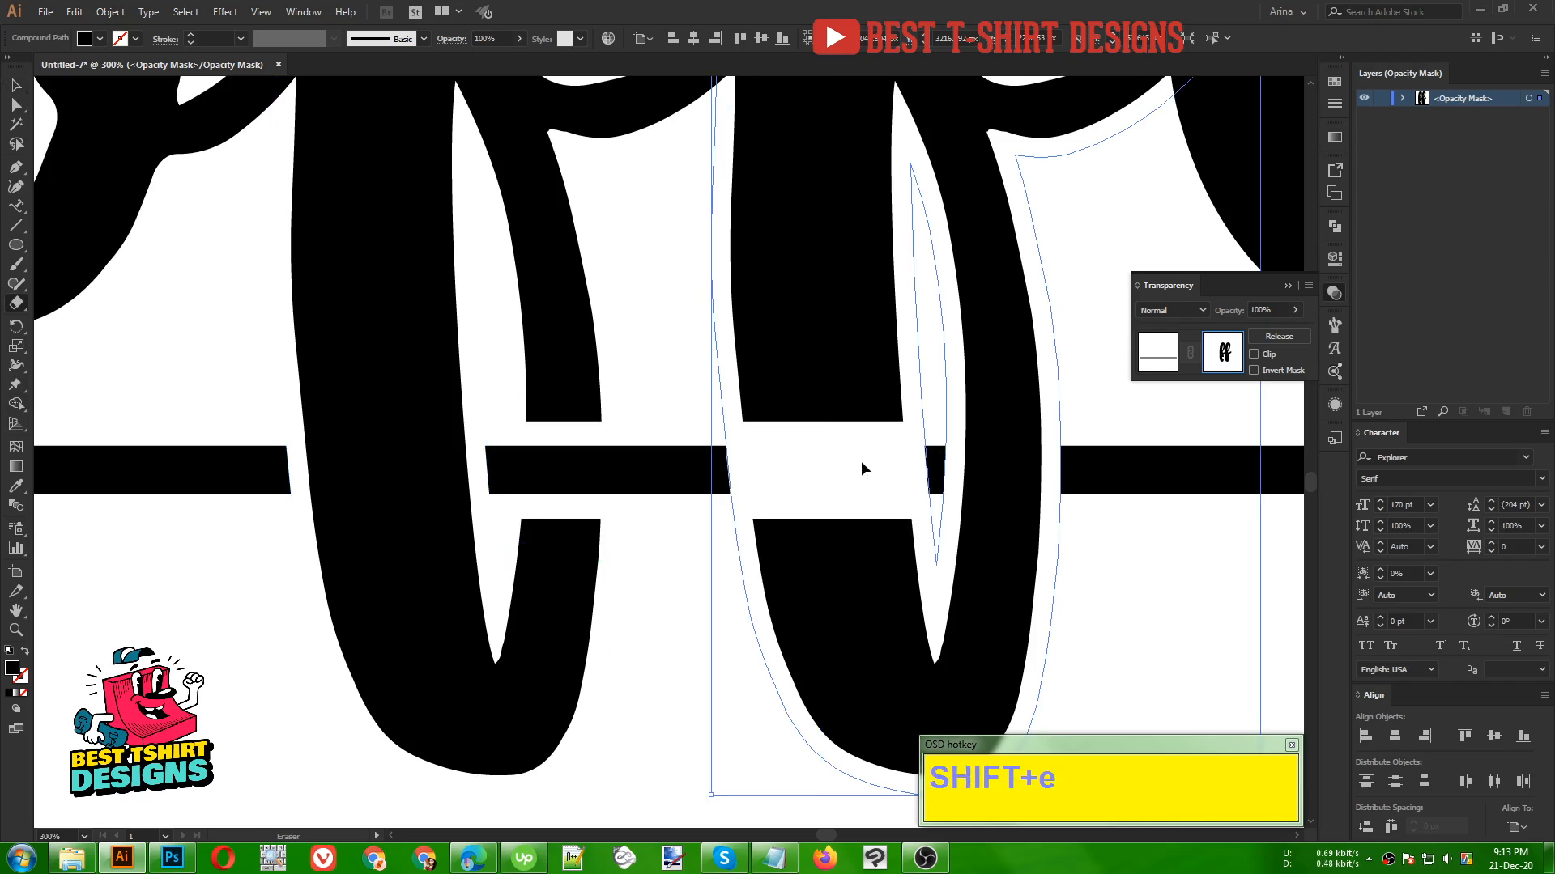
pyautogui.moveTo(910, 434); pyautogui.dragTo(905, 463)
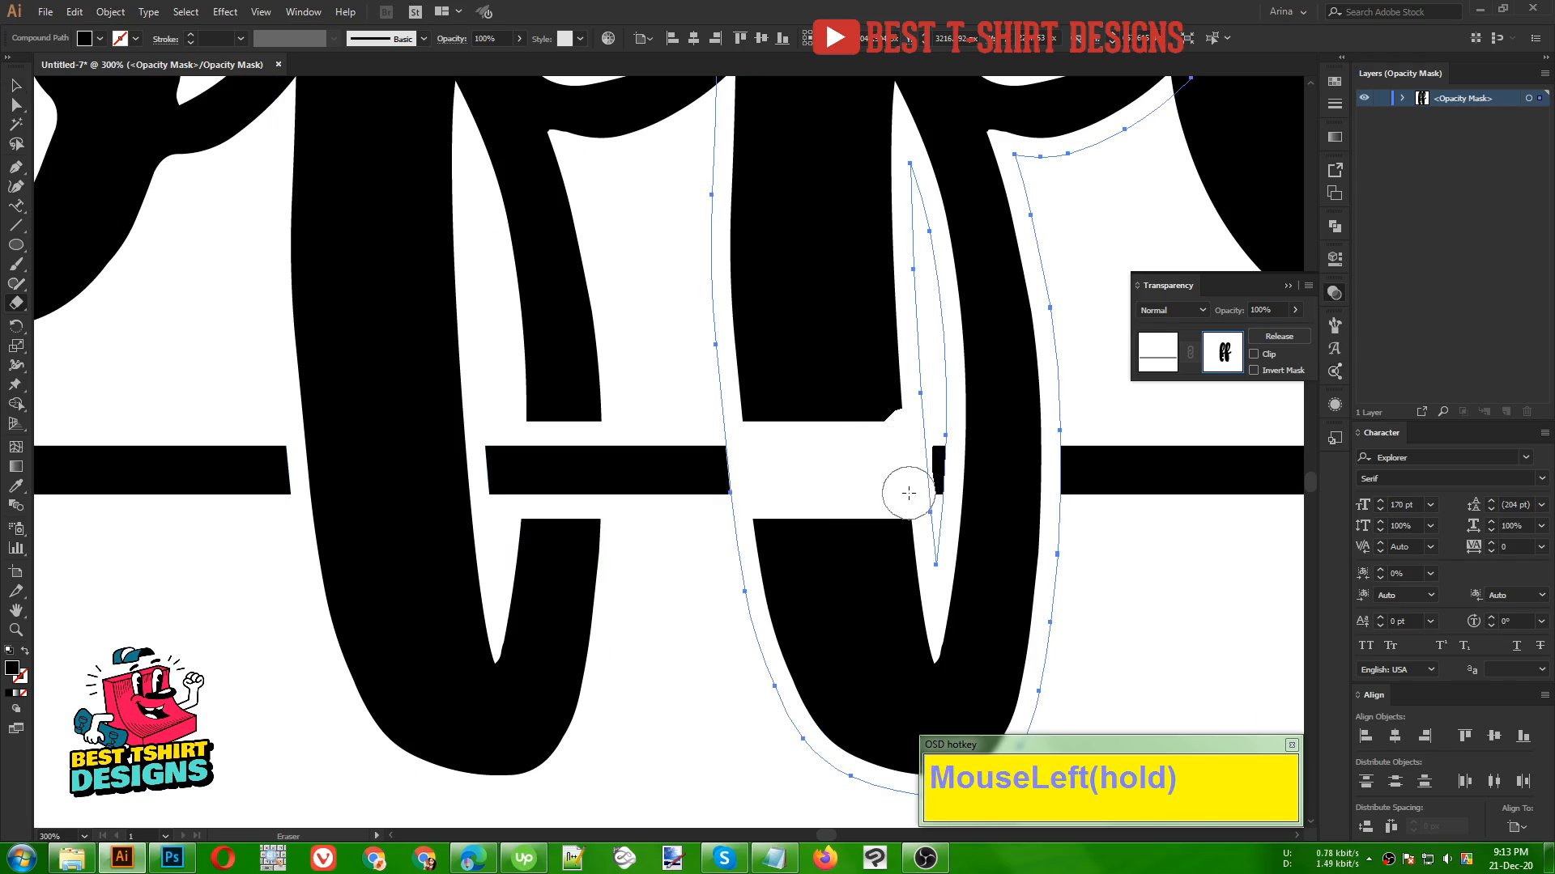
pyautogui.moveTo(907, 526); pyautogui.dragTo(911, 522)
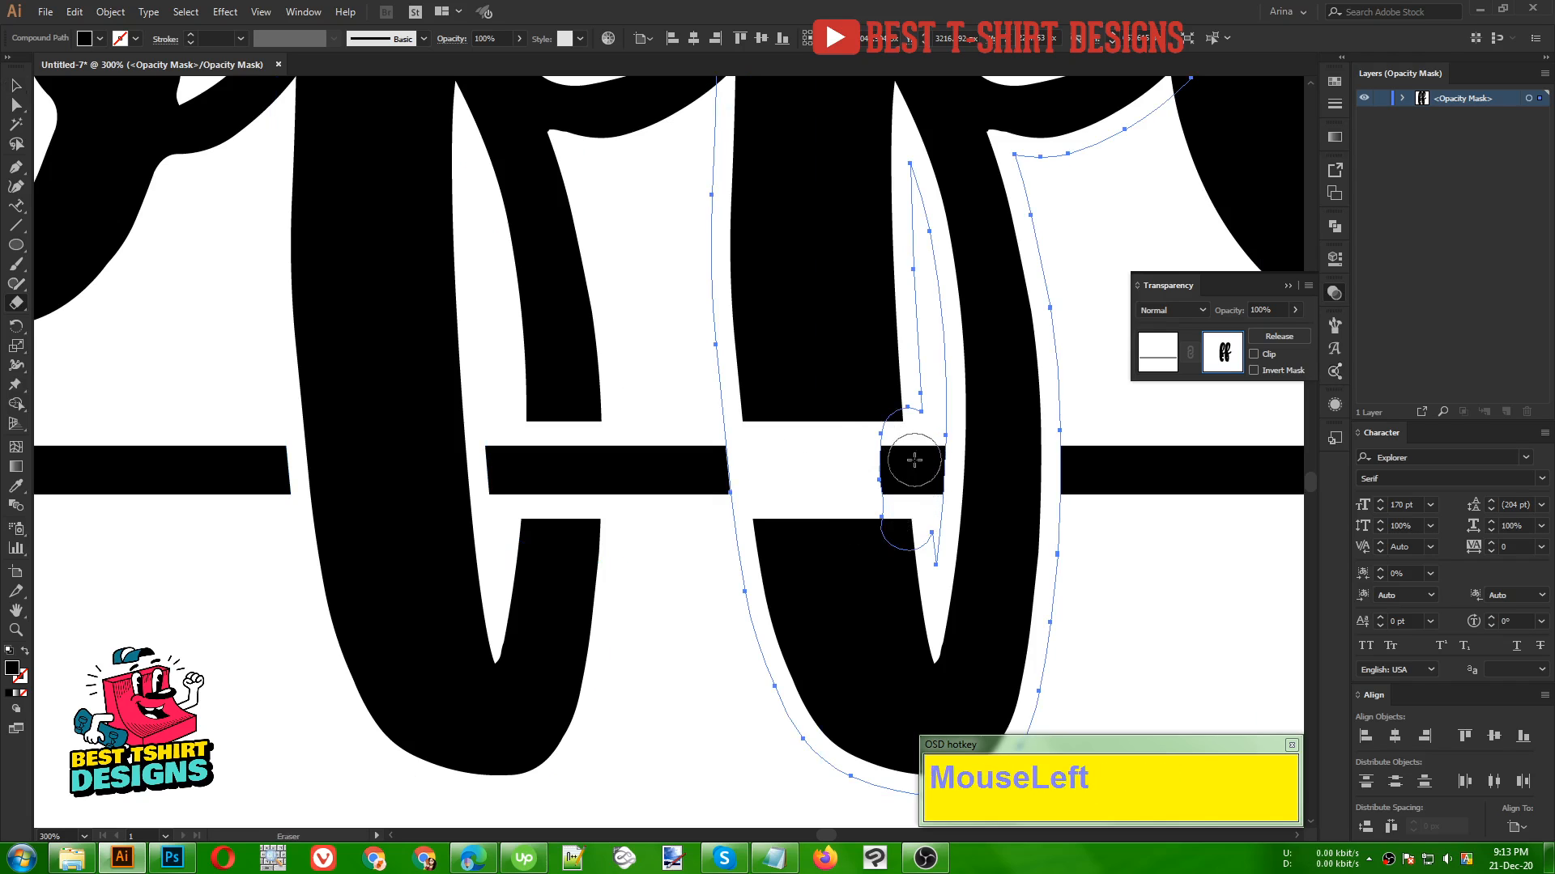
pyautogui.moveTo(914, 460); pyautogui.dragTo(907, 494)
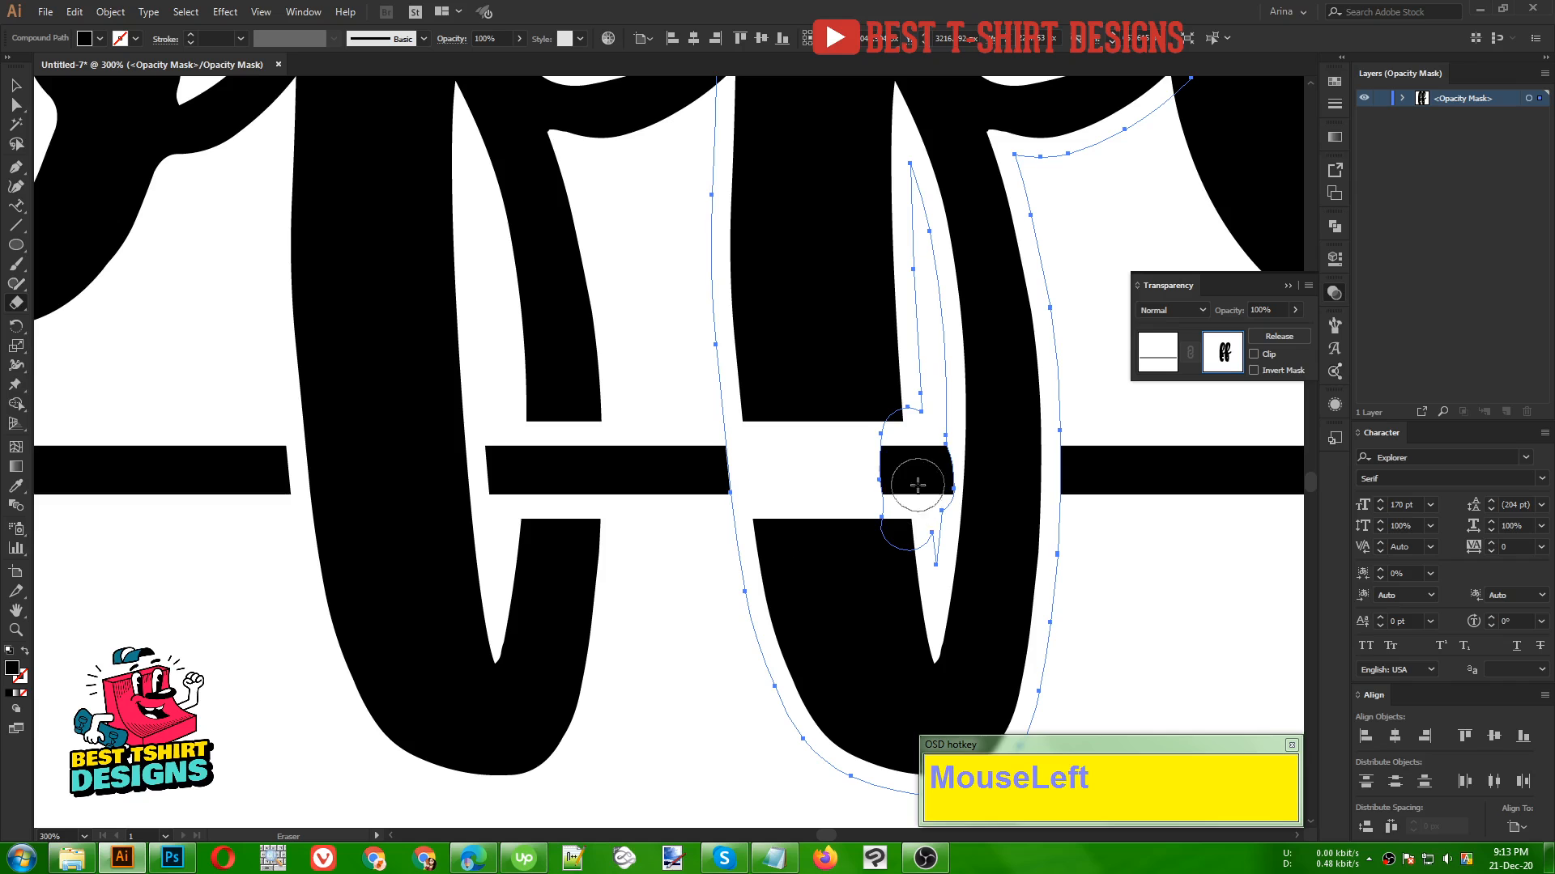
pyautogui.hotkey('ctrl', 'z')
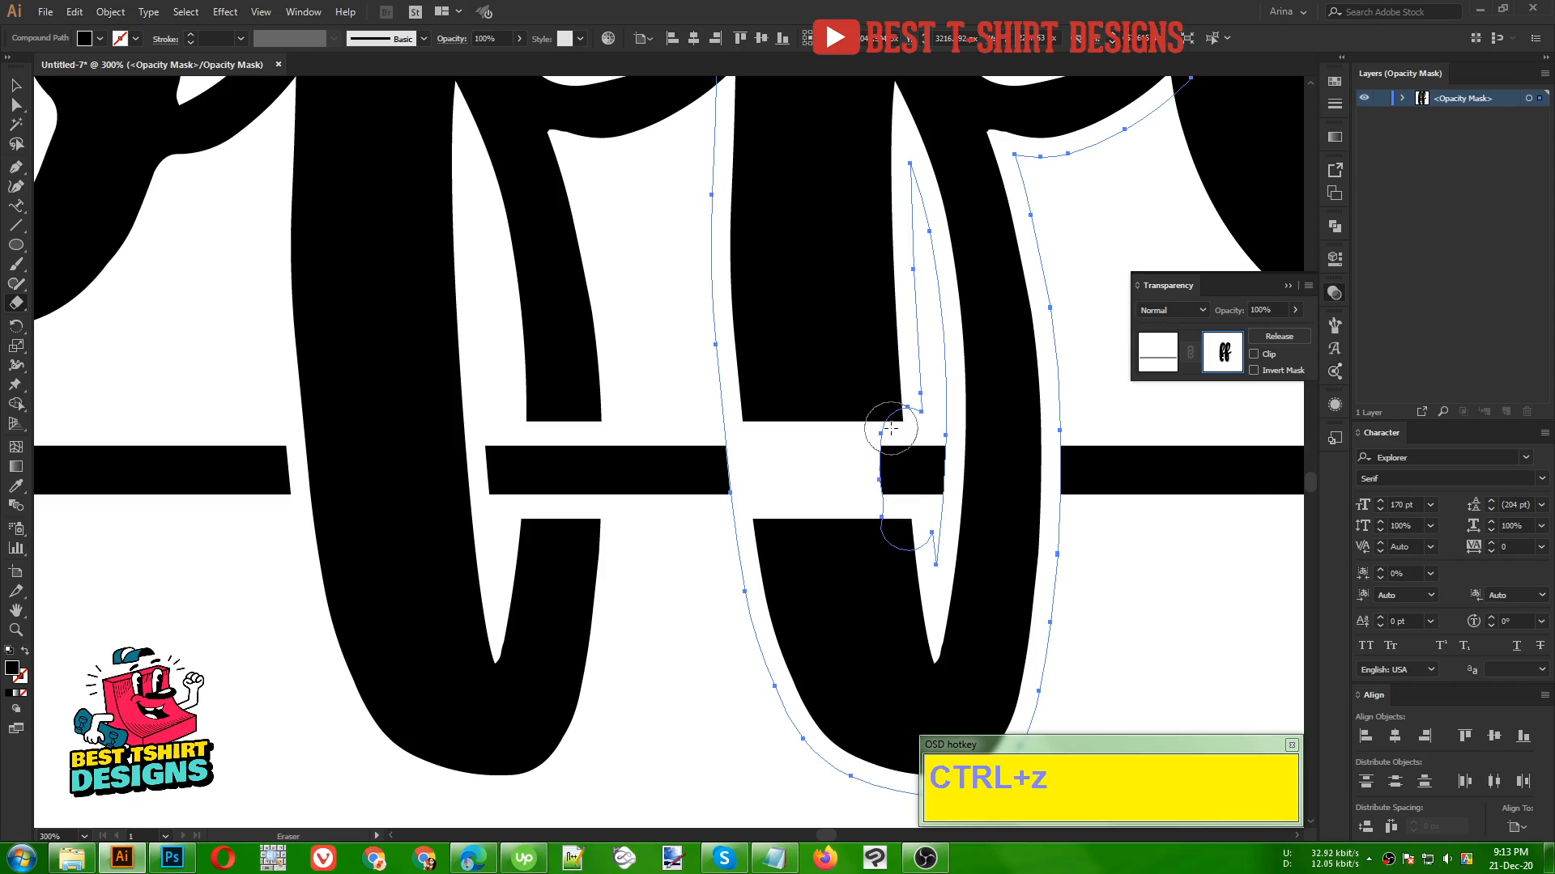
pyautogui.moveTo(891, 429)
pyautogui.mouseDown()
pyautogui.moveTo(736, 432)
pyautogui.moveTo(723, 516)
pyautogui.moveTo(885, 518)
pyautogui.moveTo(883, 439)
pyautogui.moveTo(746, 469)
pyautogui.moveTo(760, 486)
pyautogui.moveTo(897, 490)
pyautogui.mouseUp()
pyautogui.click(868, 472)
pyautogui.scroll(-1, 650, 451)
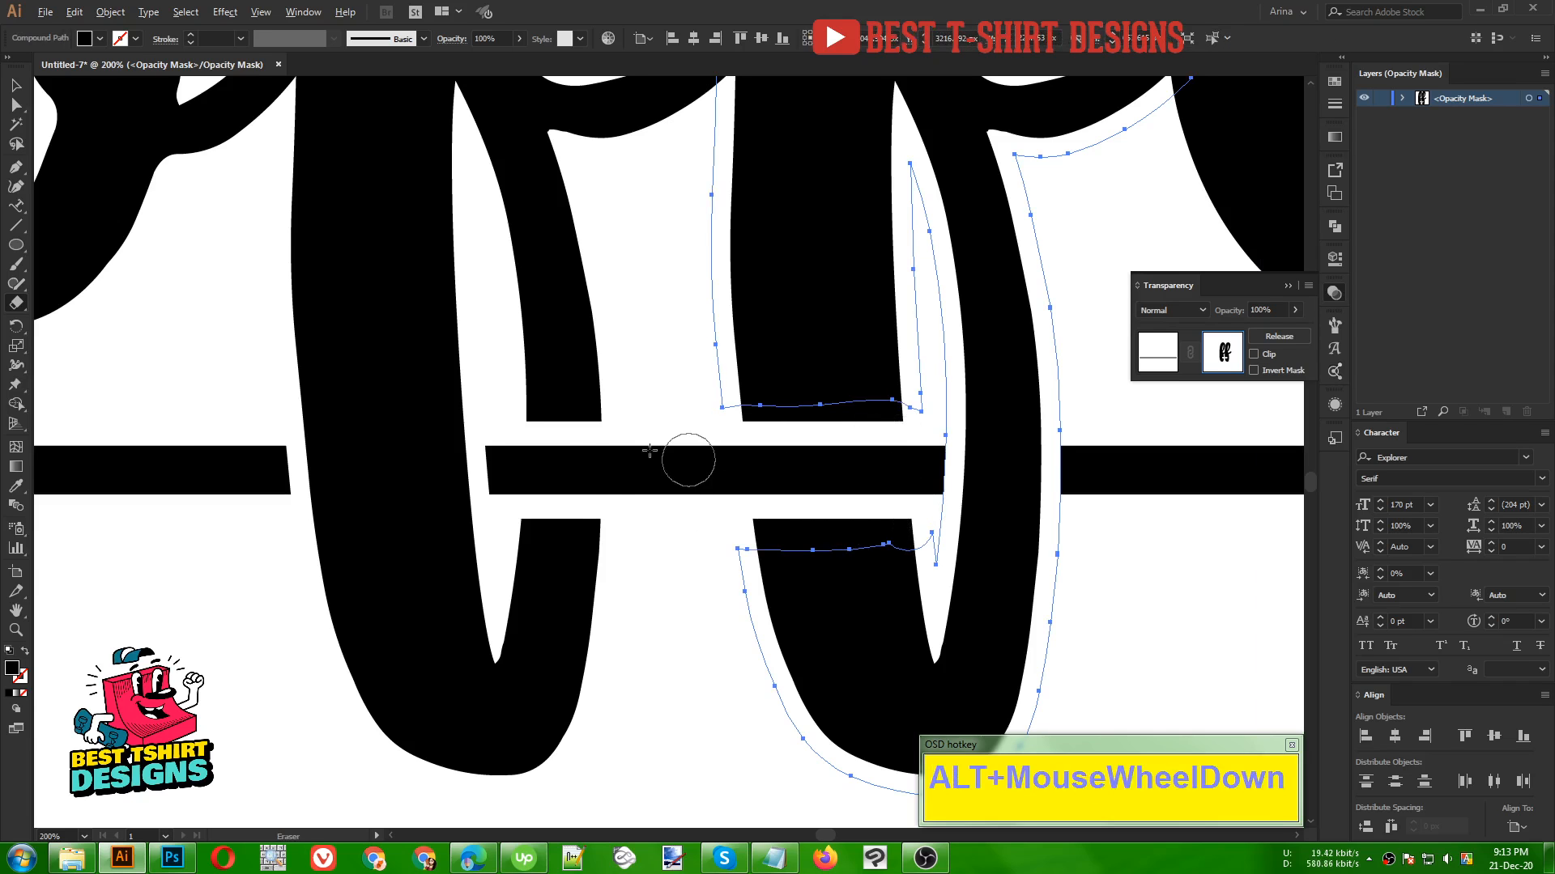
pyautogui.scroll(-2, 649, 451)
pyautogui.hotkey('alt', 'v')
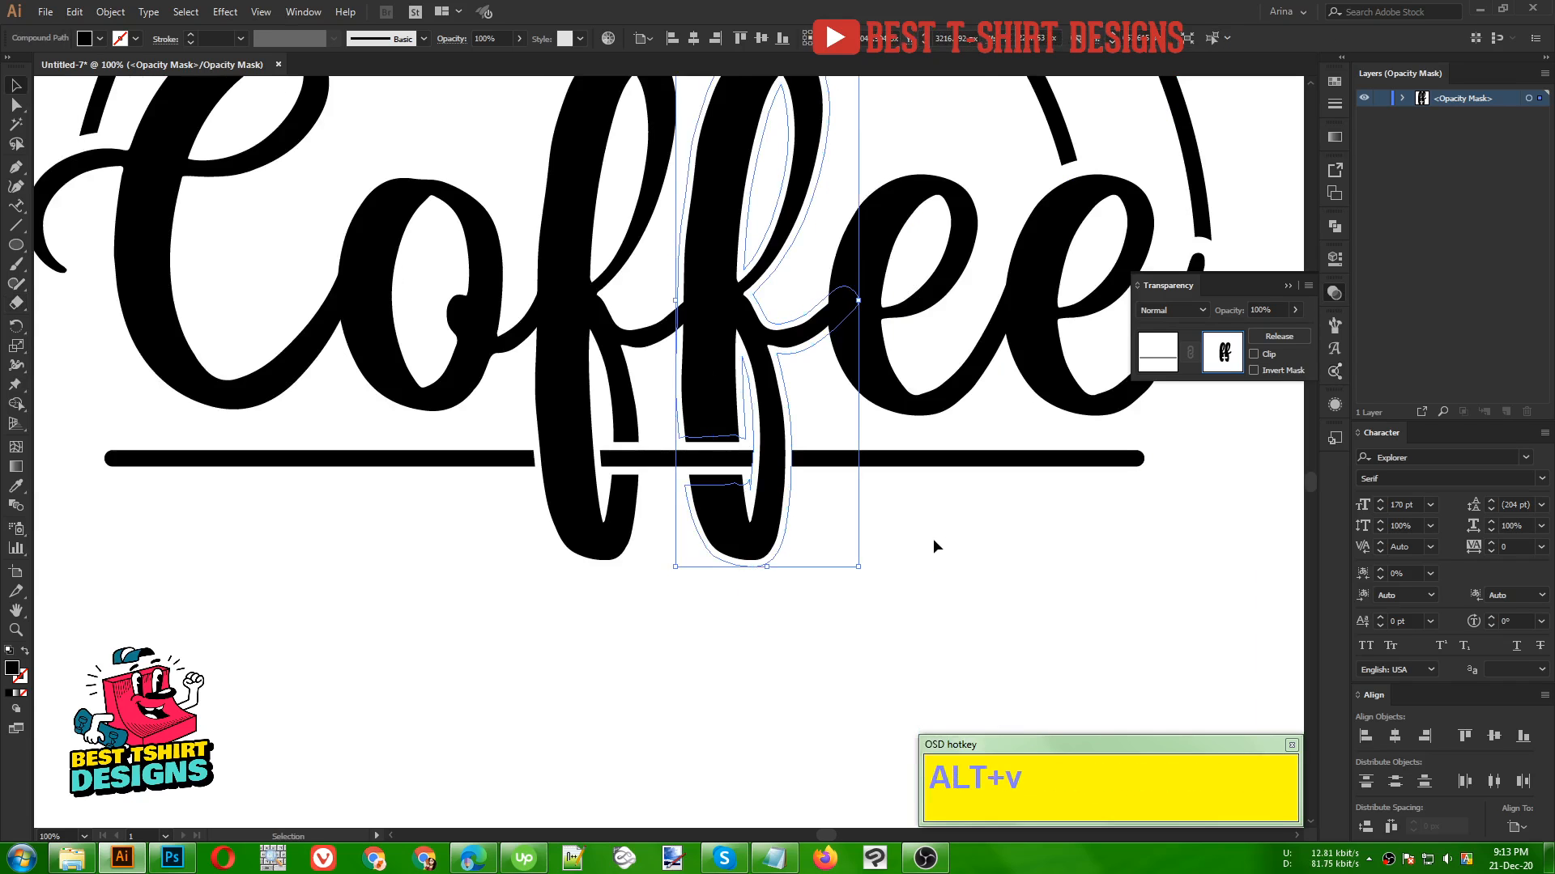
pyautogui.click(1154, 355)
pyautogui.click(697, 632)
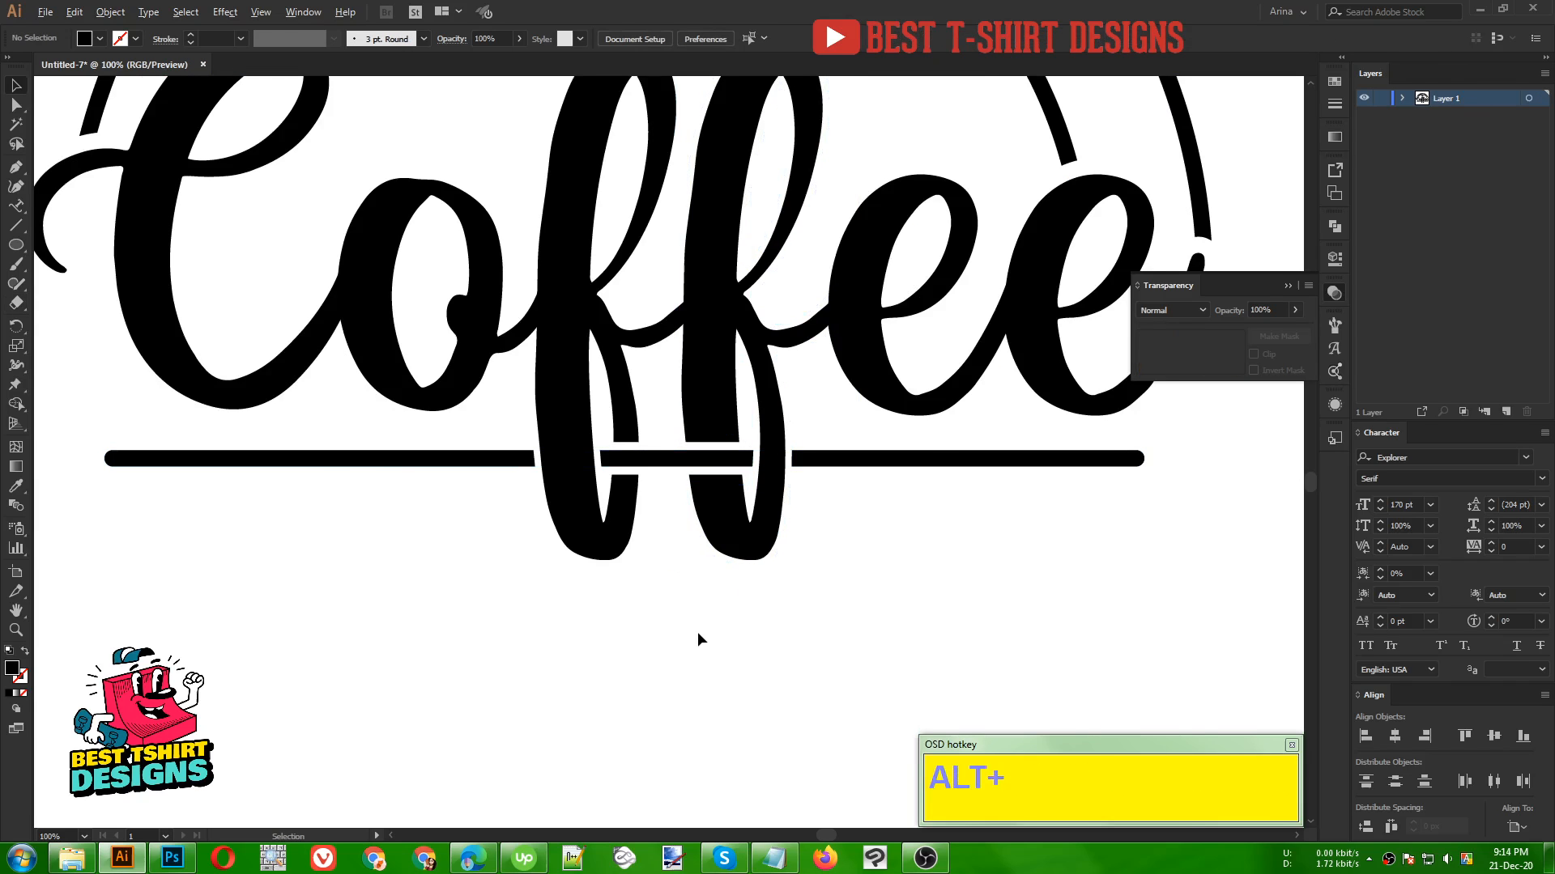
# Step: Delete all f shapes from the horizontal line's opacity mask and return to editing the artwork
pyautogui.scroll(-1, 611, 623)
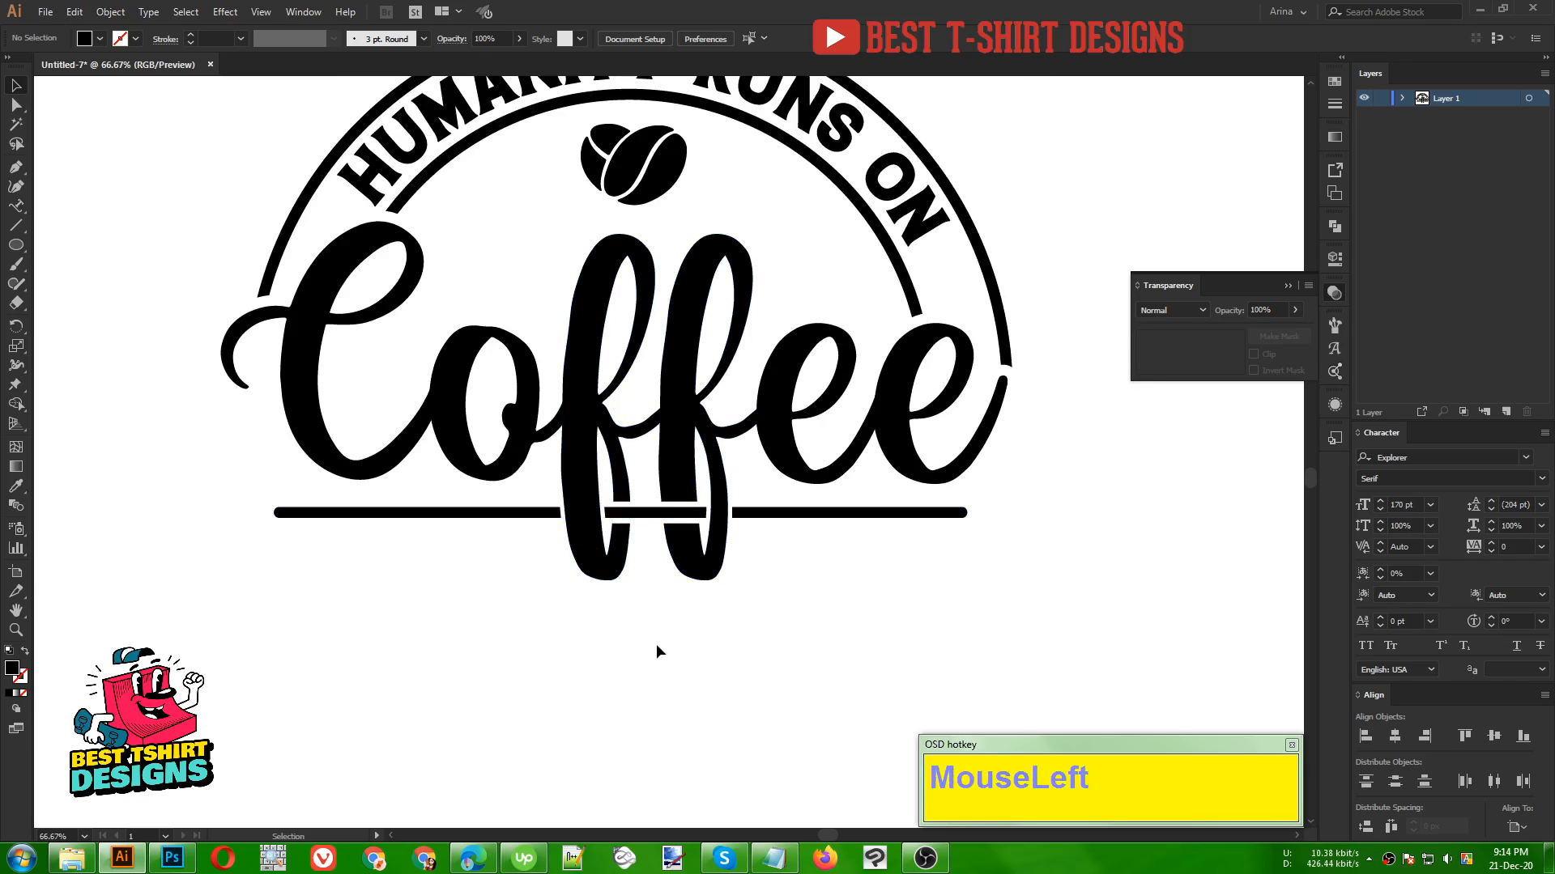
pyautogui.scroll(1, 656, 651)
pyautogui.keyDown('alt'); pyautogui.scroll(1, 736, 591); pyautogui.keyUp('alt')
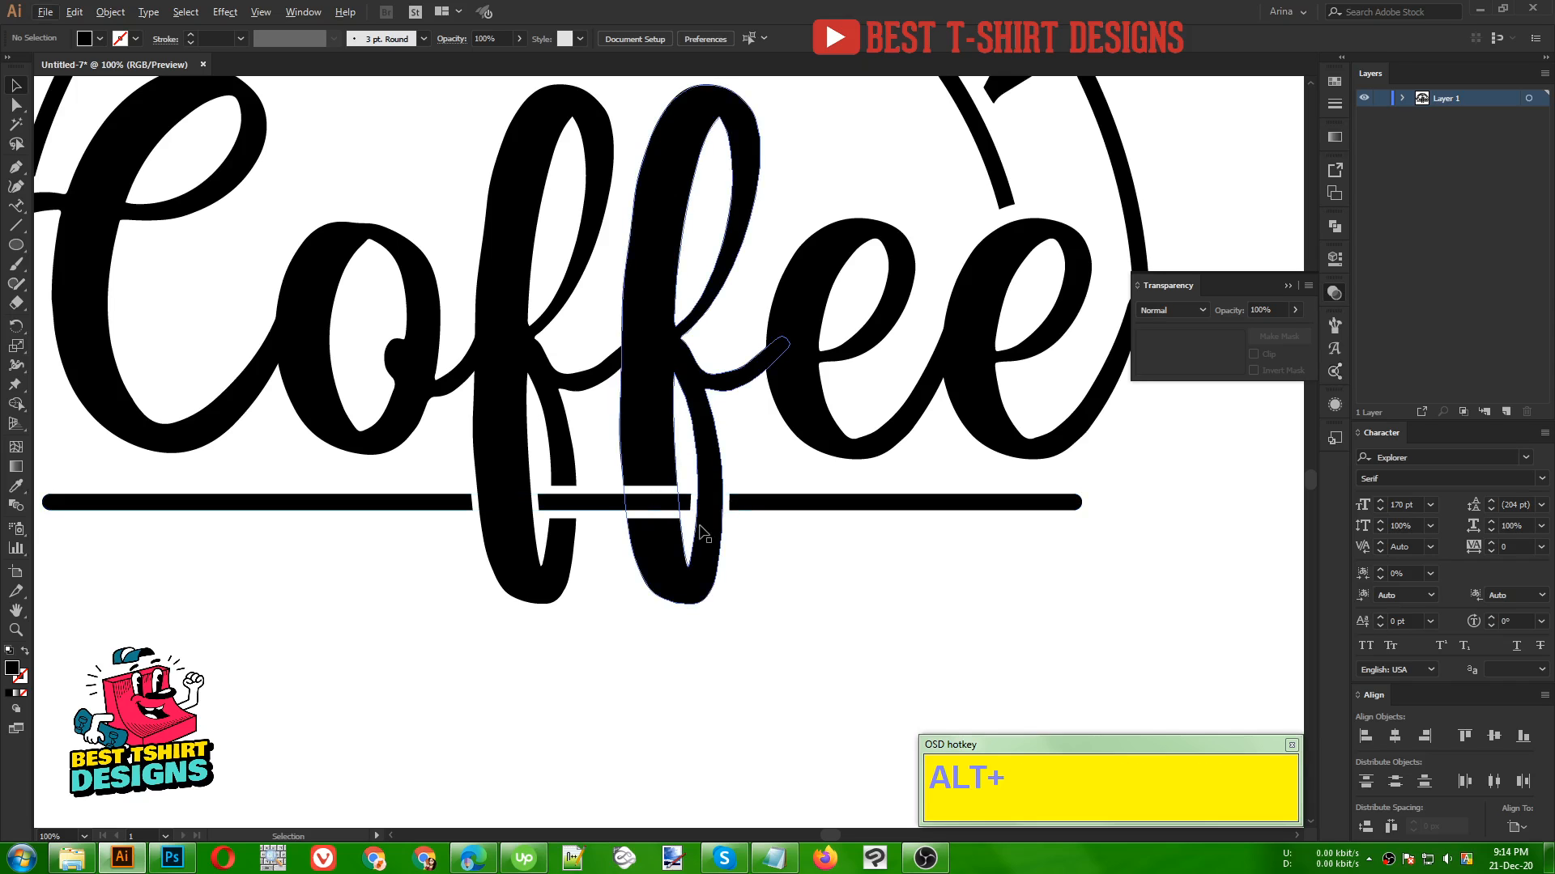
pyautogui.moveTo(854, 590); pyautogui.dragTo(292, 476)
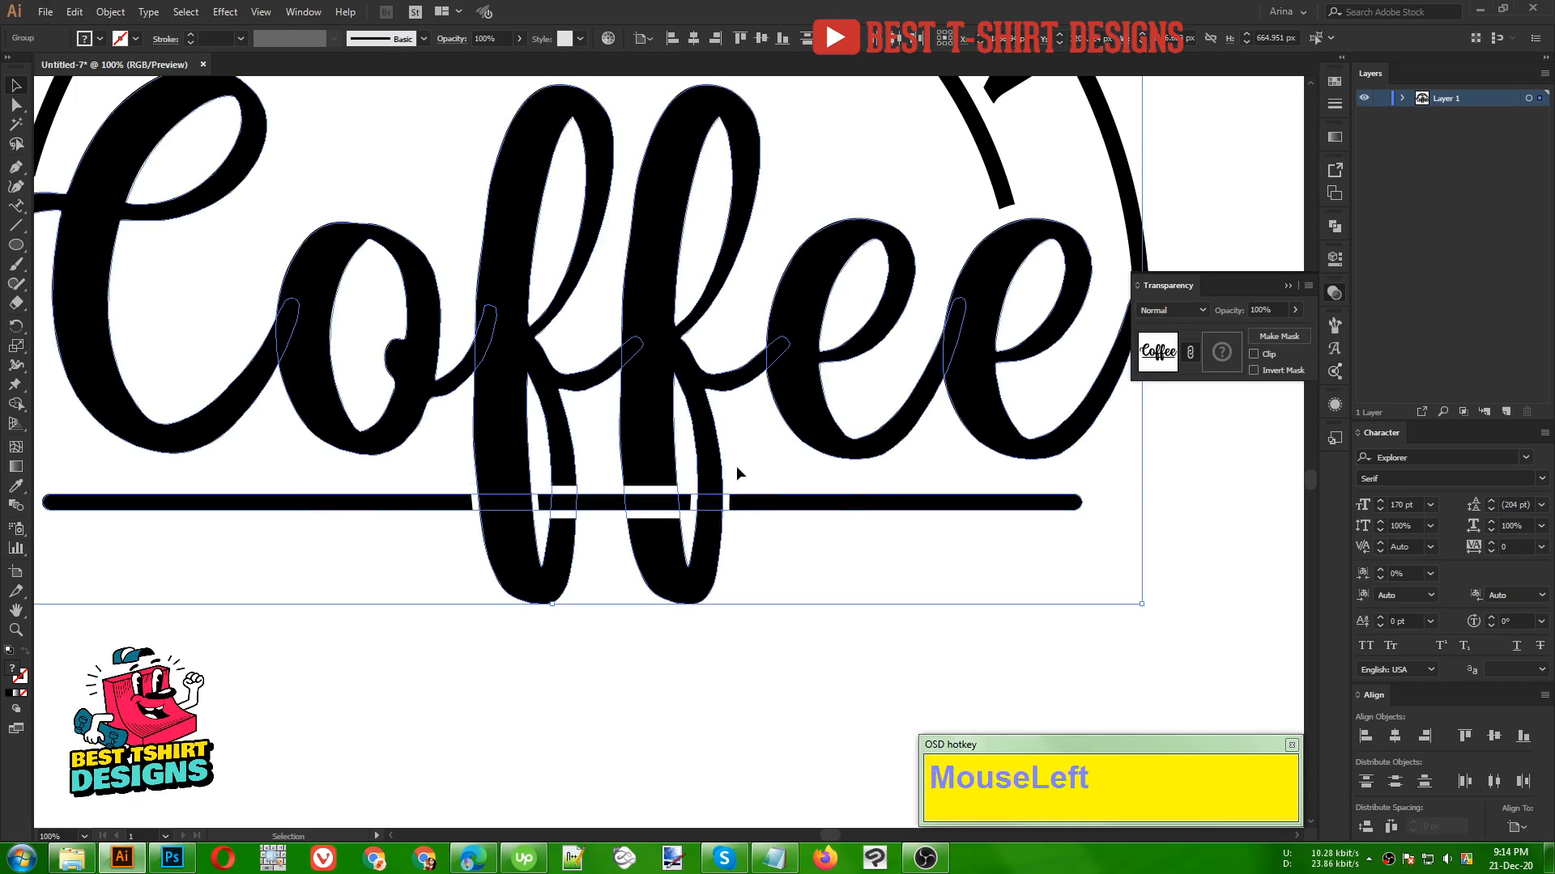
pyautogui.click(1216, 415)
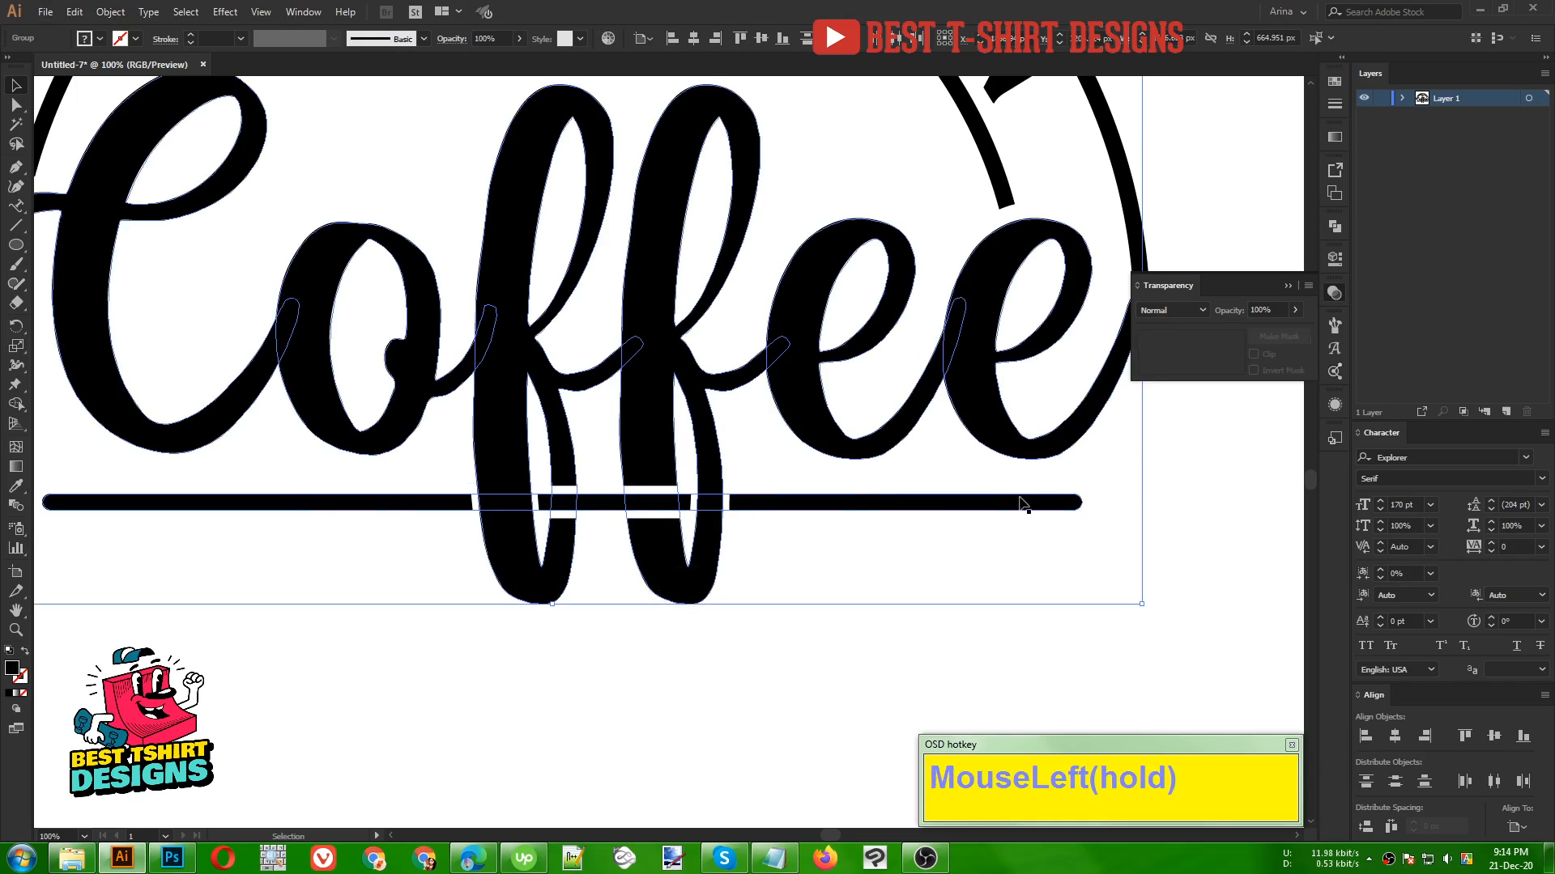
pyautogui.click(980, 513)
pyautogui.click(1222, 352)
pyautogui.hotkey('ctrl', 'a')
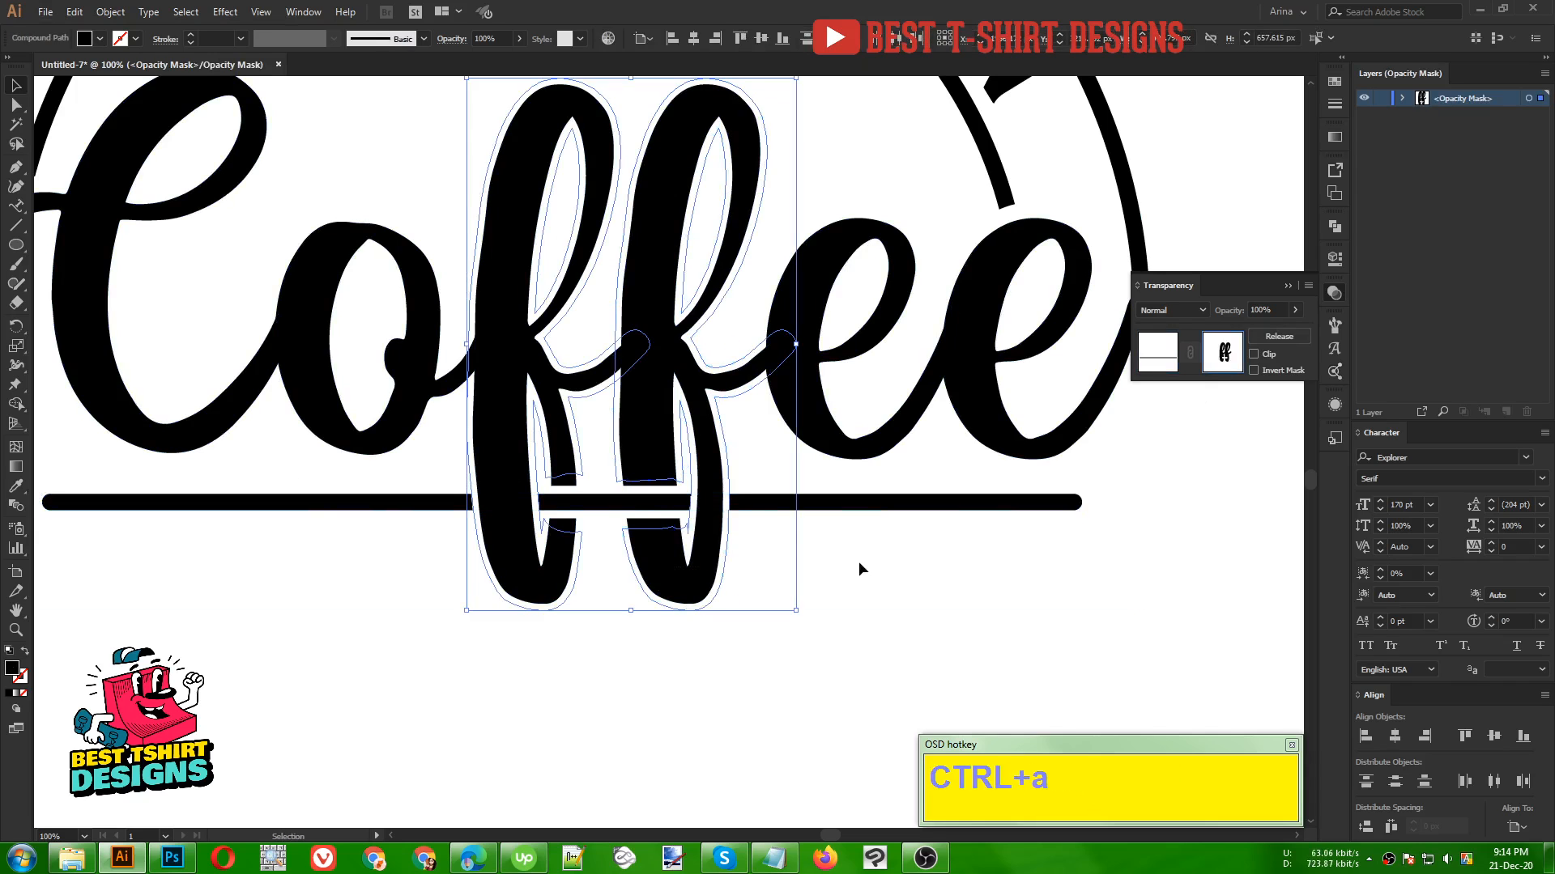
pyautogui.press('Delete')
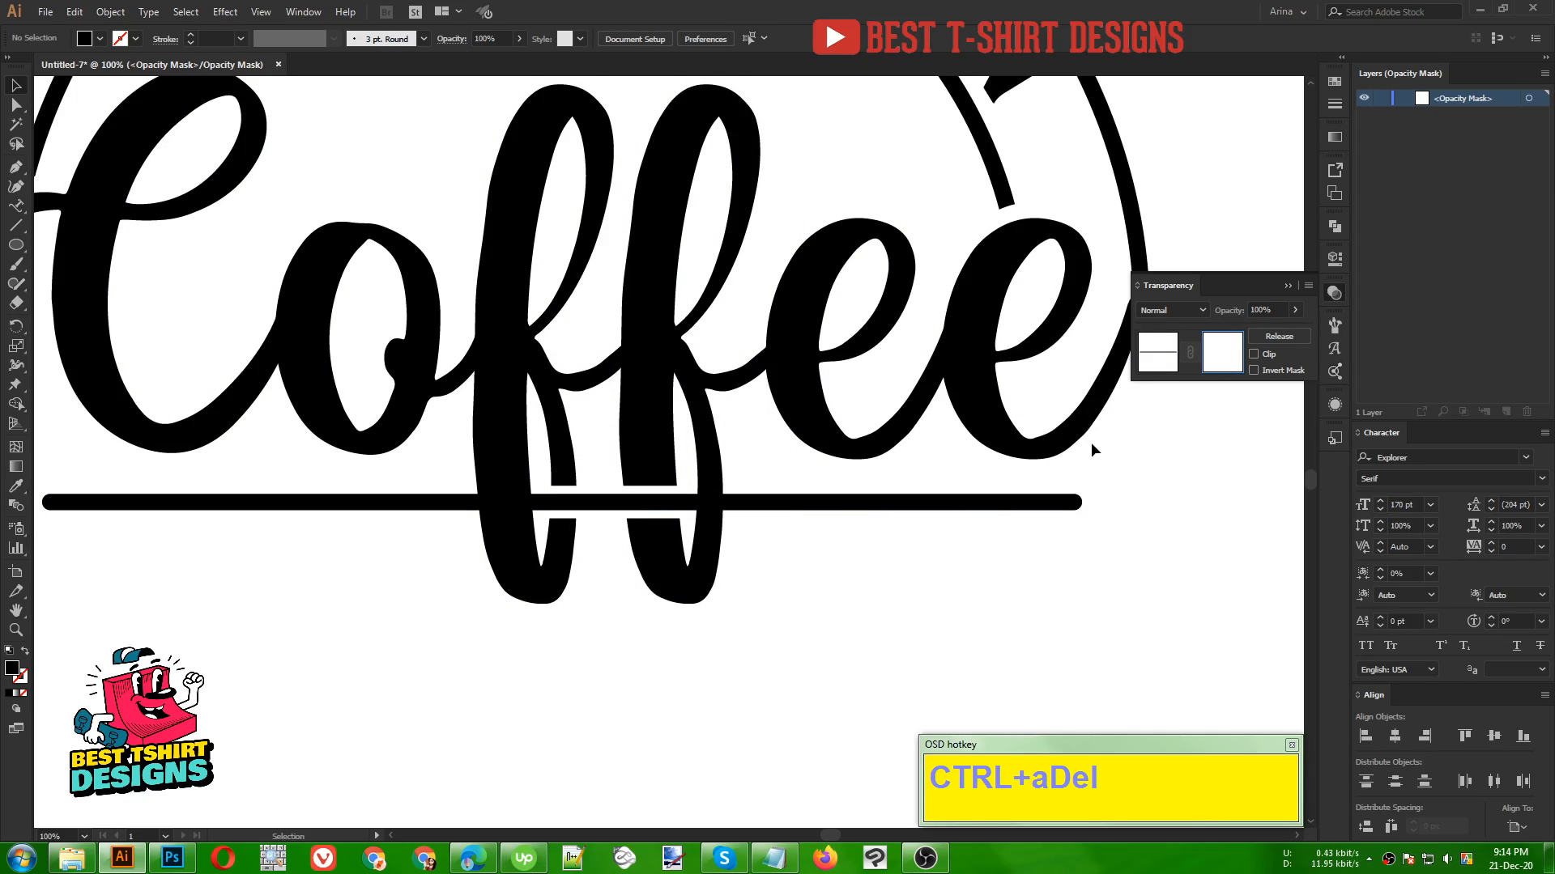
pyautogui.click(1156, 352)
# Step: Delete all line pieces from the Coffee lettering's opacity mask and return to editing the artwork
pyautogui.click(912, 515)
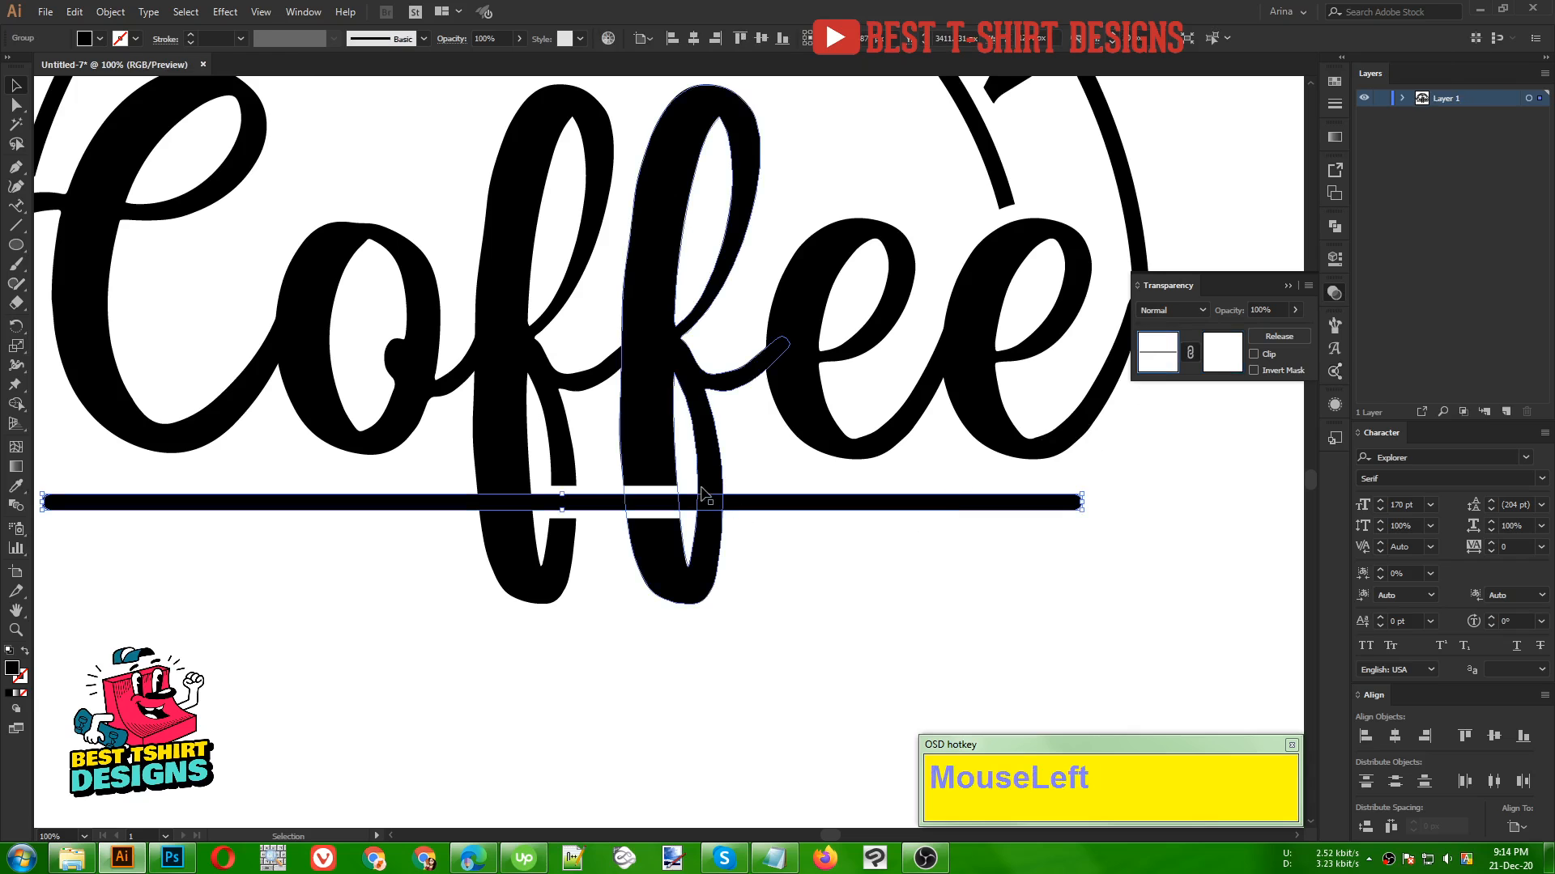
pyautogui.click(1221, 354)
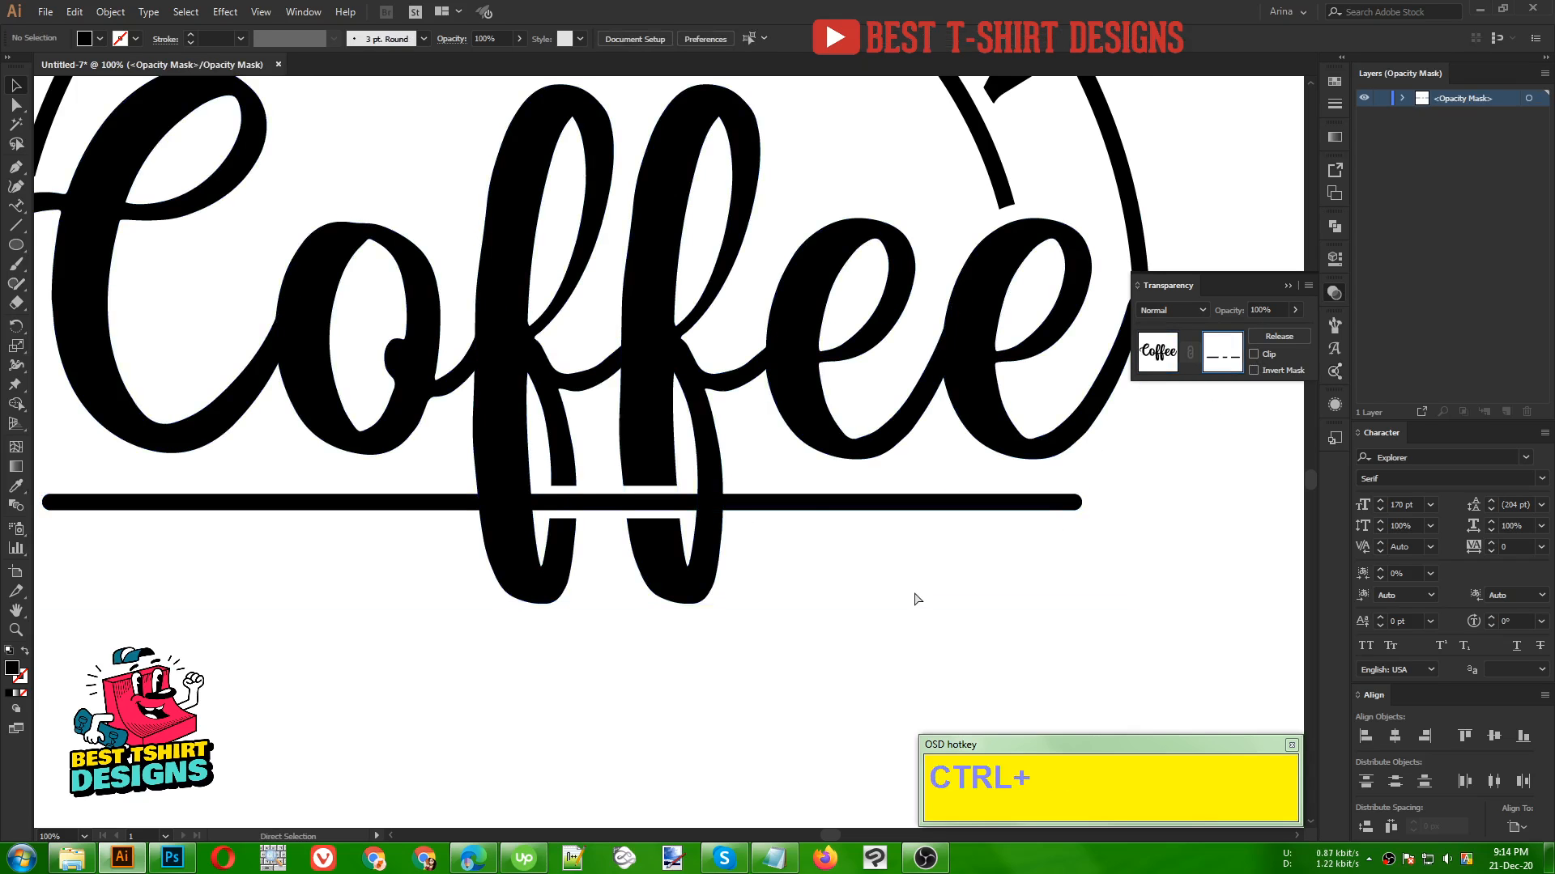
pyautogui.hotkey('ctrl', 'a')
pyautogui.press('Delete')
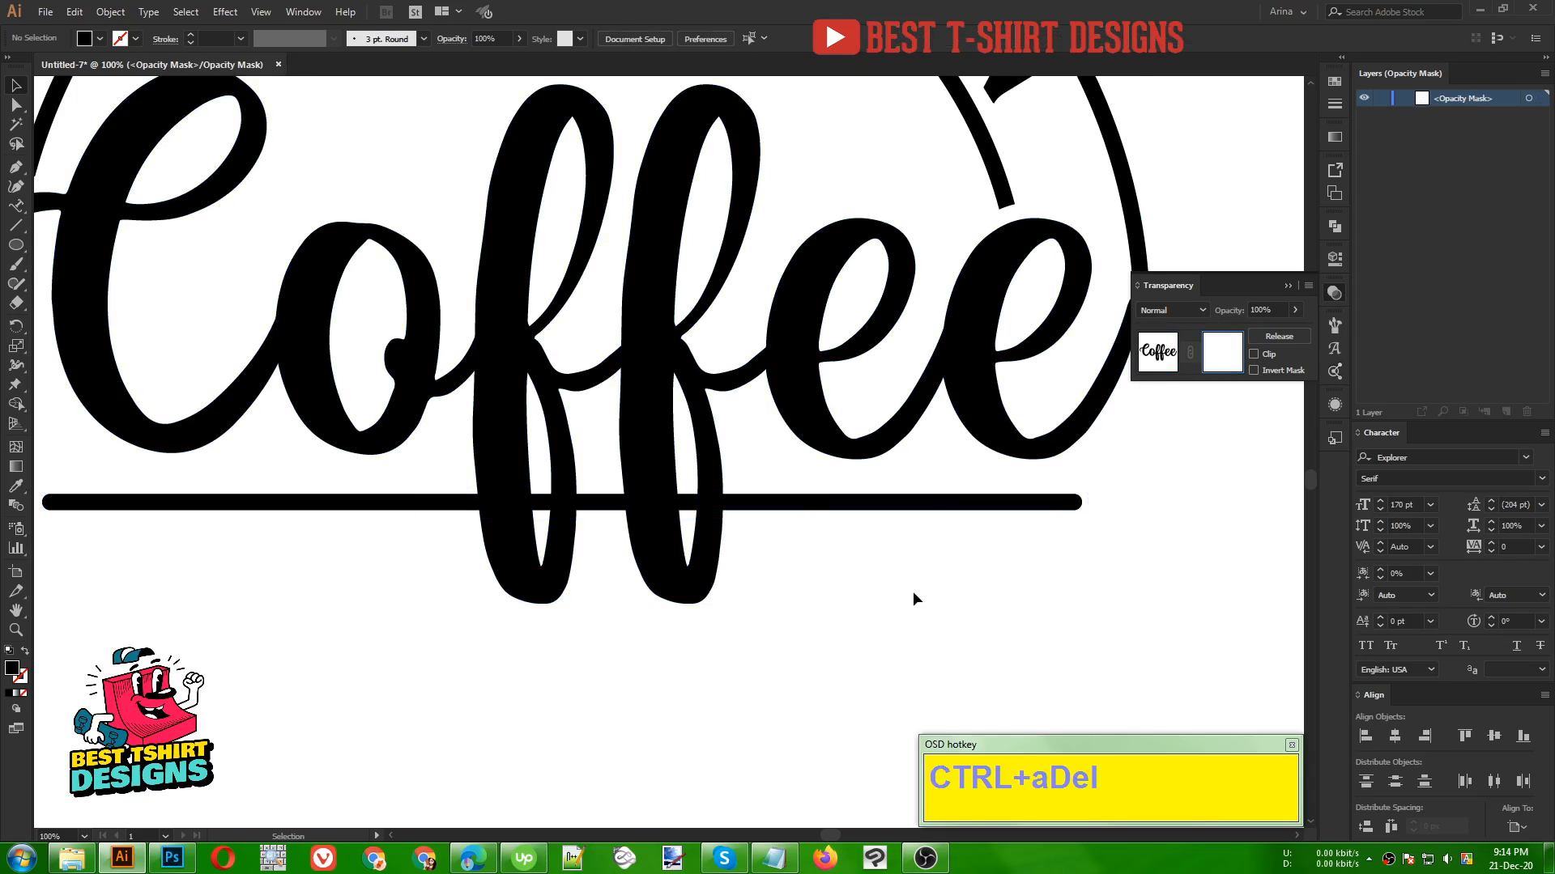
pyautogui.click(1158, 354)
# Step: Offset the horizontal line's path by 8 px with Miter joins
pyautogui.click(784, 505)
pyautogui.click(783, 504)
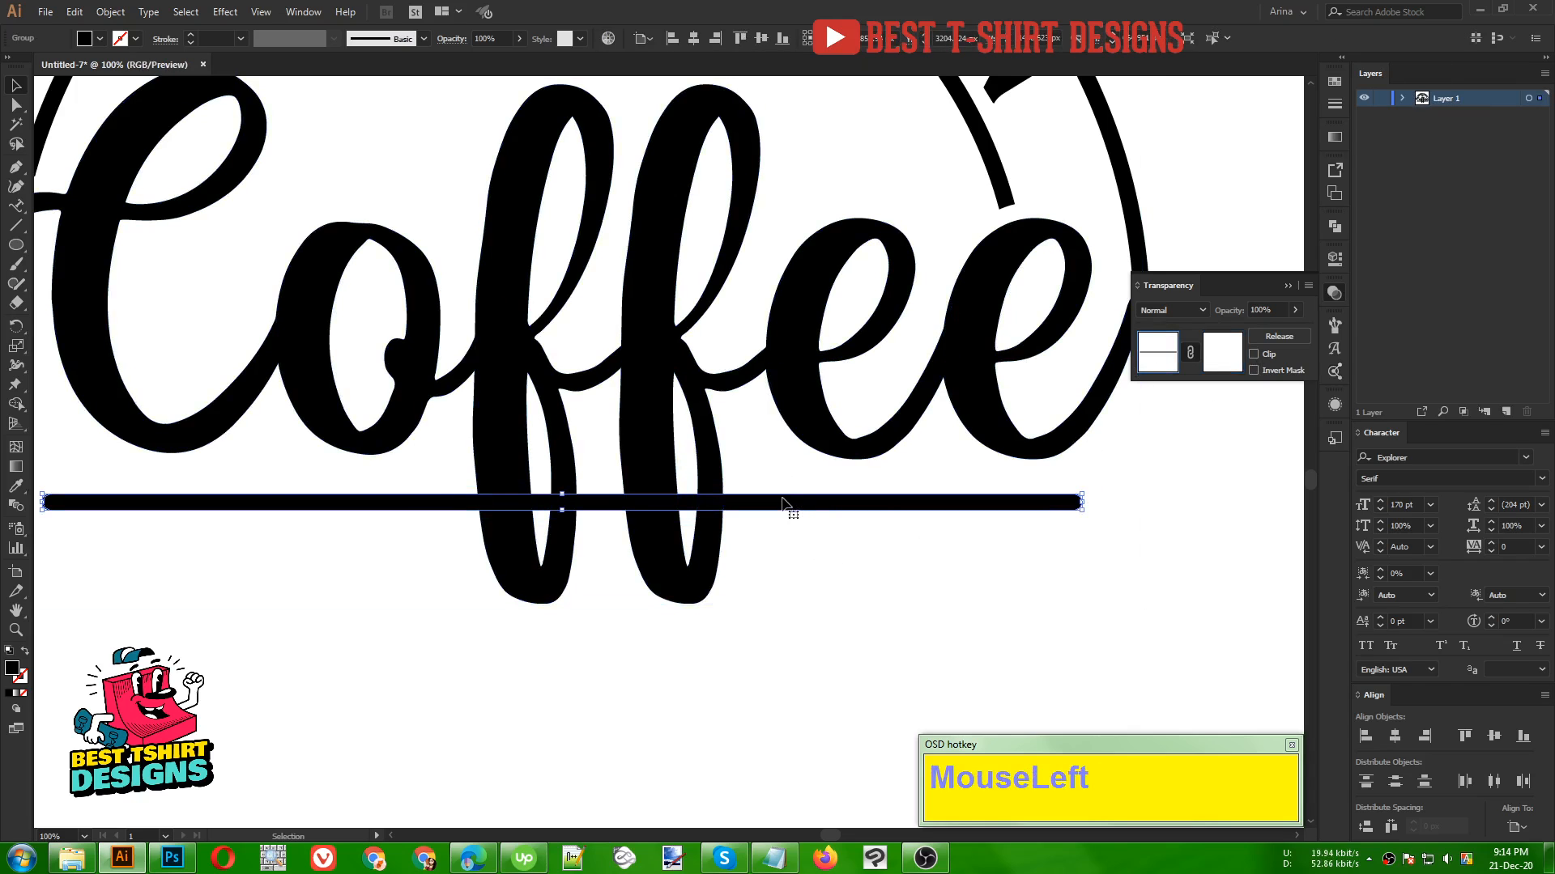
pyautogui.click(110, 11)
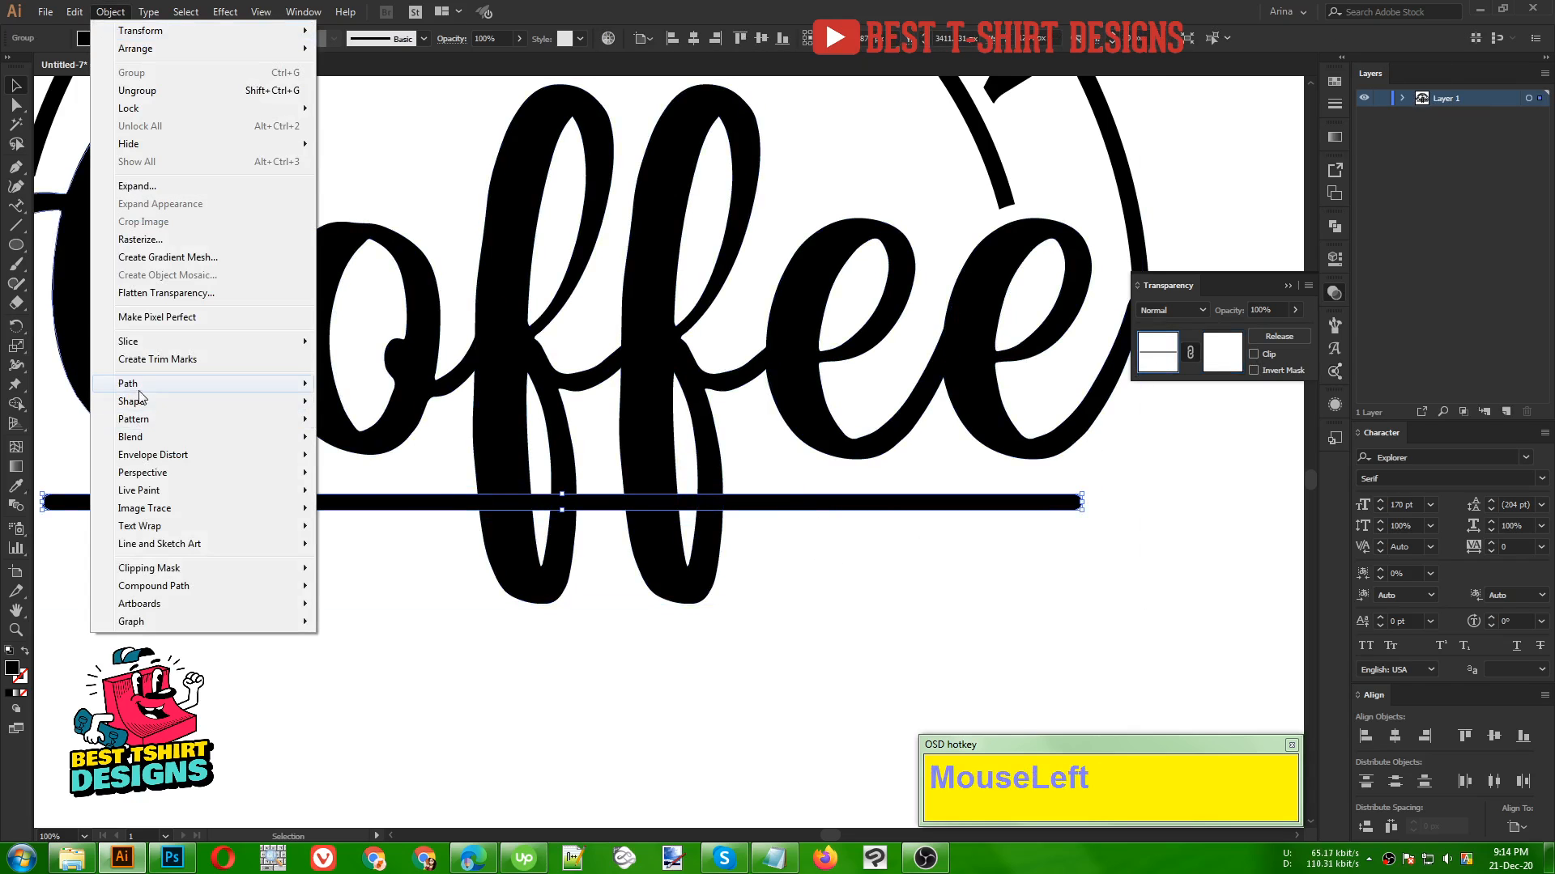
pyautogui.moveTo(300, 384)
pyautogui.click(367, 444)
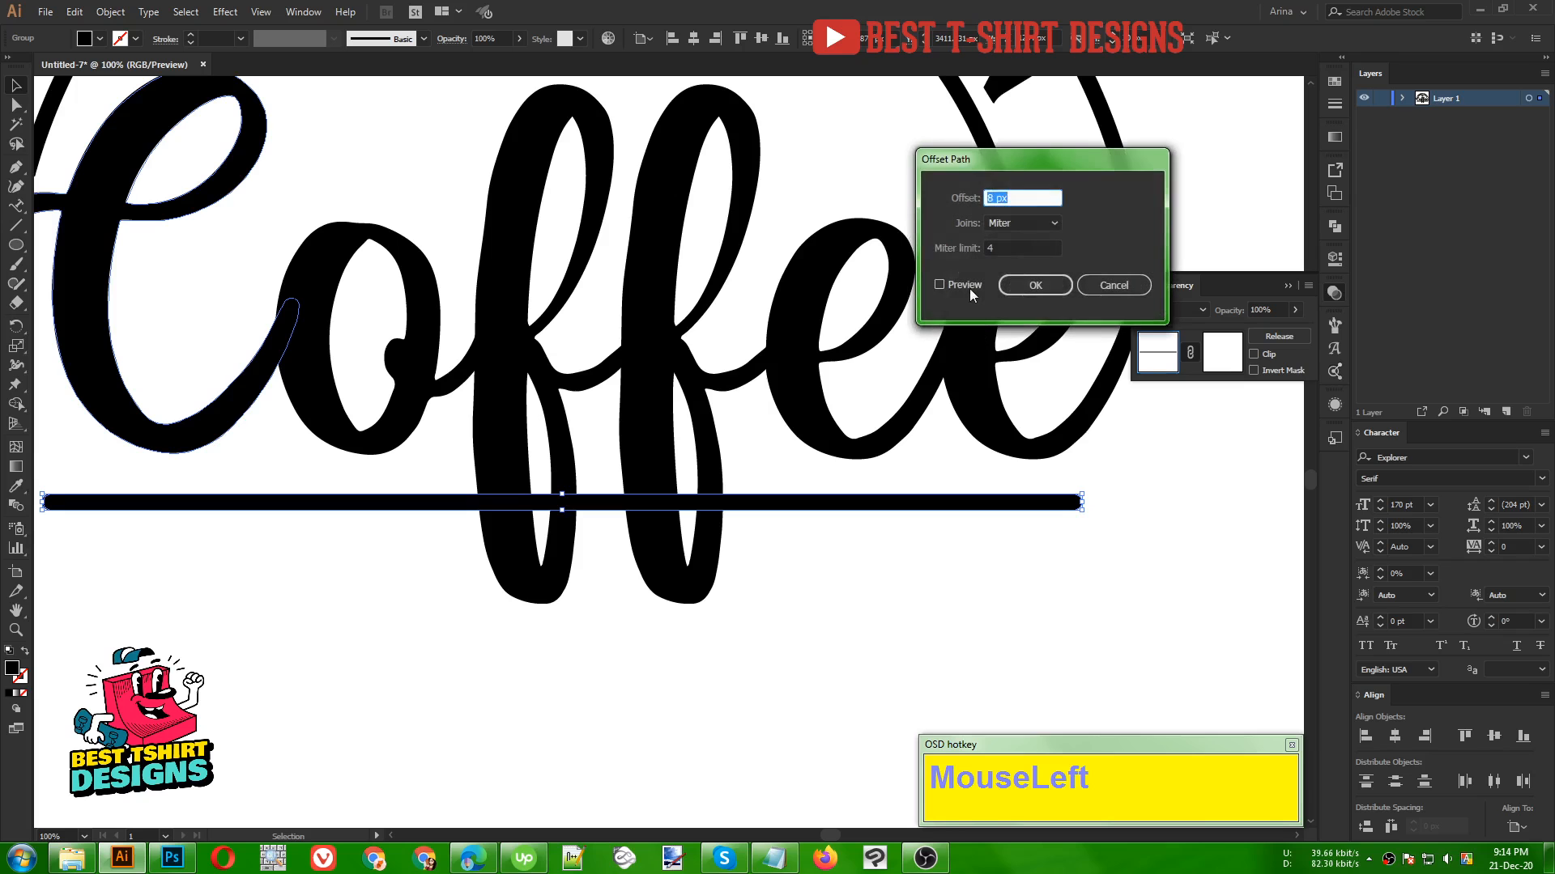
pyautogui.click(969, 288)
pyautogui.click(1008, 288)
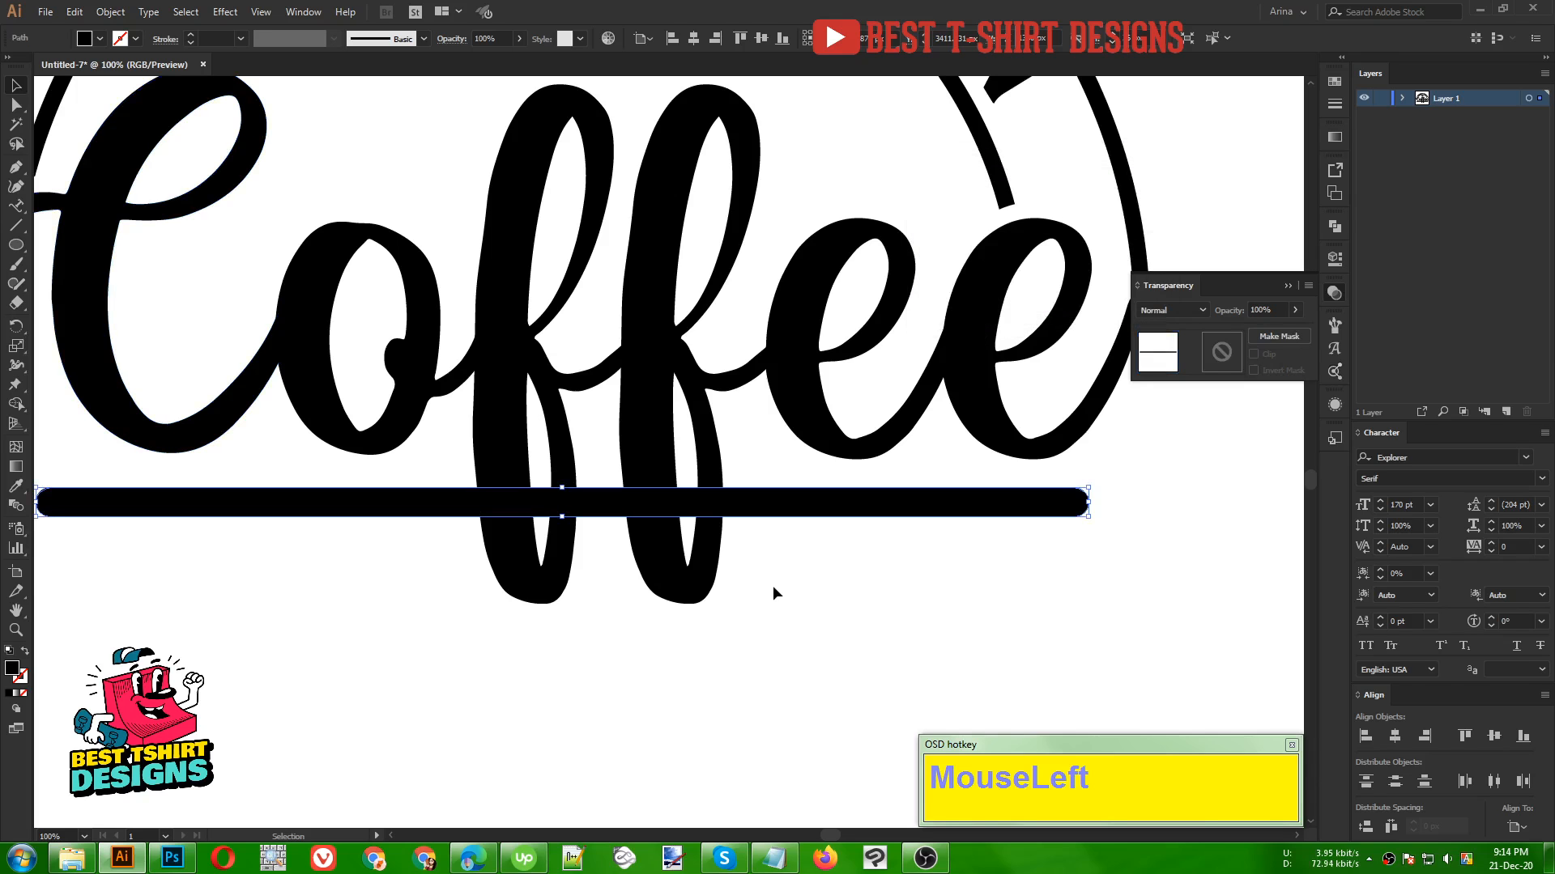
# Step: Cut the offset line shape and paste it in place into the Coffee lettering's opacity mask
pyautogui.hotkey('ctrl', 'x')
pyautogui.click(669, 561)
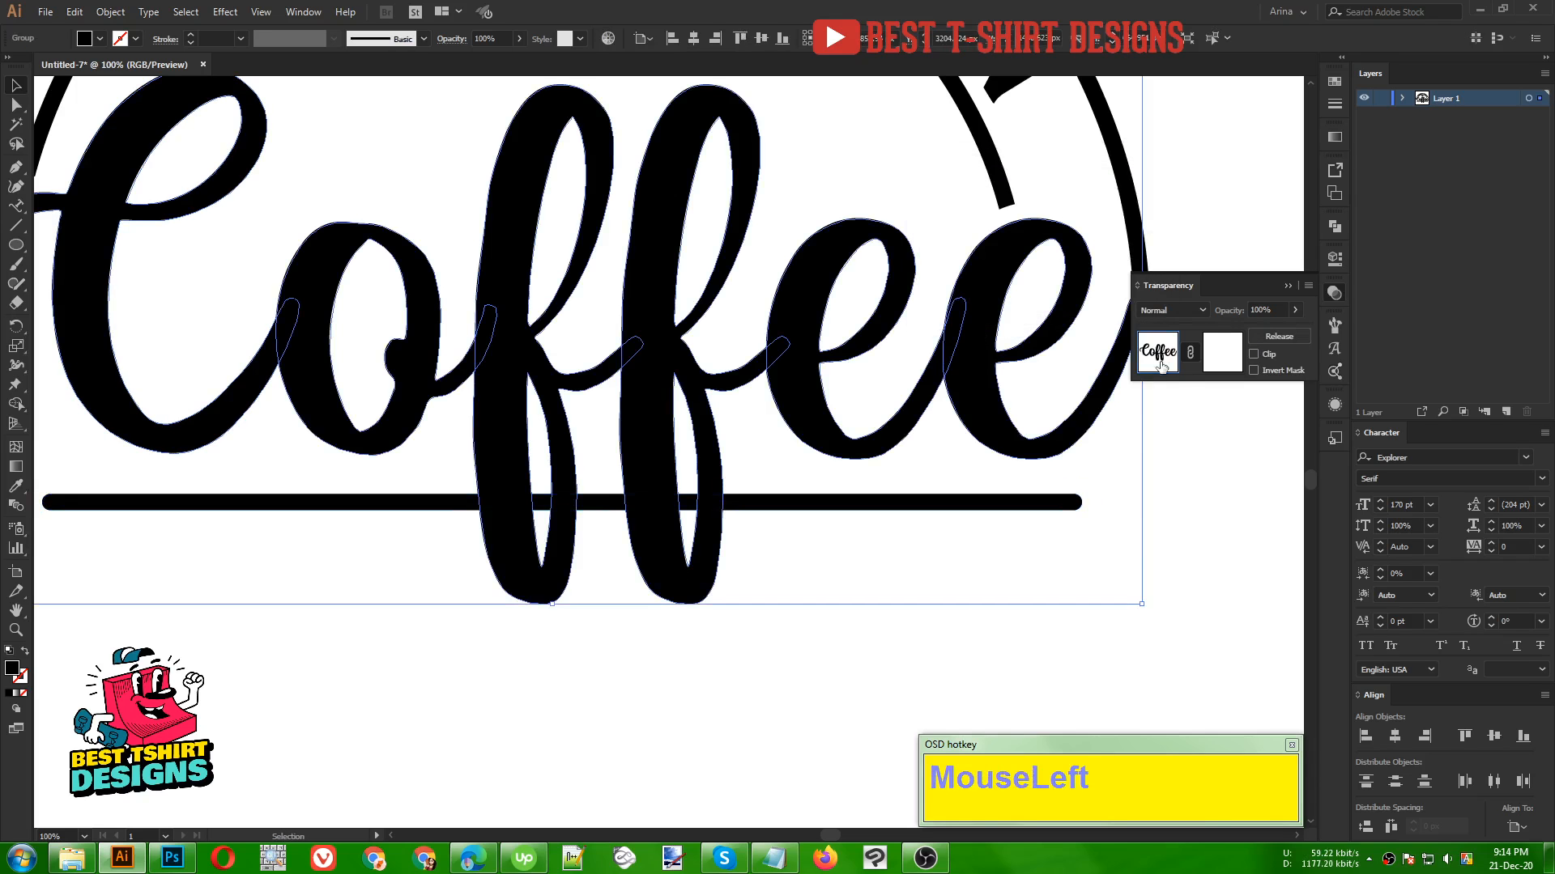
pyautogui.click(1210, 350)
pyautogui.hotkey('ctrl', 'f')
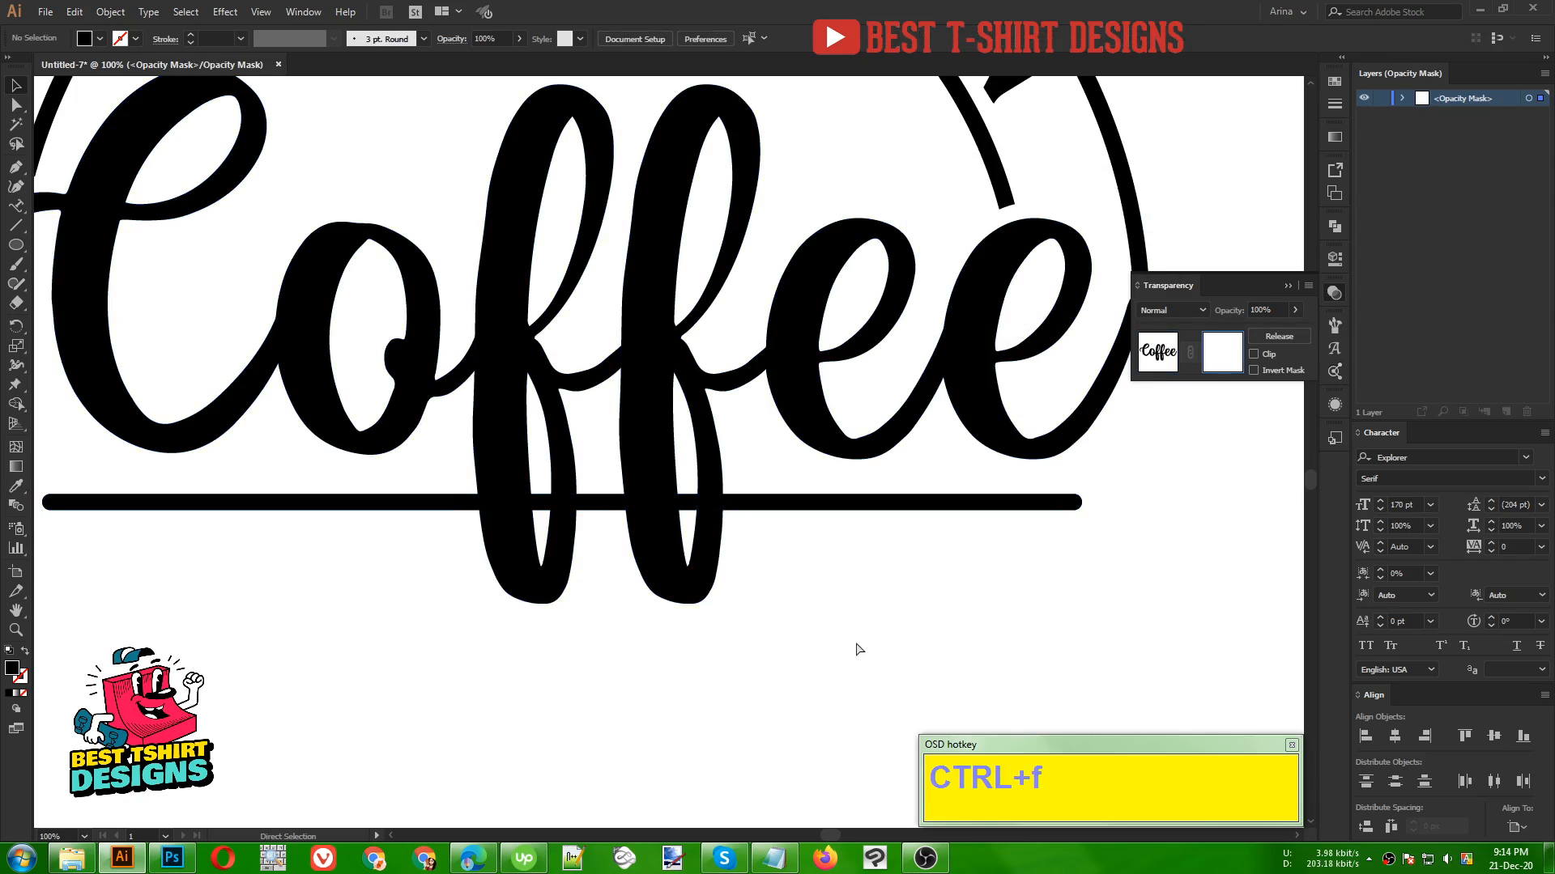
# Step: Erase rectangular sections of the line mask over the left stems of both f letters
pyautogui.click(712, 661)
pyautogui.scroll(1, 503, 523)
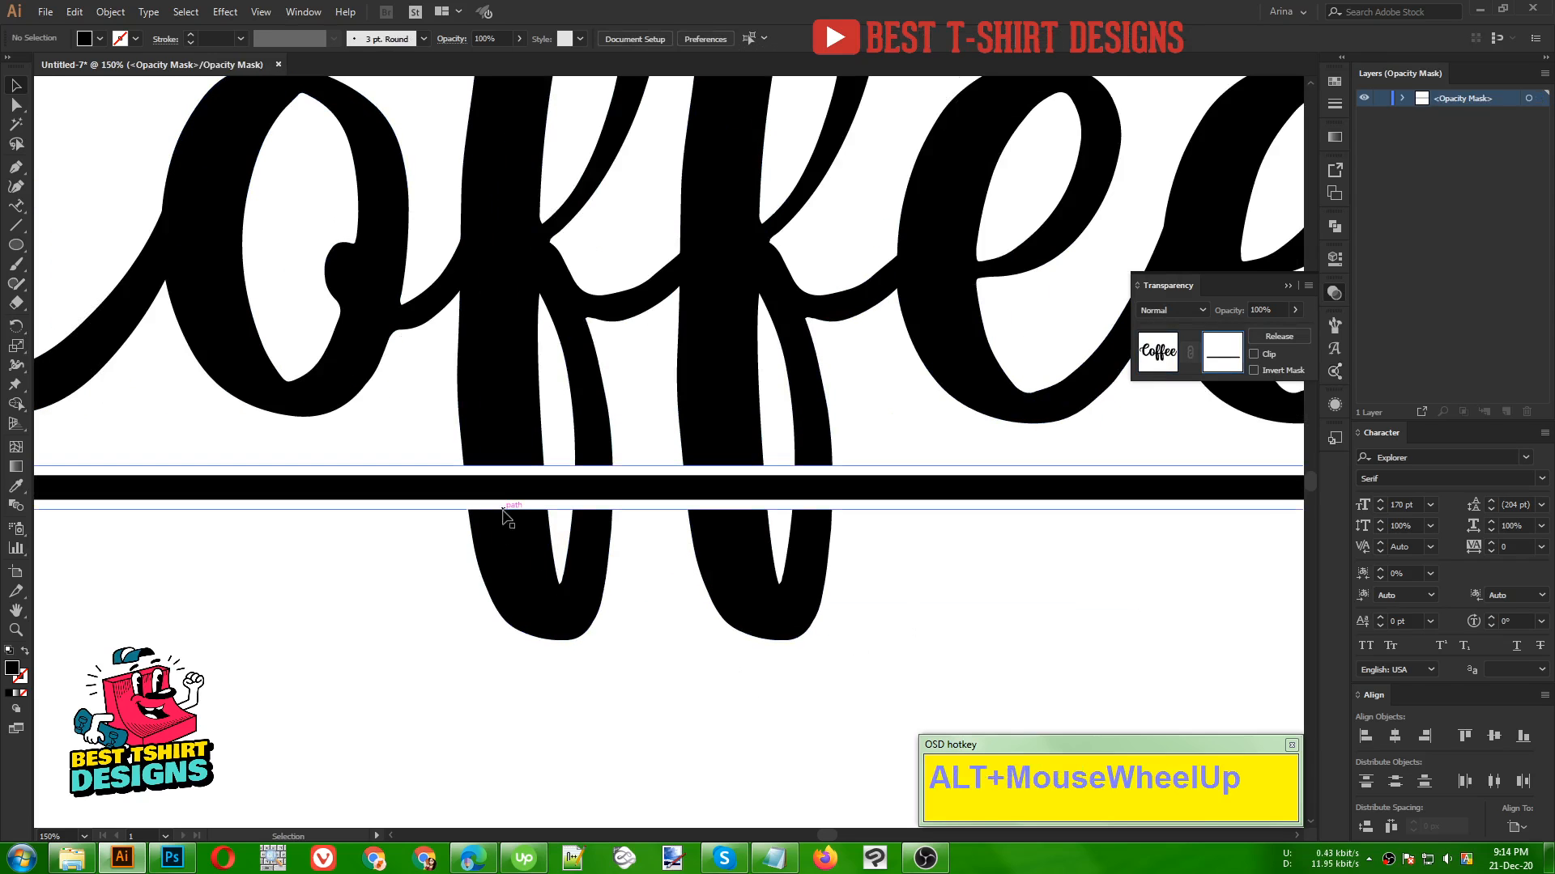
pyautogui.click(505, 503)
pyautogui.hotkey('shift', 'e')
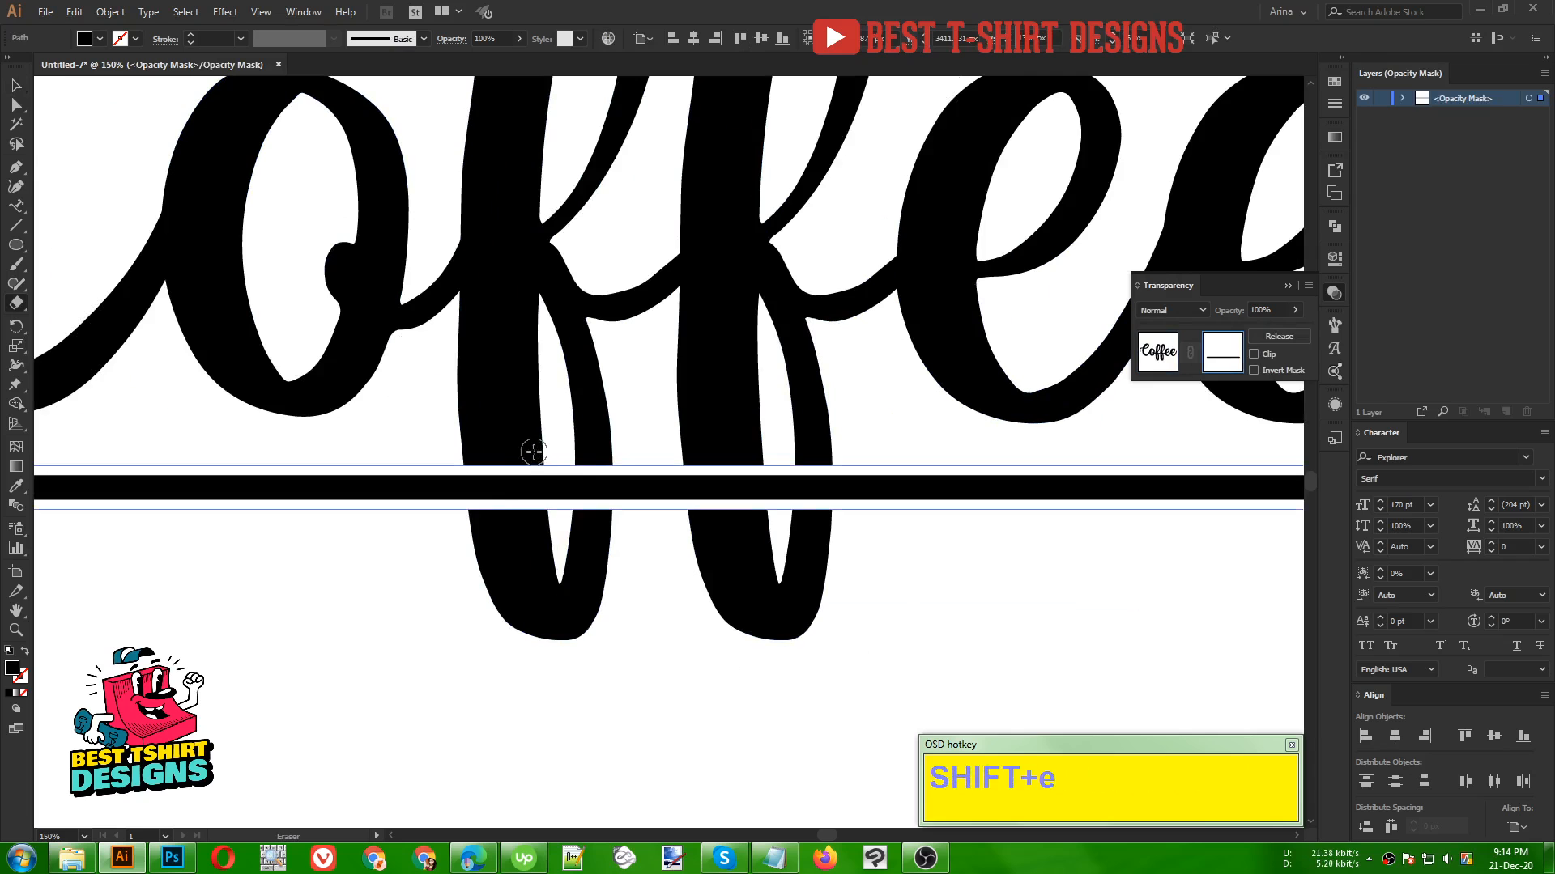
pyautogui.moveTo(435, 416); pyautogui.dragTo(570, 585)
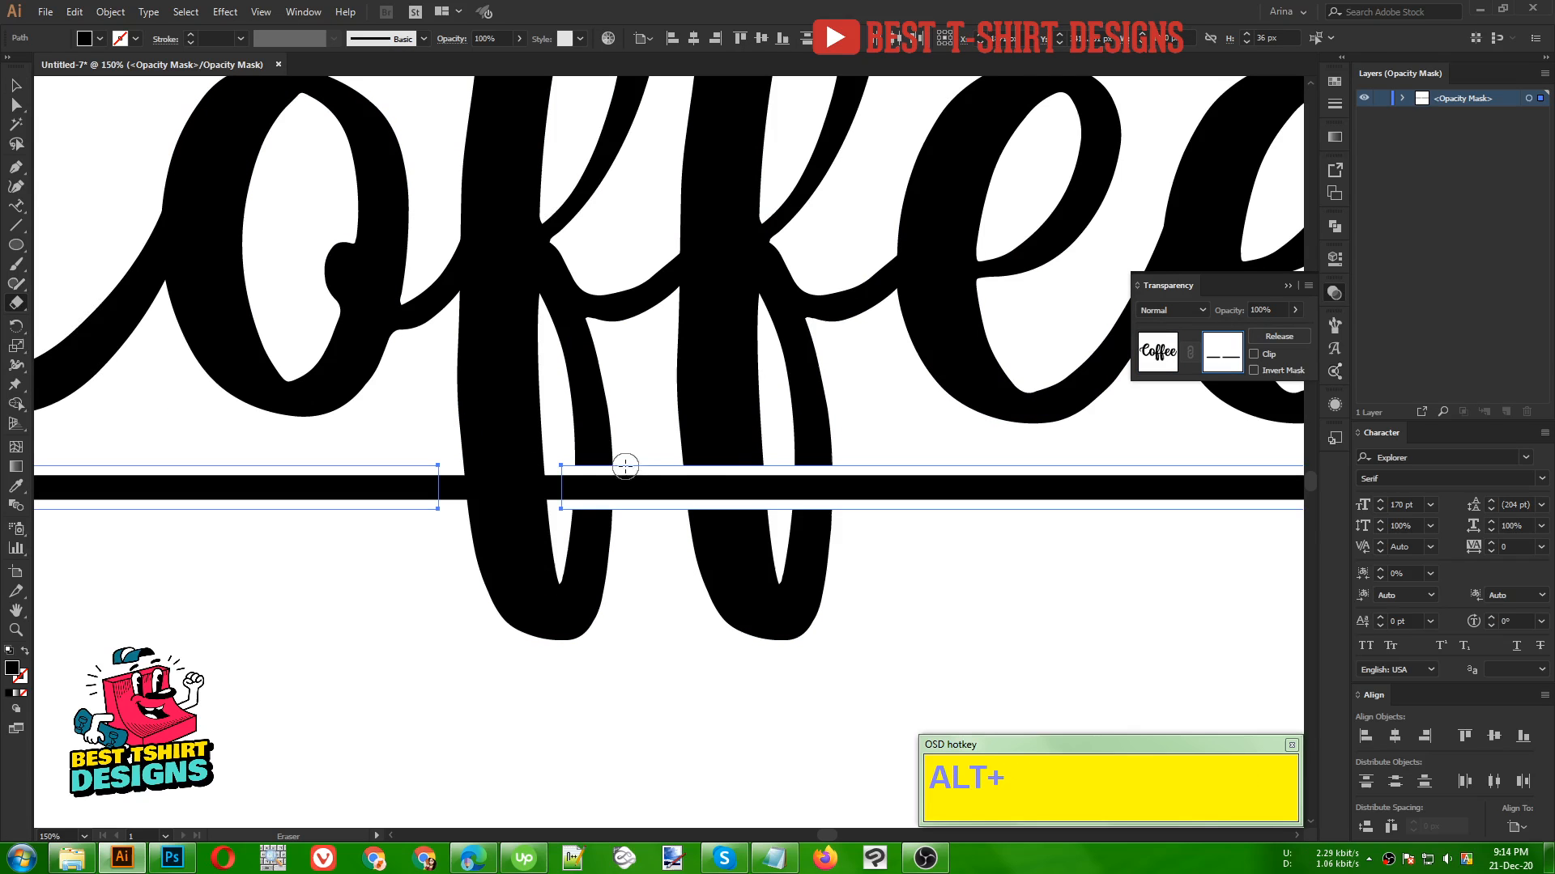
pyautogui.moveTo(663, 426); pyautogui.dragTo(778, 579)
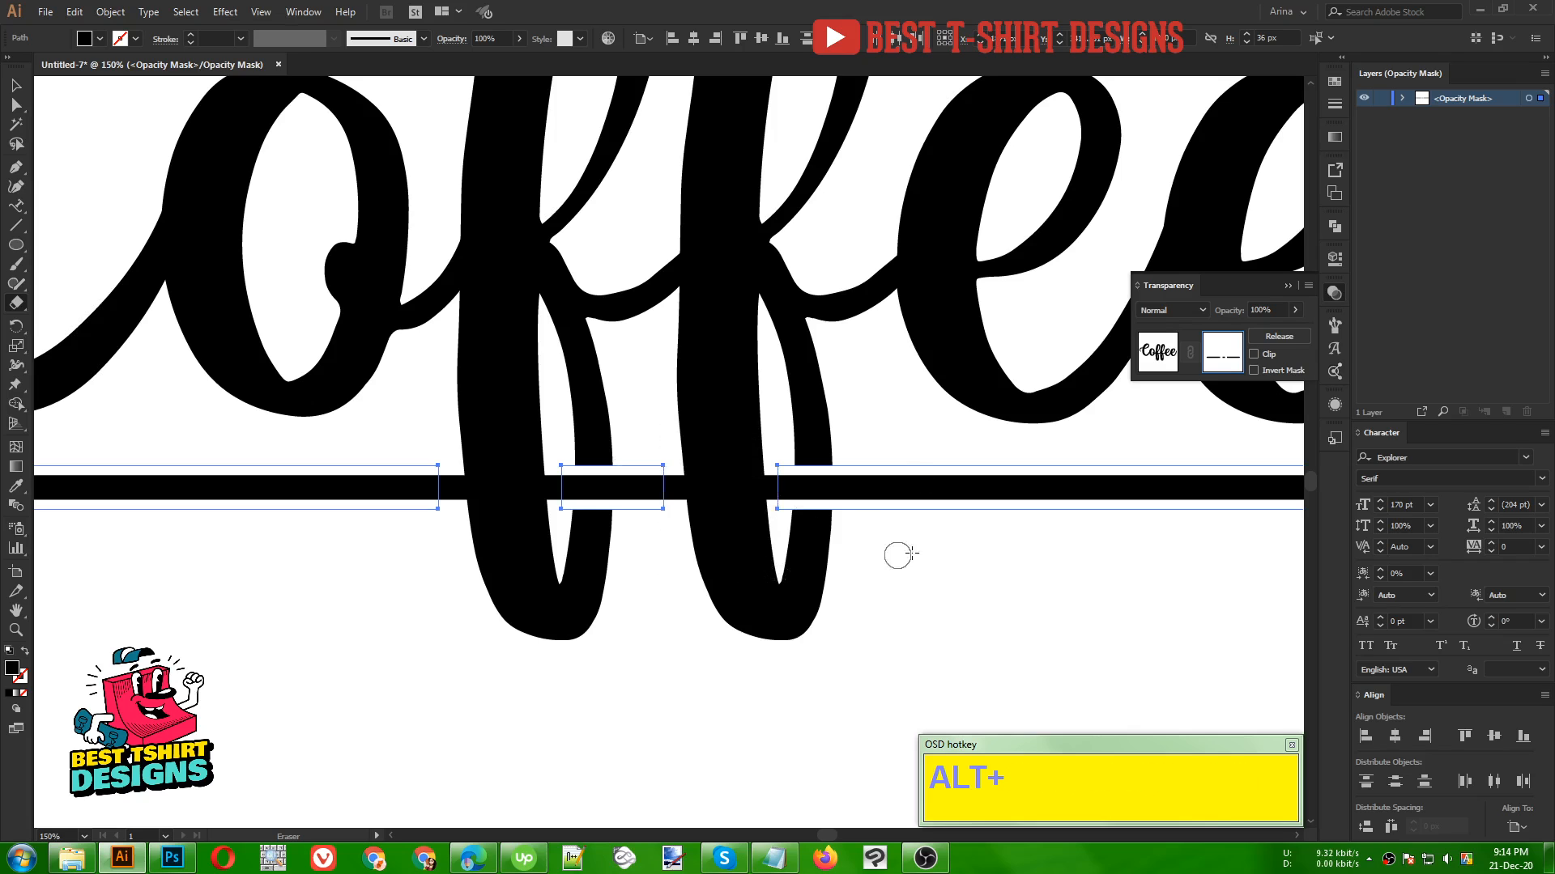
pyautogui.moveTo(708, 434); pyautogui.dragTo(783, 553)
pyautogui.moveTo(508, 427); pyautogui.dragTo(574, 541)
pyautogui.scroll(-2, 635, 562)
pyautogui.press('v')
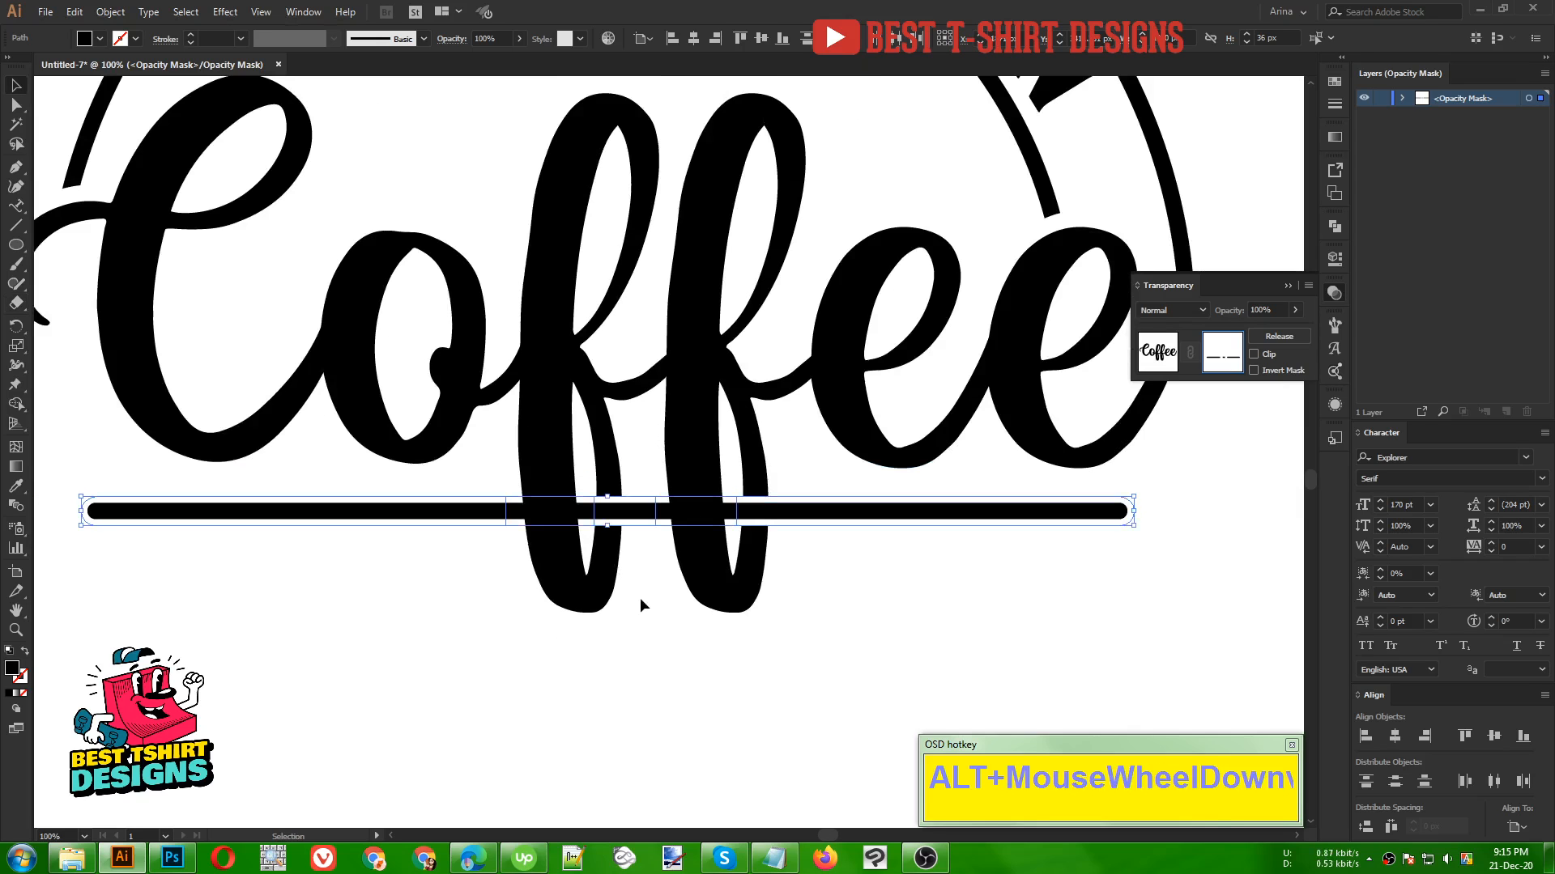
# Step: Isolate the Coffee lettering group and offset the paths of both f letters by 8 px with Miter joins
pyautogui.click(640, 597)
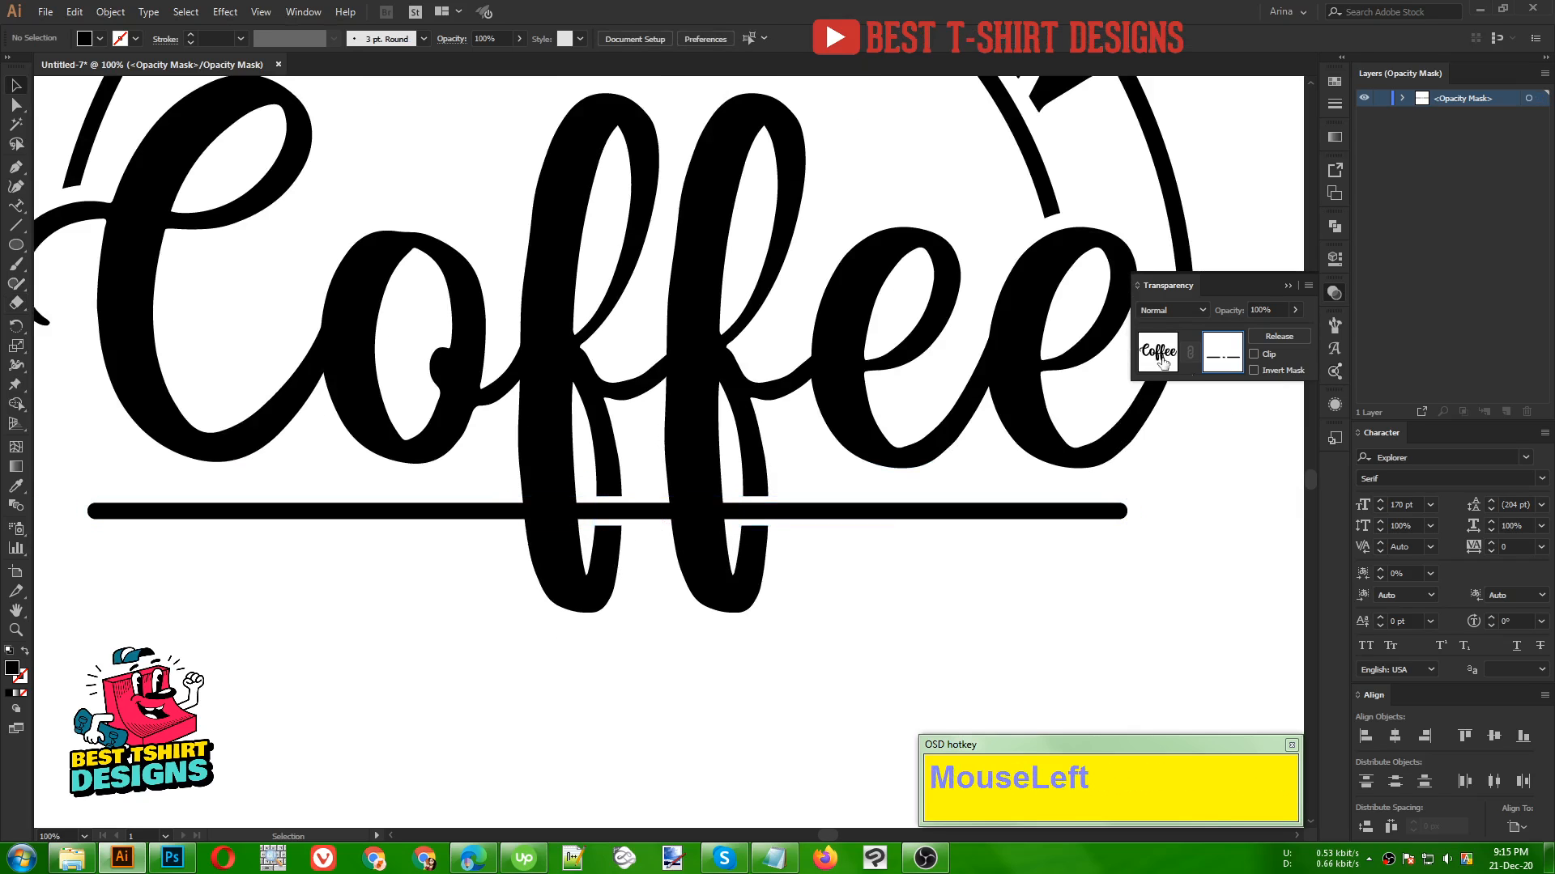
pyautogui.doubleClick(717, 589)
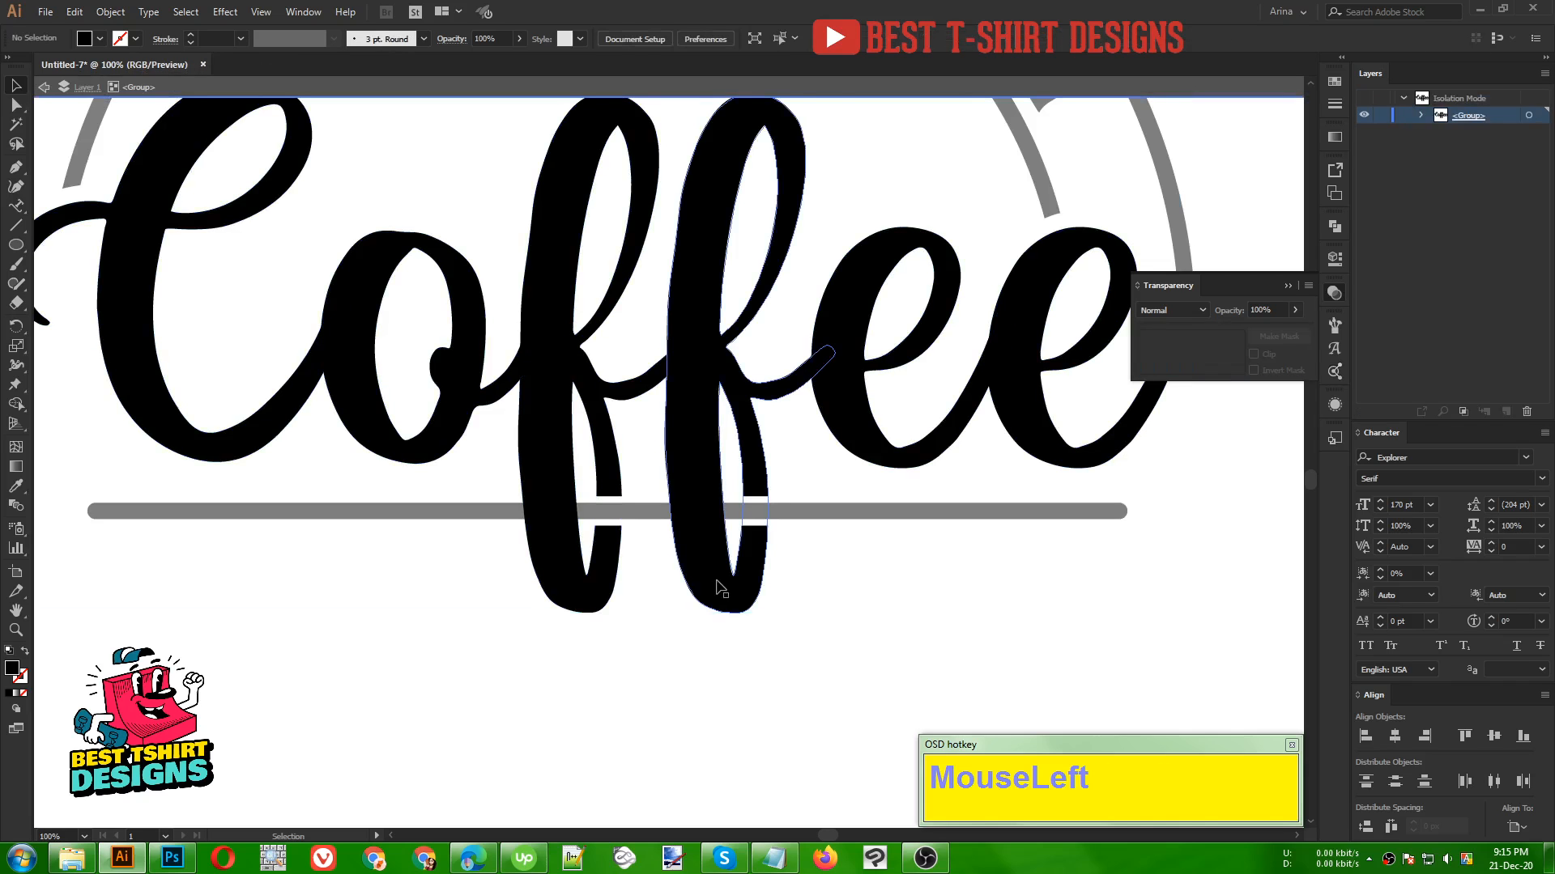
pyautogui.moveTo(789, 640); pyautogui.dragTo(649, 599)
pyautogui.click(110, 11)
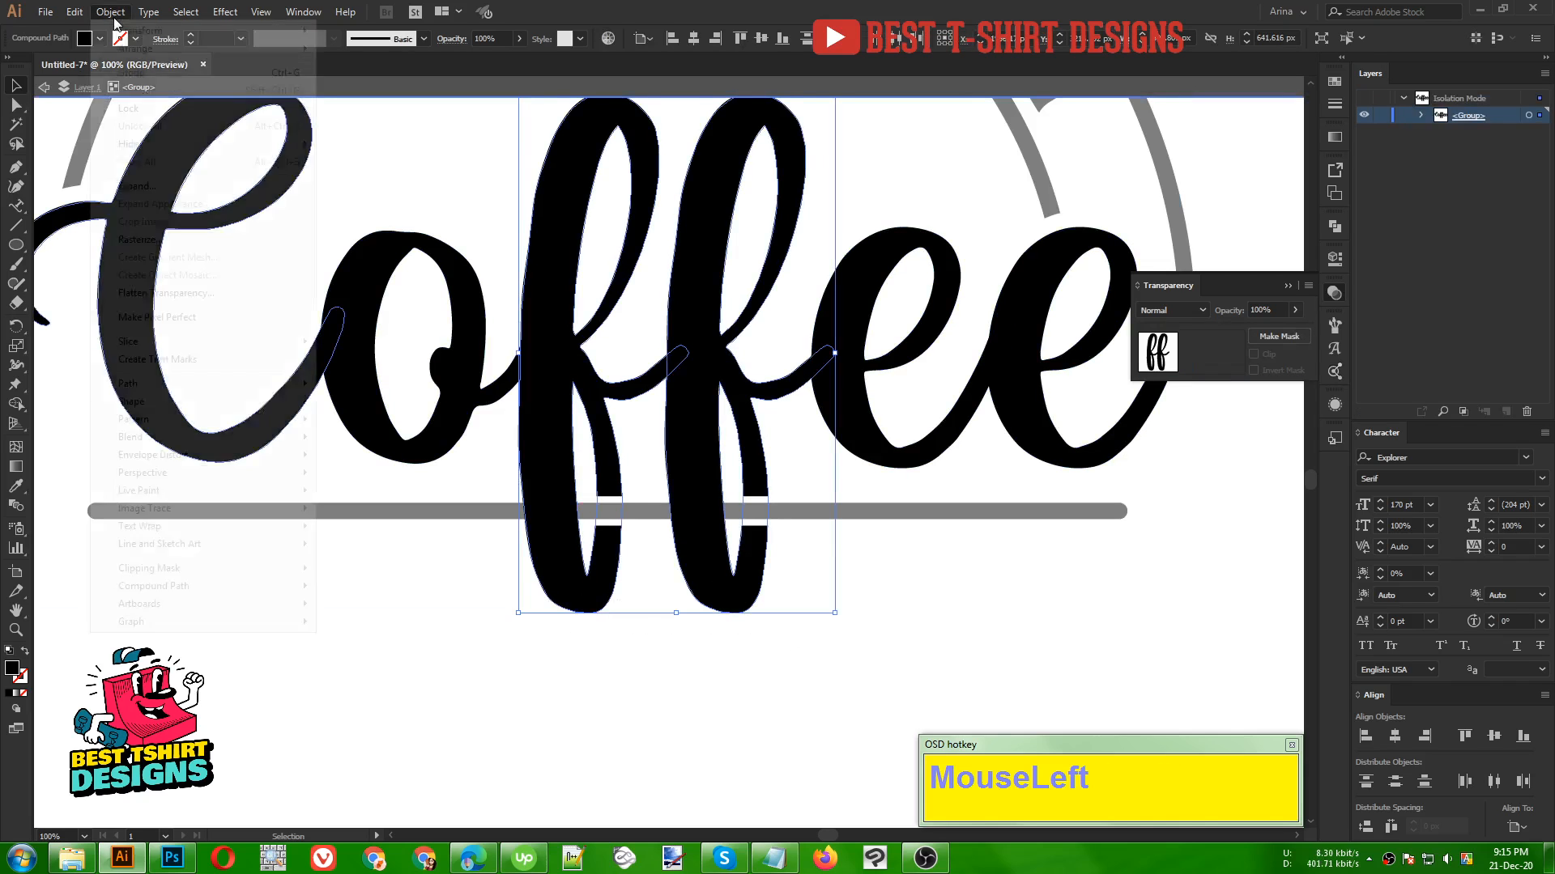
pyautogui.moveTo(167, 384)
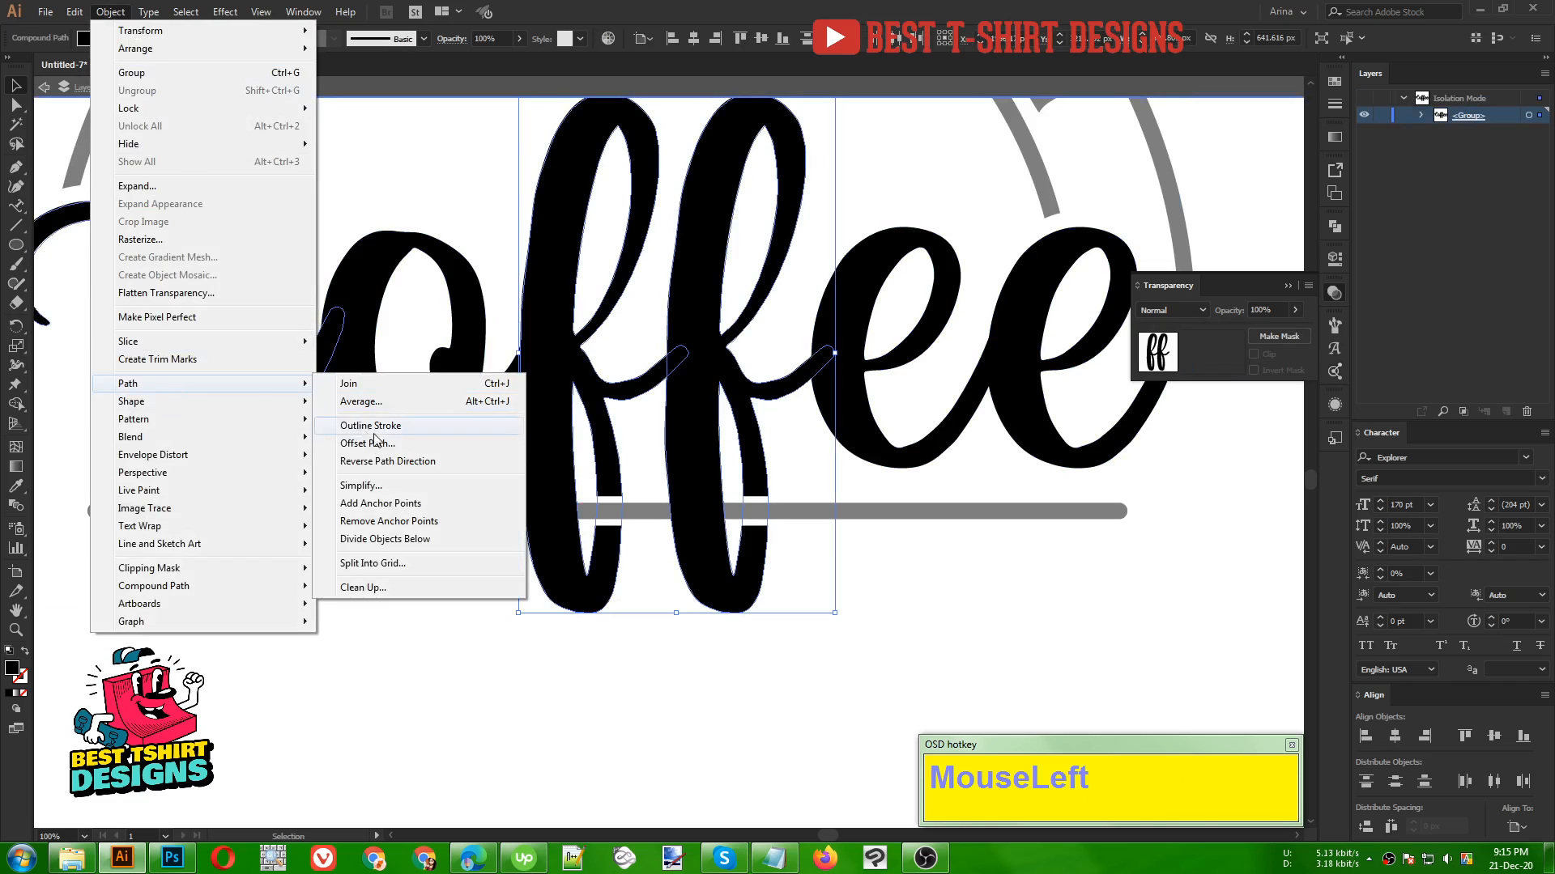
pyautogui.click(368, 443)
pyautogui.click(957, 287)
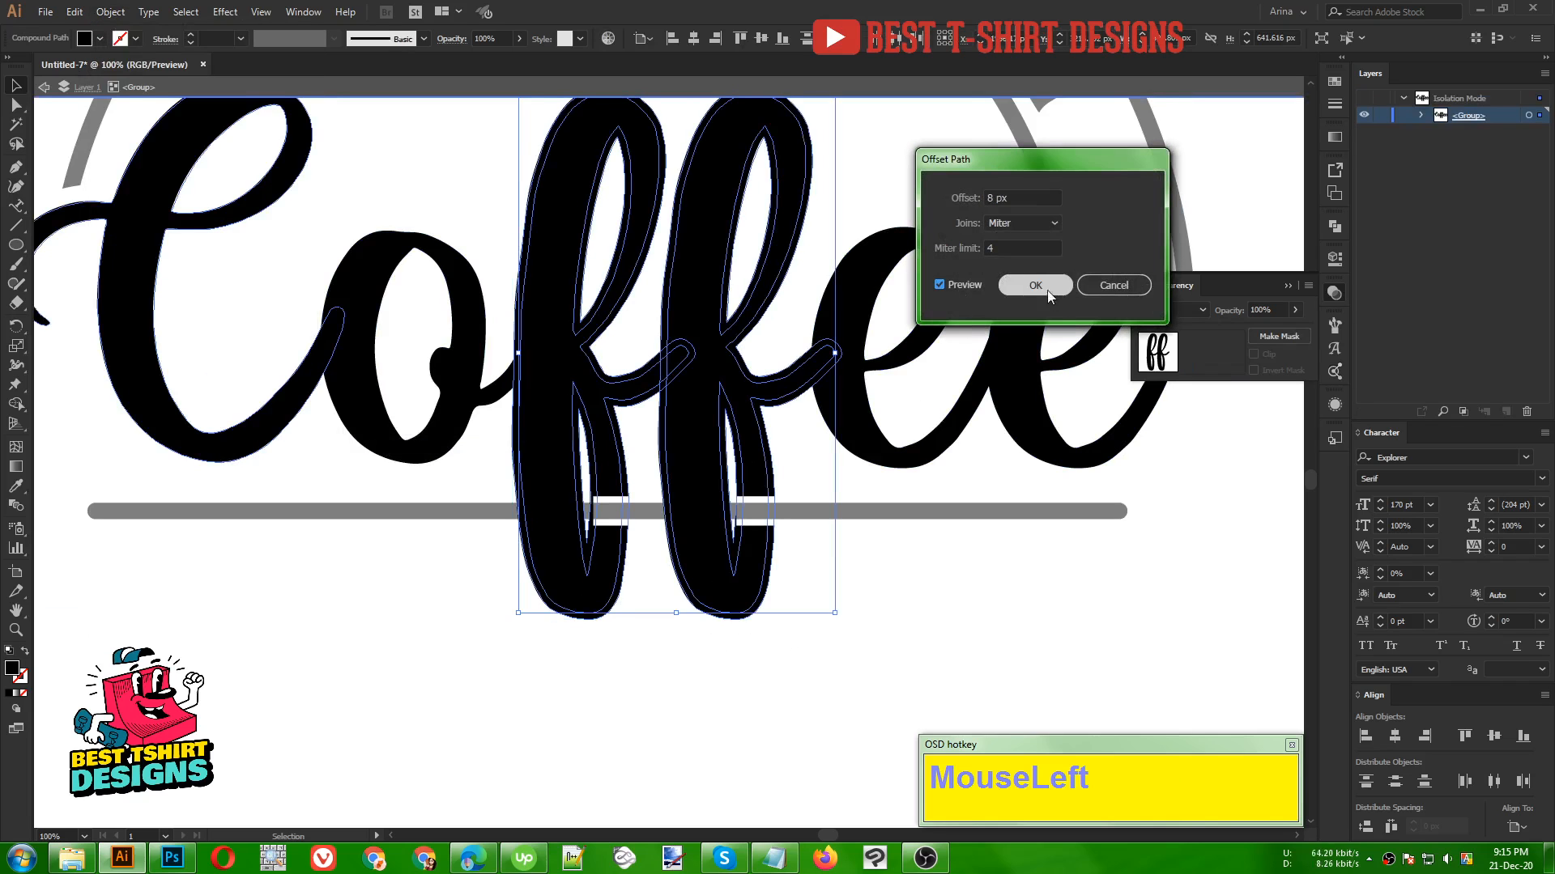
pyautogui.click(1045, 288)
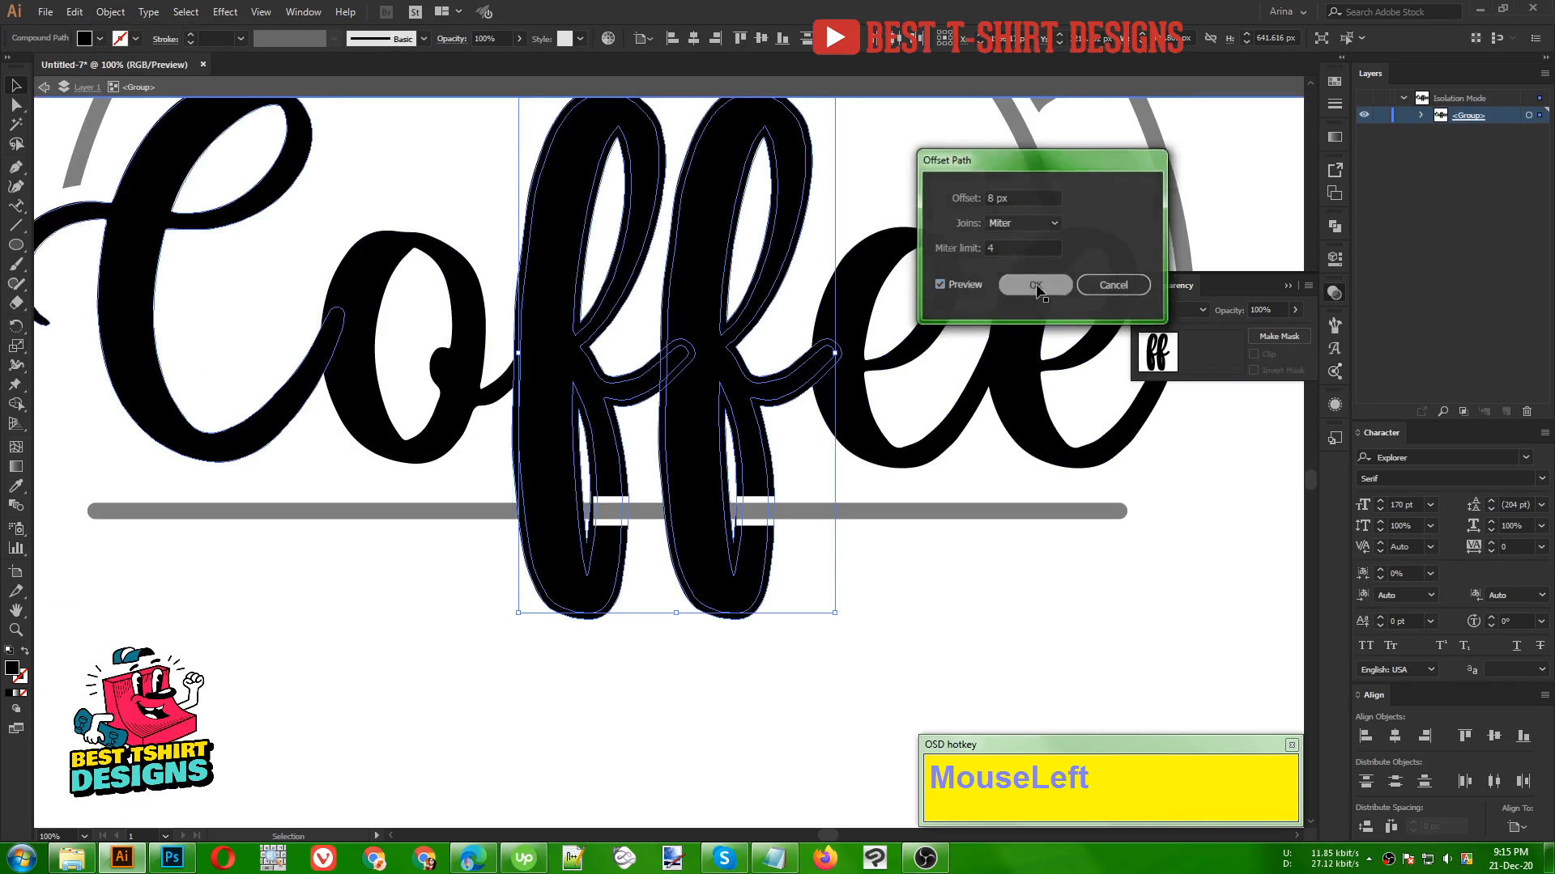
# Step: Transfer the offset f shapes into the horizontal line's opacity mask, pasting them in place
pyautogui.doubleClick(889, 571)
pyautogui.click(857, 511)
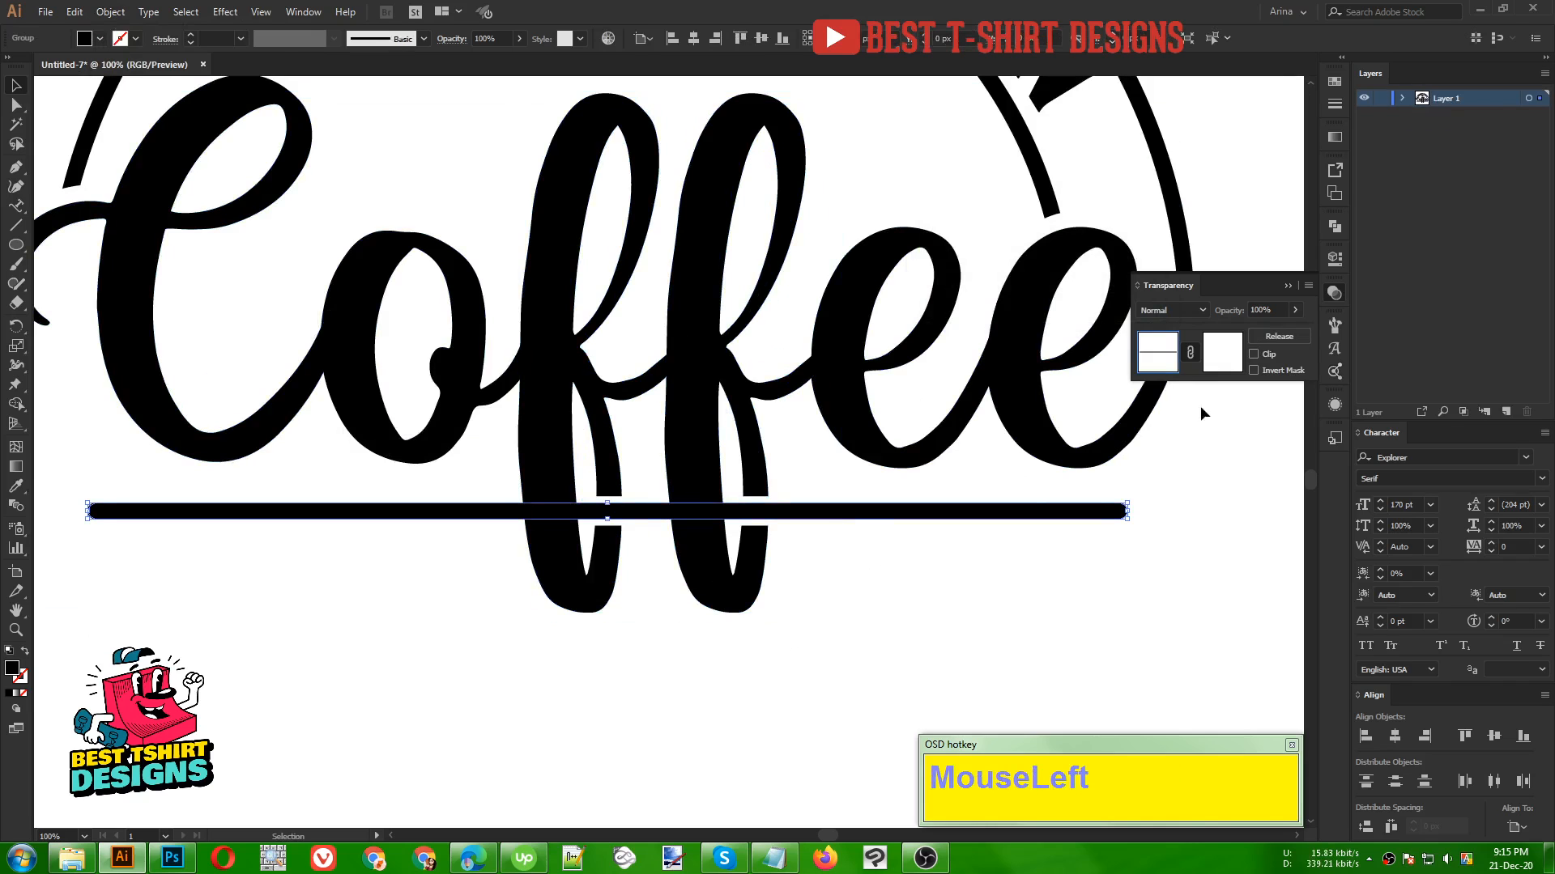
pyautogui.click(1222, 352)
pyautogui.hotkey('ctrl', 'f')
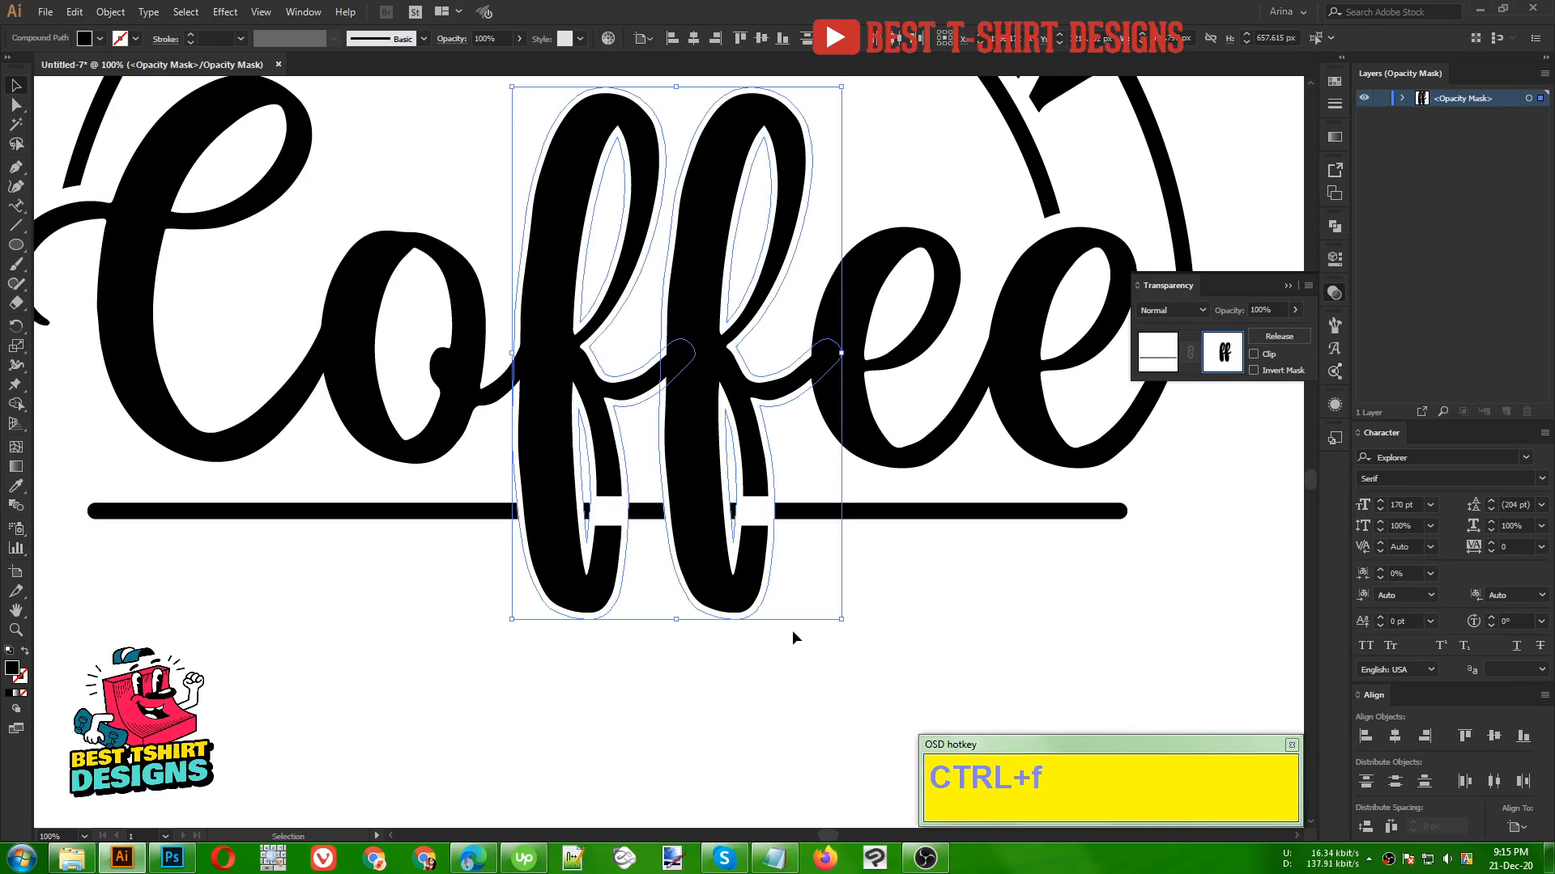
# Step: Erase the parts of the f mask shapes where the horizontal line crosses the right stems of both f letters
pyautogui.keyDown('alt'); pyautogui.scroll(2, 735, 536); pyautogui.keyUp('alt')
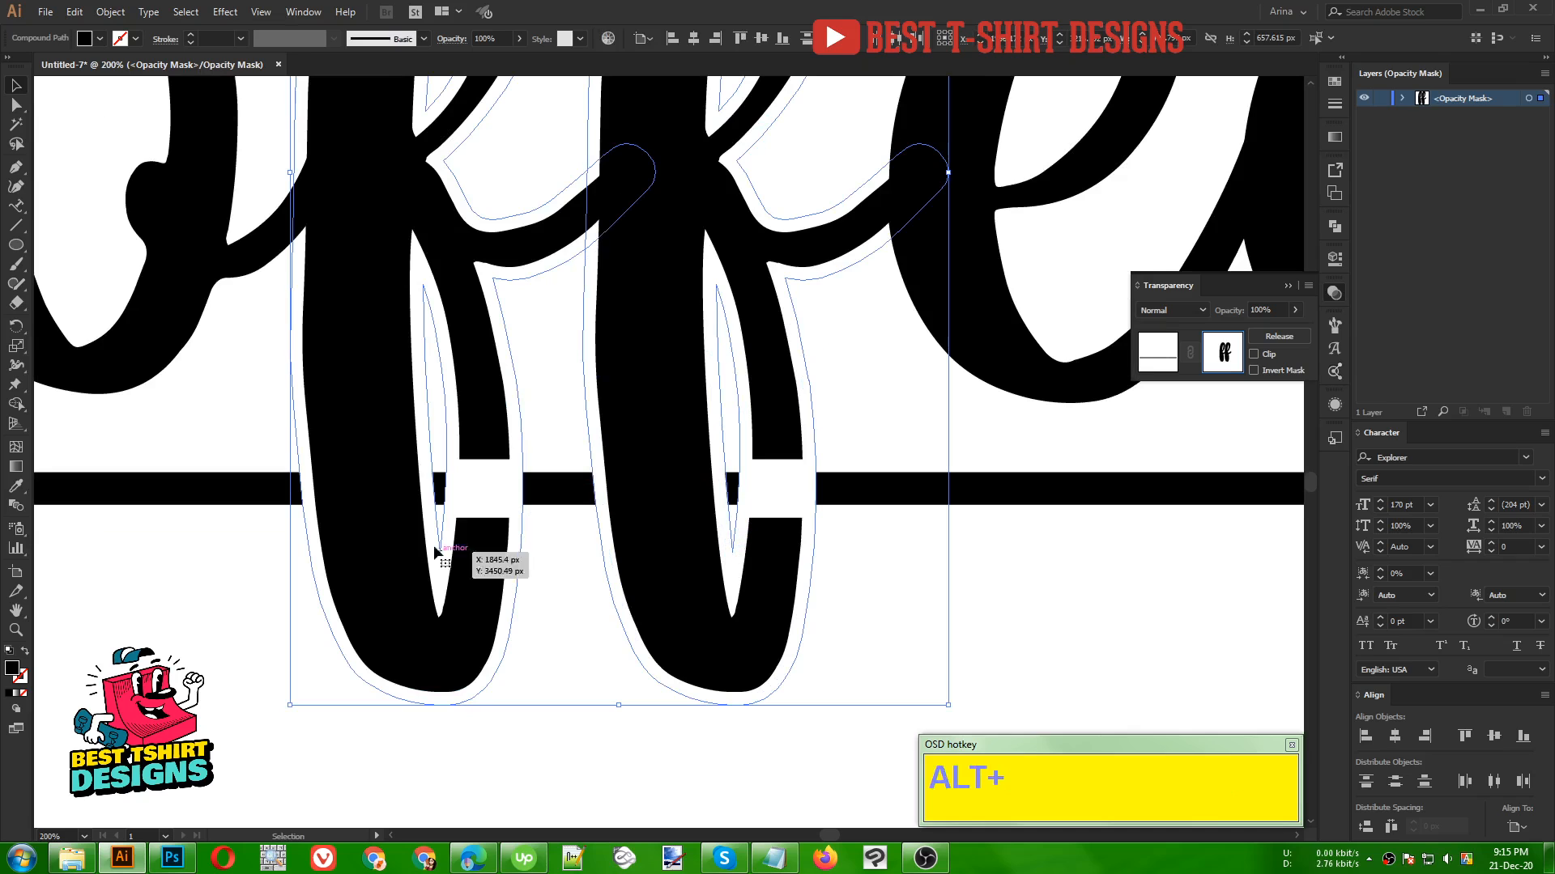
pyautogui.hotkey('shift', 'e')
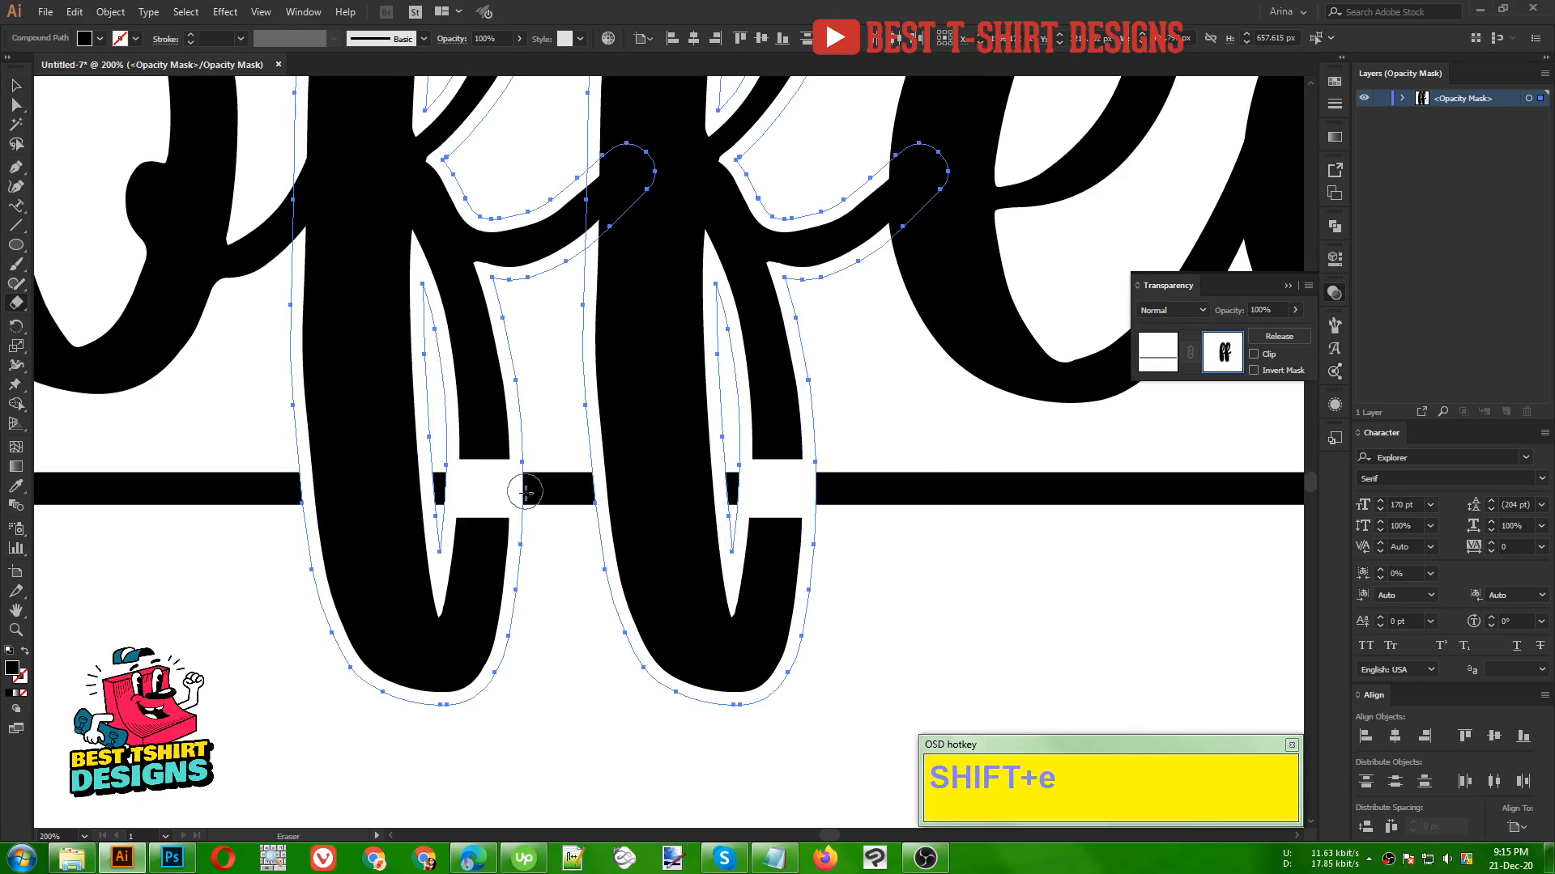
pyautogui.moveTo(523, 459)
pyautogui.mouseDown()
pyautogui.moveTo(456, 475)
pyautogui.moveTo(460, 520)
pyautogui.moveTo(527, 522)
pyautogui.moveTo(535, 546)
pyautogui.moveTo(521, 485)
pyautogui.mouseUp()
pyautogui.scroll(2, 837, 520)
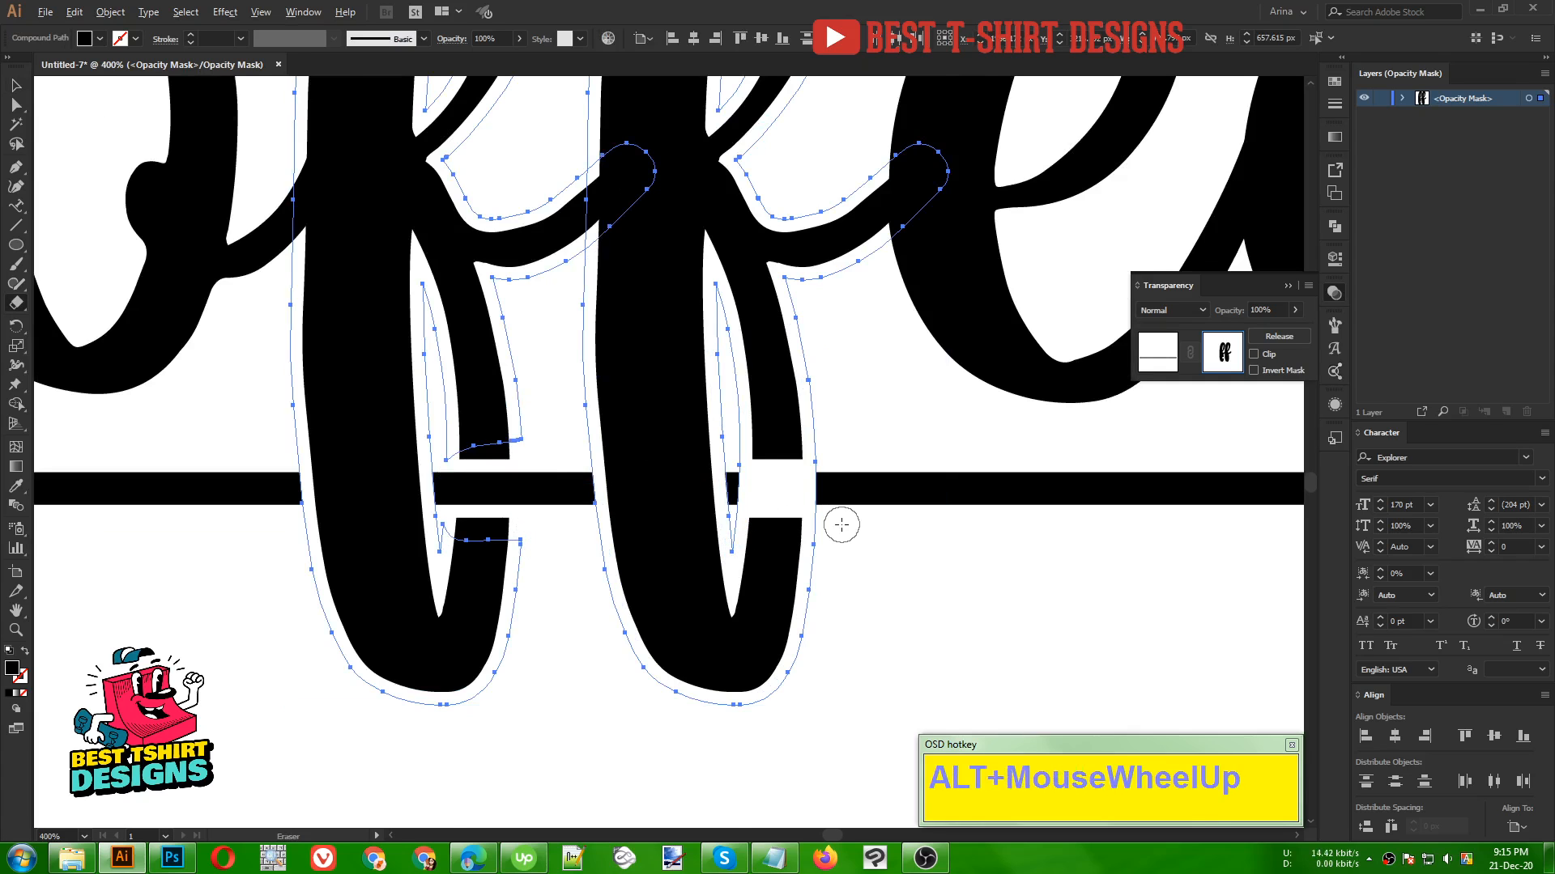
pyautogui.moveTo(822, 437)
pyautogui.mouseDown()
pyautogui.moveTo(684, 391)
pyautogui.moveTo(659, 430)
pyautogui.moveTo(667, 509)
pyautogui.moveTo(805, 507)
pyautogui.moveTo(653, 443)
pyautogui.moveTo(607, 465)
pyautogui.moveTo(801, 454)
pyautogui.mouseUp()
pyautogui.hotkey('ctrl', 'z')
pyautogui.click(688, 450)
pyautogui.scroll(-2, 857, 517)
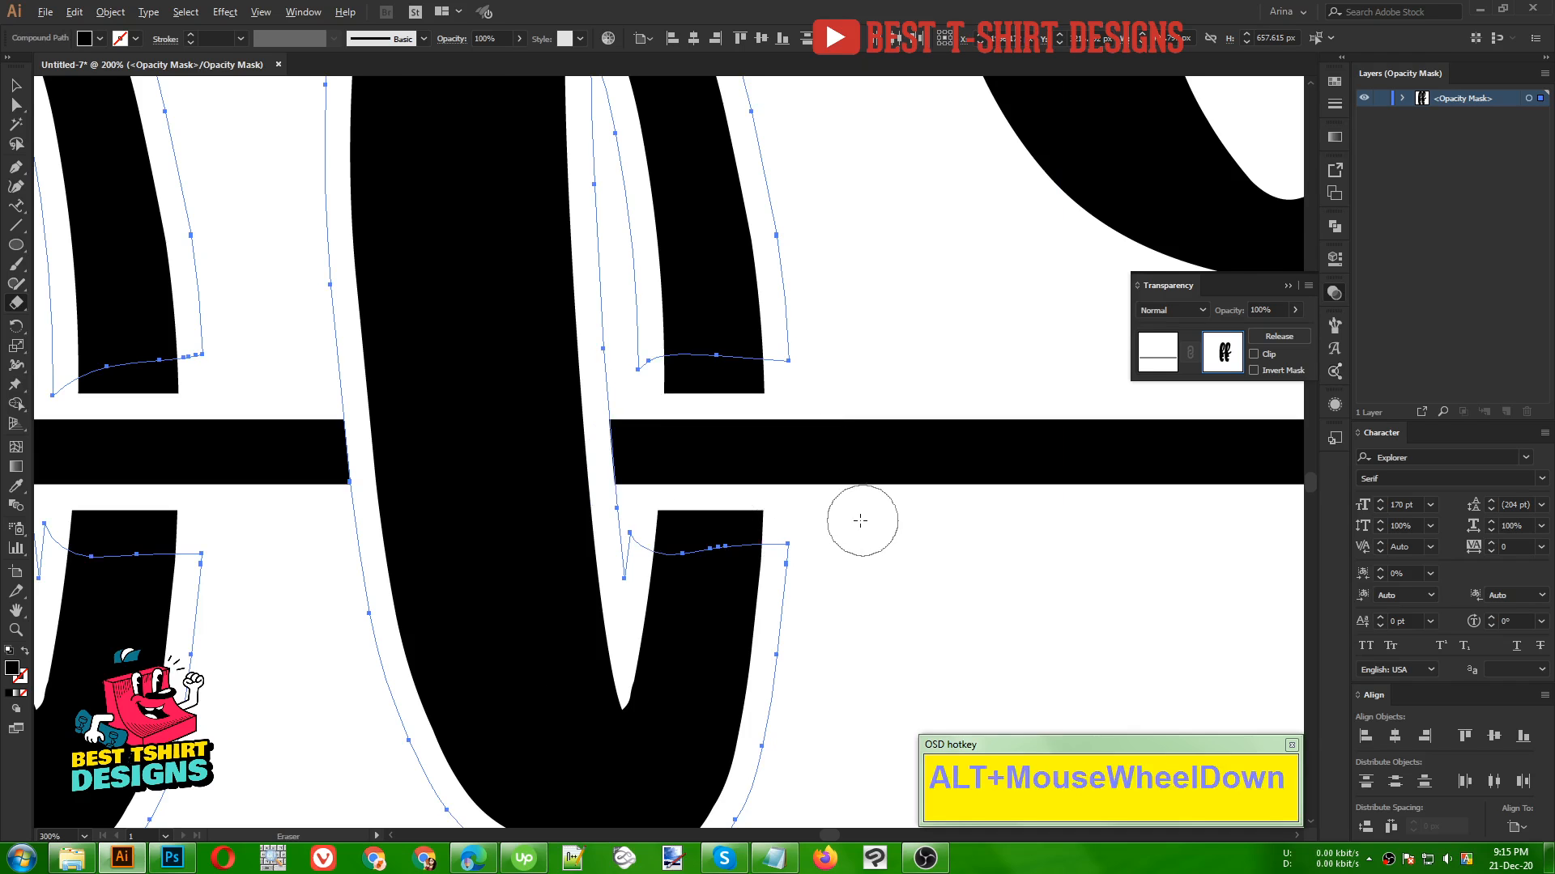
# Step: Deselect the mask shapes and return from the line's opacity mask to editing the artwork
pyautogui.press('v')
pyautogui.click(915, 547)
pyautogui.scroll(-2, 684, 521)
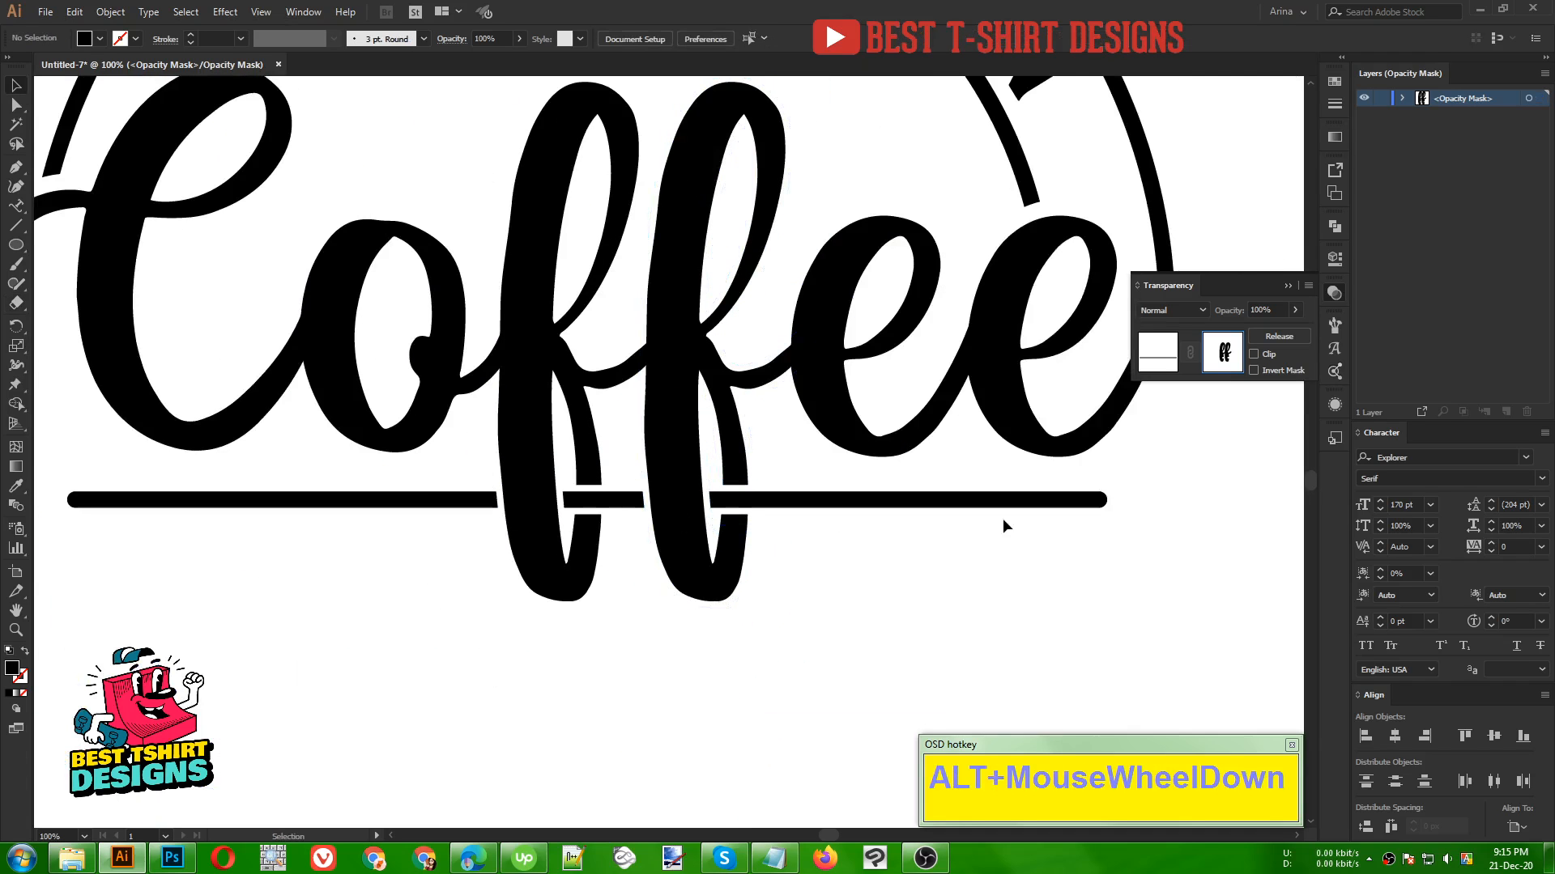
pyautogui.click(1156, 366)
pyautogui.click(552, 680)
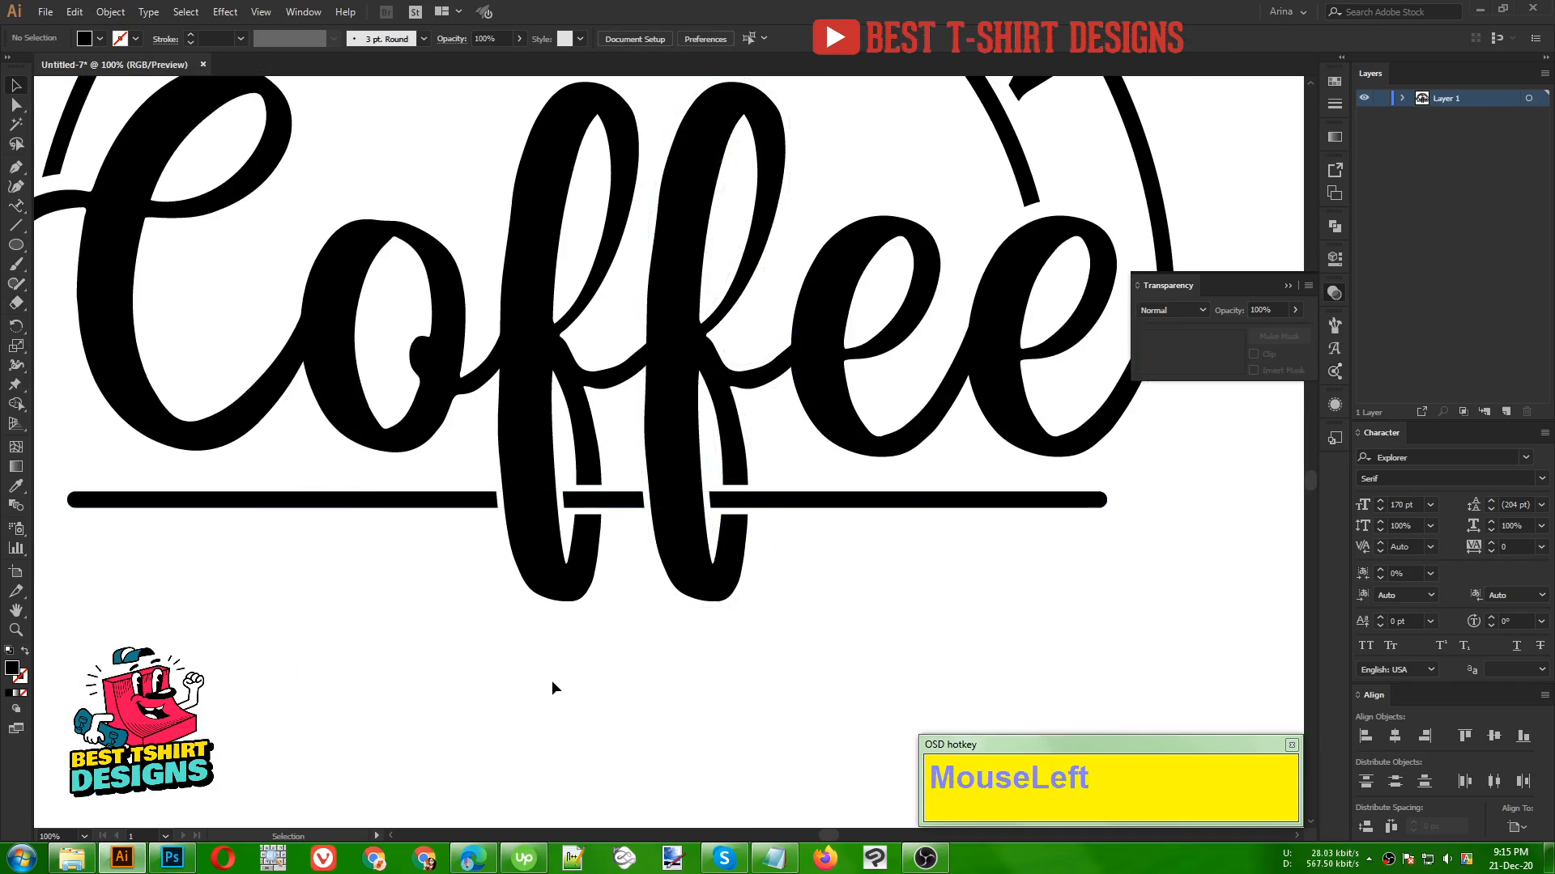
# Step: Select the whole Humanity Runs On Coffee design and set its fill to black
pyautogui.scroll(-1, 551, 680)
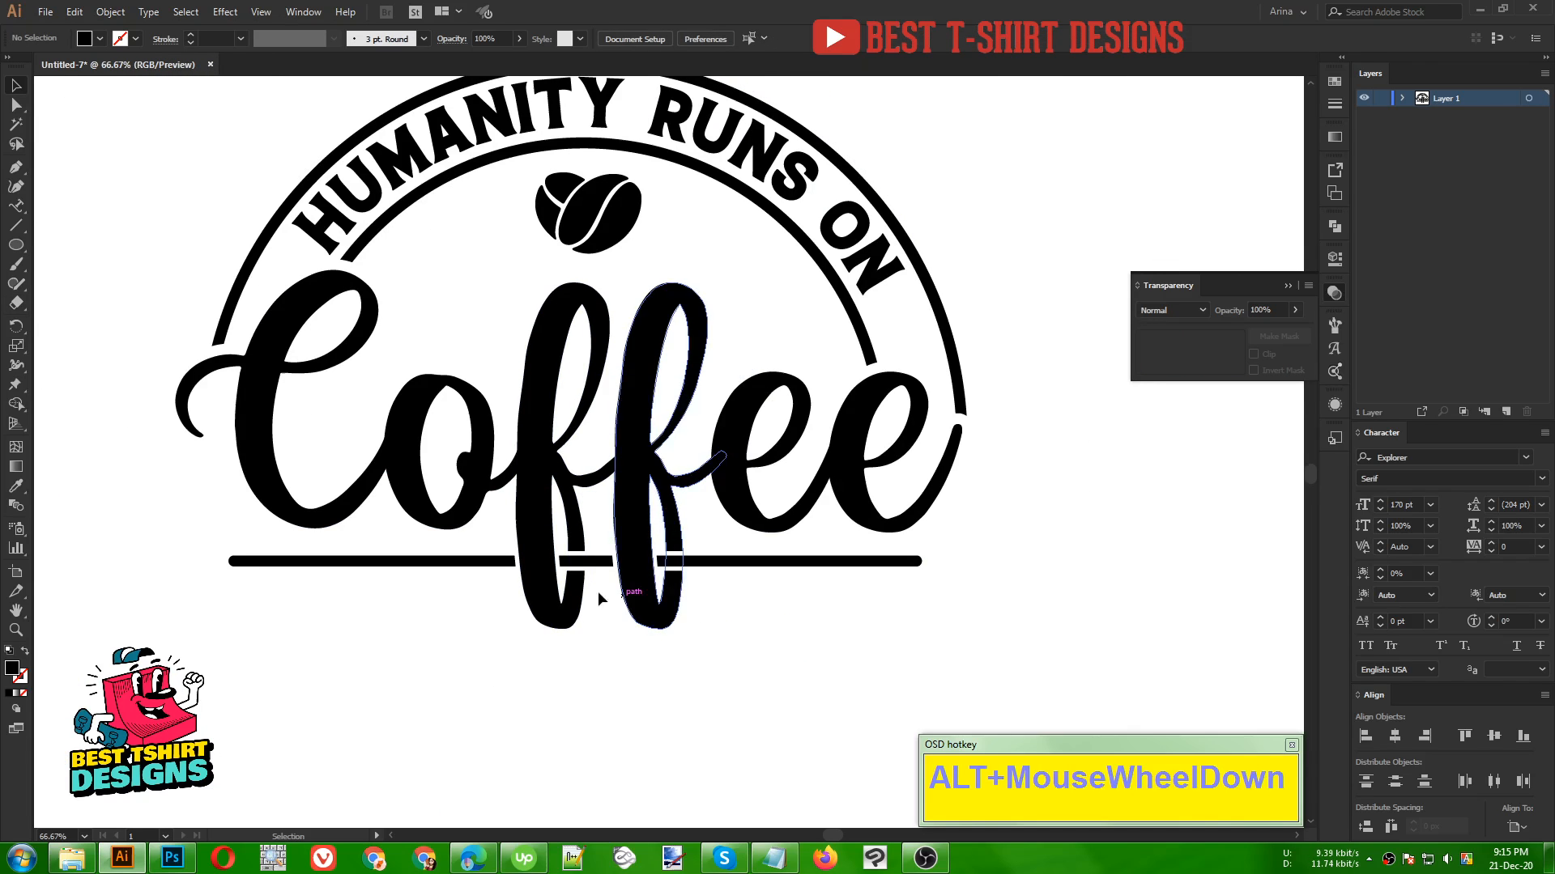
pyautogui.scroll(-1, 688, 611)
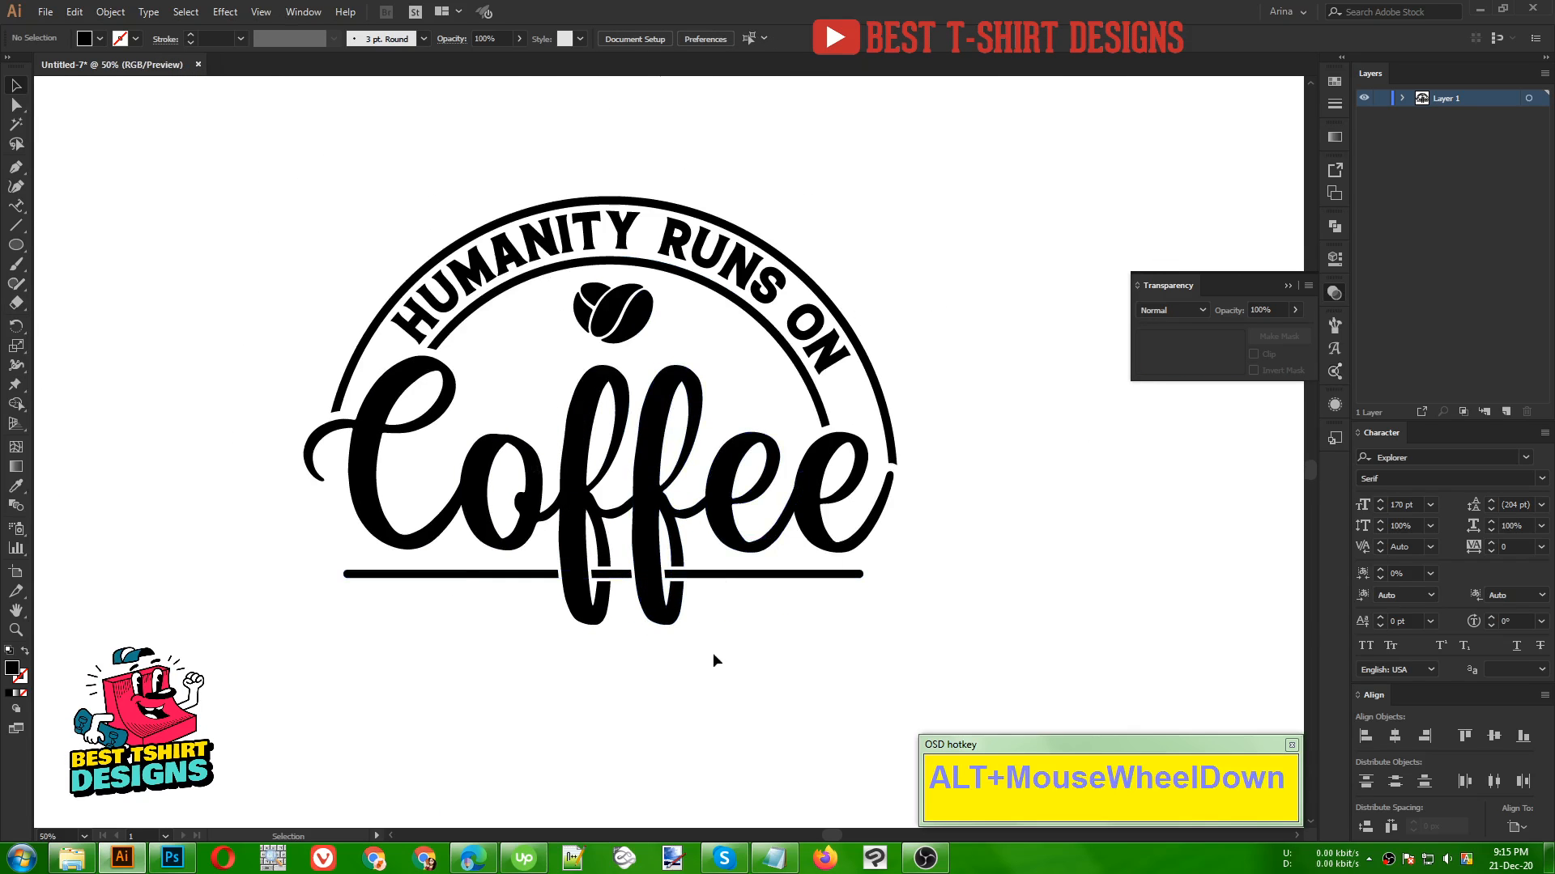
pyautogui.click(786, 695)
pyautogui.moveTo(273, 192); pyautogui.dragTo(965, 669)
pyautogui.click(110, 11)
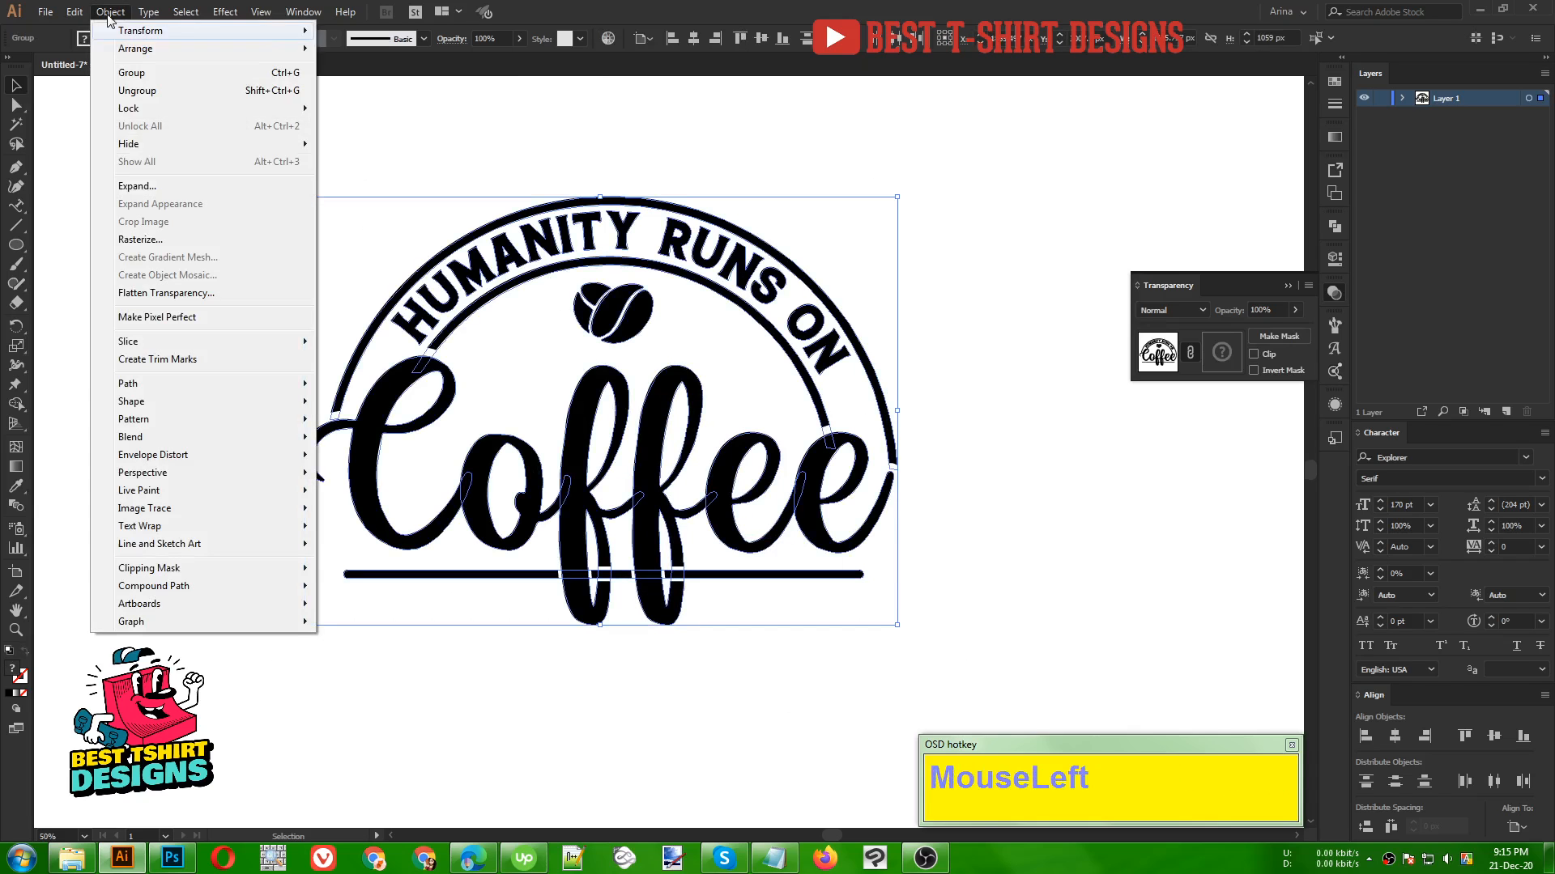
pyautogui.click(134, 186)
pyautogui.click(100, 39)
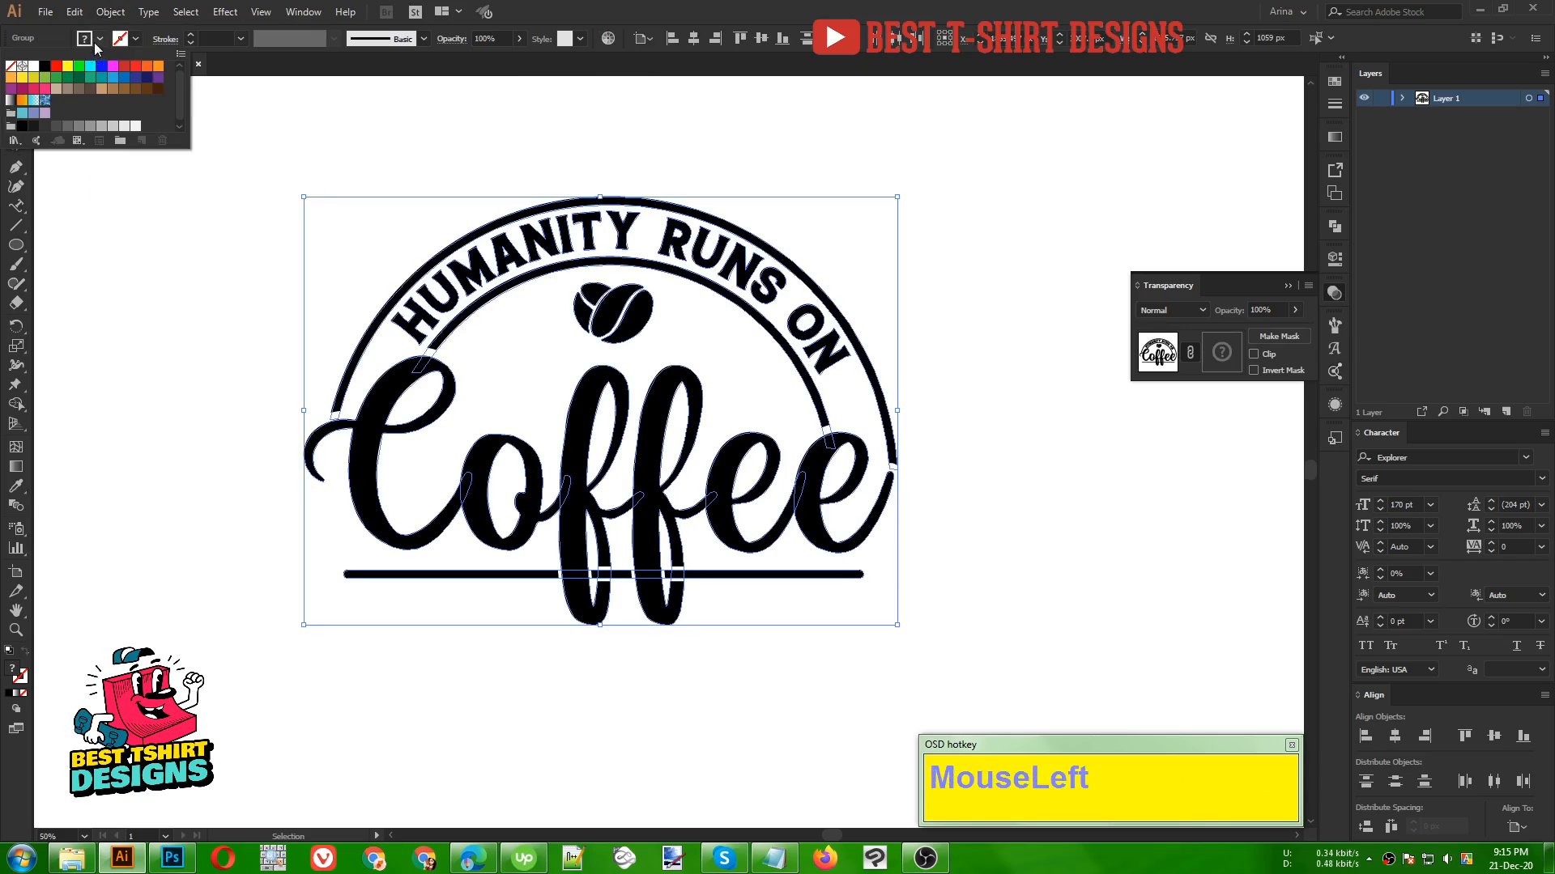
pyautogui.click(45, 65)
pyautogui.click(119, 240)
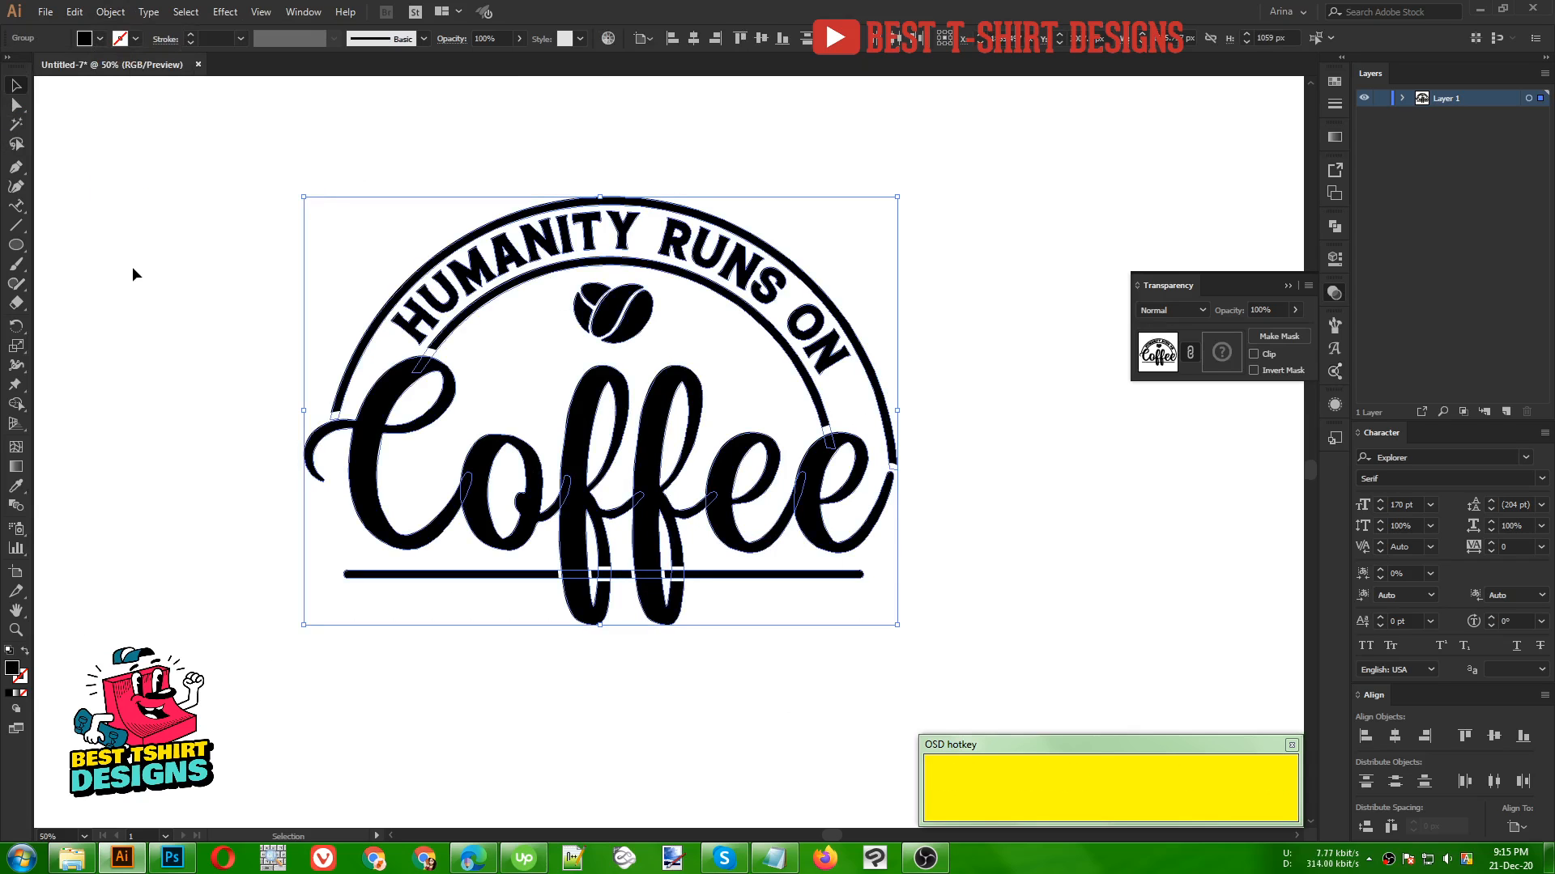
# Step: Group all elements of the design together
pyautogui.click(133, 266)
pyautogui.moveTo(246, 177); pyautogui.dragTo(943, 672)
pyautogui.hotkey('ctrl', 'g')
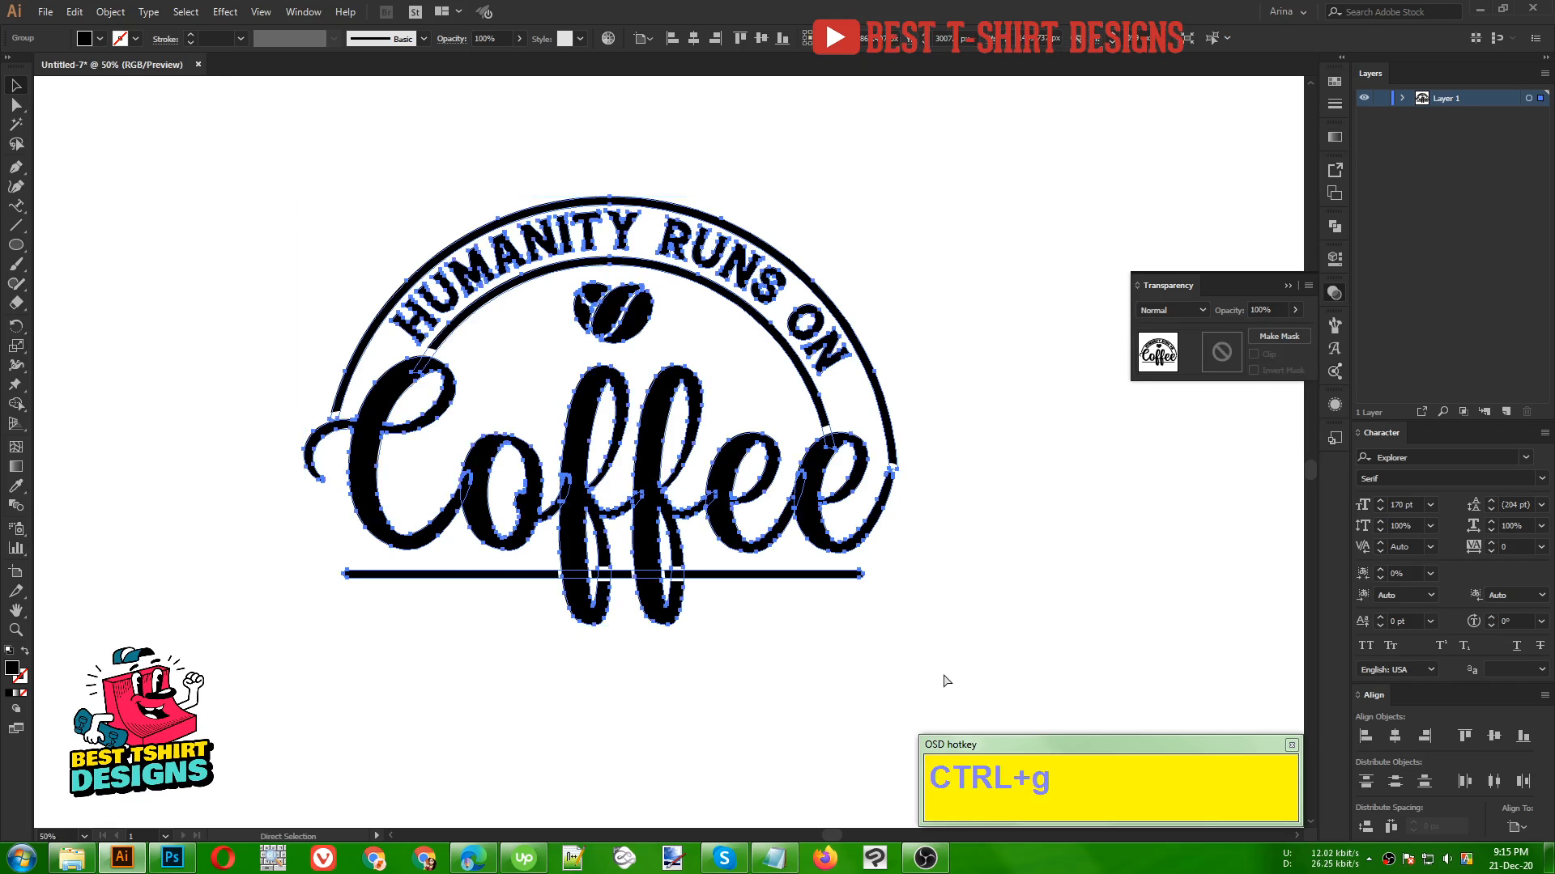
# Step: Inspect the finished design as a whole and up close, including the arches, coffee bean and interwoven underline
pyautogui.scroll(-1, 709, 661)
pyautogui.click(709, 661)
pyautogui.moveTo(305, 250); pyautogui.dragTo(839, 641)
pyautogui.click(852, 557)
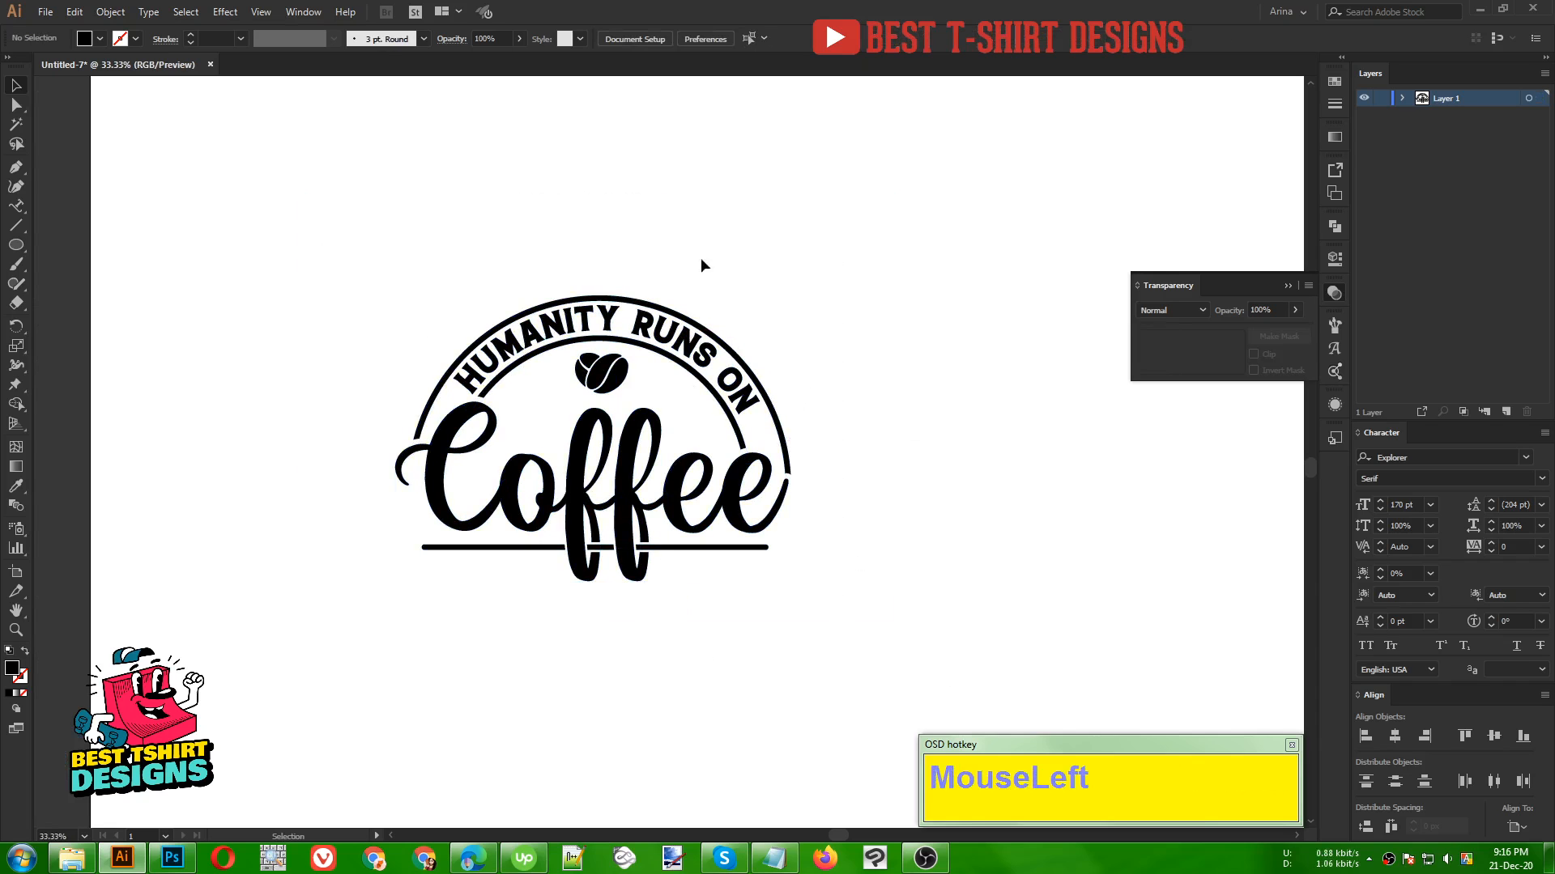
pyautogui.moveTo(326, 229); pyautogui.dragTo(845, 611)
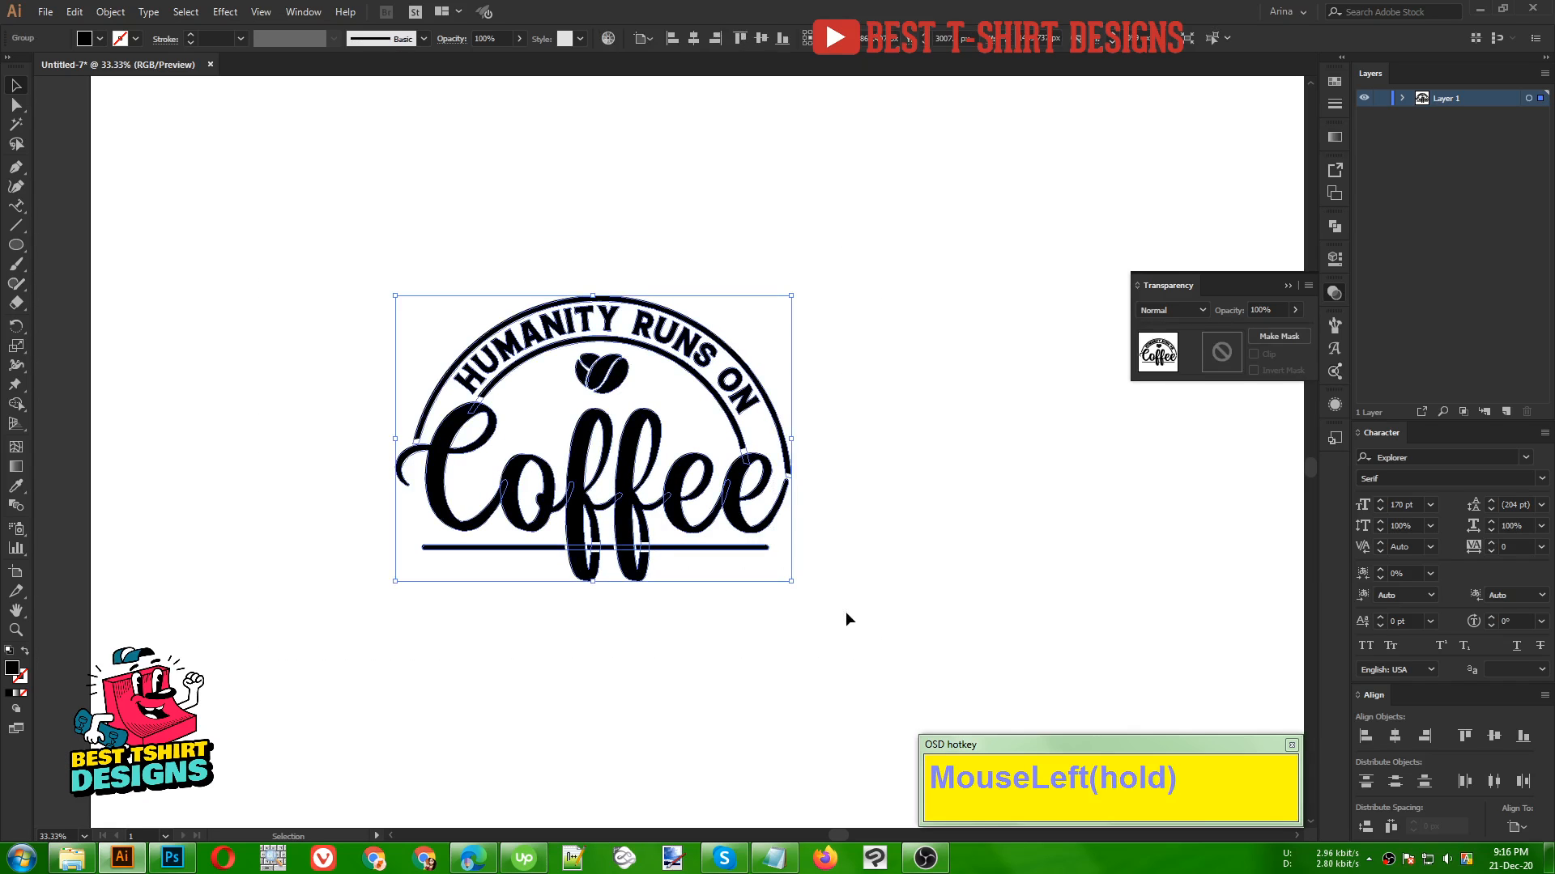
pyautogui.click(846, 610)
pyautogui.scroll(1, 965, 570)
pyautogui.click(981, 574)
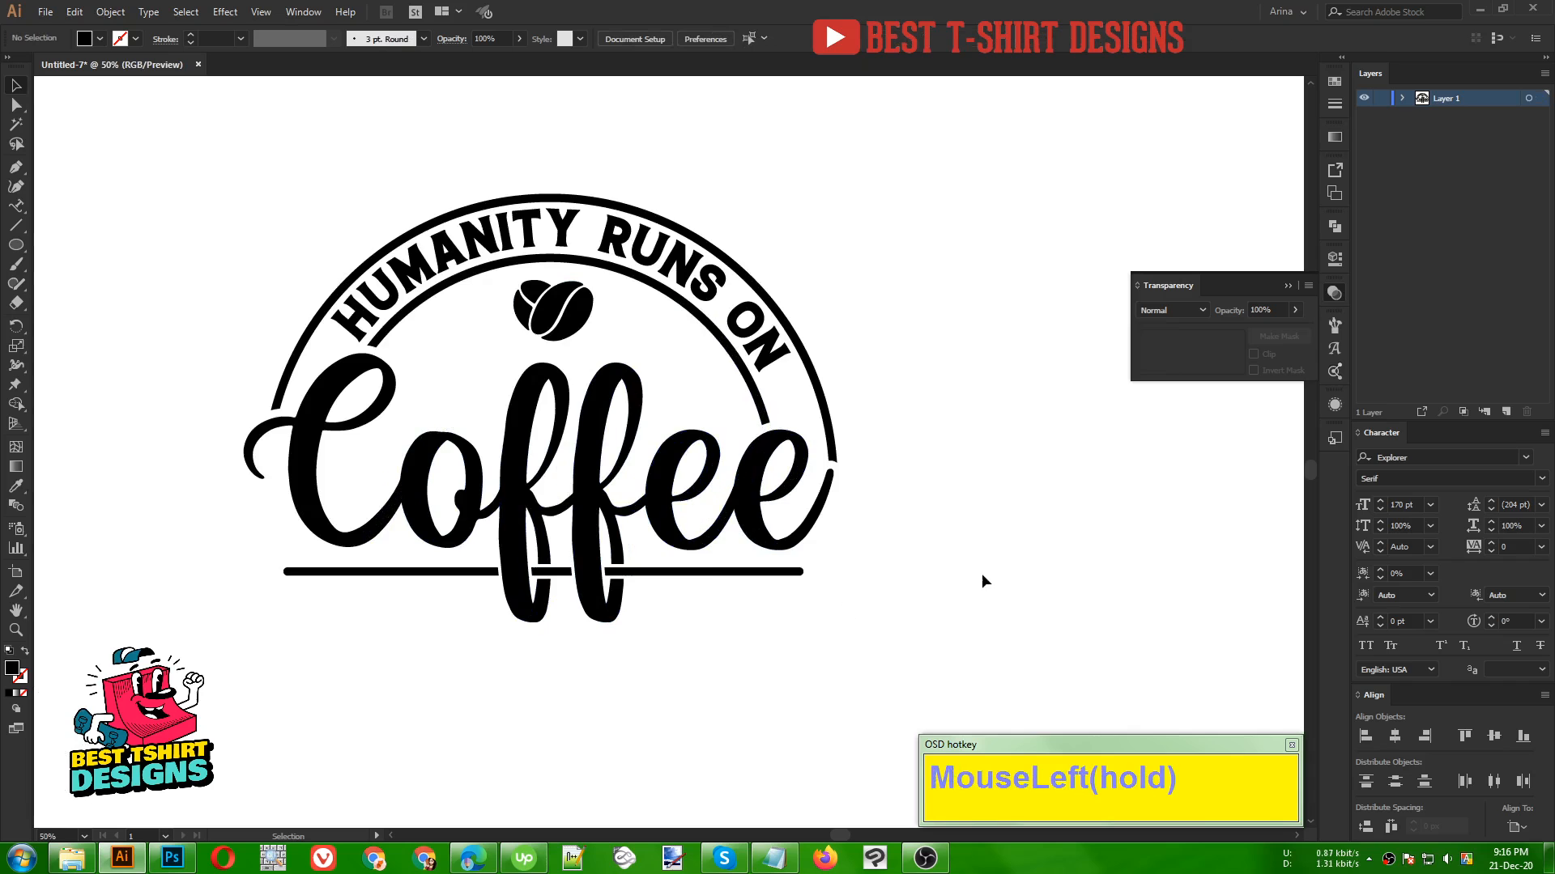
pyautogui.scroll(1, 687, 380)
pyautogui.scroll(1, 687, 381)
pyautogui.click(688, 381)
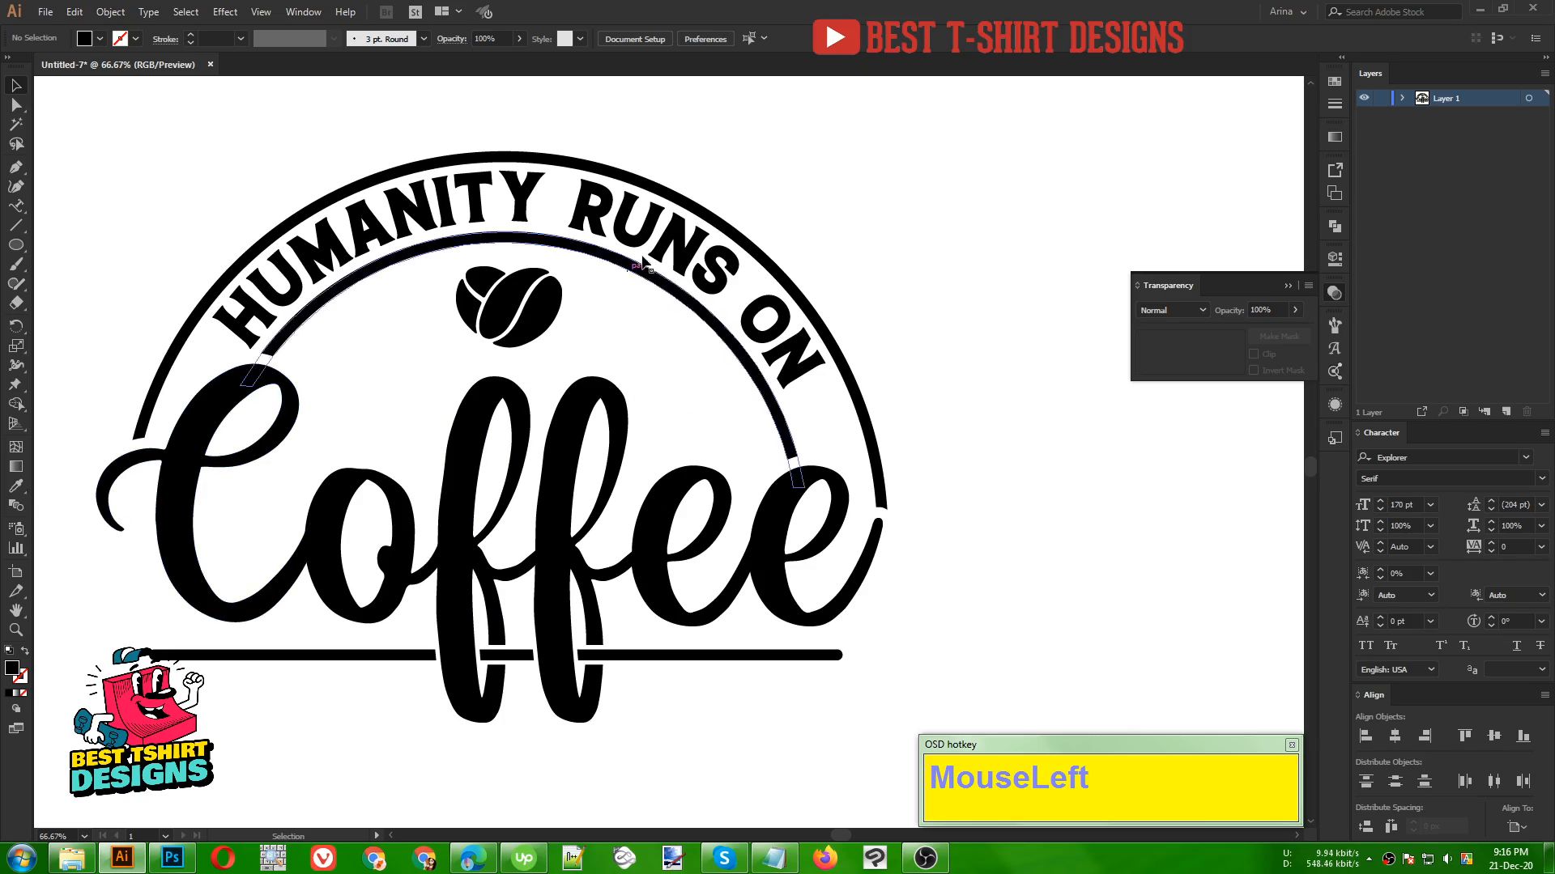
pyautogui.click(628, 364)
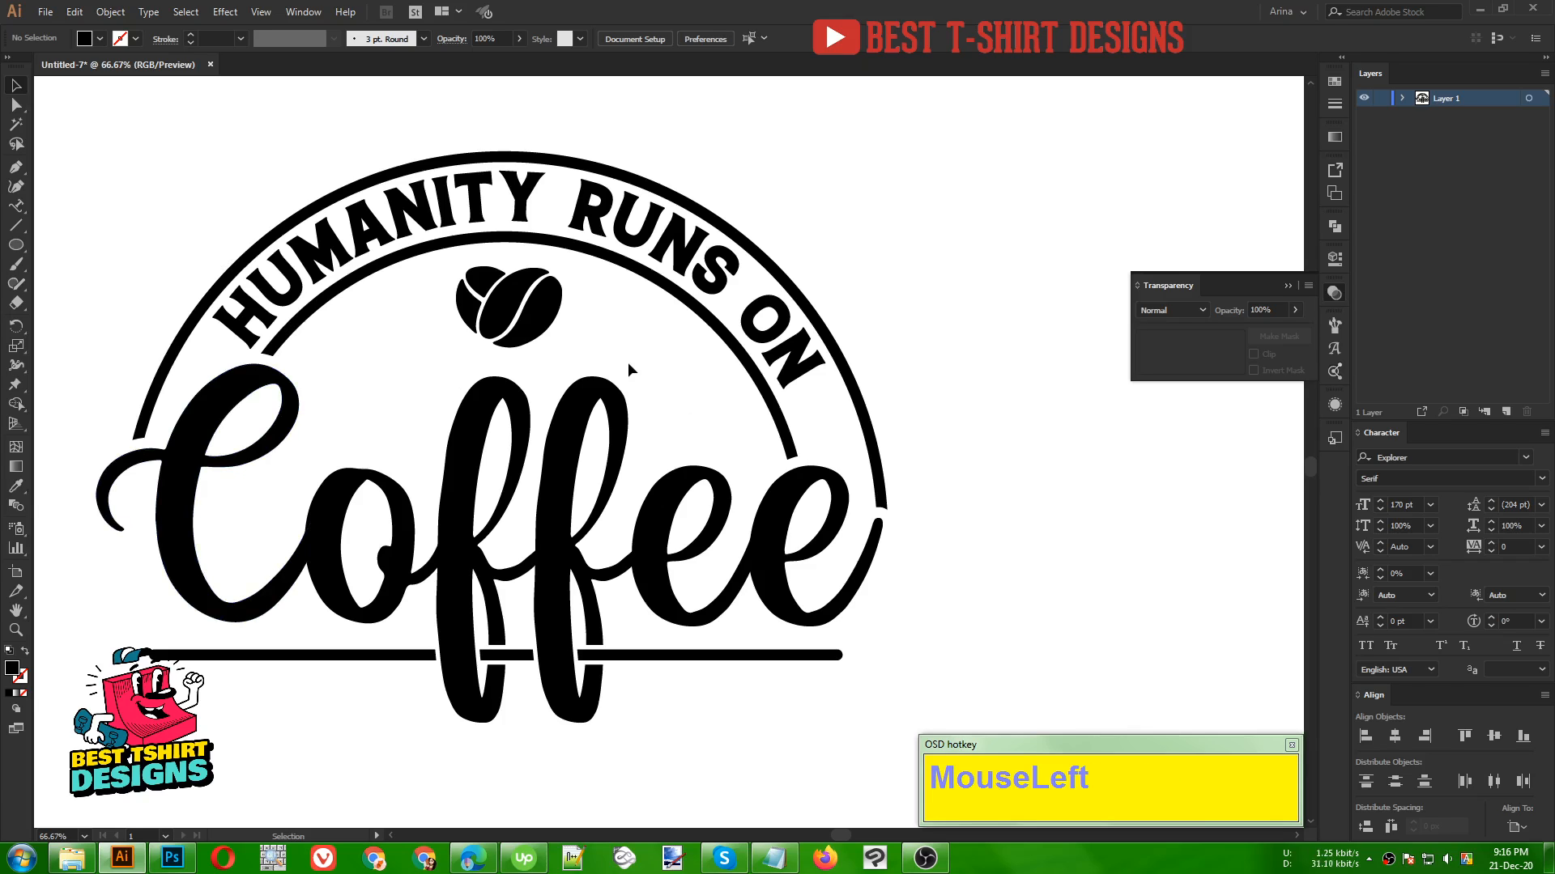